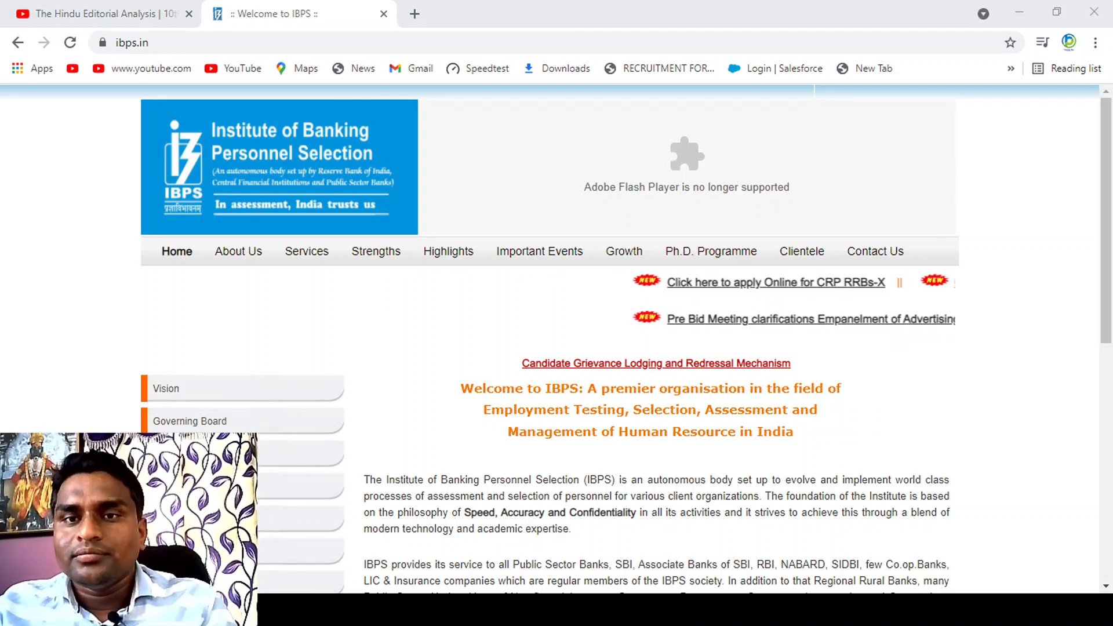
Step: Open the CRP RRBs section of the IBPS site and its Common Recruitment Process – Regional Rural Banks Phase X page
left_click(674, 106)
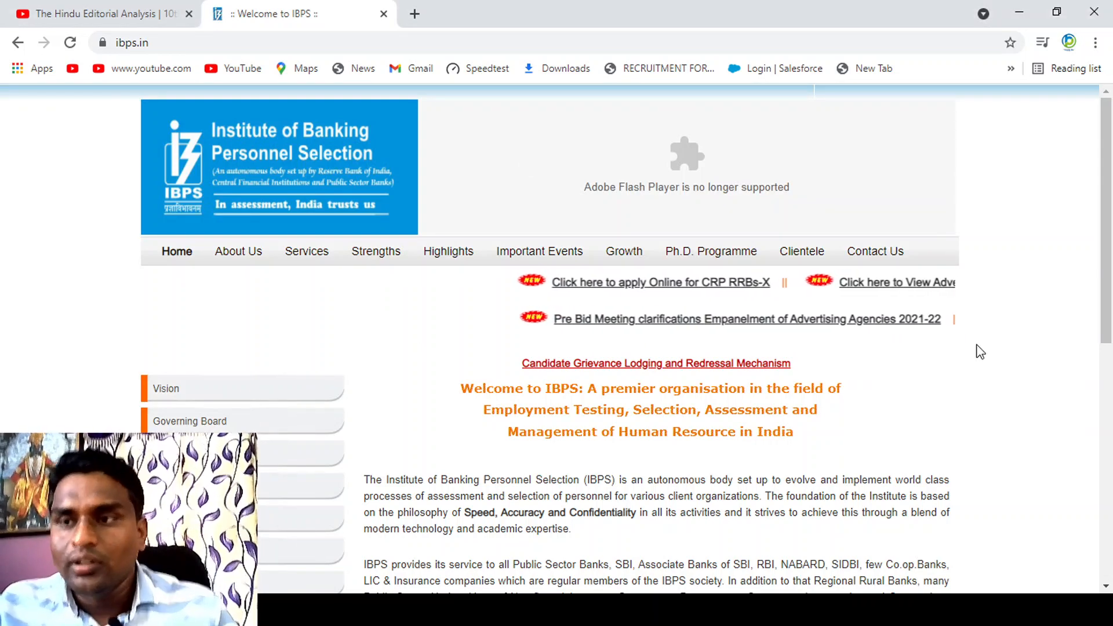
scroll(1105, 380, "down", 3)
scroll(1106, 381, "down", 3)
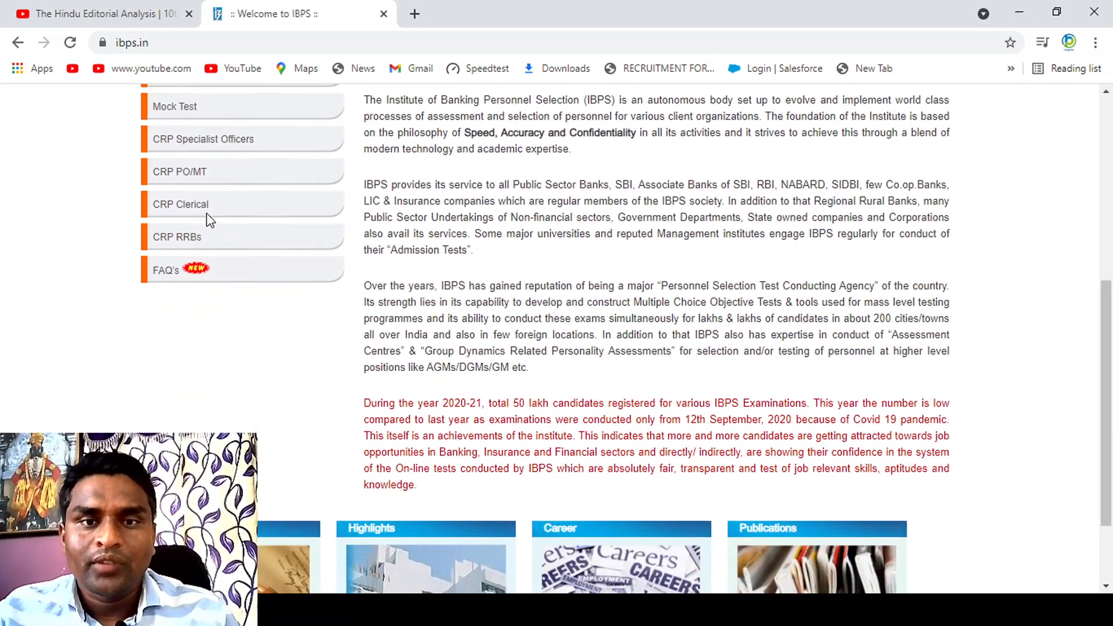
left_click(198, 242)
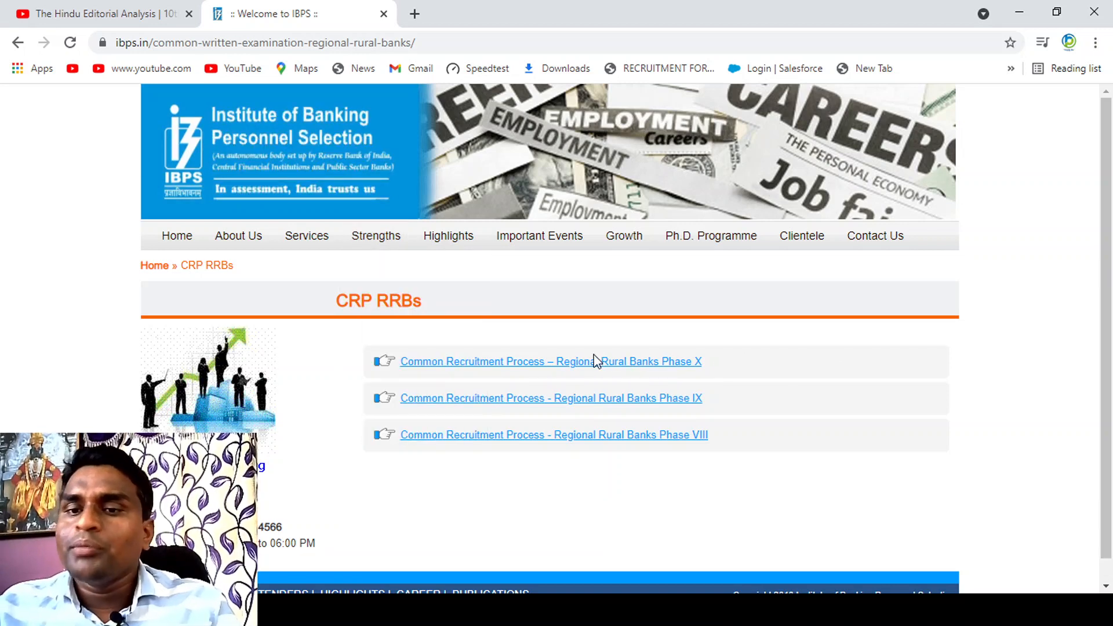
left_click(668, 363)
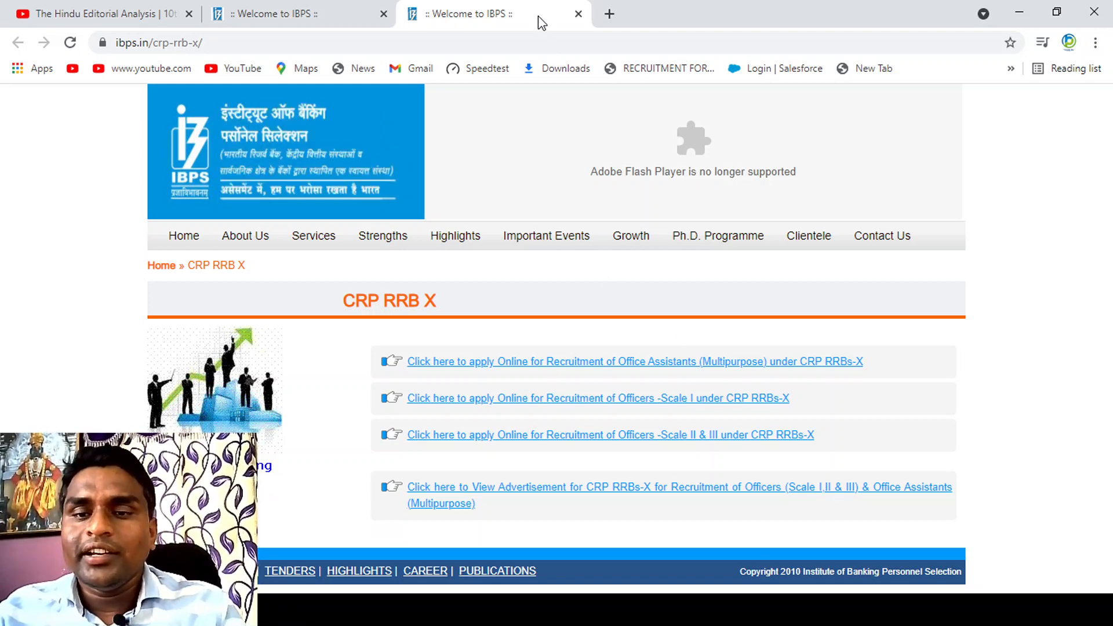
Step: Open the online application for Office Assistants (Multipurpose) under CRP RRBs-X and start a new registration
key("alt+Tab")
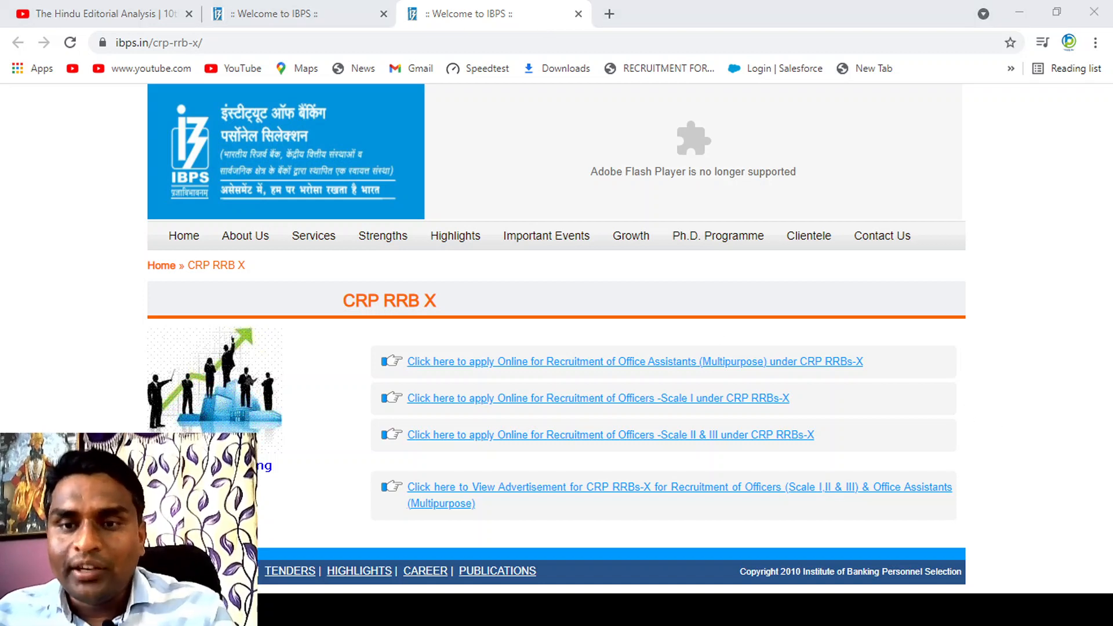
key("alt+Tab")
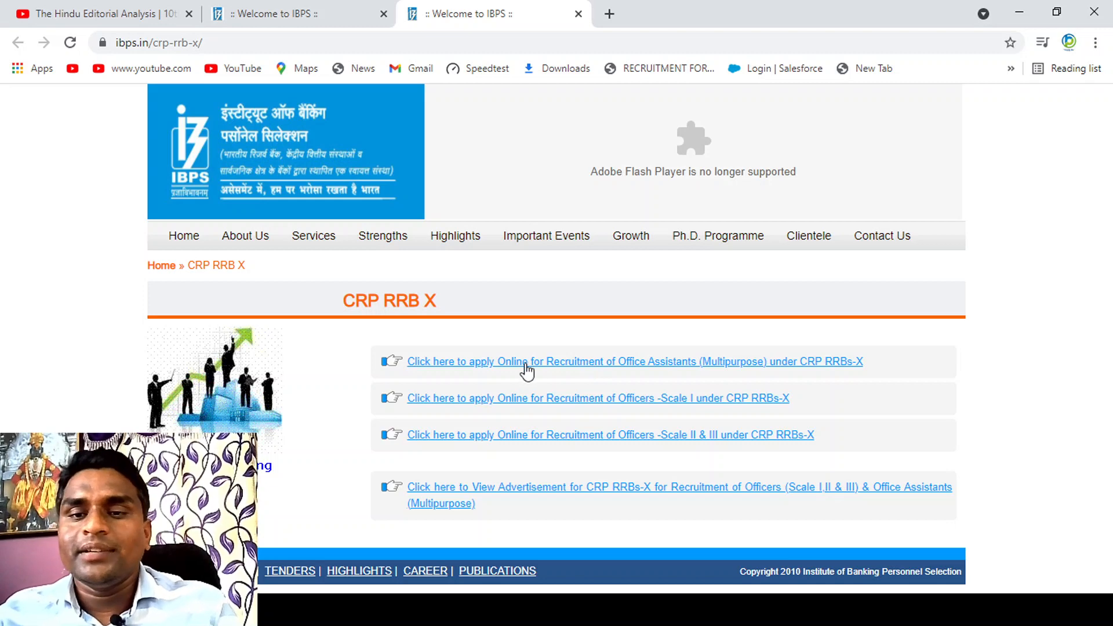
left_click(439, 362)
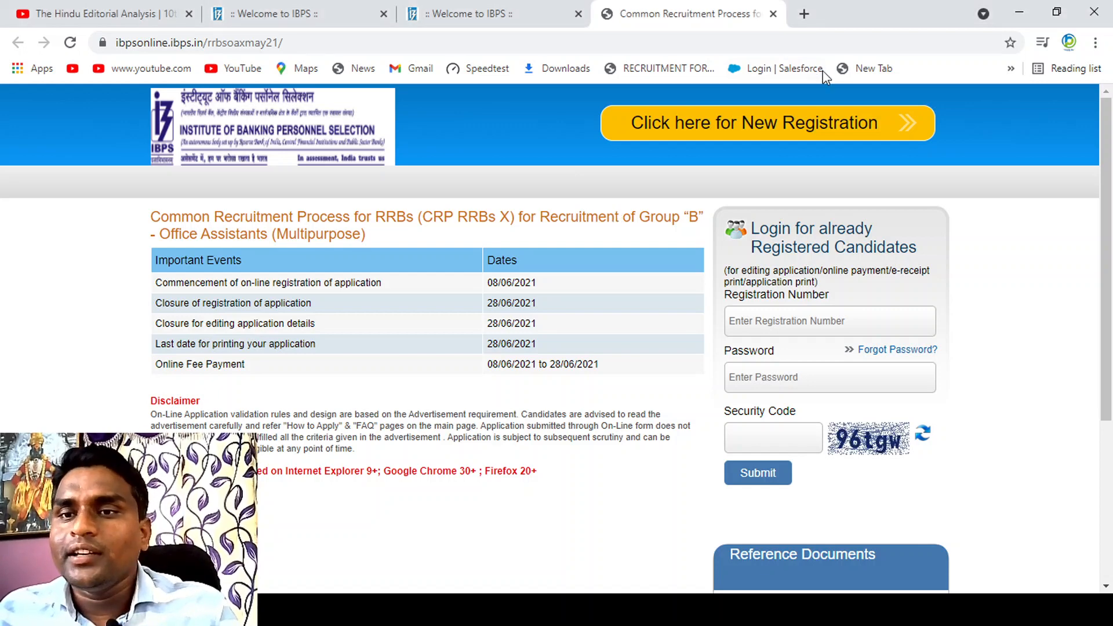
left_click(738, 138)
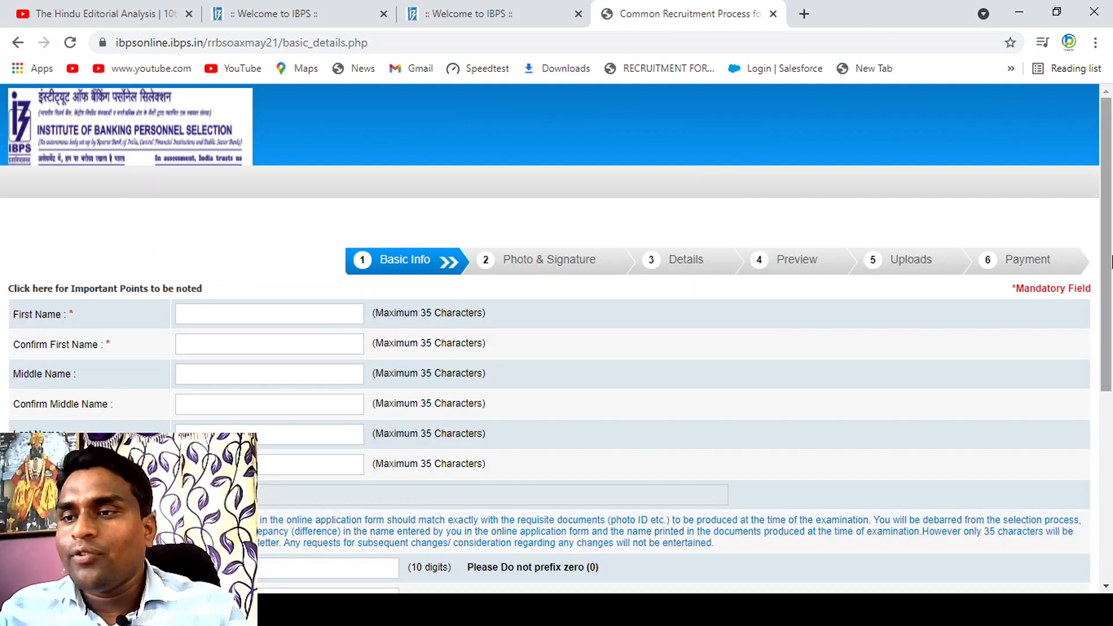
Step: Enter the candidate's first name in the Basic Info form and repeat it in the confirmation field
mouse_move(1105, 261)
left_mouse_down()
mouse_move(1111, 408)
mouse_move(1110, 271)
left_mouse_up()
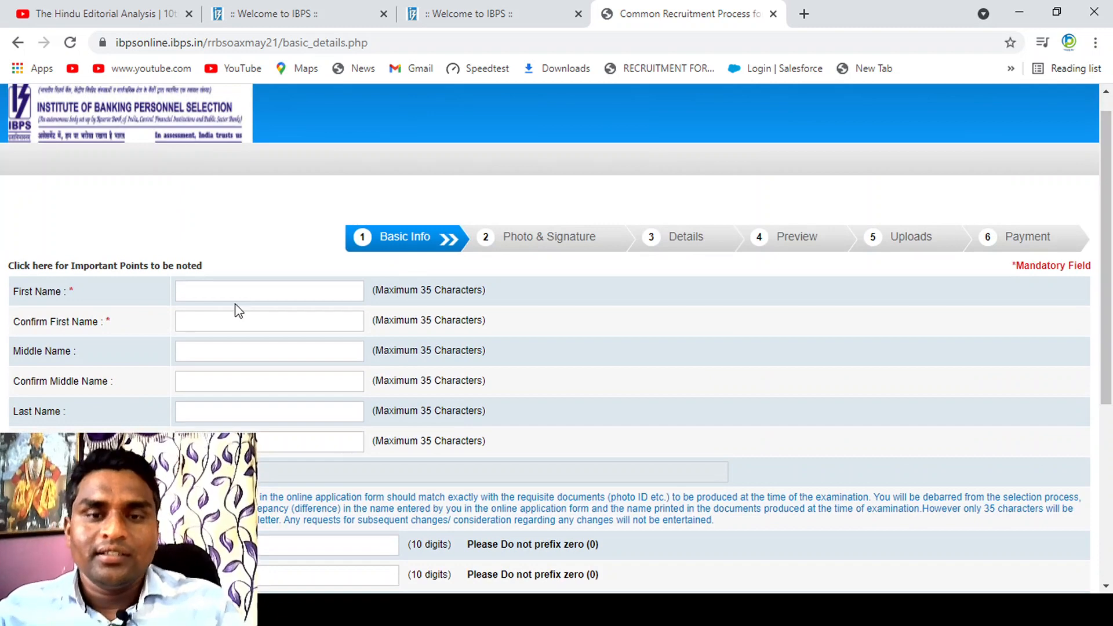
left_click(255, 293)
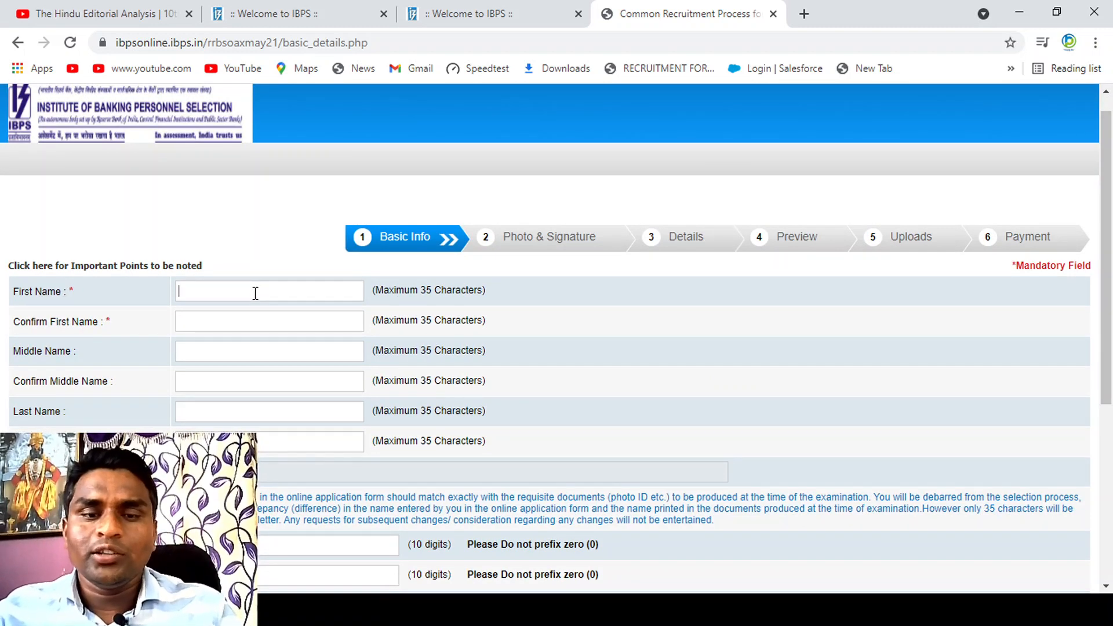
type("AA")
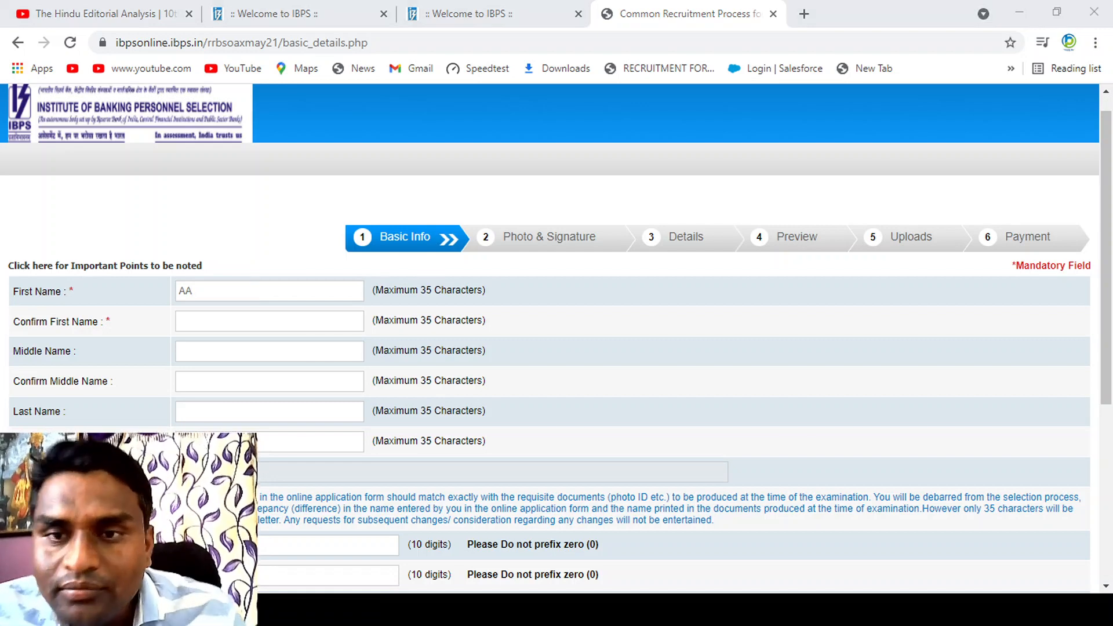
left_click(255, 292)
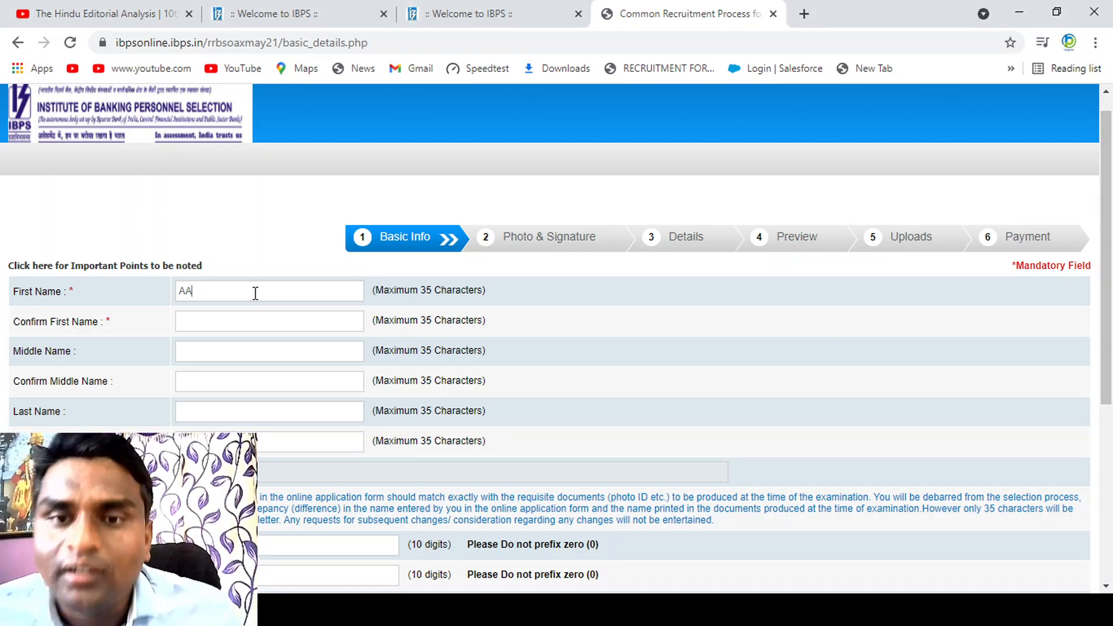
key("BackSpace")
key("BackSpace")
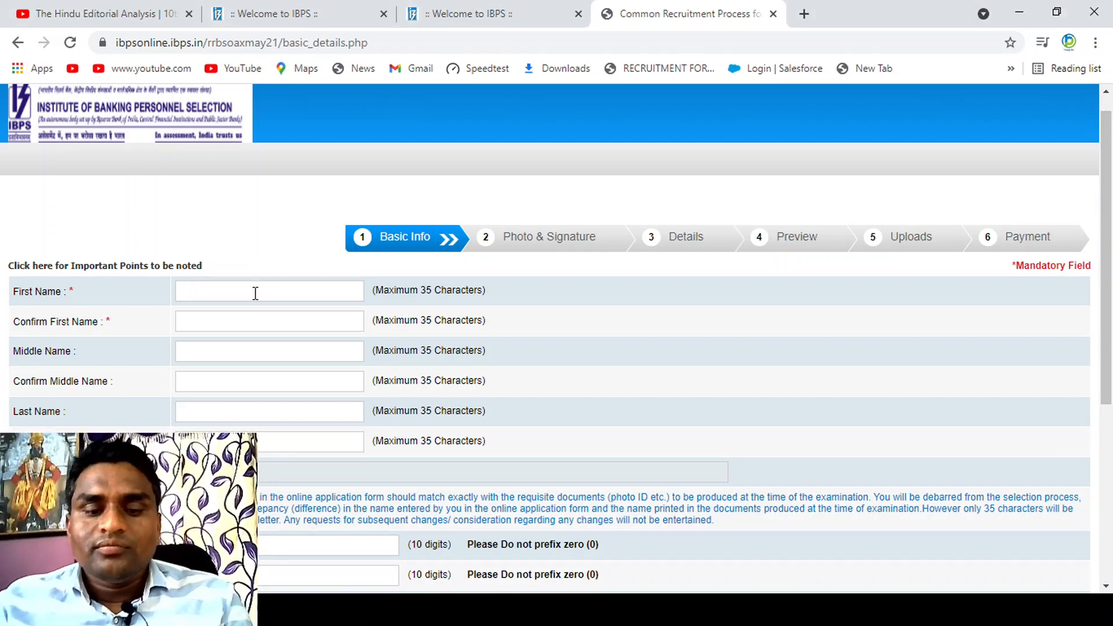
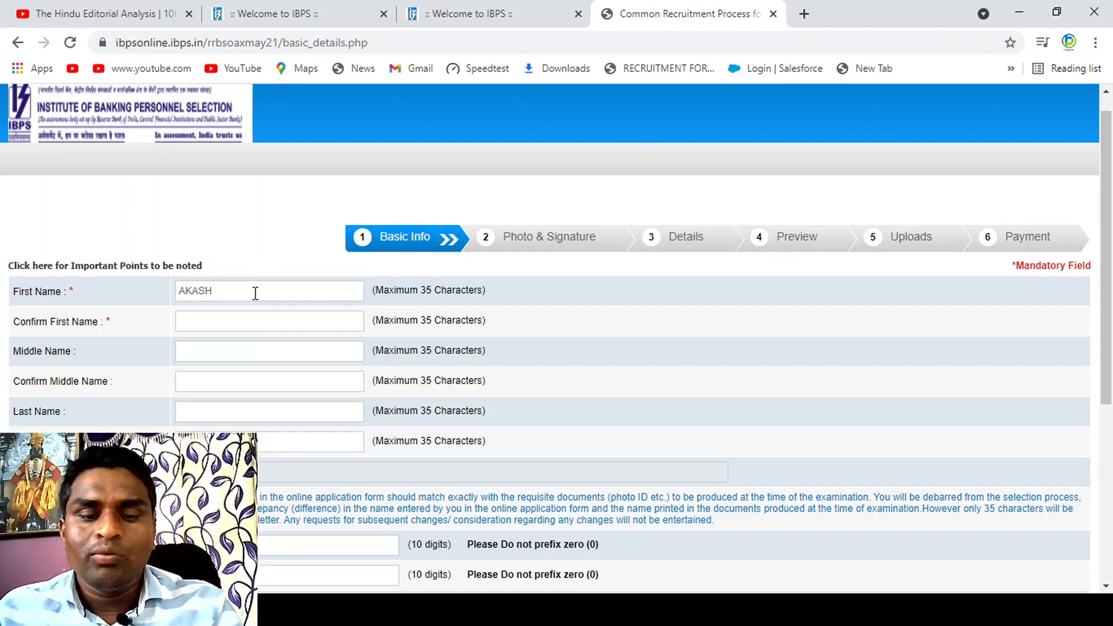
type("AKS")
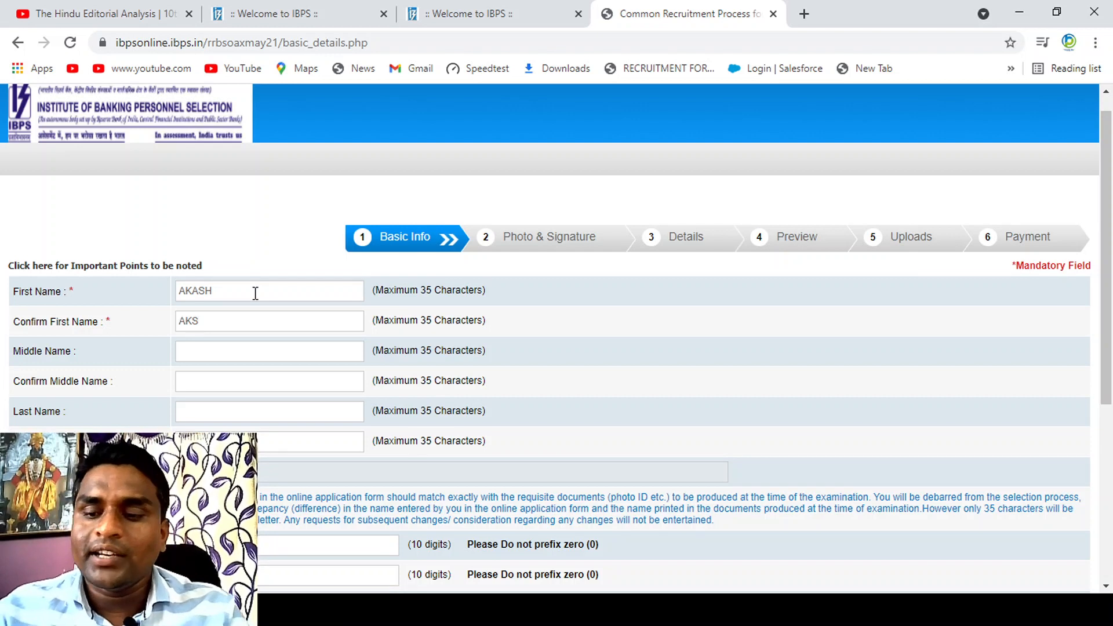
key("BackSpace")
type("ASH")
key("Tab")
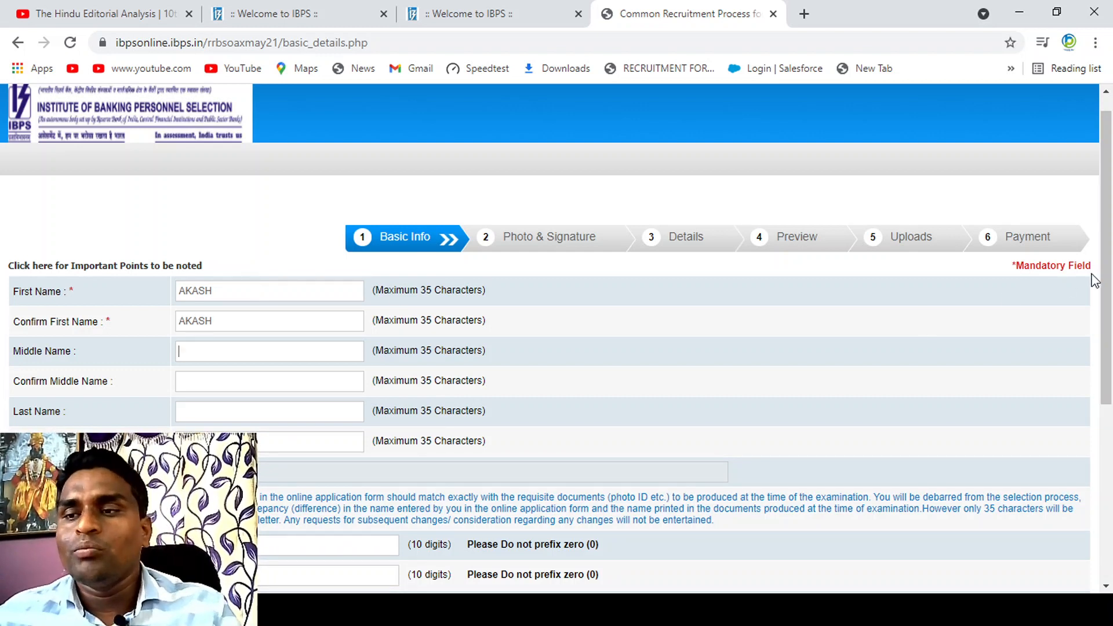
Step: Fill in the candidate's middle name and its confirmation in the Basic Info form
left_click_drag(1107, 278, 1111, 348)
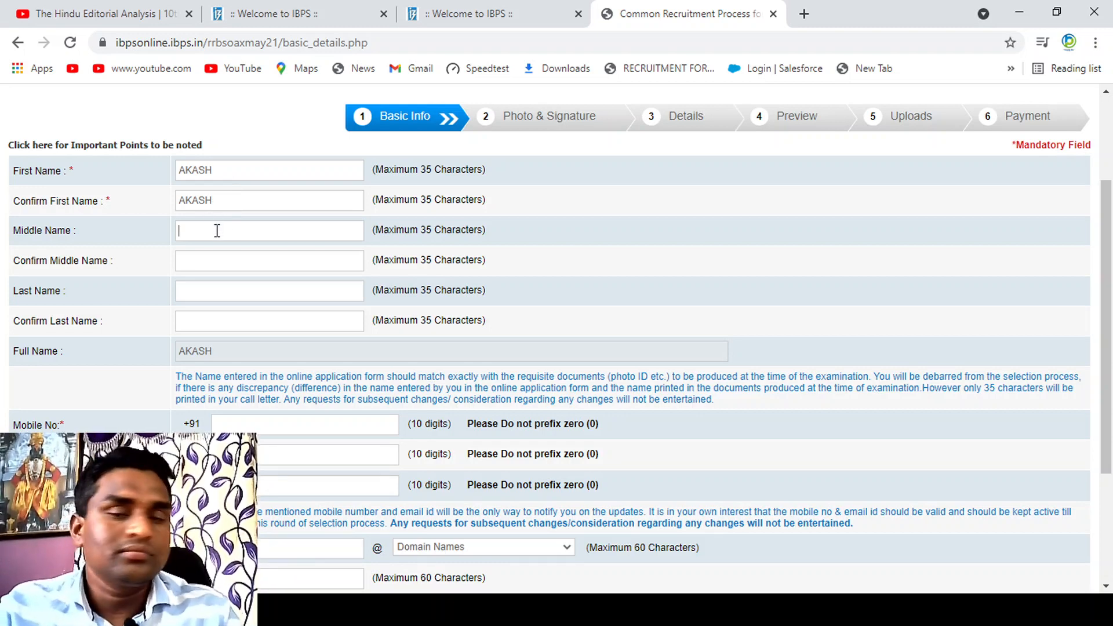
type("BI")
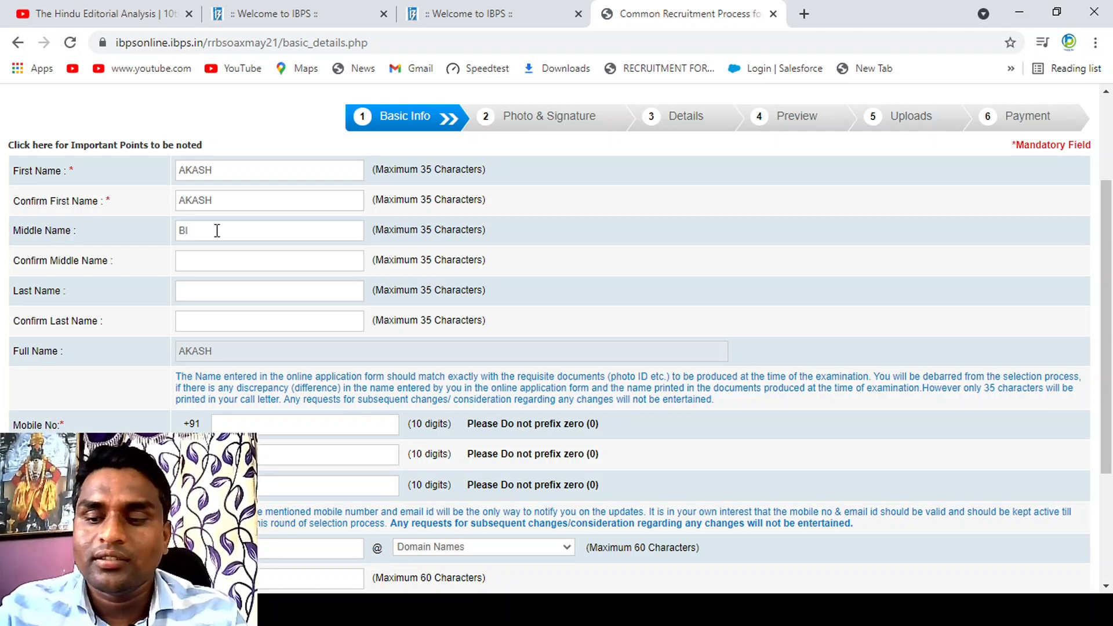
key("BackSpace")
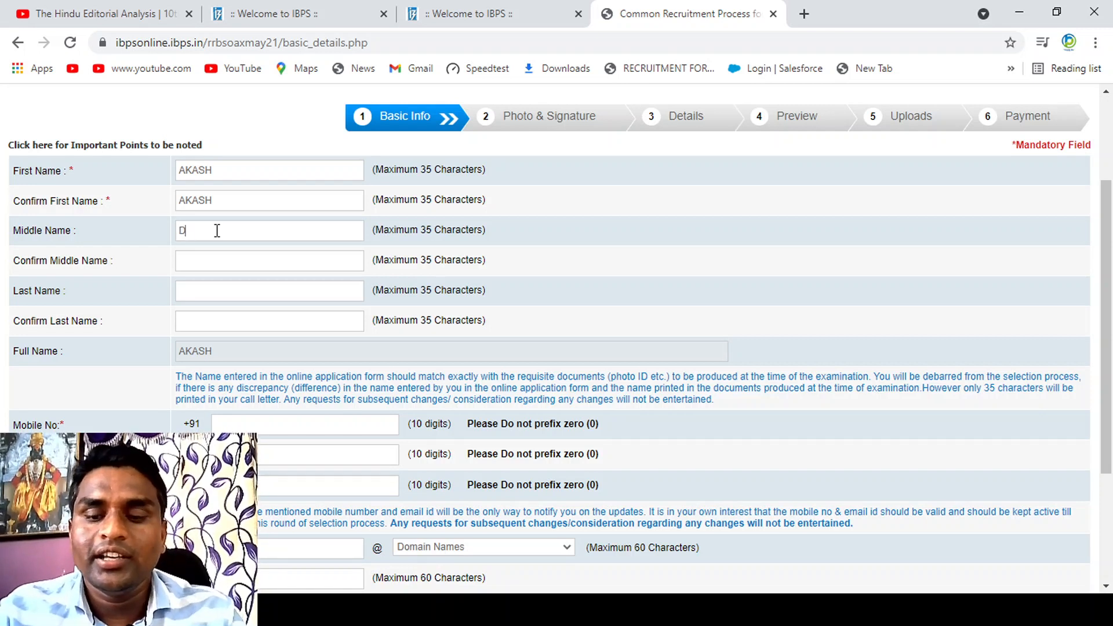
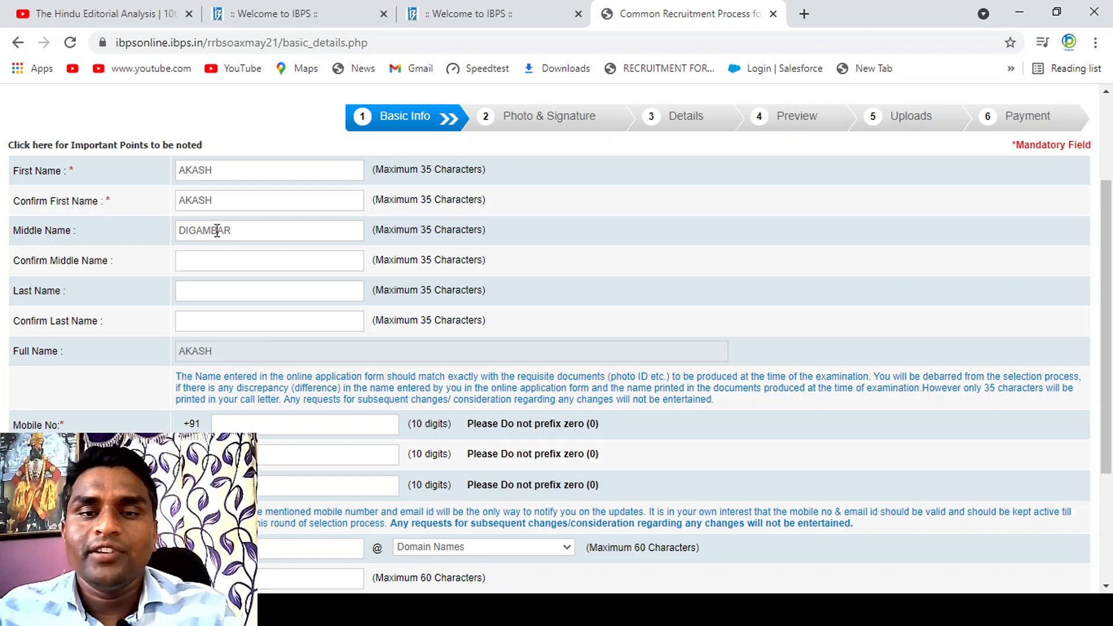
key("Tab")
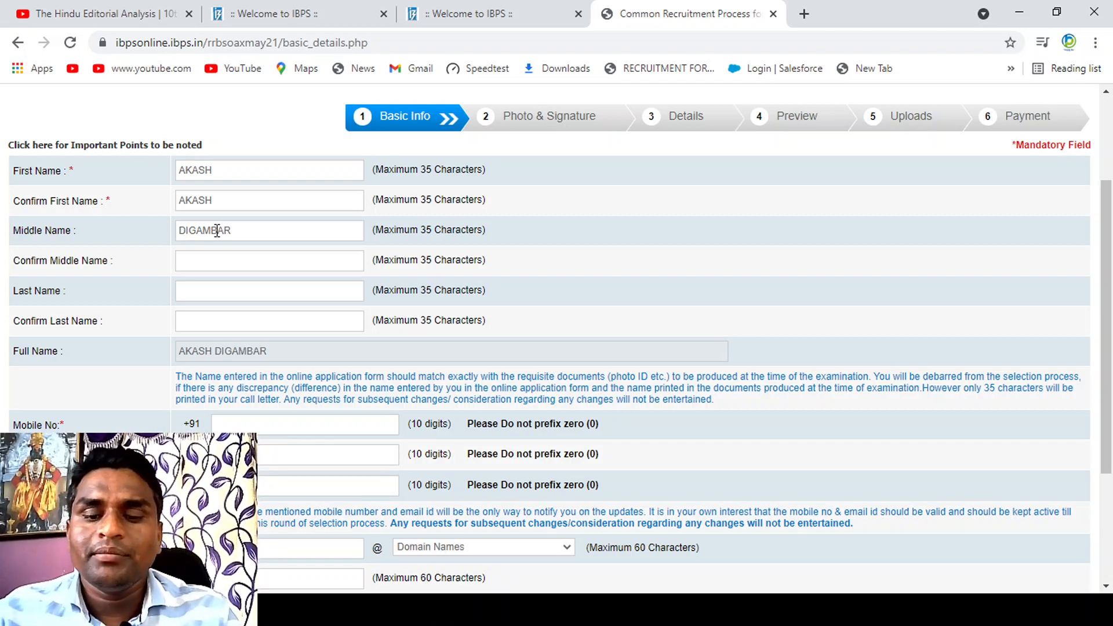
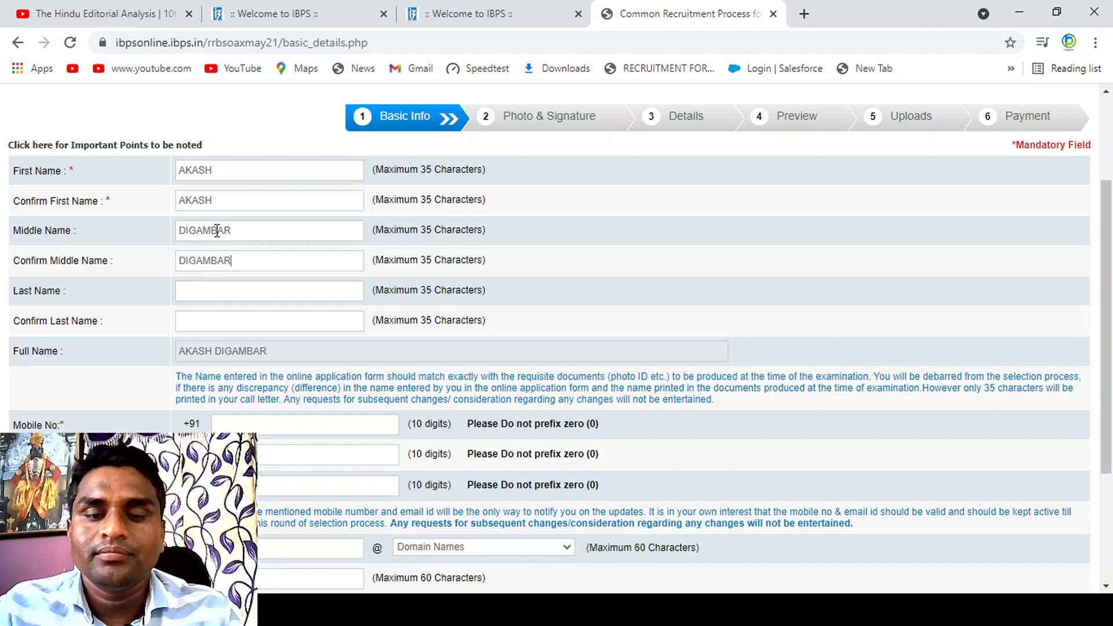
Step: Fill in the candidate's last name and its confirmation in the Basic Info form
key("Tab")
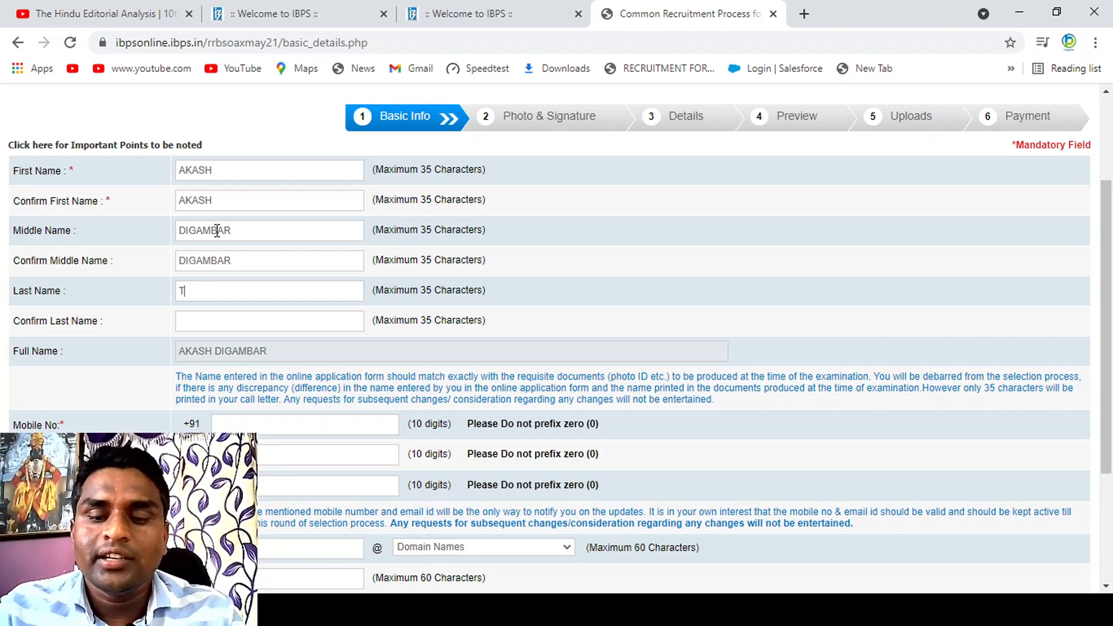
key("Tab")
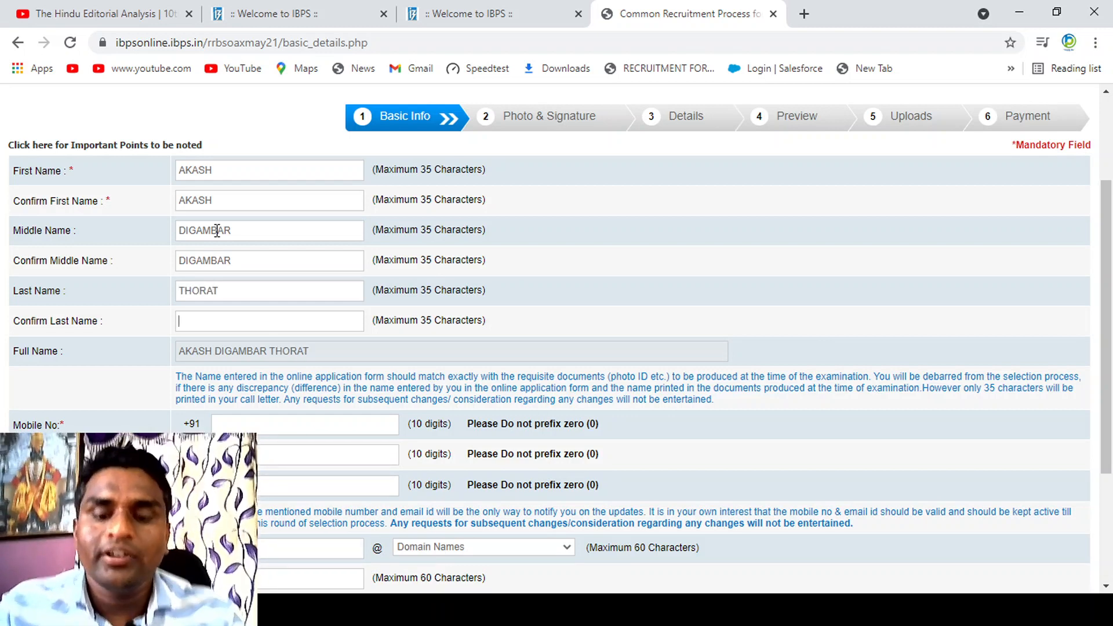
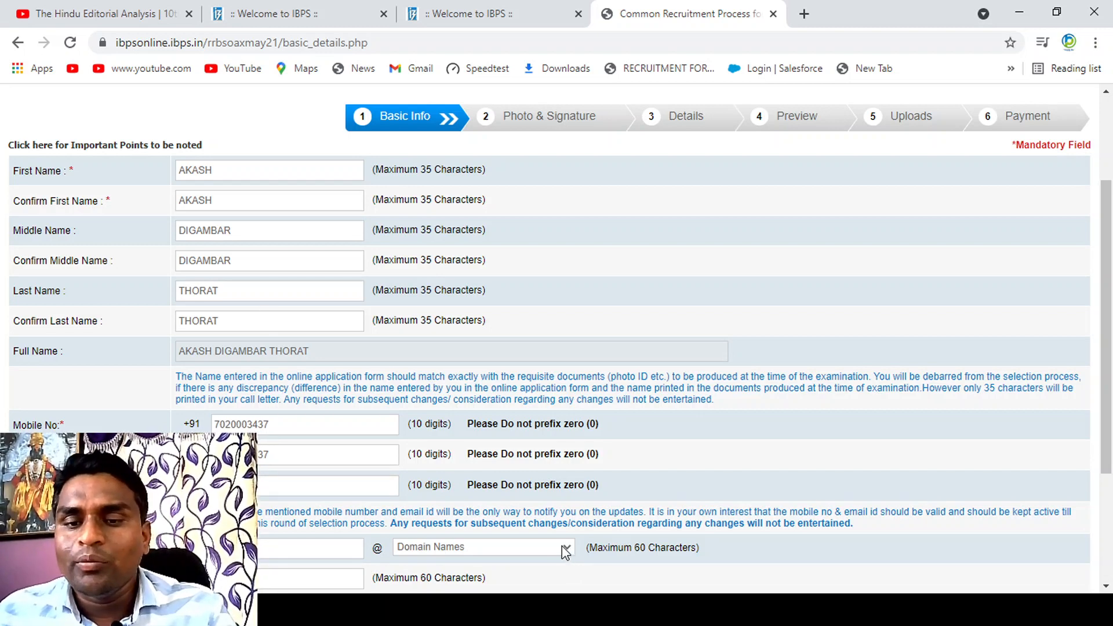
Step: Choose gmail.com as the email domain, then save the basic details and confirm that the entered data is correct
left_click(493, 445)
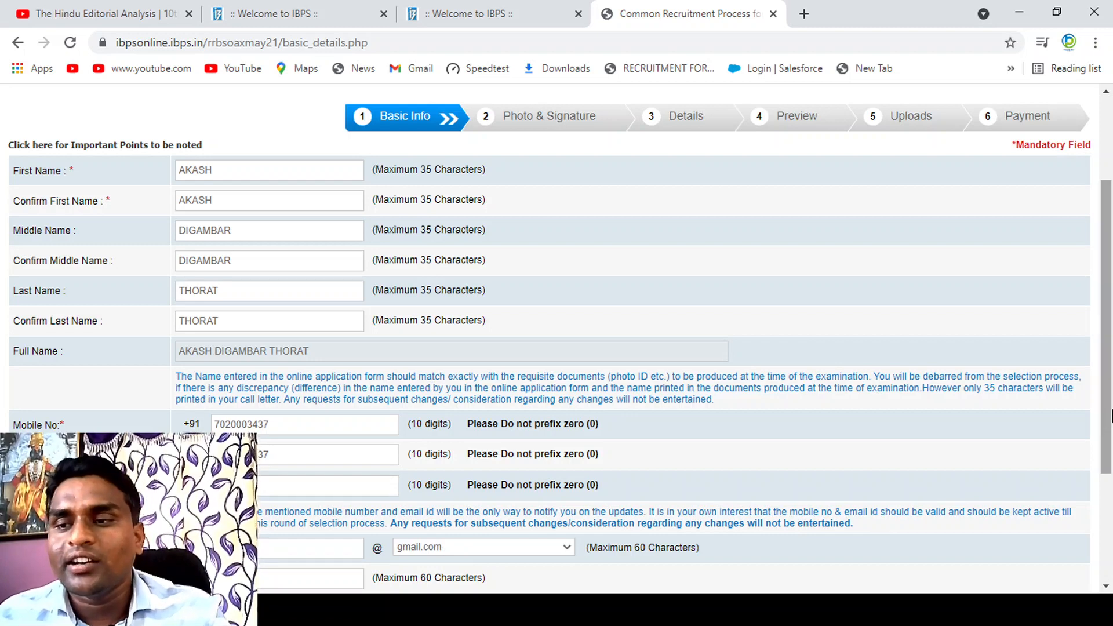
left_click_drag(1111, 415, 1108, 492)
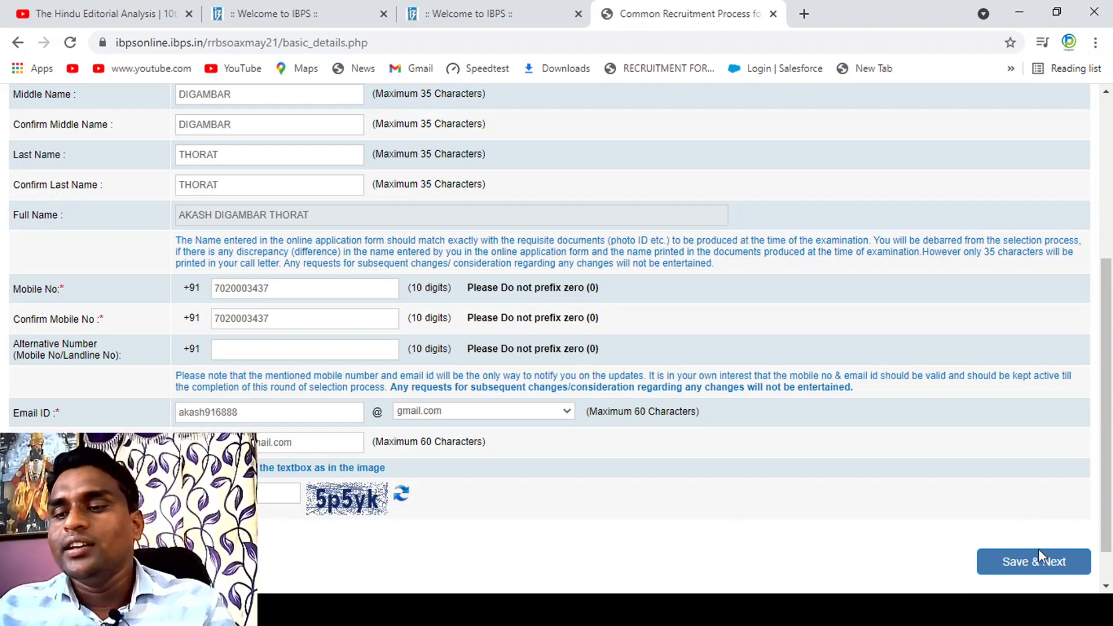
left_click(1035, 564)
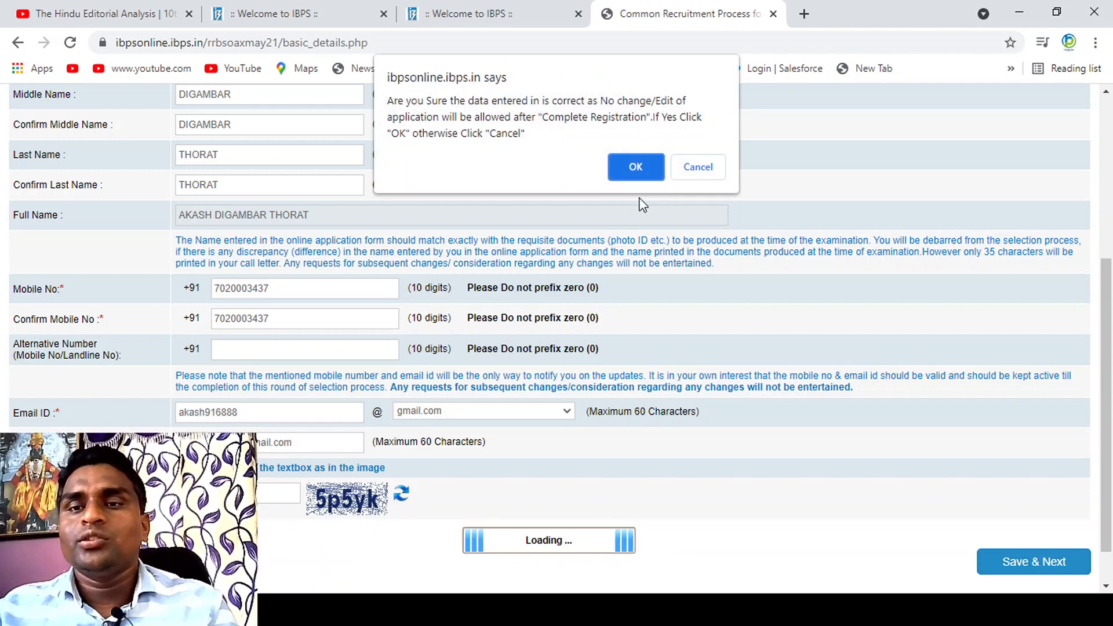
left_click(635, 168)
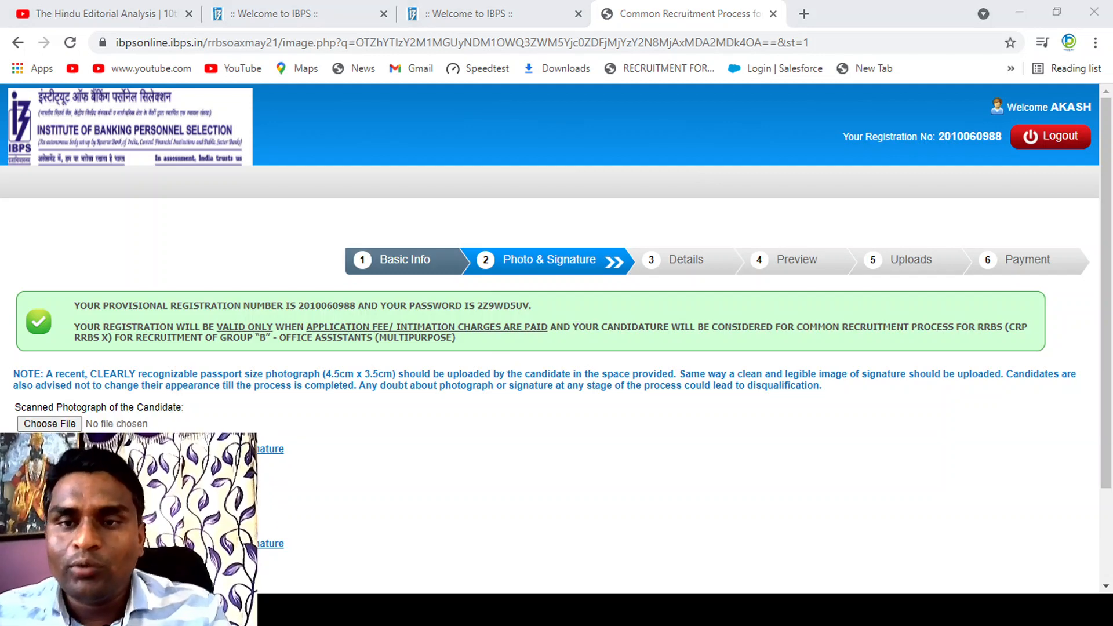
Step: Examine the provisional registration number and password in the message on the Photo & Signature page
left_click(499, 359)
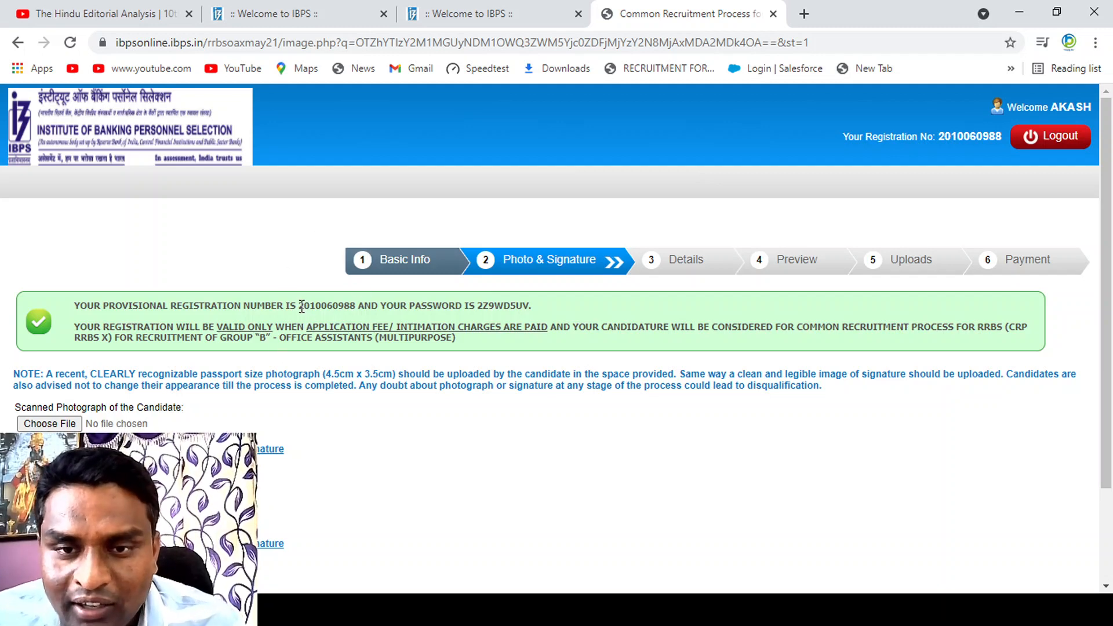
left_click_drag(301, 306, 373, 320)
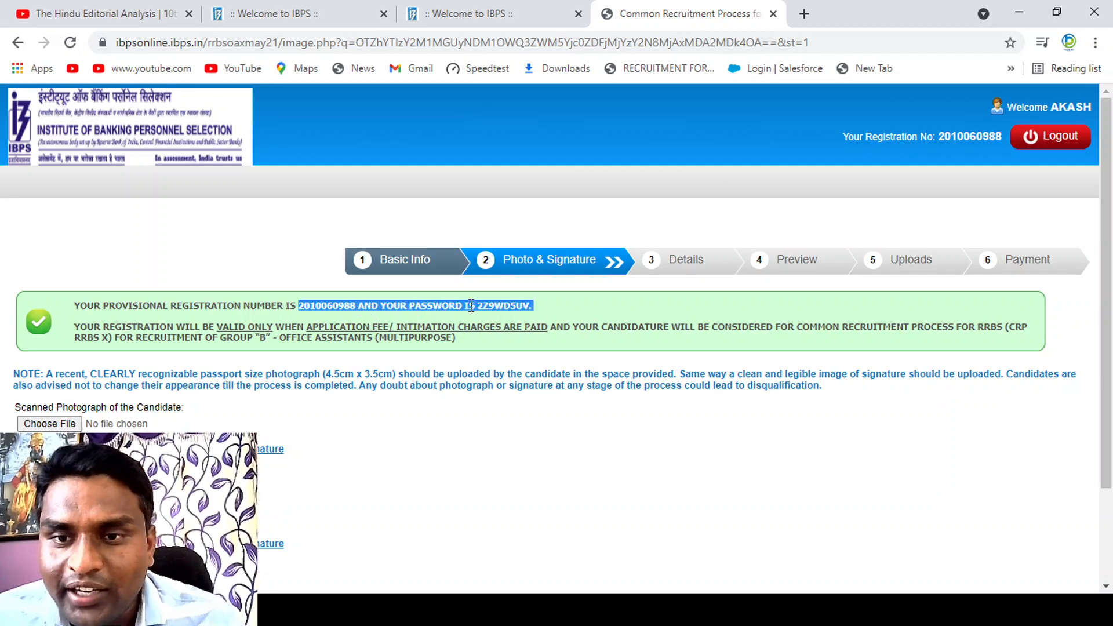
left_click_drag(474, 306, 541, 316)
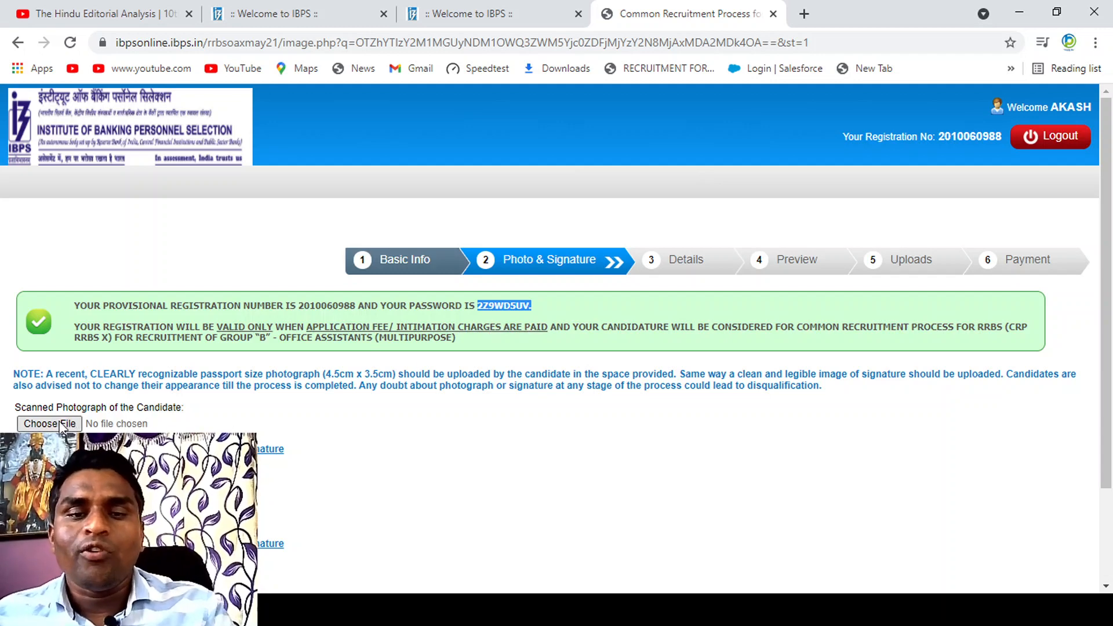
left_click(409, 455)
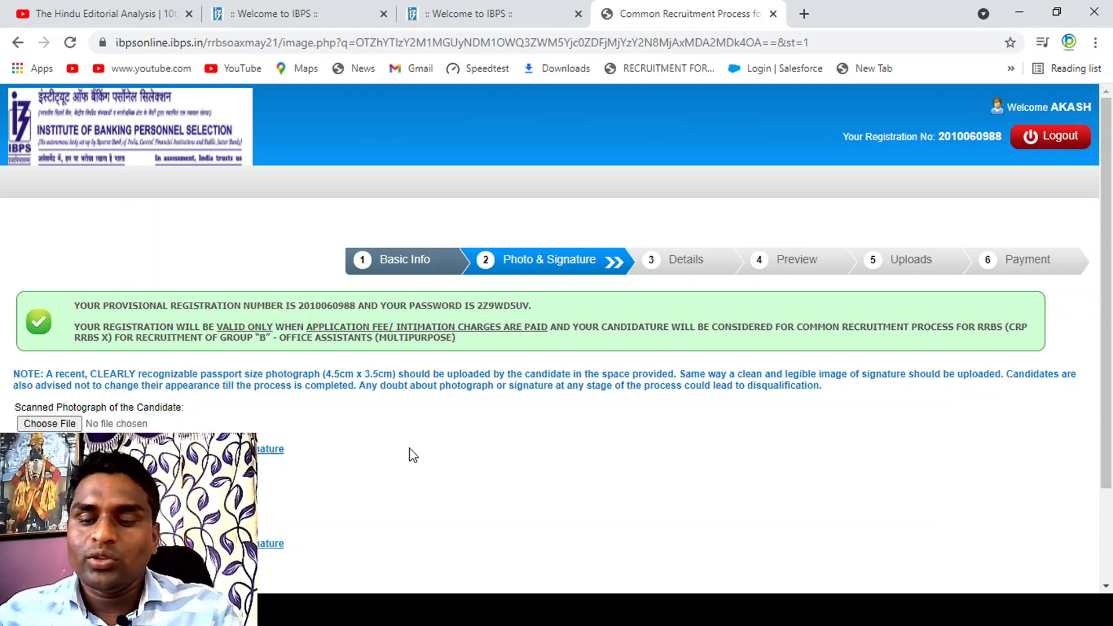
scroll(410, 455, "down", 2)
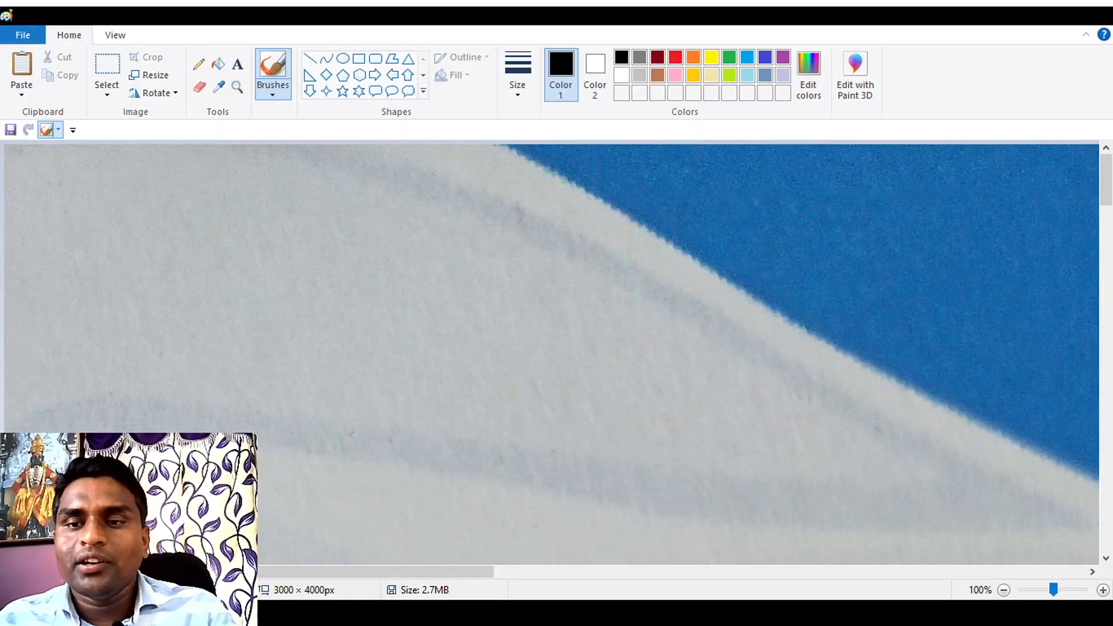
Step: Cut a rectangular selection covering the white card out of the 3000 × 4000 px photo
left_click(1004, 590)
left_click(1004, 590)
left_click(1004, 591)
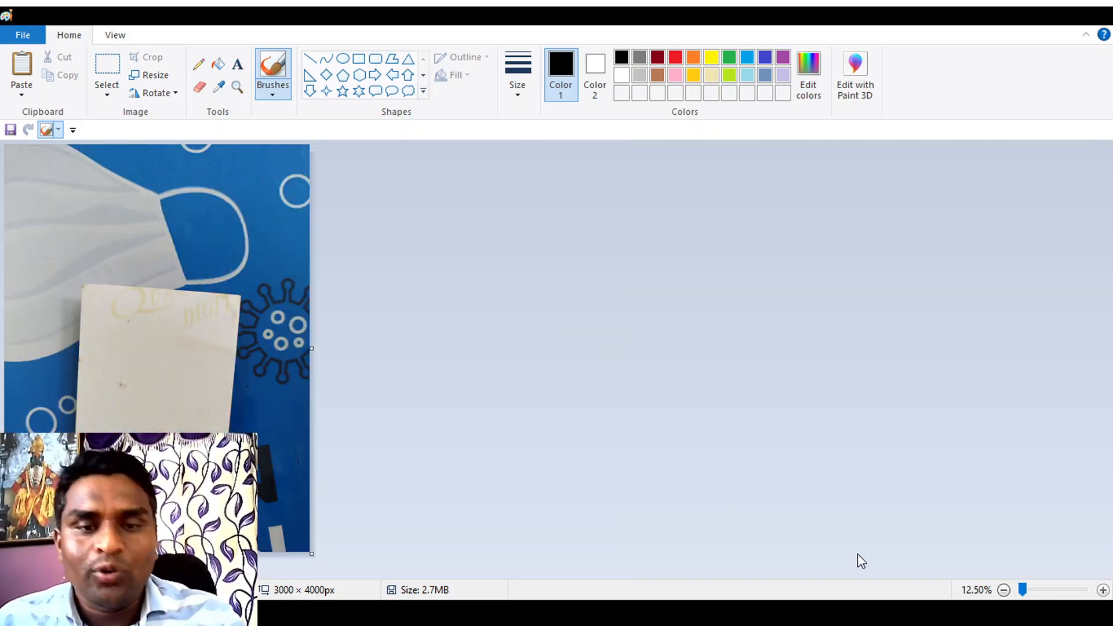
left_click(114, 65)
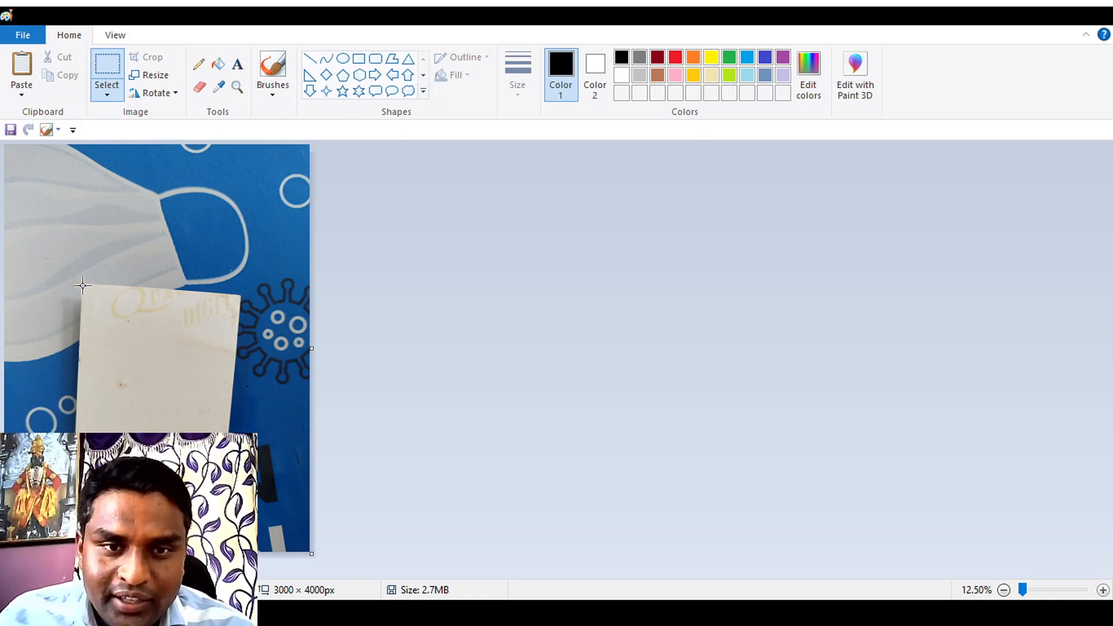
left_click_drag(82, 285, 175, 458)
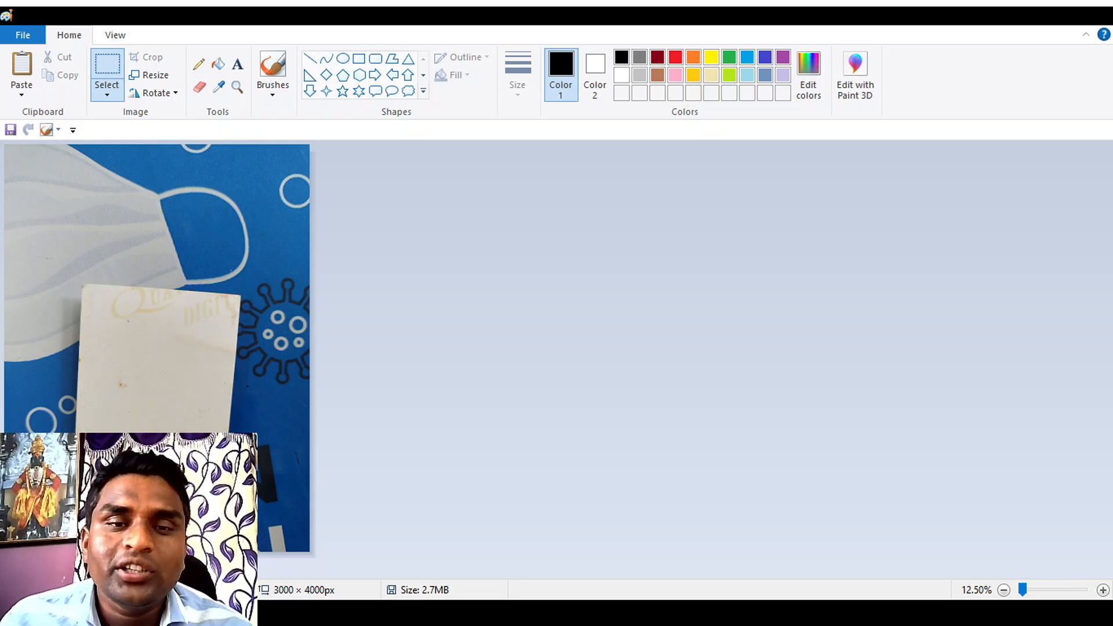
left_click_drag(197, 458, 204, 461)
left_click(105, 69)
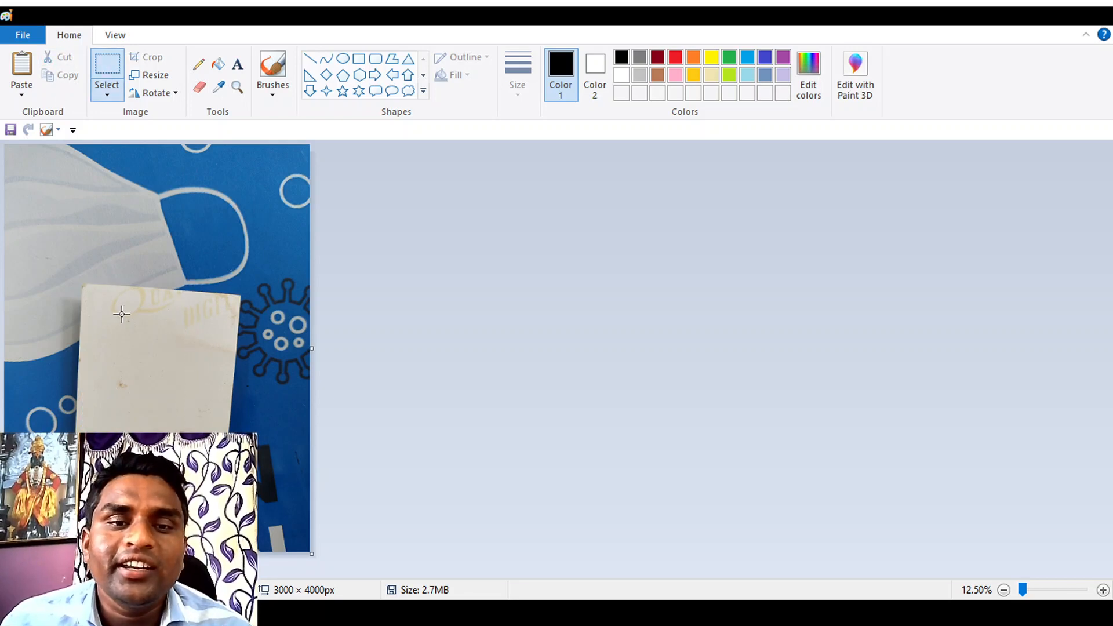
left_click_drag(84, 286, 230, 485)
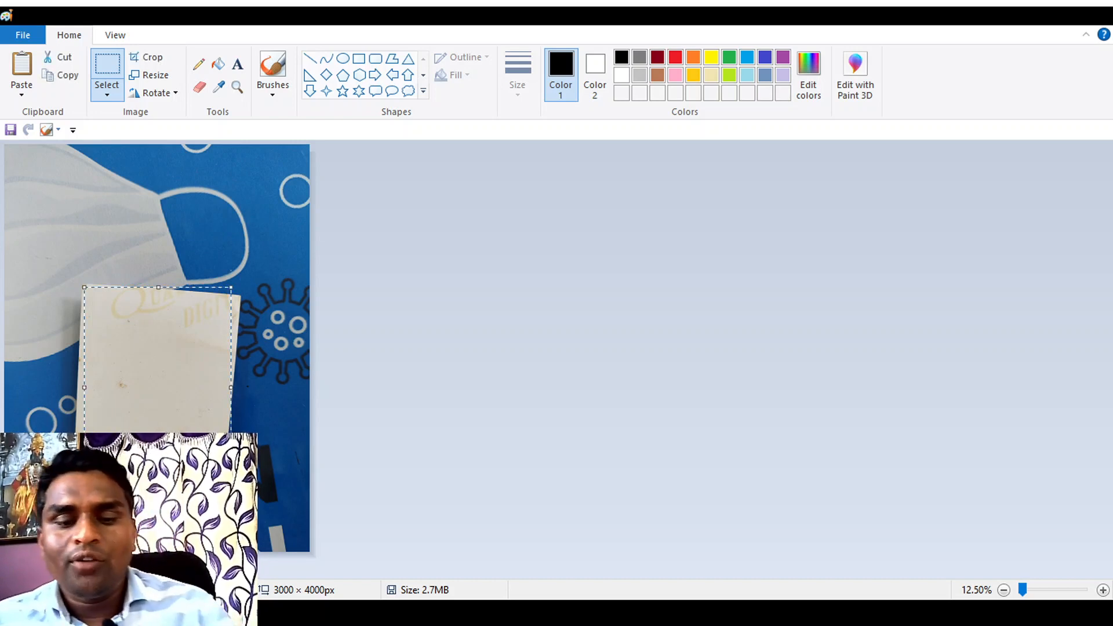
key("Delete")
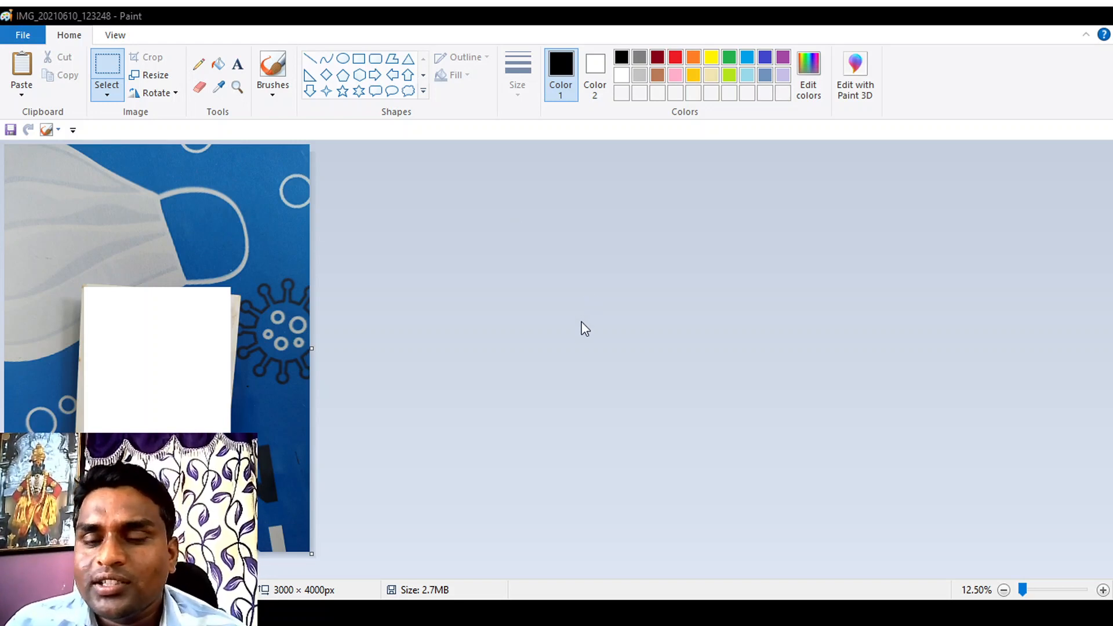
Step: Paste the cut card into a new image and trim the canvas along its bottom and right edges to 1368 × 1864 px
key("ctrl+n")
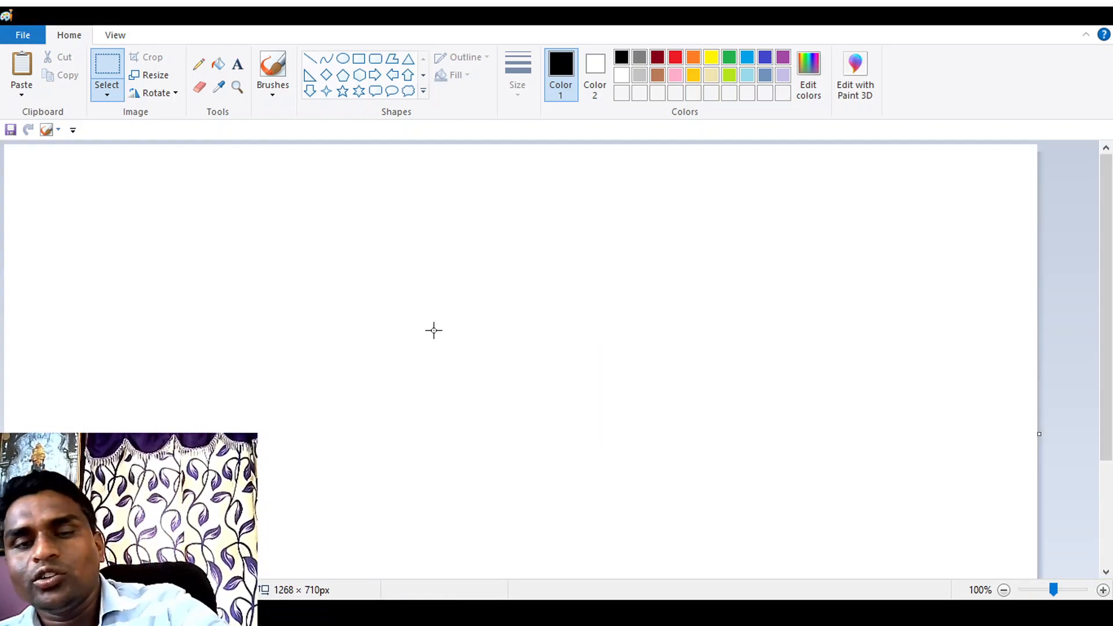
key("ctrl+v")
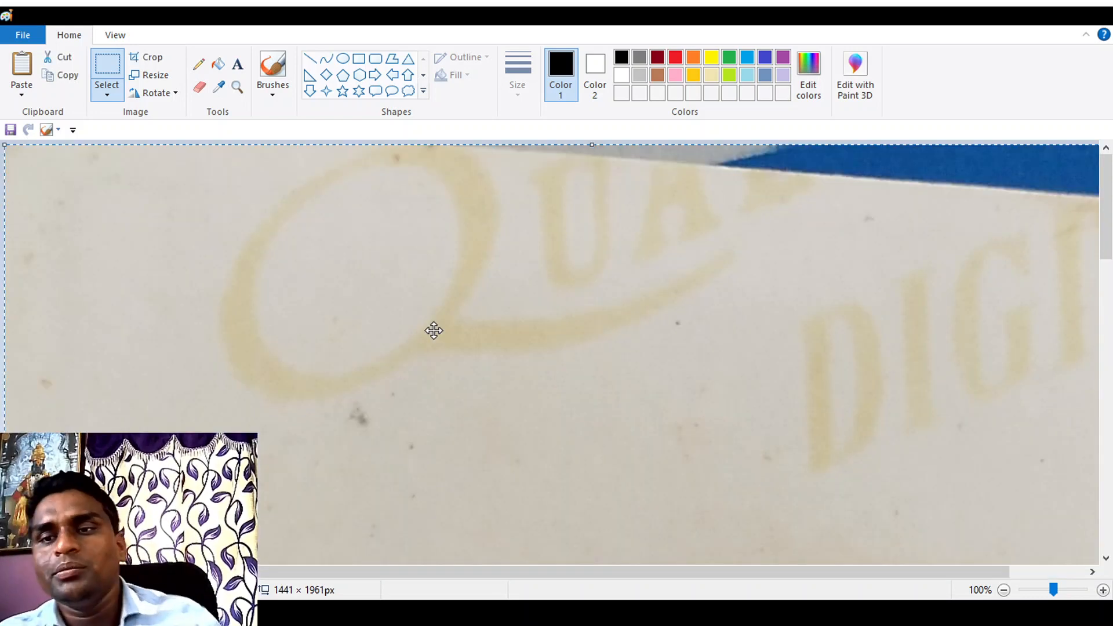
left_click(1004, 589)
left_click(1004, 590)
left_click(1005, 589)
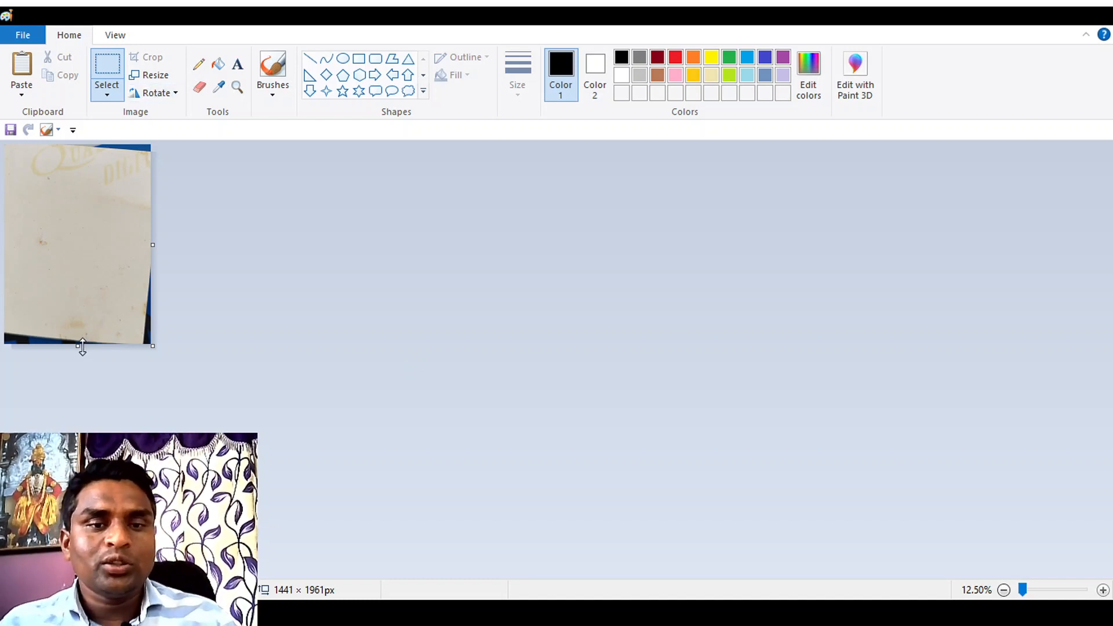
left_click_drag(78, 347, 78, 335)
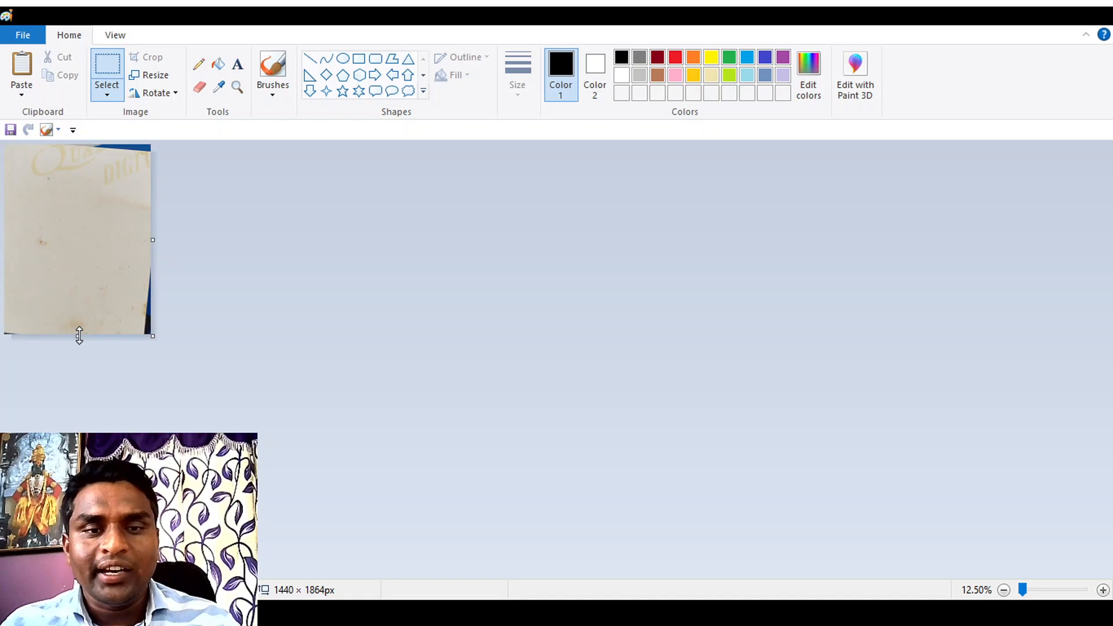
left_click_drag(153, 243, 143, 243)
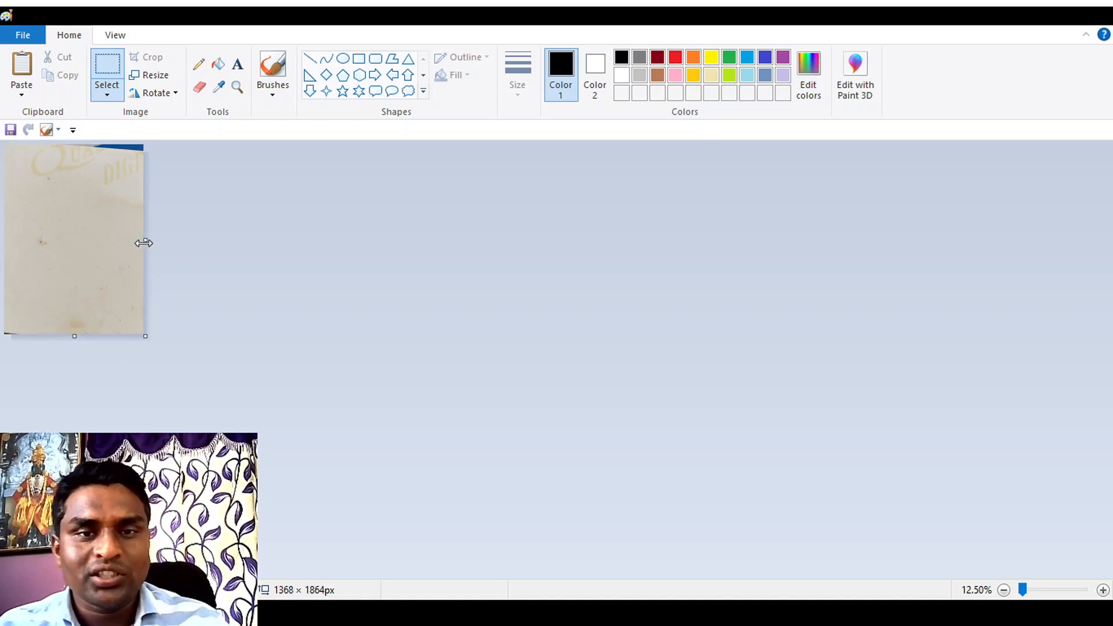
Step: Remove the blue strip along the card's top edge by cutting and repasting the rest, and shorten the canvas to 1368 × 1784 px
left_click(110, 74)
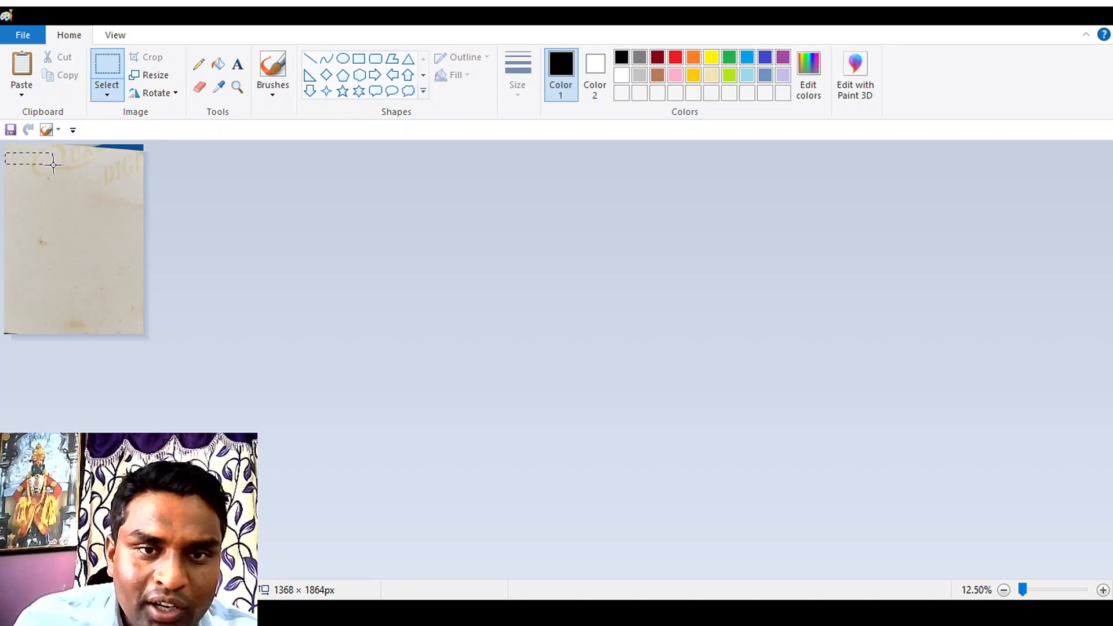
left_click_drag(143, 334, 145, 335)
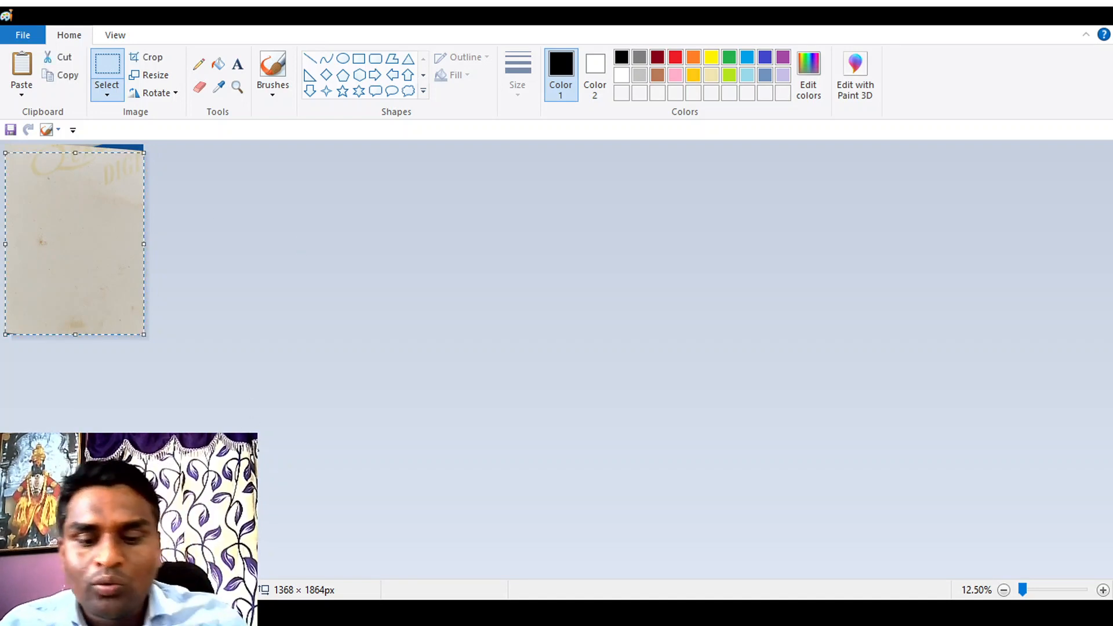
key("Delete")
key("ctrl+v")
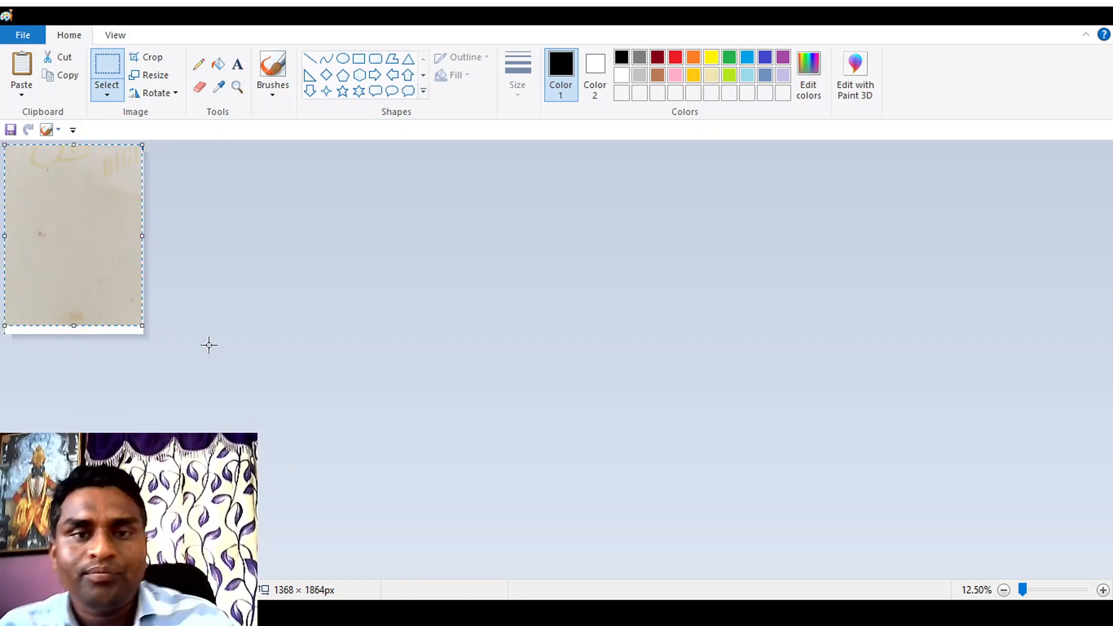
left_click(287, 304)
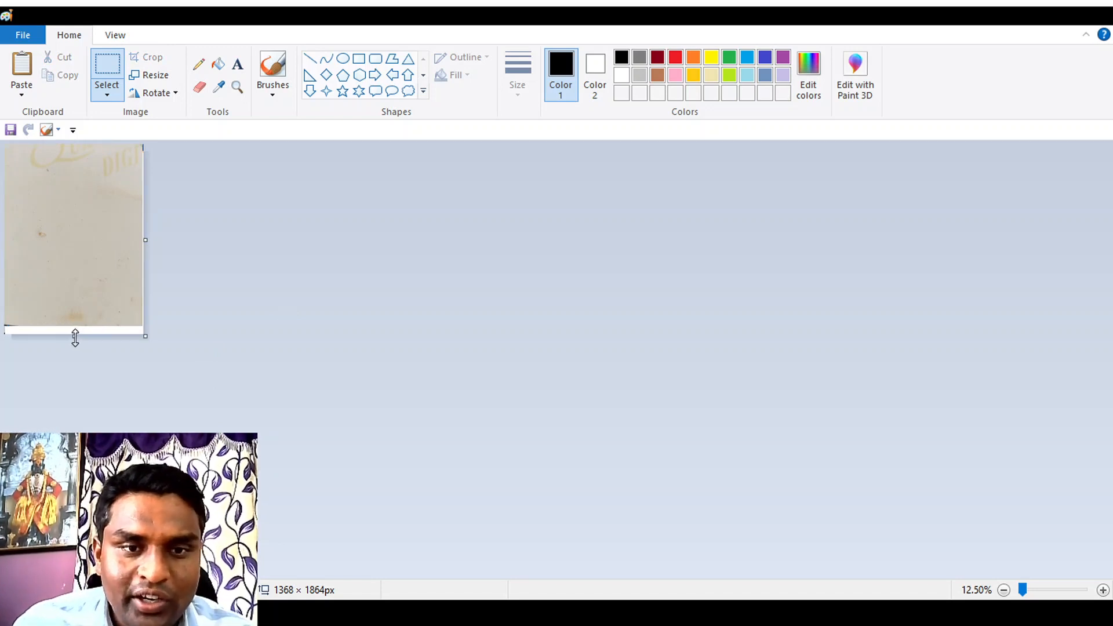
left_click_drag(76, 338, 77, 326)
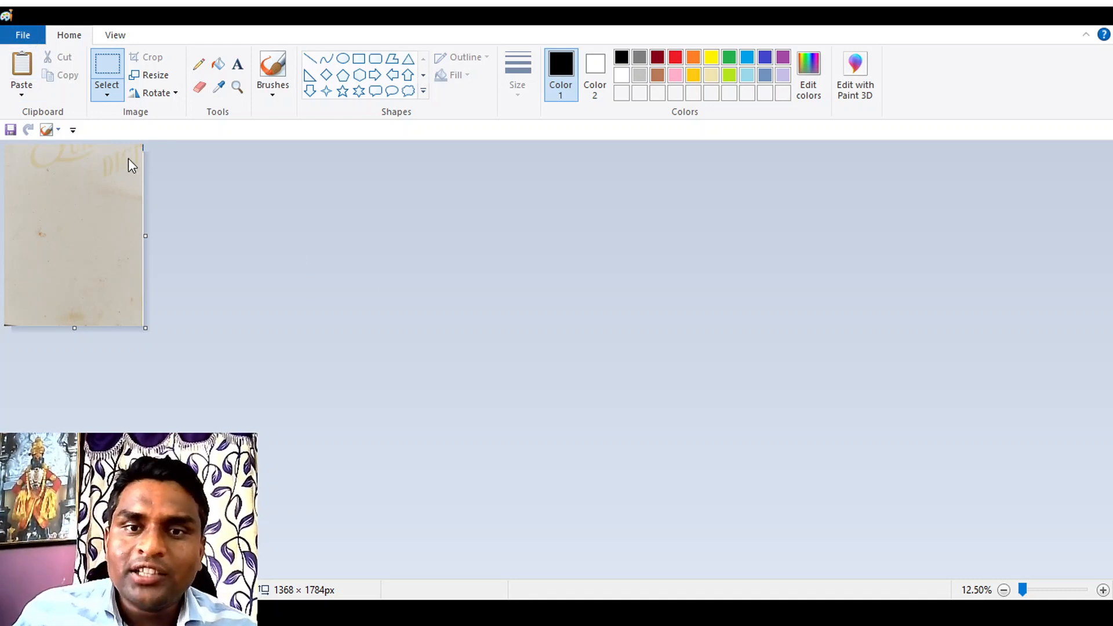
Step: Save the trimmed card image as demo and check its detail up close
left_click(297, 138)
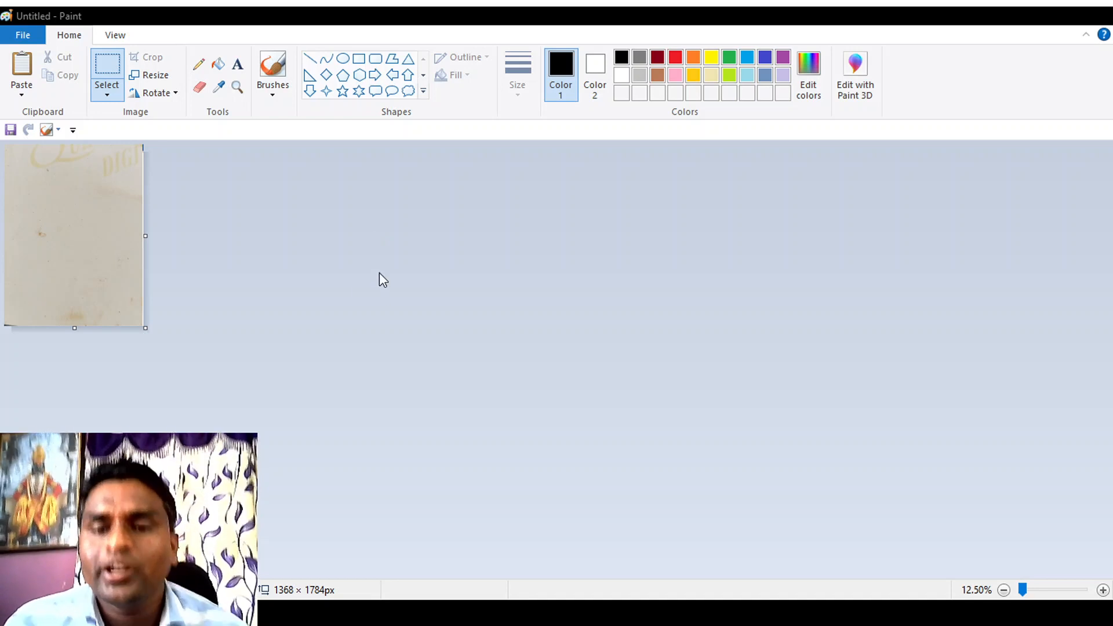
left_click(452, 400)
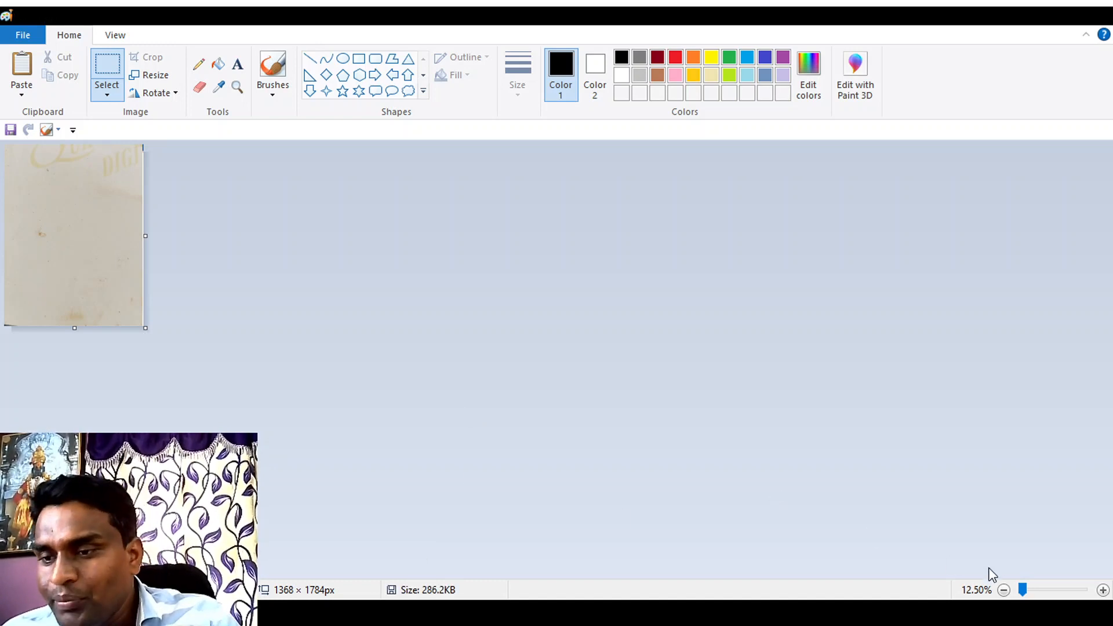
left_click(1102, 590)
left_click(1103, 589)
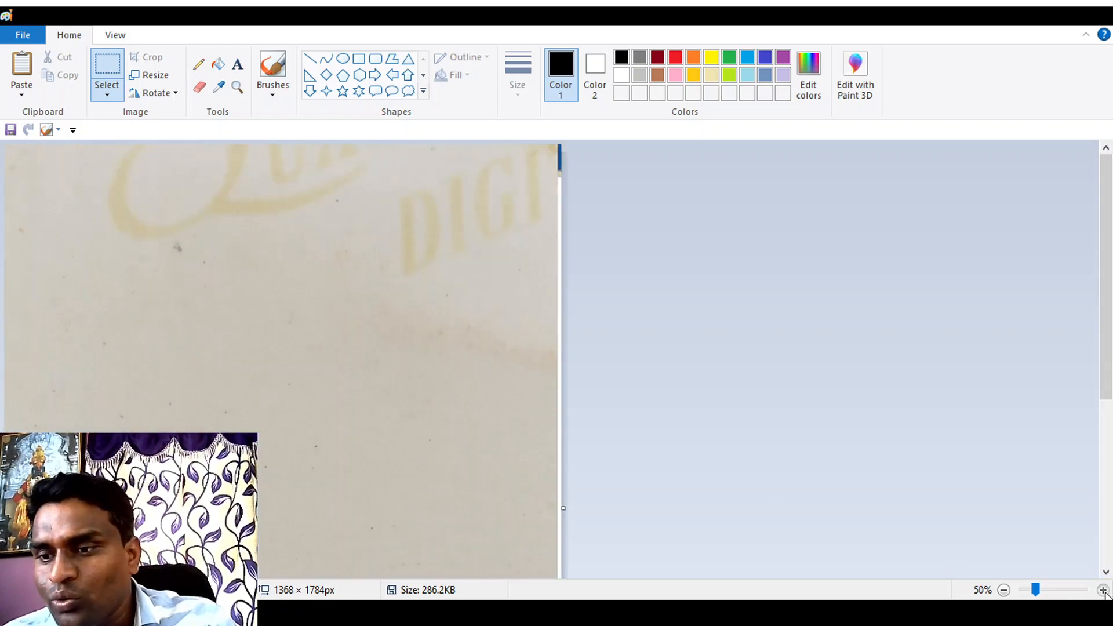
left_click(1103, 590)
left_click(1103, 590)
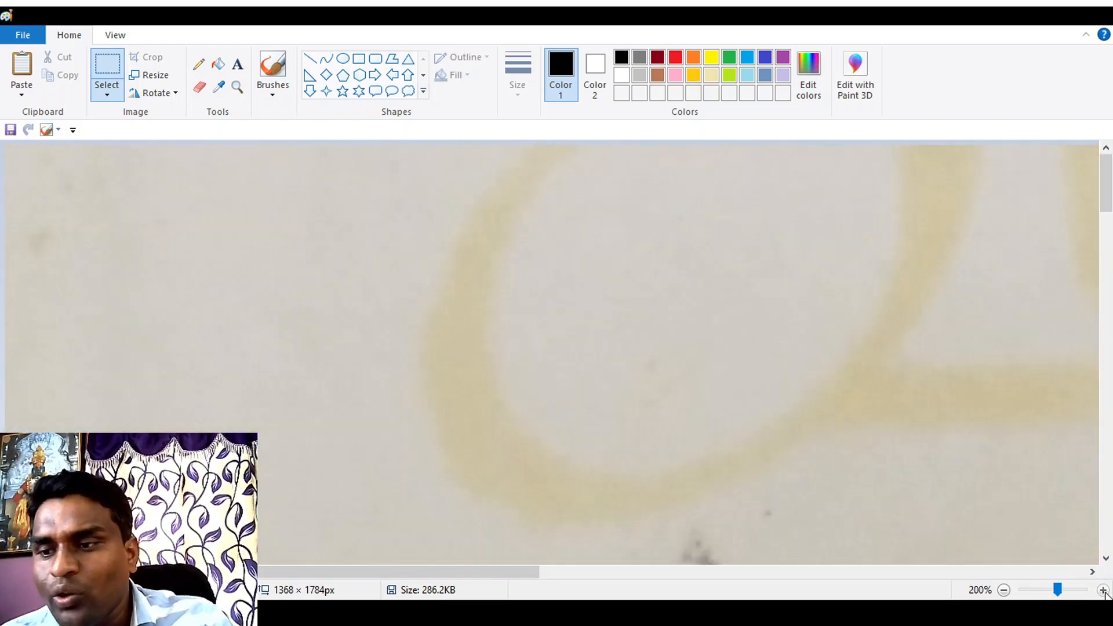
left_click(1003, 590)
left_click(1003, 590)
left_click(1003, 590)
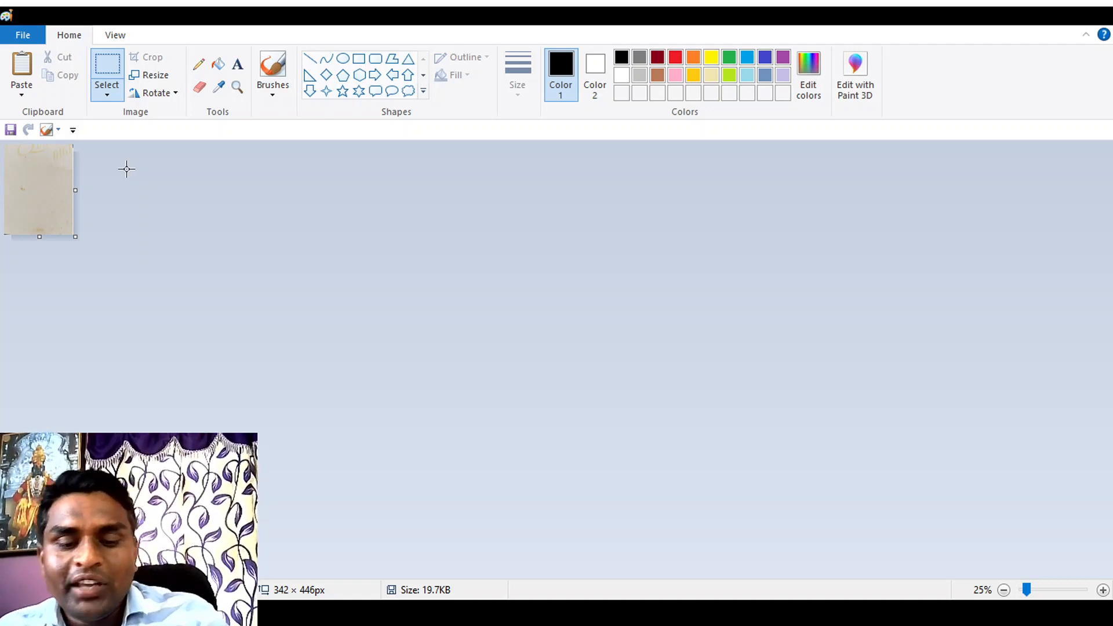
Step: Undo the last reduction, resize the image to 548 × 714 px and save it
key("ctrl+z")
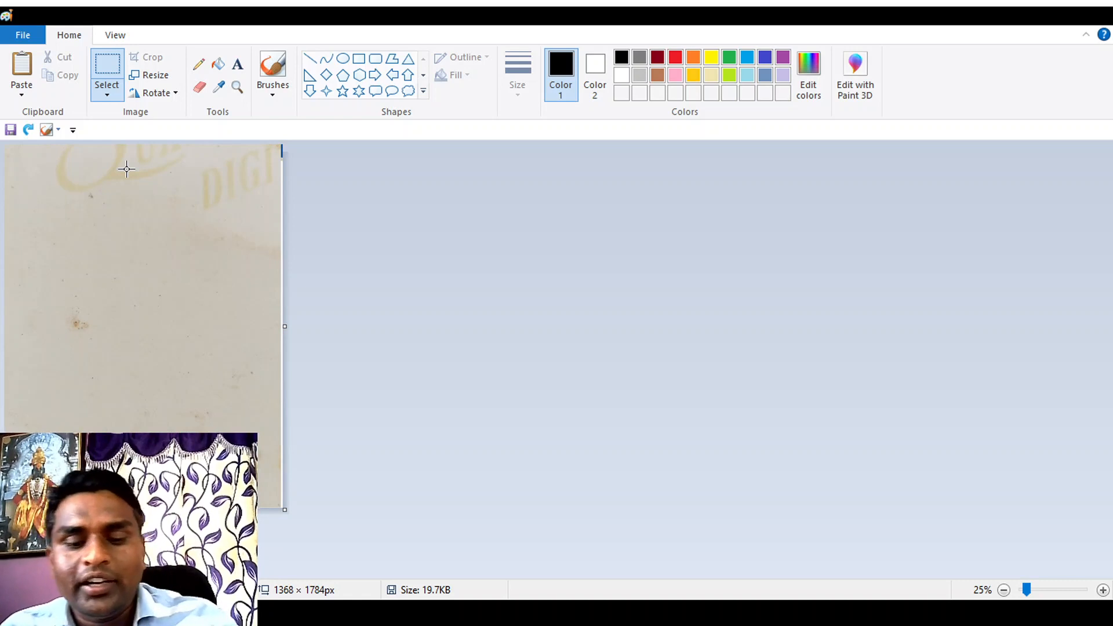
key("ctrl+s")
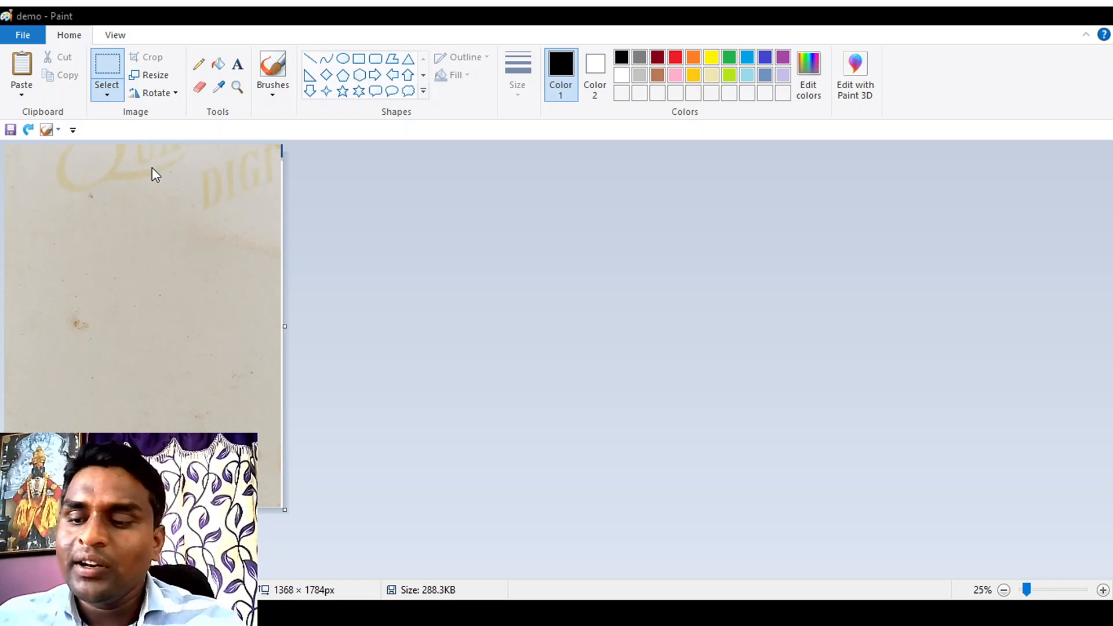
key("ctrl+z")
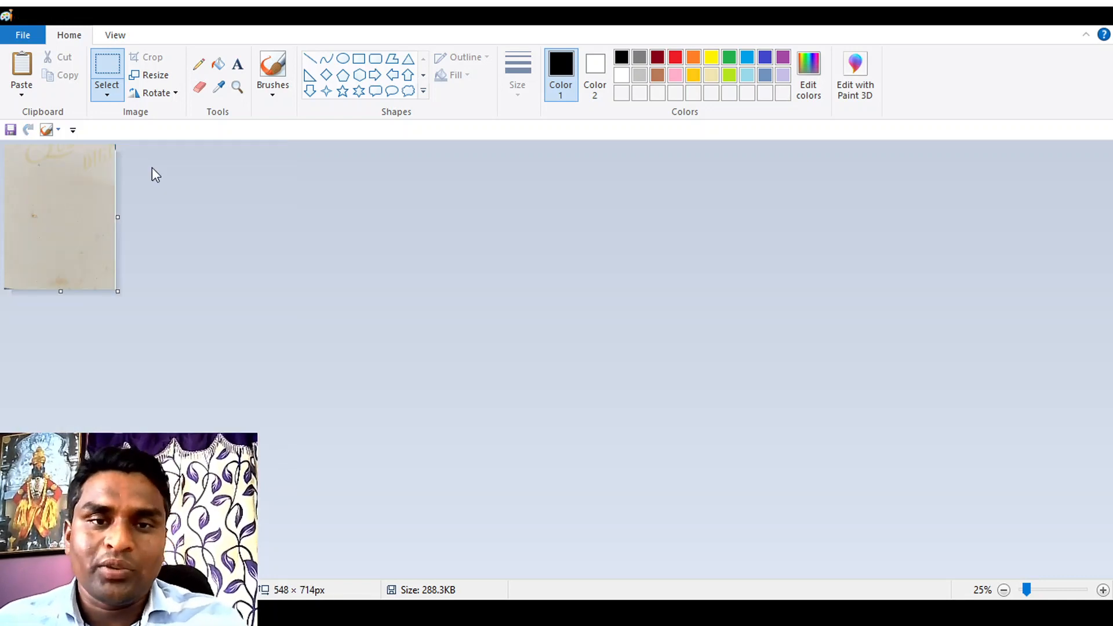
key("ctrl+s")
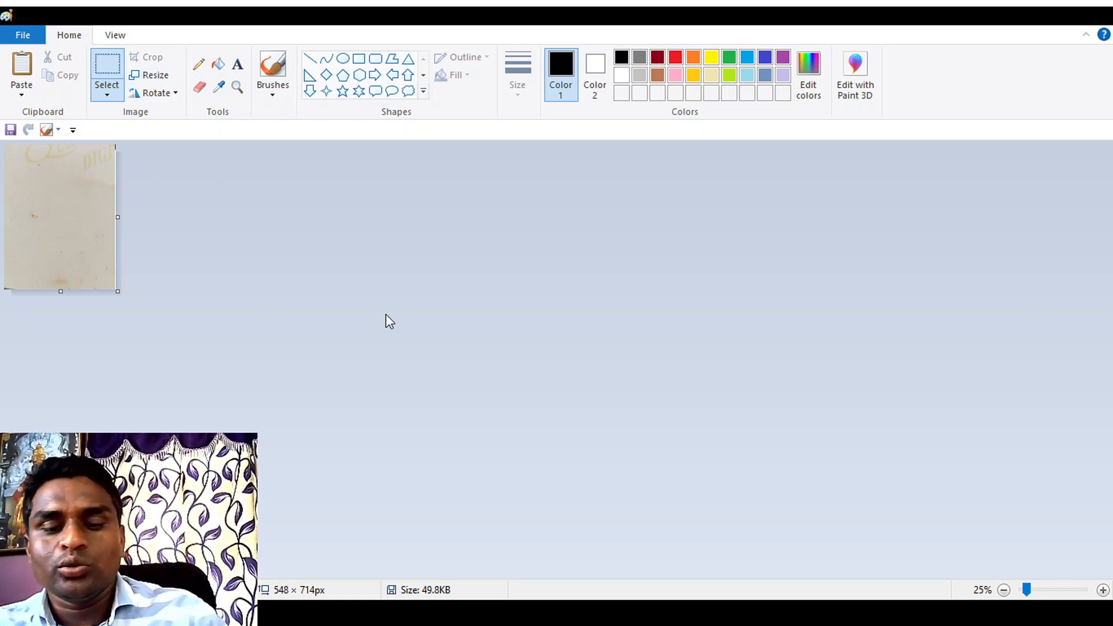
Step: Undo the last resize, reduce the full-size image to 479 × 625 px and save it
key("ctrl+z")
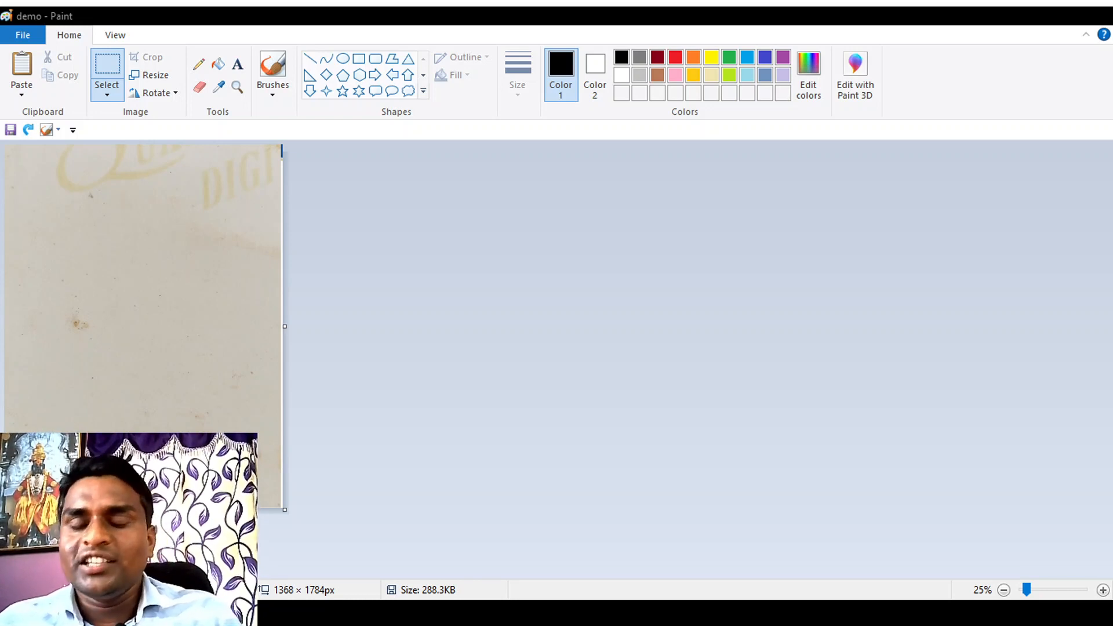
key("ctrl+y")
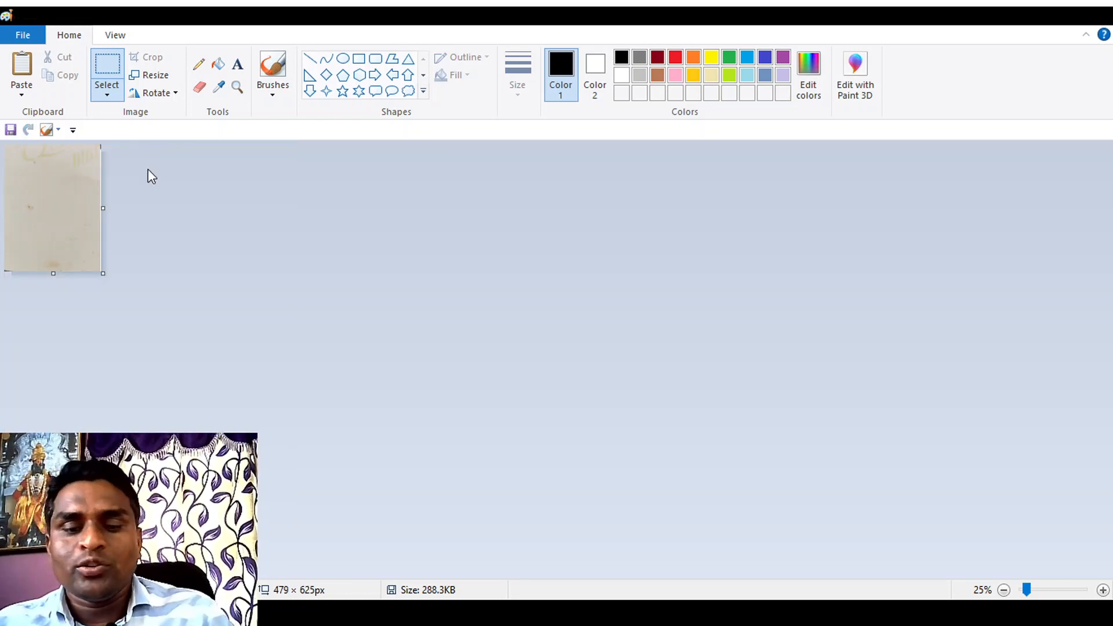
key("ctrl+s")
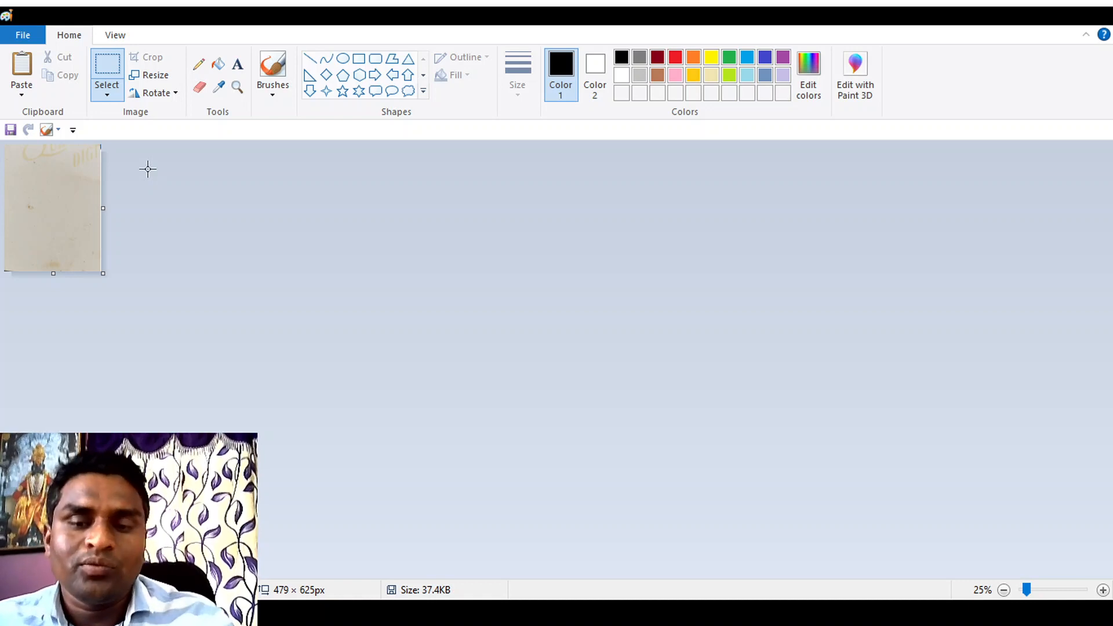
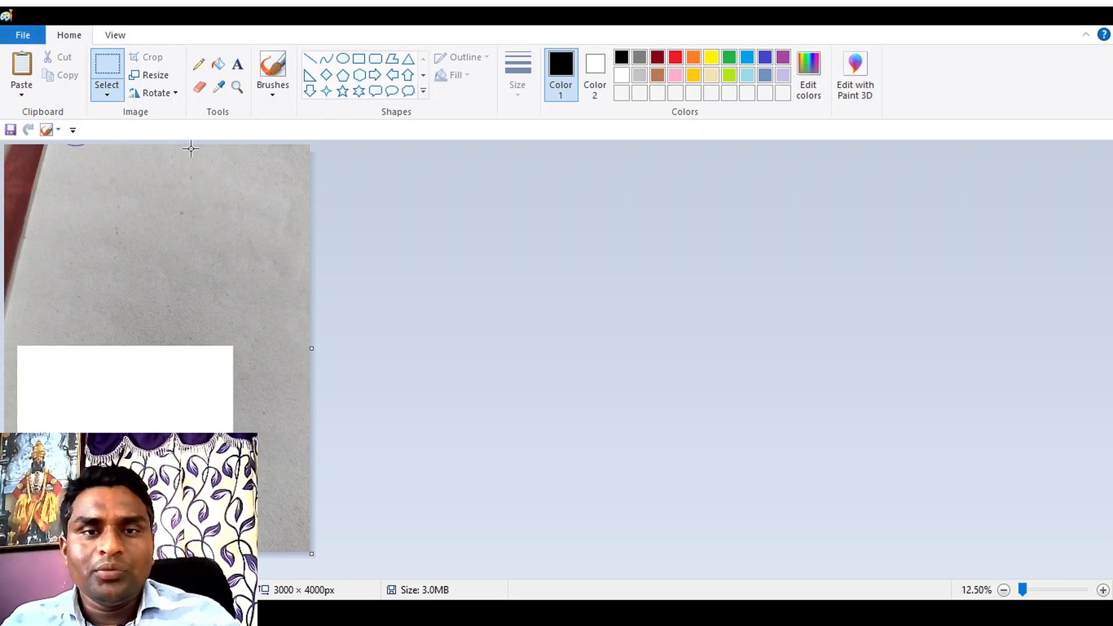
Step: Undo the signature cut and shrink the canvas to 2104 × 3008 px, trimming empty paper beside and below the signature
left_click(153, 81)
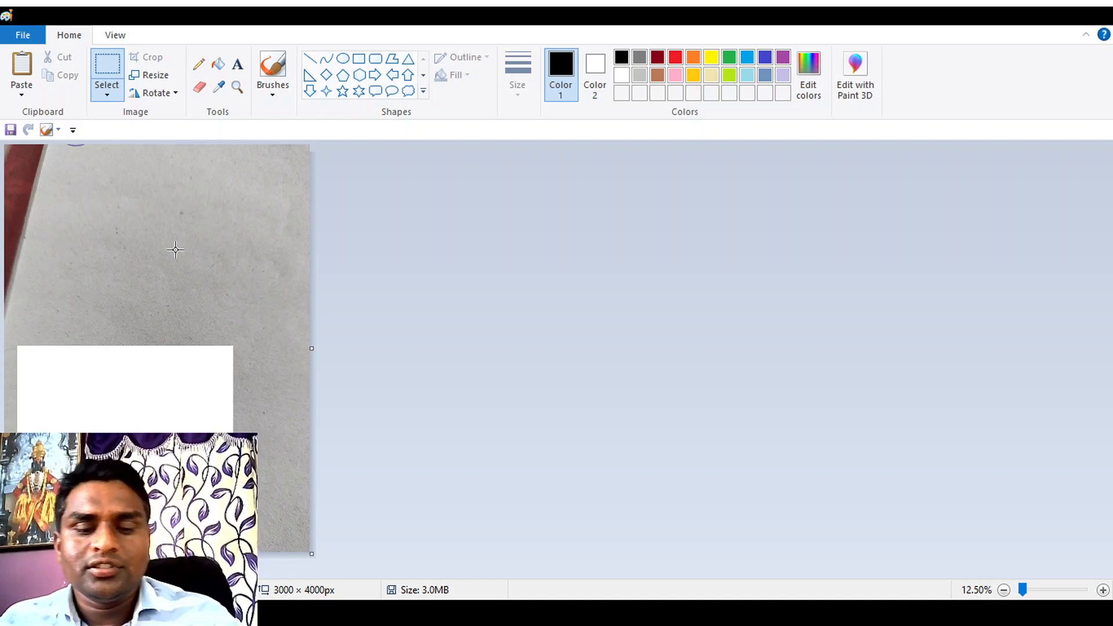
key("ctrl+z")
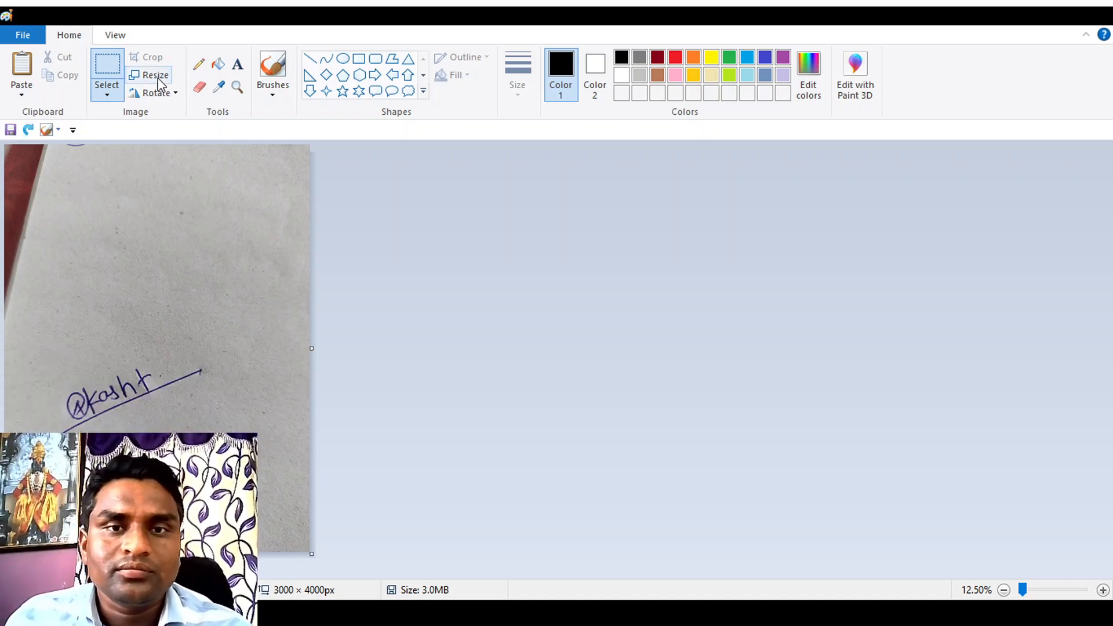
left_click_drag(313, 346, 219, 347)
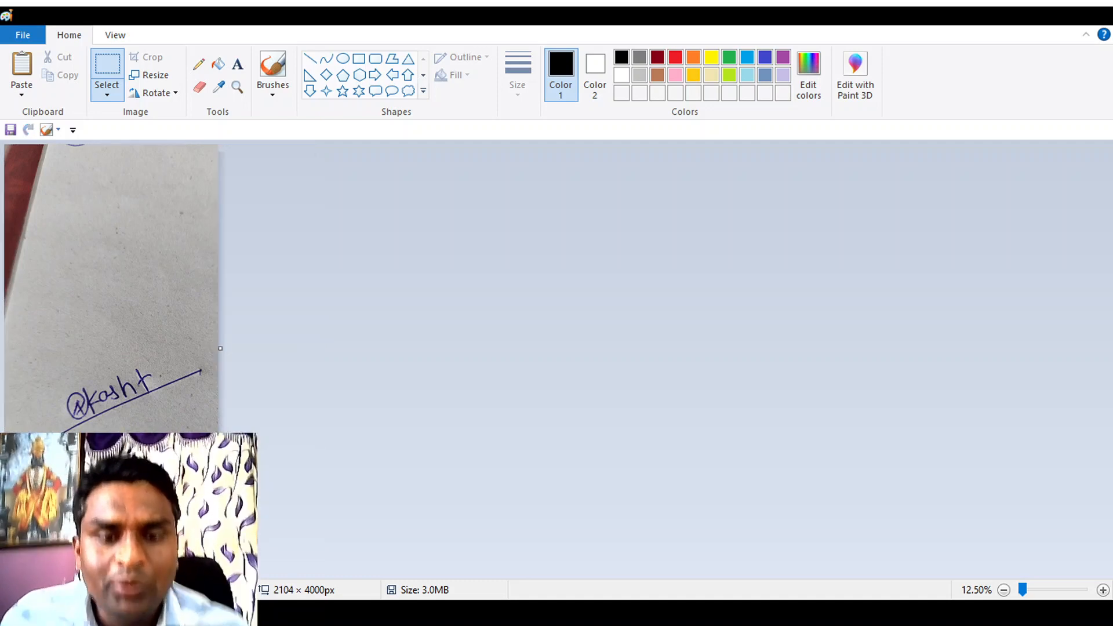
left_click_drag(111, 554, 112, 453)
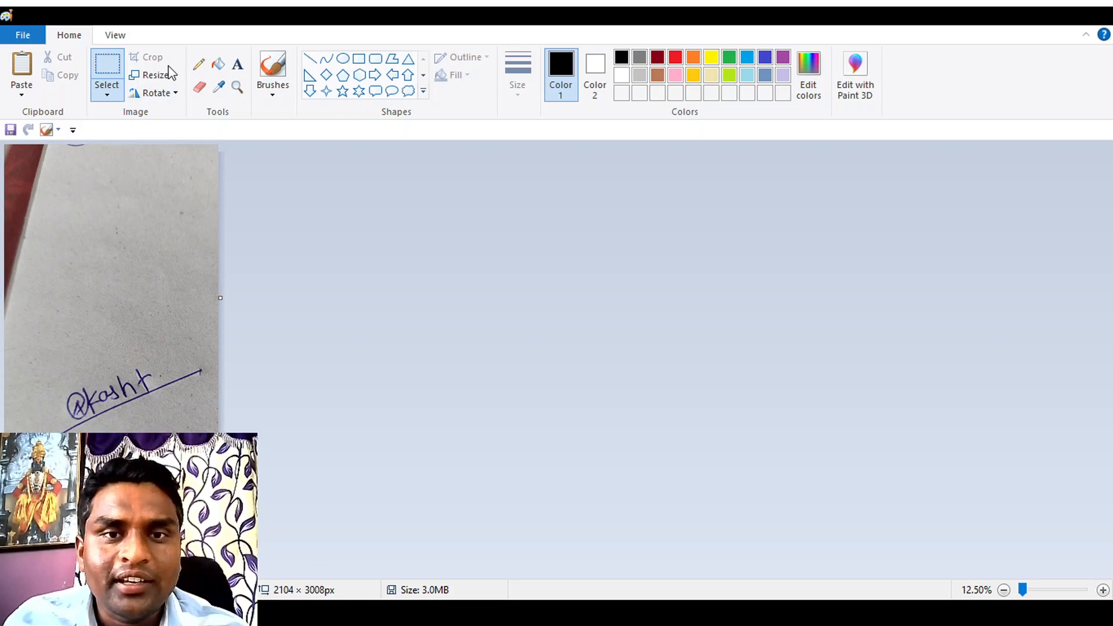
key("ctrl+a")
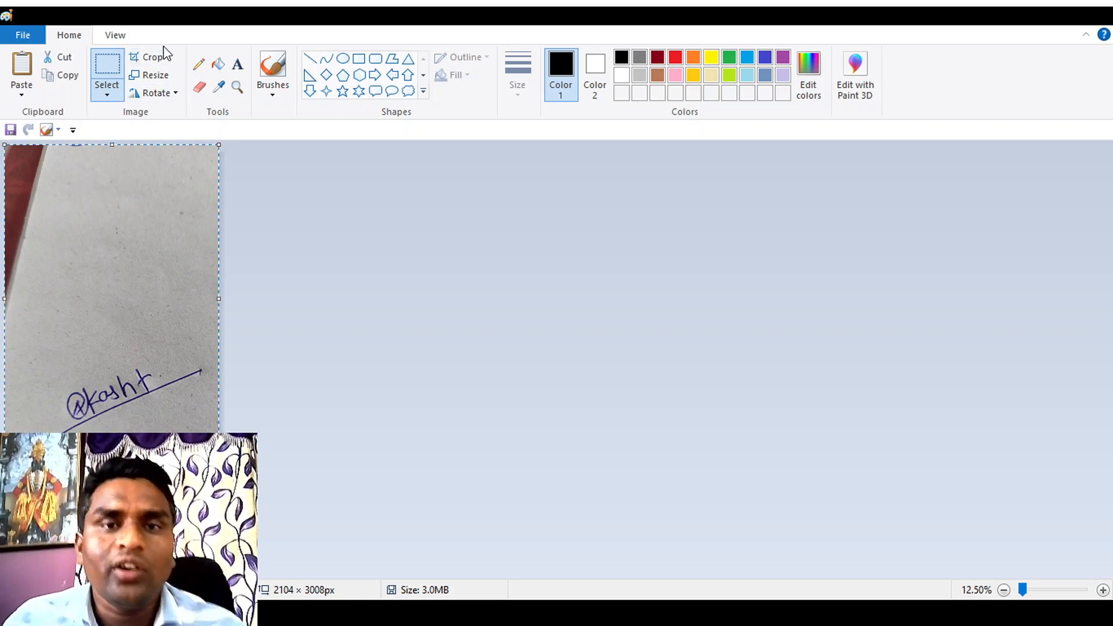
left_click(148, 56)
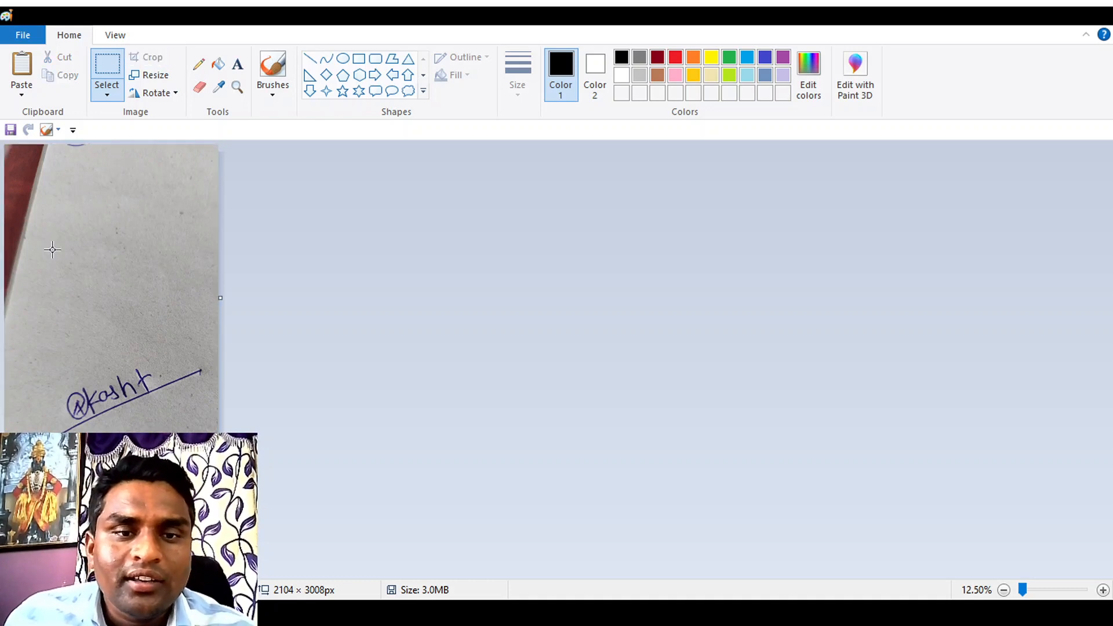
mouse_move(5, 286)
left_mouse_down()
mouse_move(204, 377)
mouse_move(216, 440)
left_mouse_up()
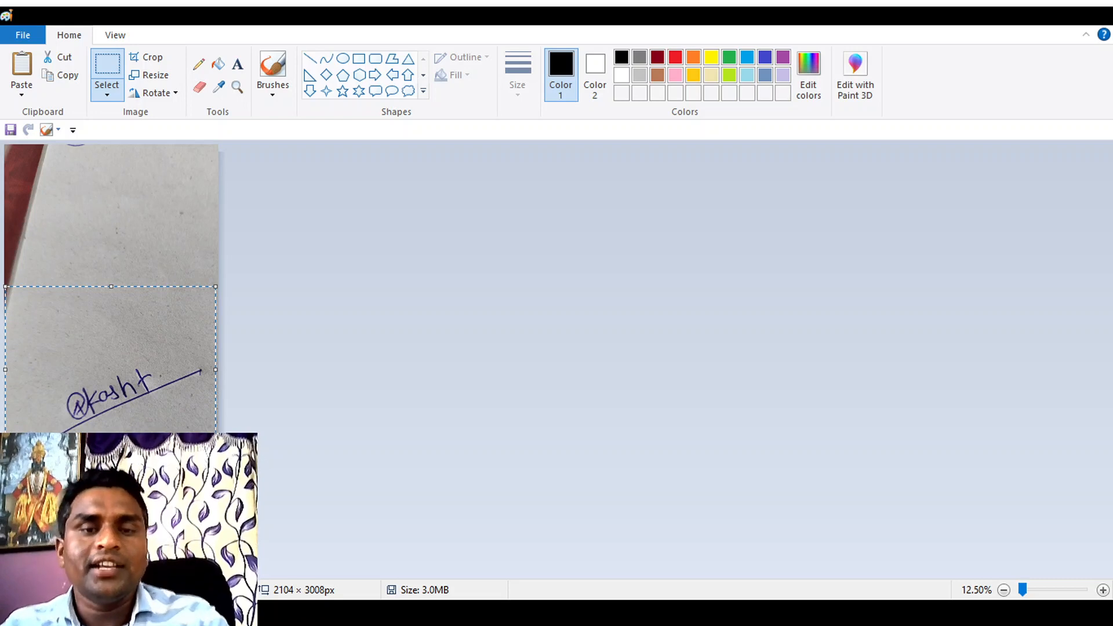
left_click(438, 405)
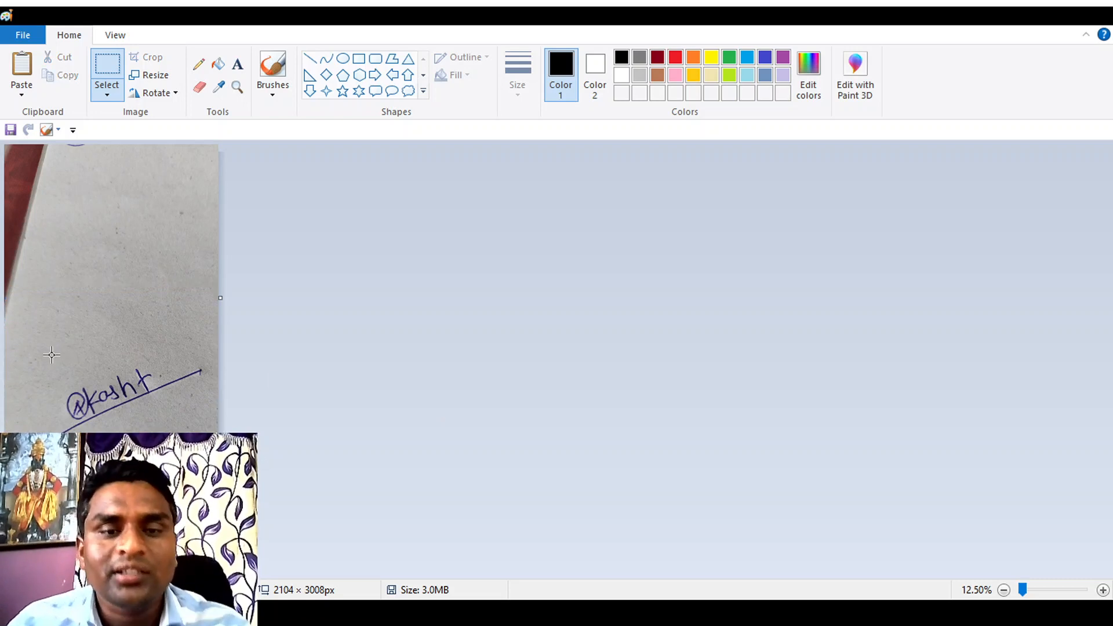
Step: Cut the area around the signature out of the photo and paste it into a new blank image
mouse_move(16, 349)
left_mouse_down()
mouse_move(193, 452)
mouse_move(218, 451)
left_mouse_up()
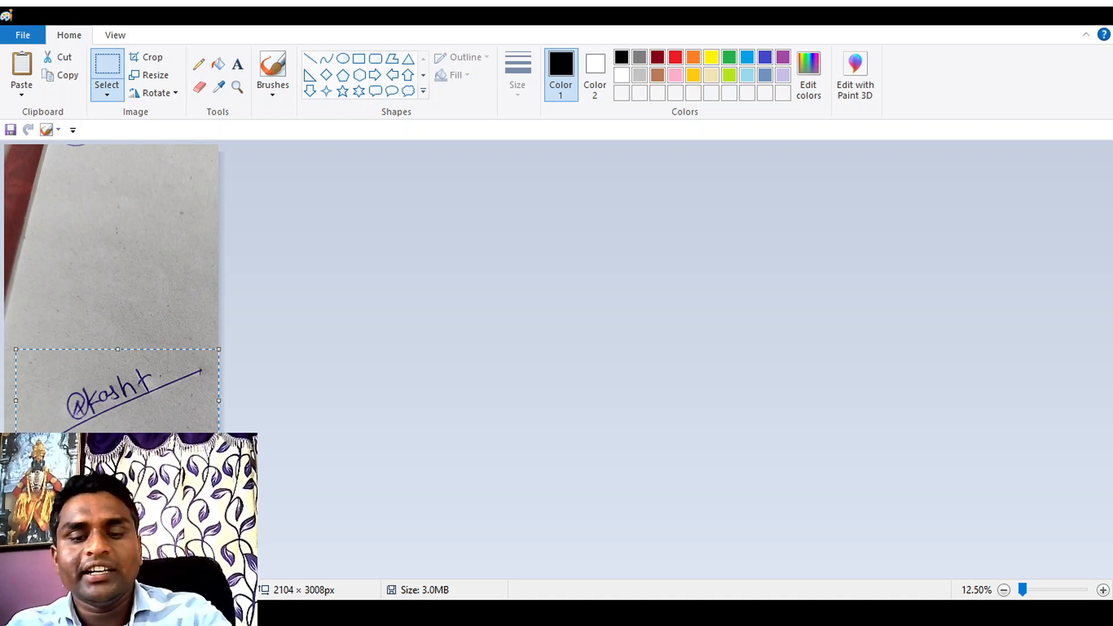
key("Delete")
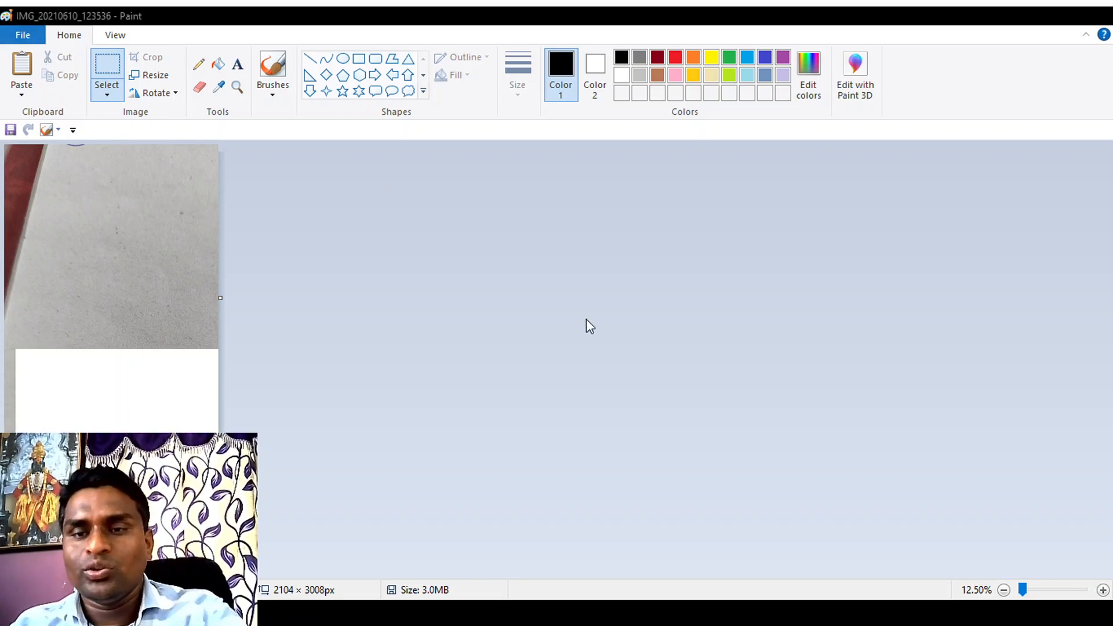
key("ctrl+n")
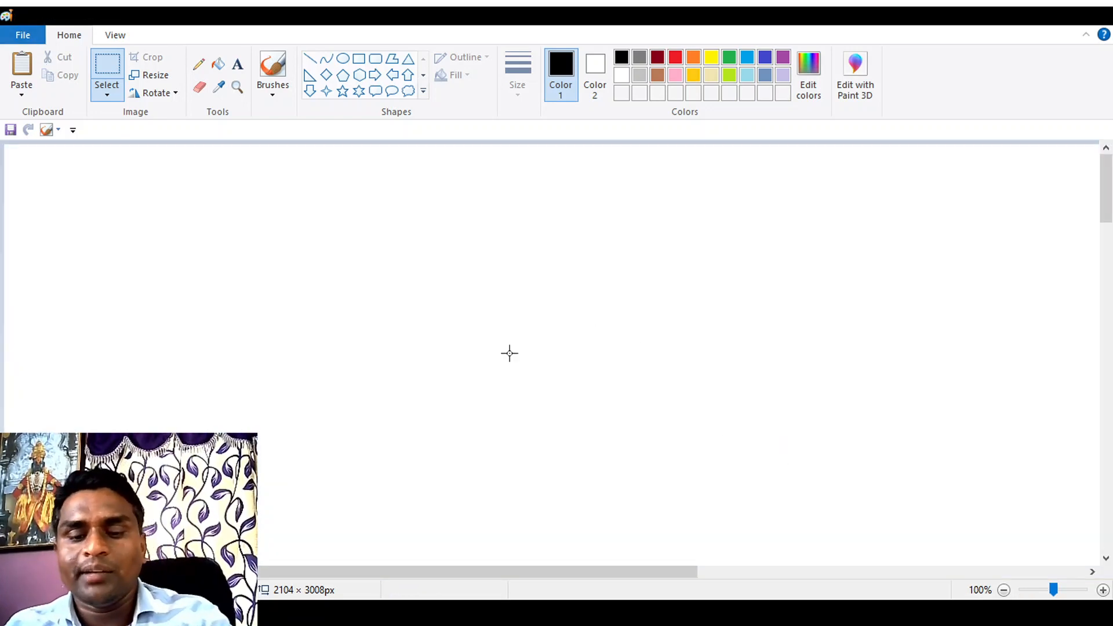
key("ctrl+v")
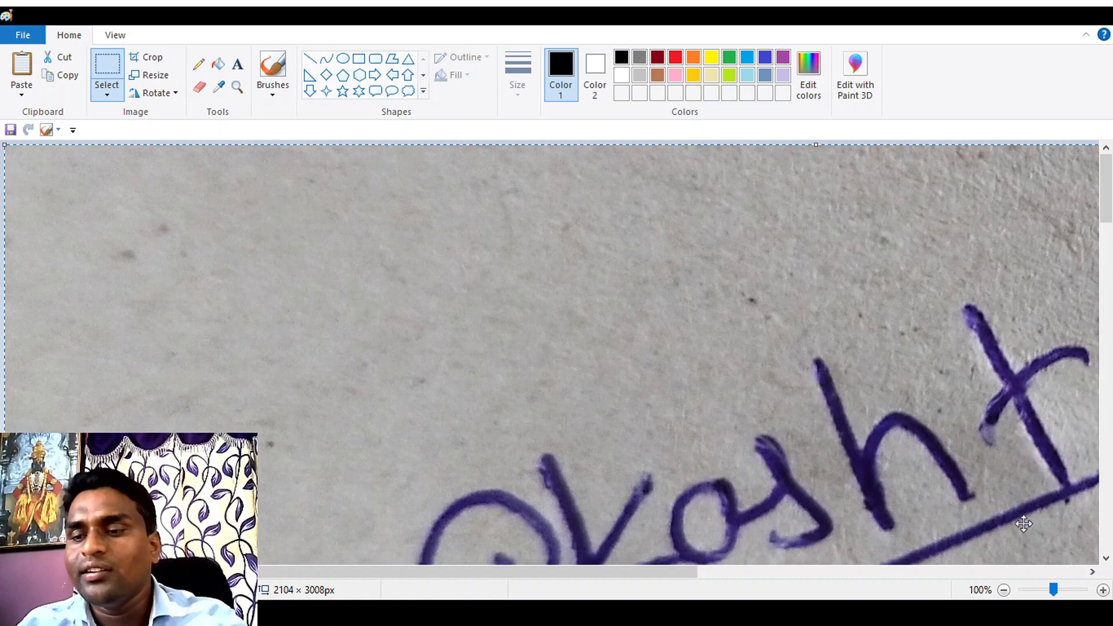
Step: Shrink the canvas to the pasted signature at 1984 × 1000 px and save the image as demo sign
left_click(1005, 590)
left_click(1004, 590)
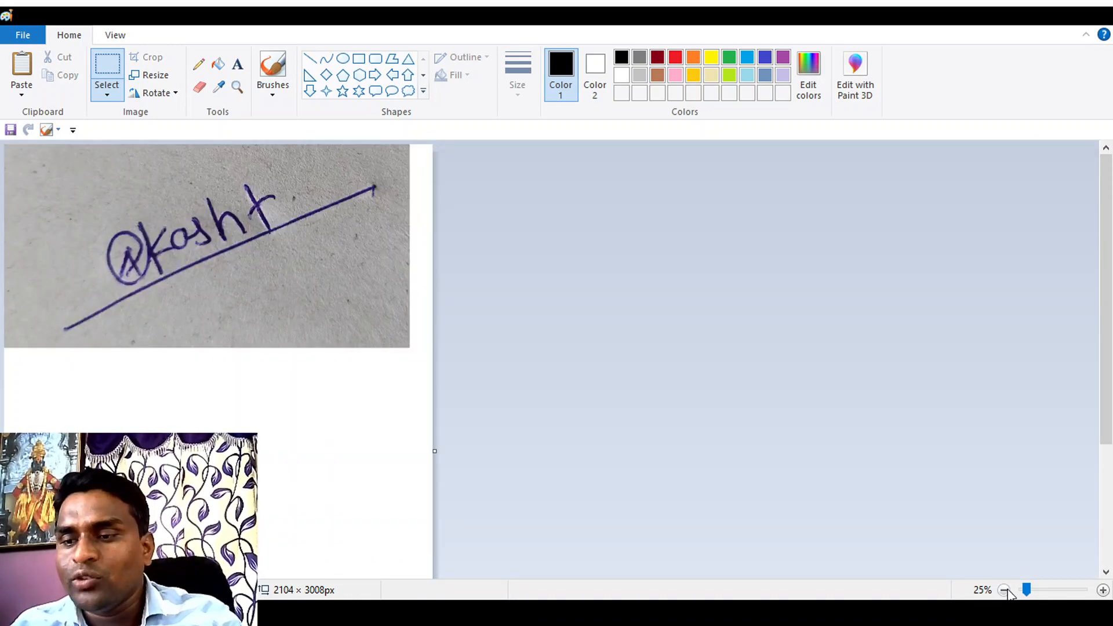
left_click(1005, 589)
left_click_drag(111, 453, 111, 248)
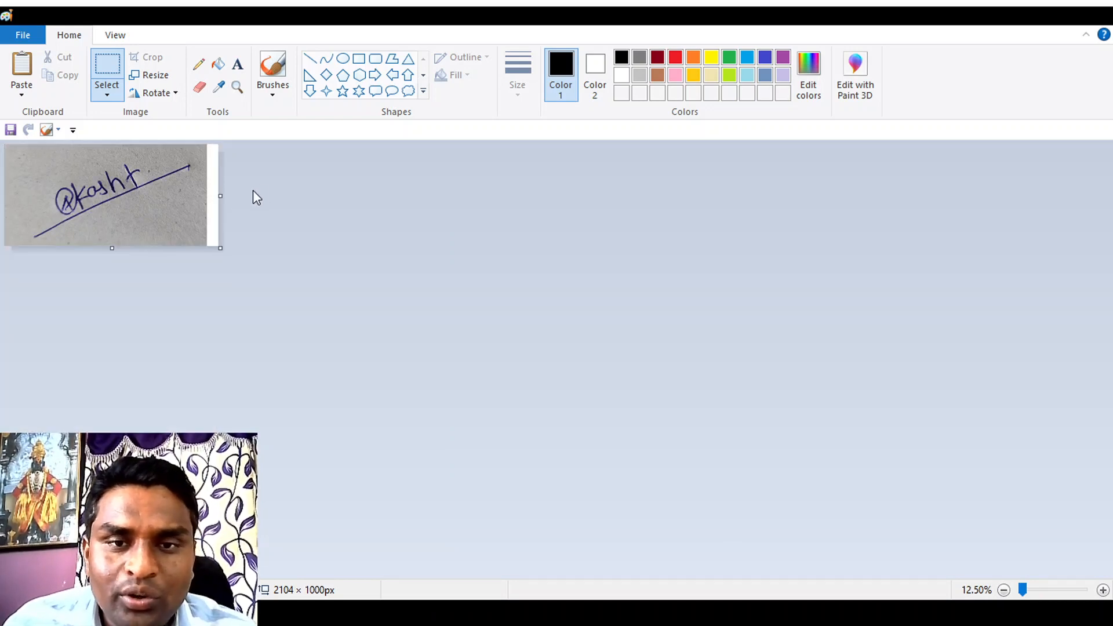
left_click_drag(220, 196, 207, 197)
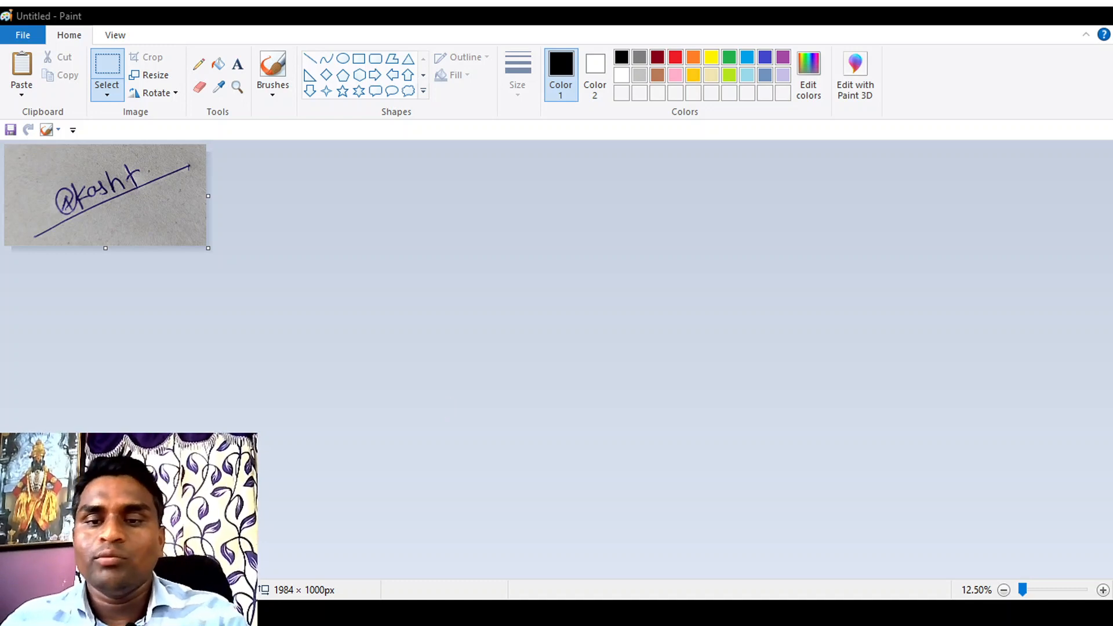
left_click(707, 461)
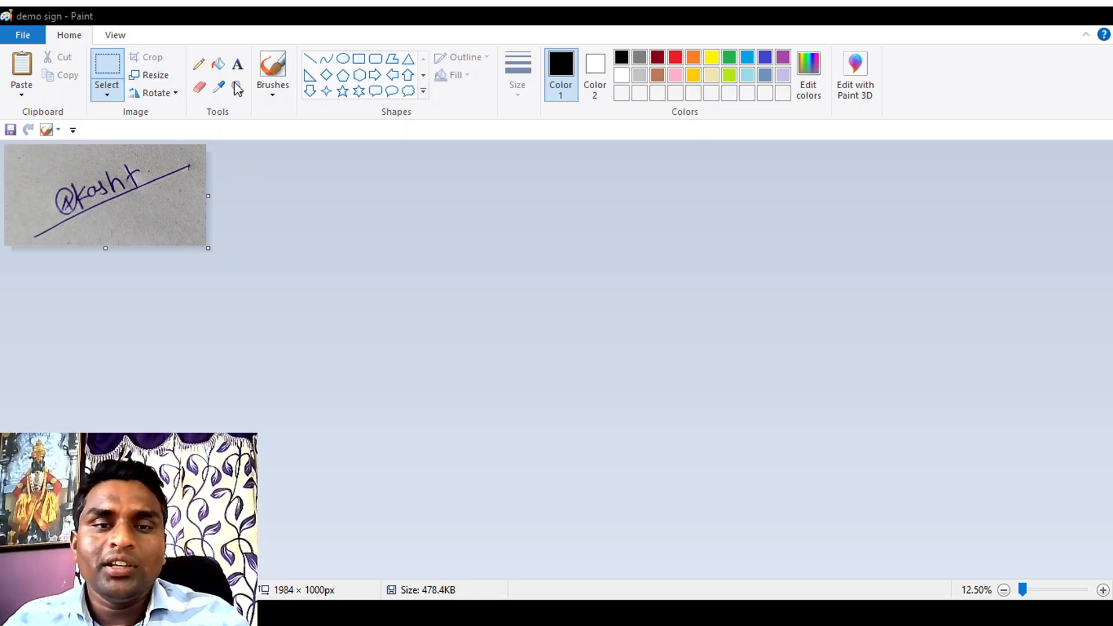
Step: Trim the margins around the signature, cutting and repasting it closer to the corner, and reduce the canvas to 1600 × 912 px
left_click_drag(208, 196, 194, 192)
left_click_drag(106, 248, 100, 242)
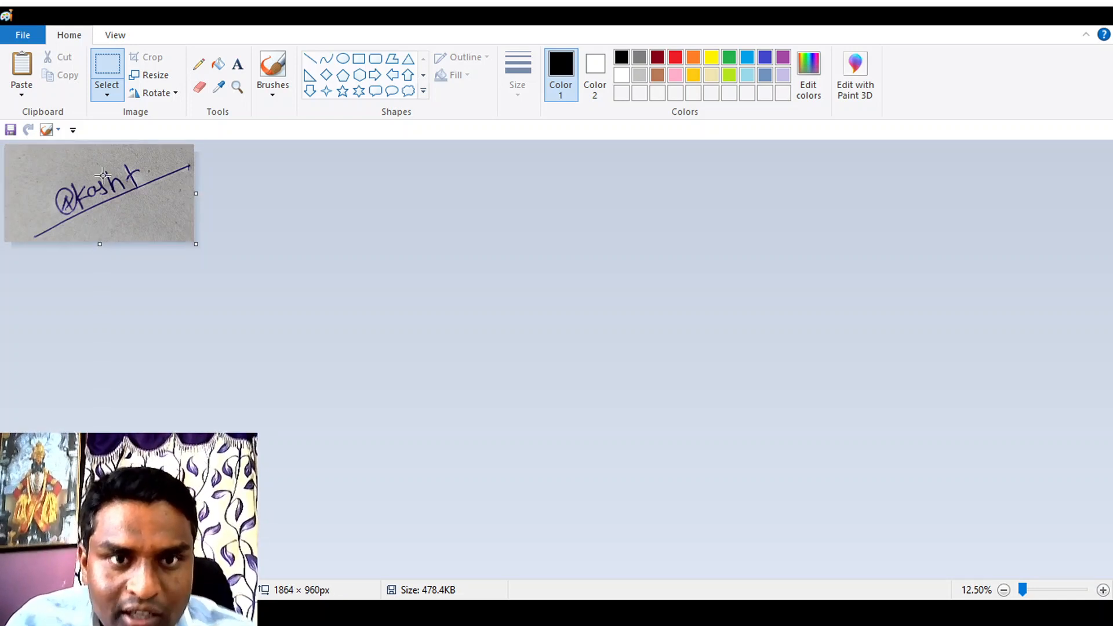
left_click(98, 65)
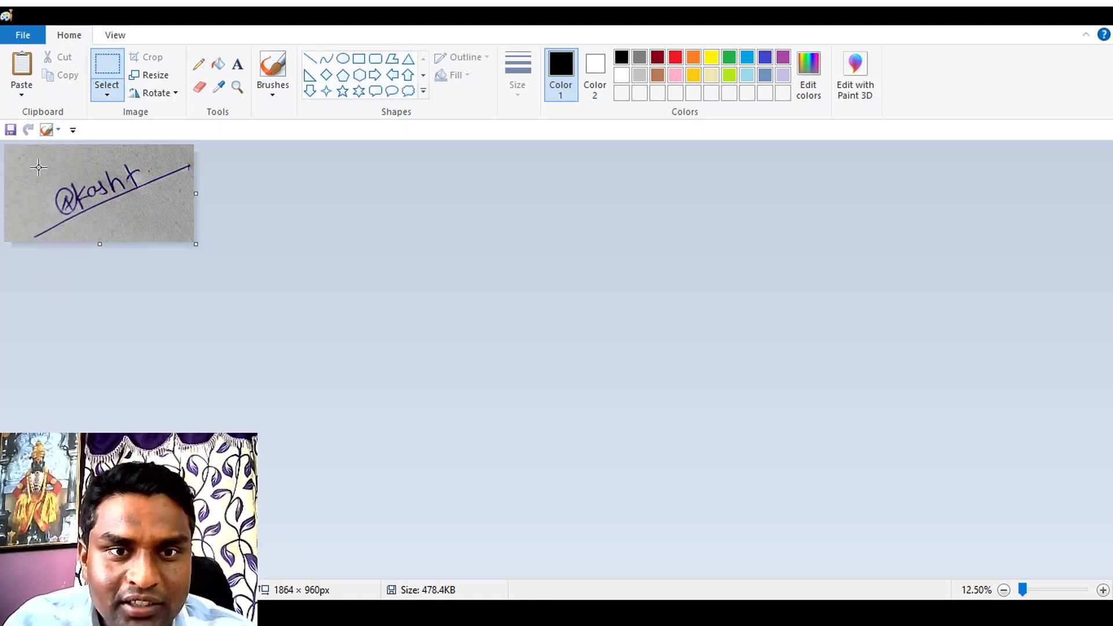
left_click_drag(31, 148, 251, 287)
key("ctrl+x")
key("ctrl+v")
left_click(250, 286)
left_click_drag(196, 193, 169, 193)
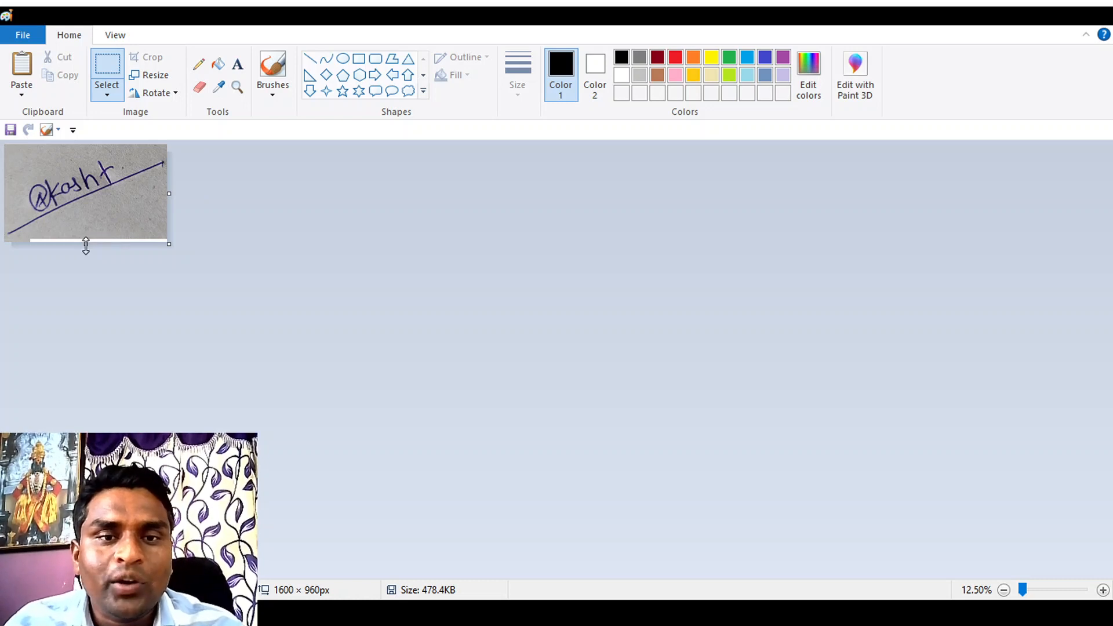
left_click_drag(87, 244, 89, 237)
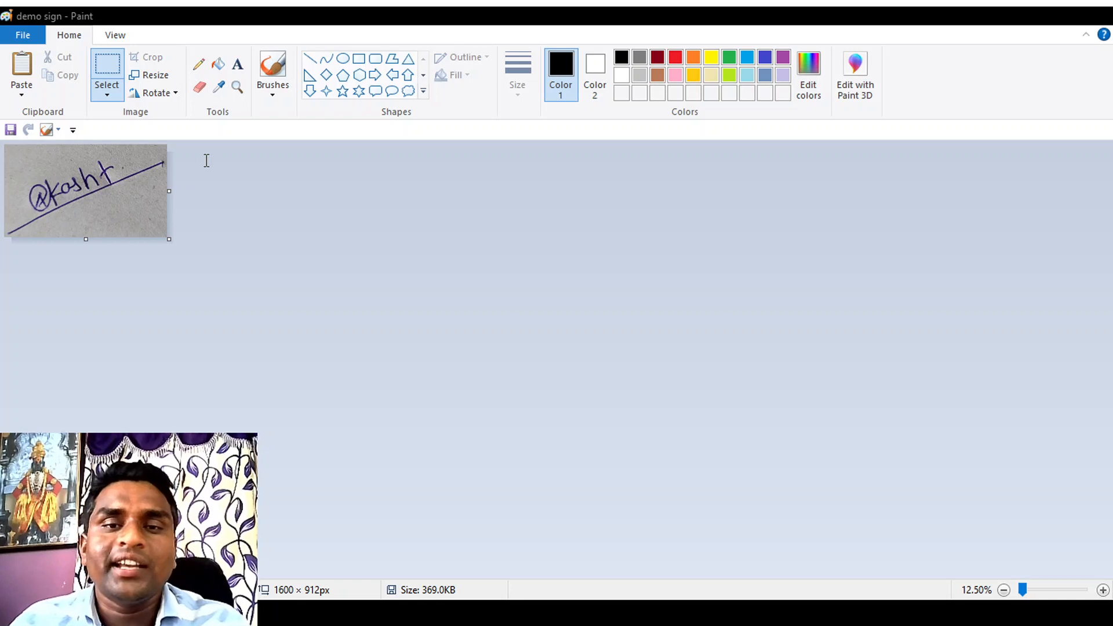
Step: Resize the signature image to 240 × 137 px, save it and check it at 100% zoom
key("Return")
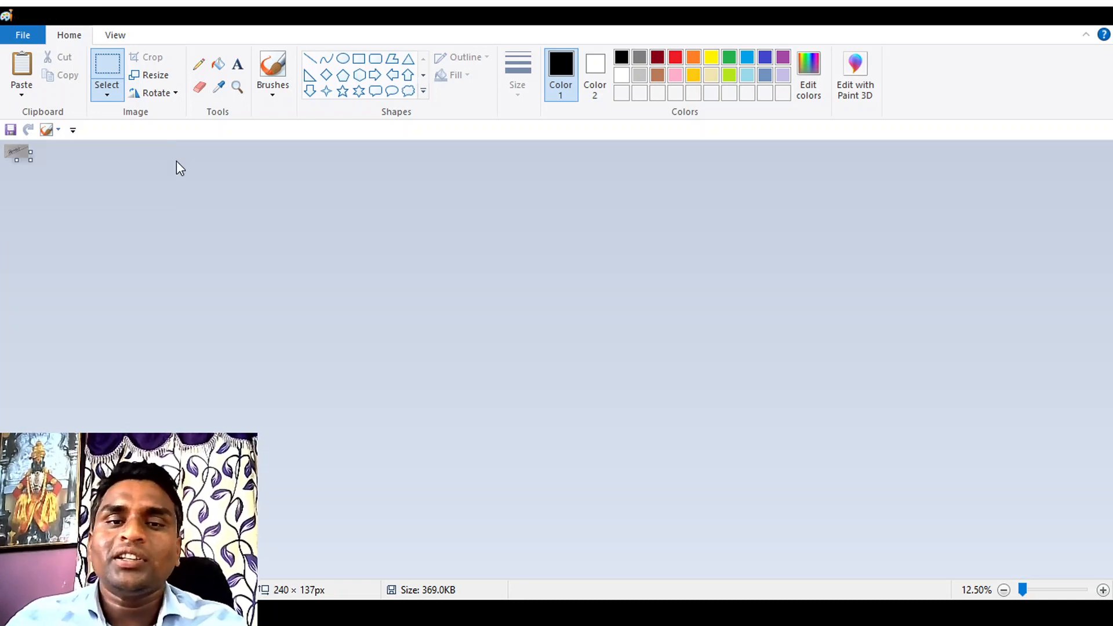
key("ctrl+s")
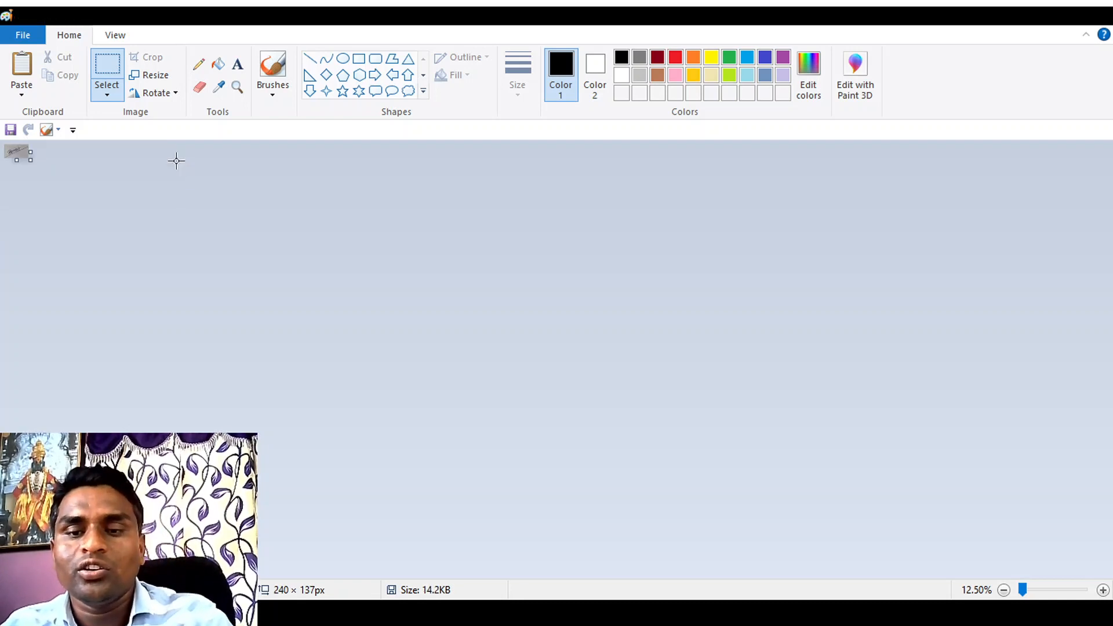
left_click(1102, 590)
left_click(1102, 590)
left_click(1102, 590)
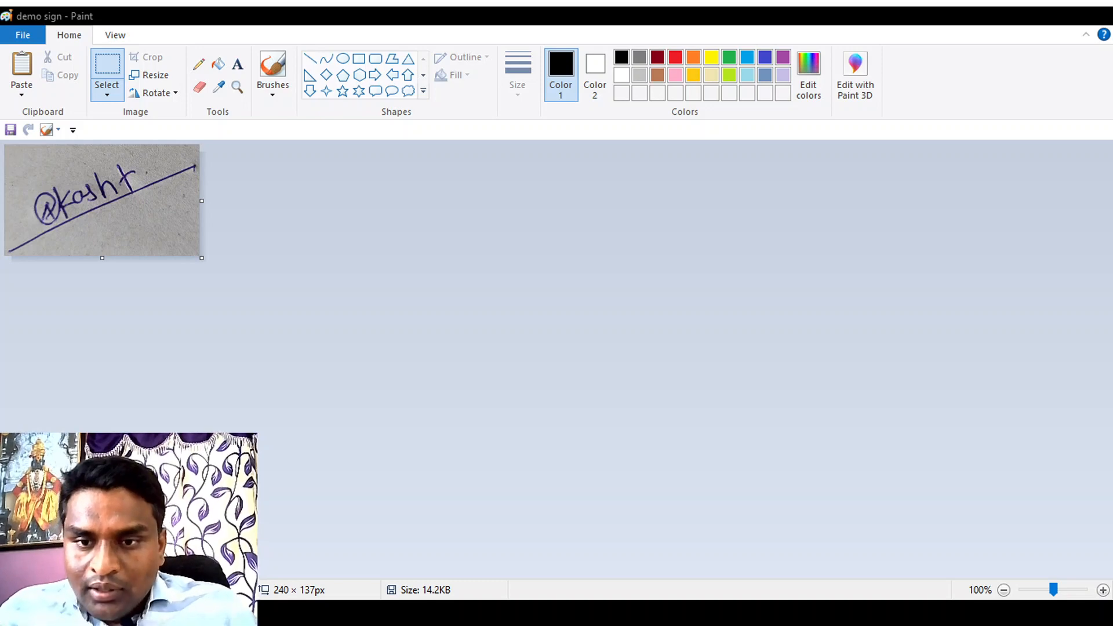
Step: Switch to the IBPS application in the browser and choose the candidate's photo file as the scanned photograph
key("alt+Tab")
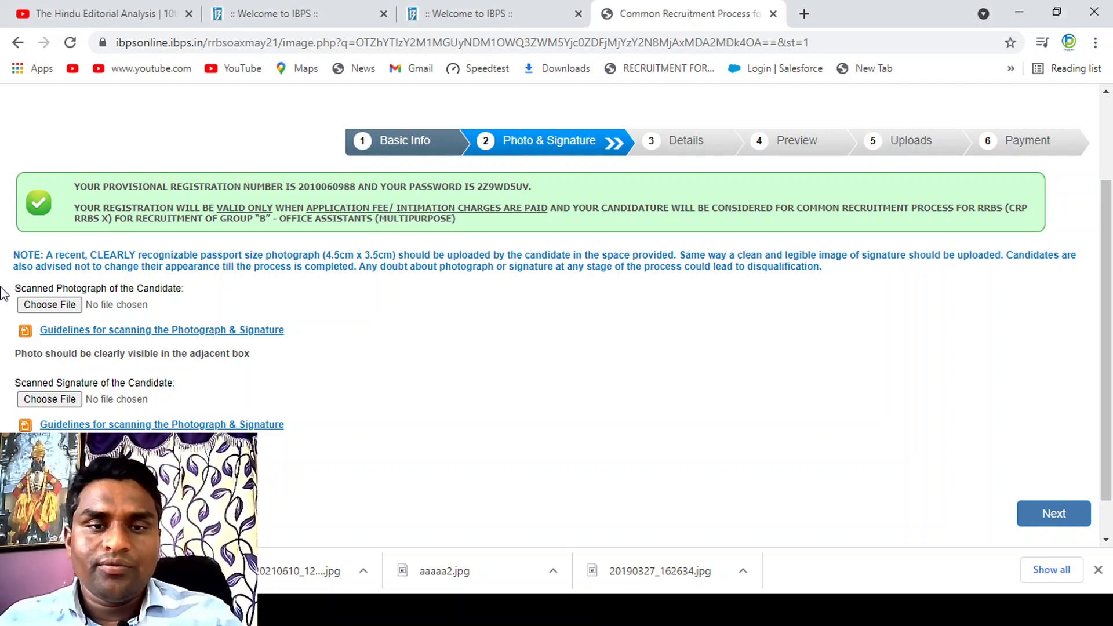
left_click(63, 309)
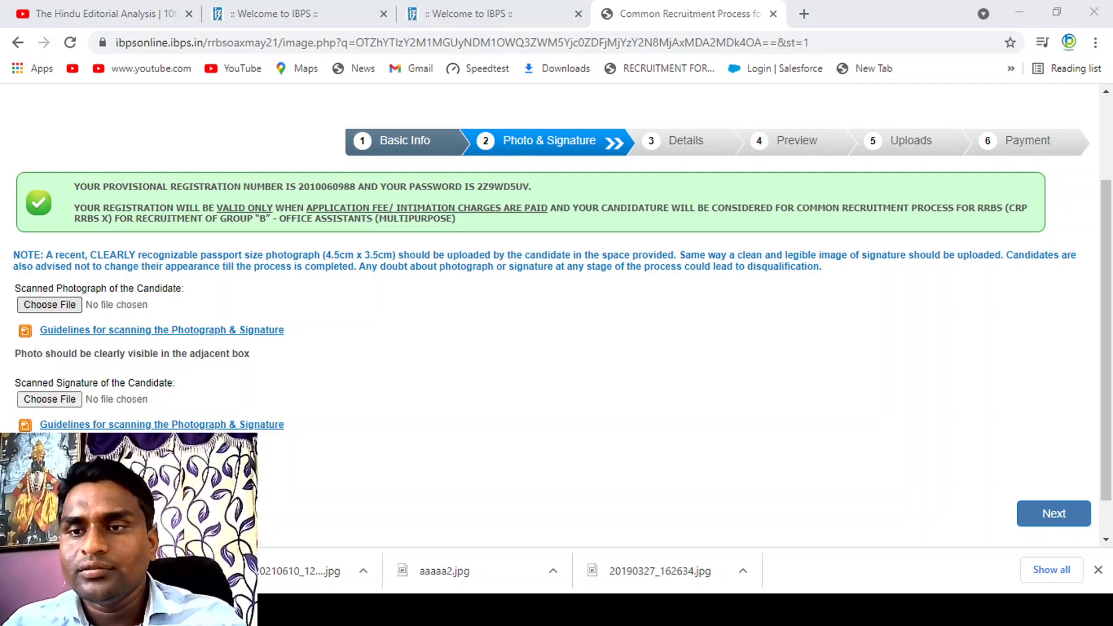
double_click(759, 138)
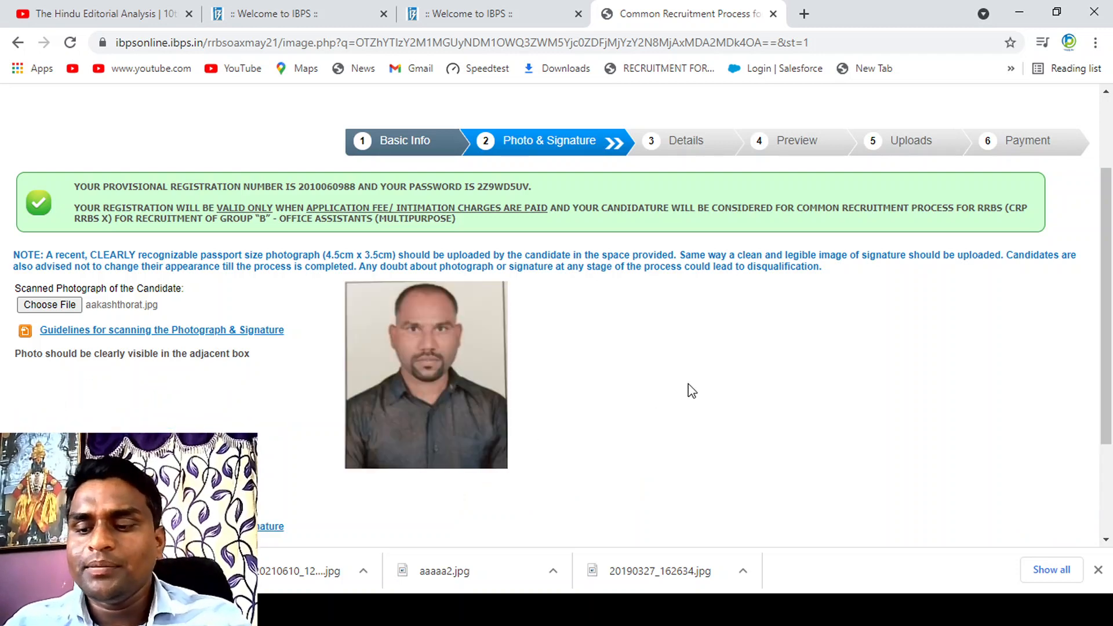
Step: Choose aaaaa2.jpg as the candidate's scanned signature and continue to the Details stage
scroll(691, 390, "down", 3)
left_click(51, 371)
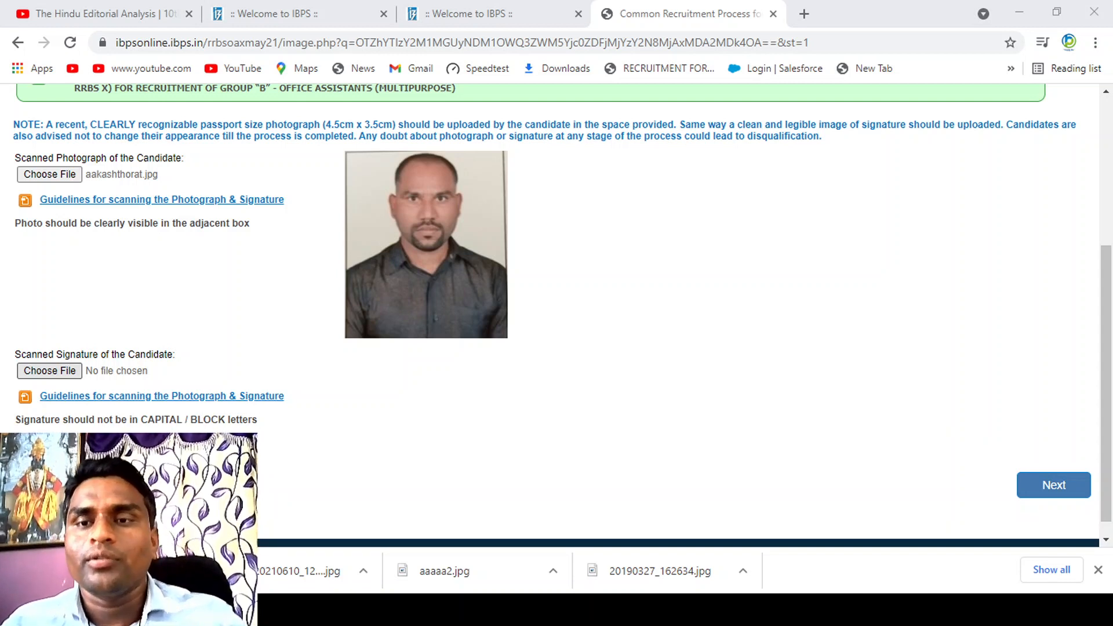
double_click(387, 179)
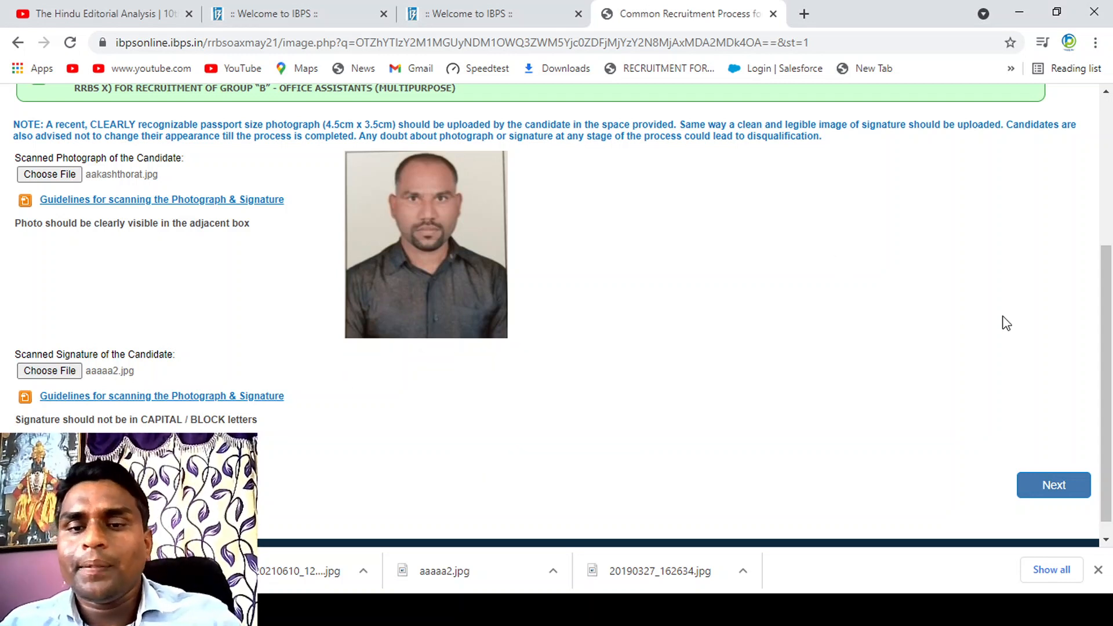
left_click(1048, 493)
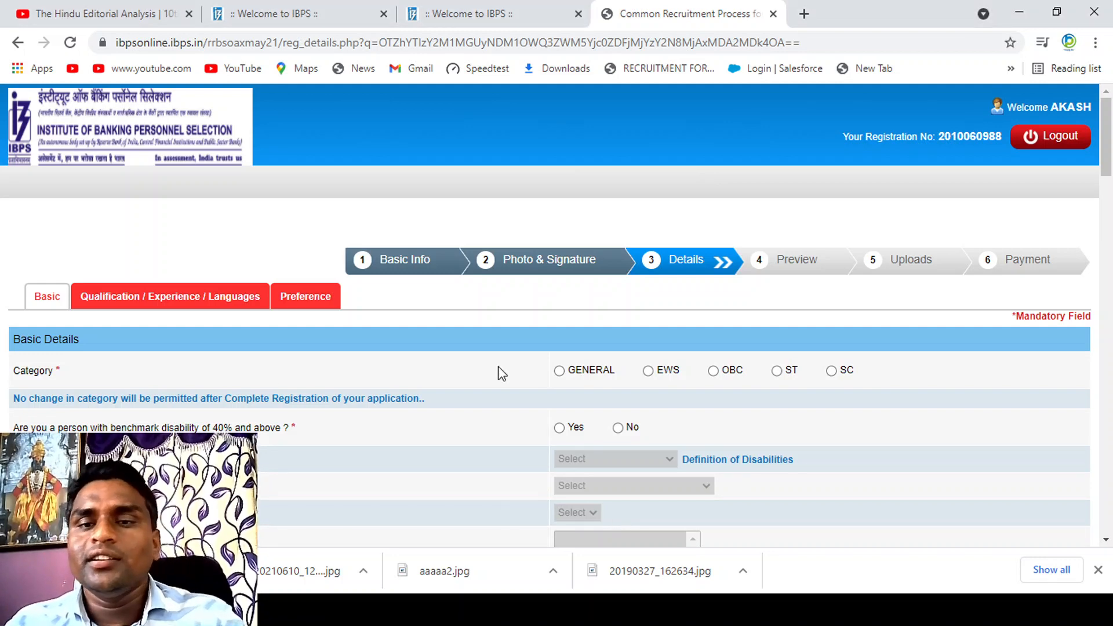
Step: Set the category to SC, accept the category notice and answer No to the benchmark disability question
scroll(1110, 137, "down", 3)
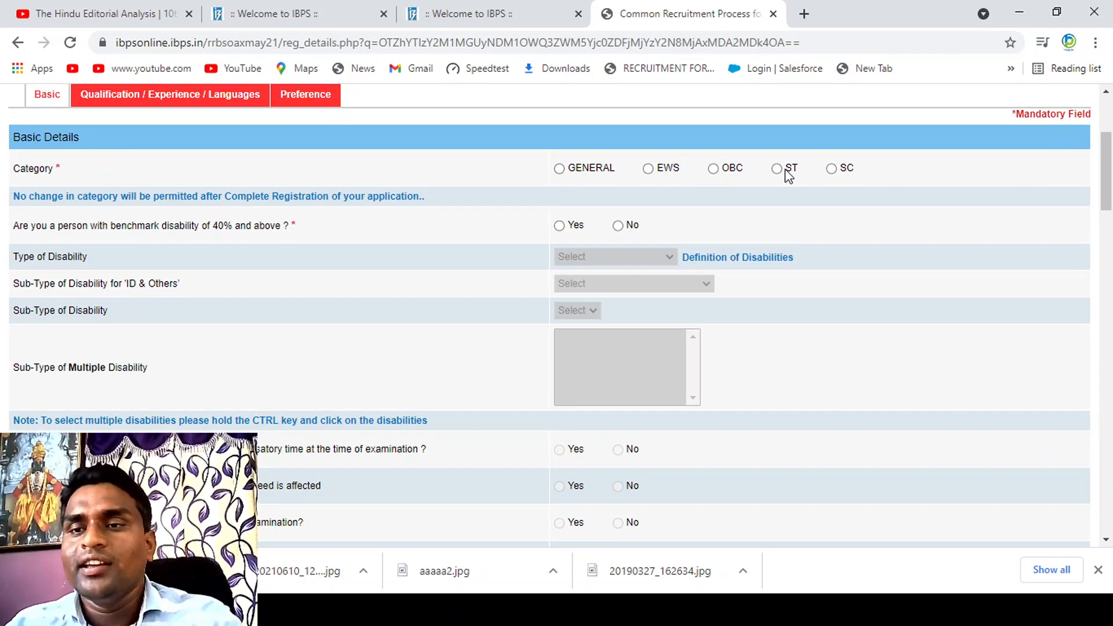
left_click(833, 171)
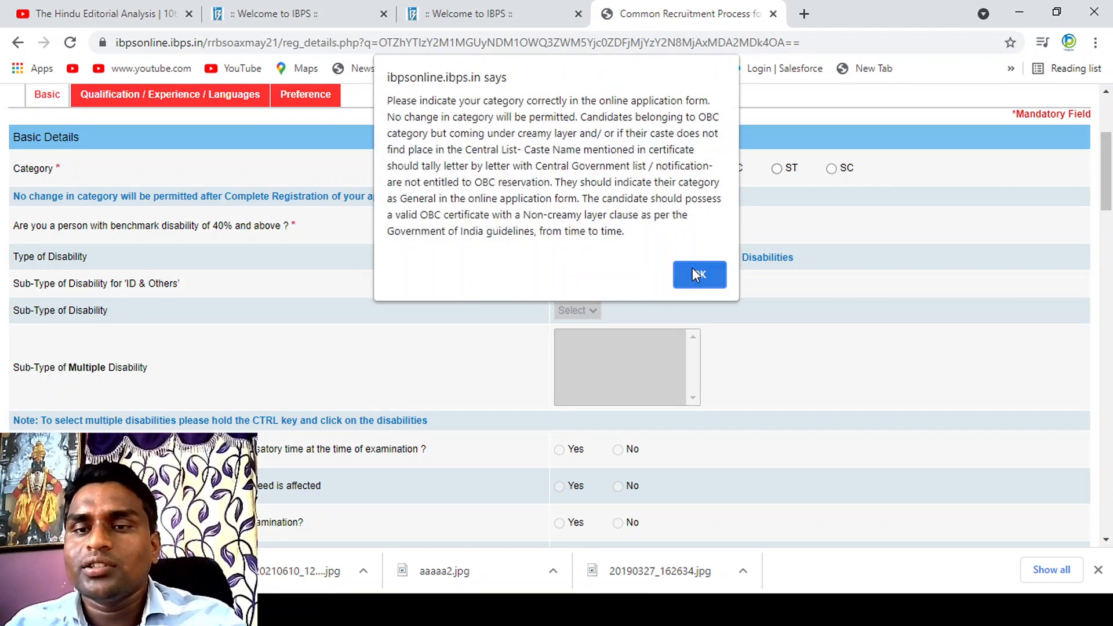
left_click(693, 270)
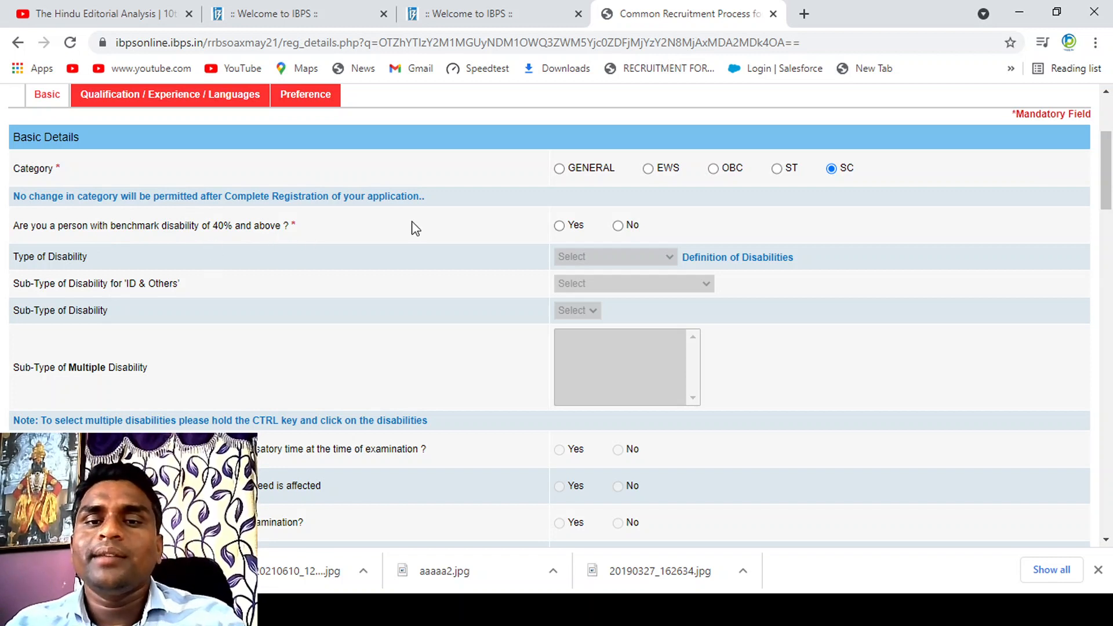
left_click(617, 226)
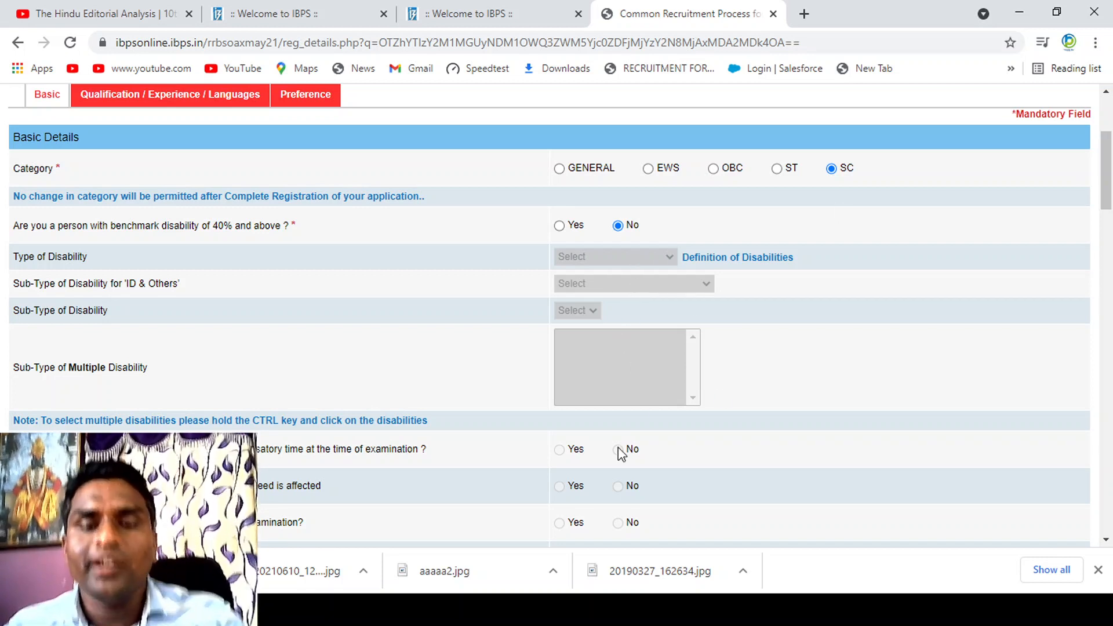
scroll(828, 389, "down", 3)
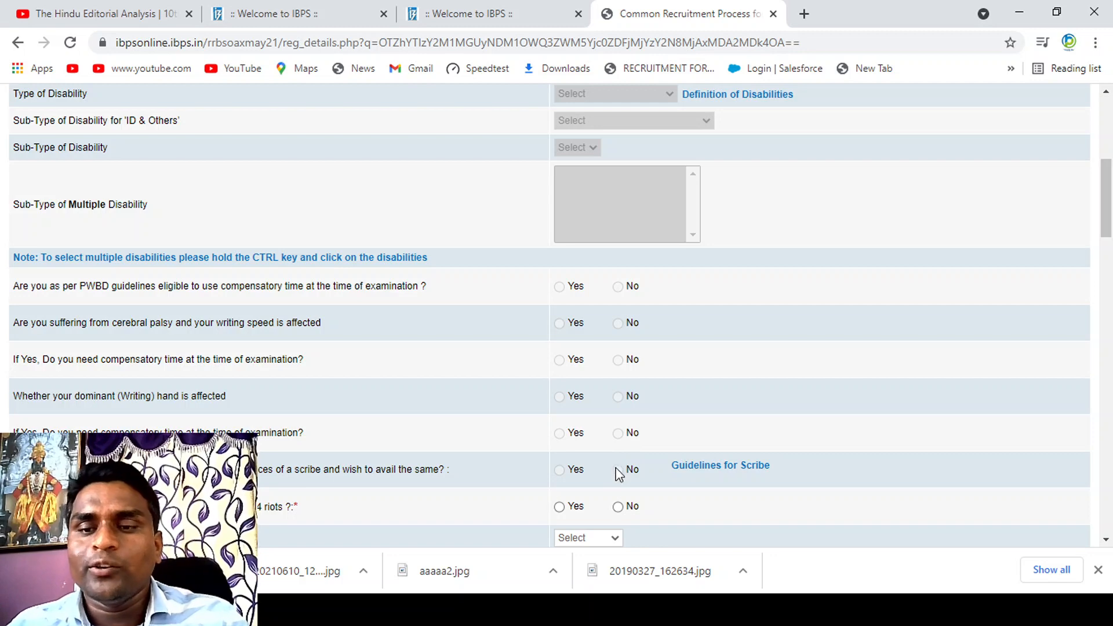
scroll(618, 474, "down", 5)
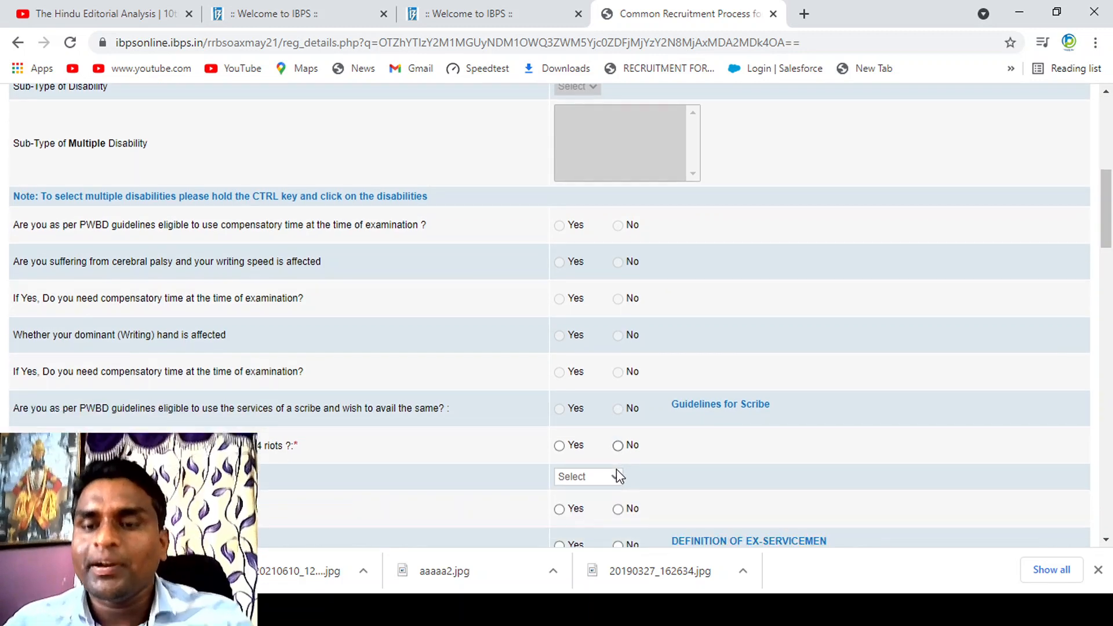
Step: Answer No to the 1984 riots question, set the religion to Hindu and answer No to belonging to a religious minority community
scroll(618, 474, "down", 2)
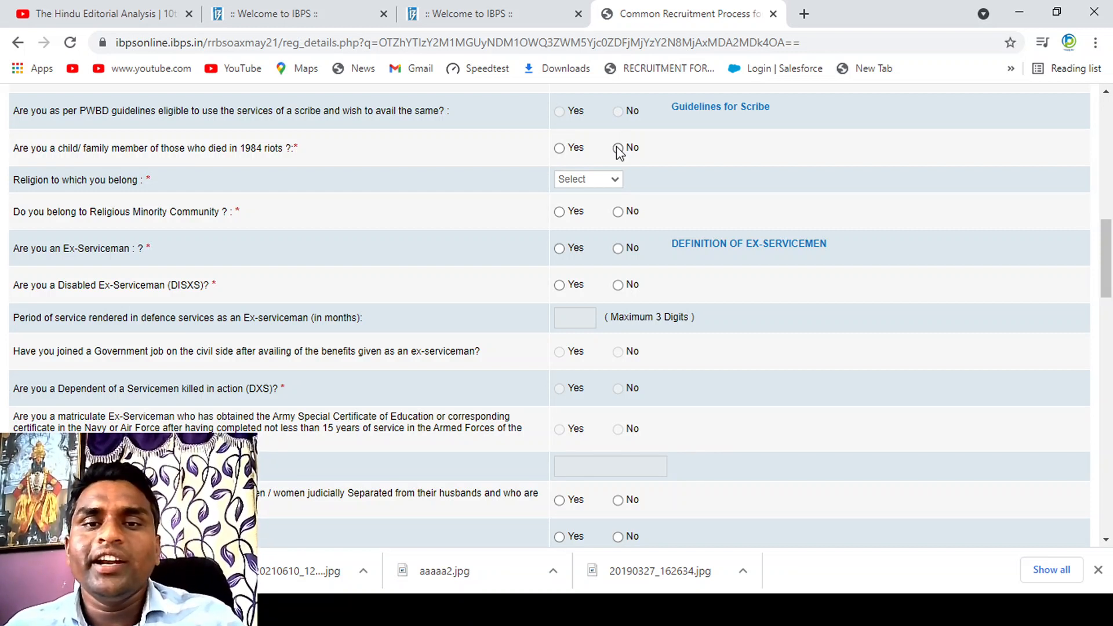
left_click(618, 147)
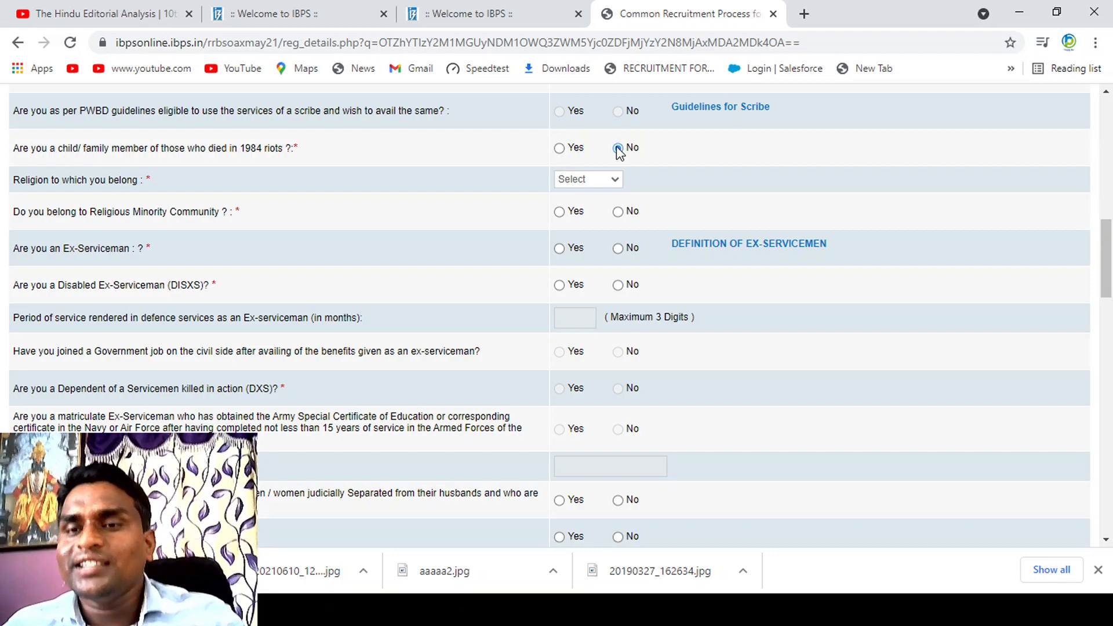
left_click(597, 180)
left_click(587, 232)
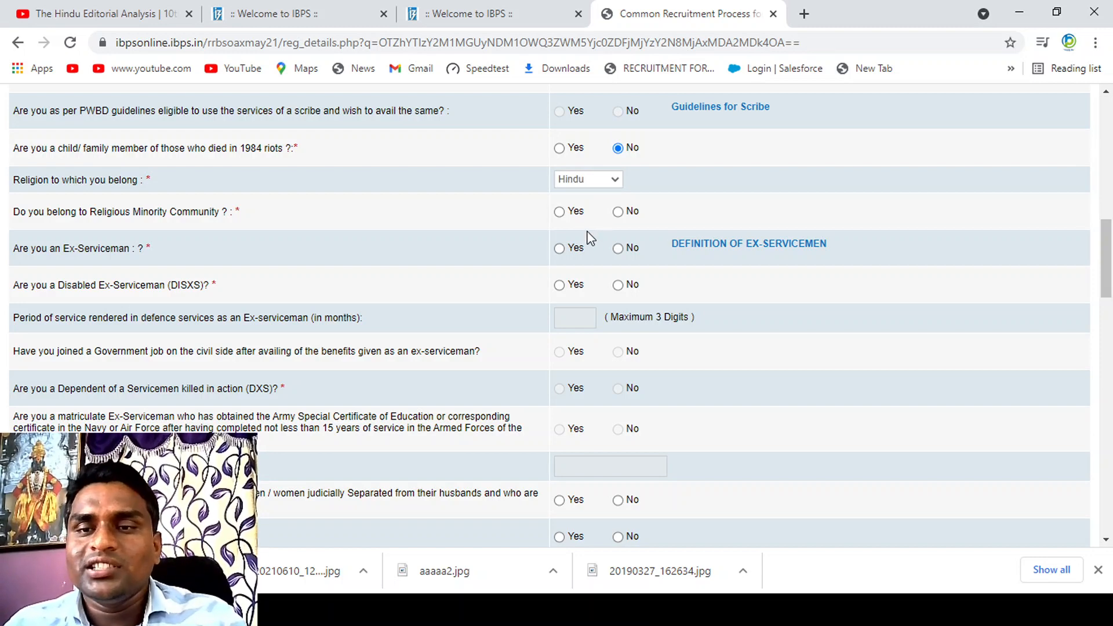
left_click(618, 213)
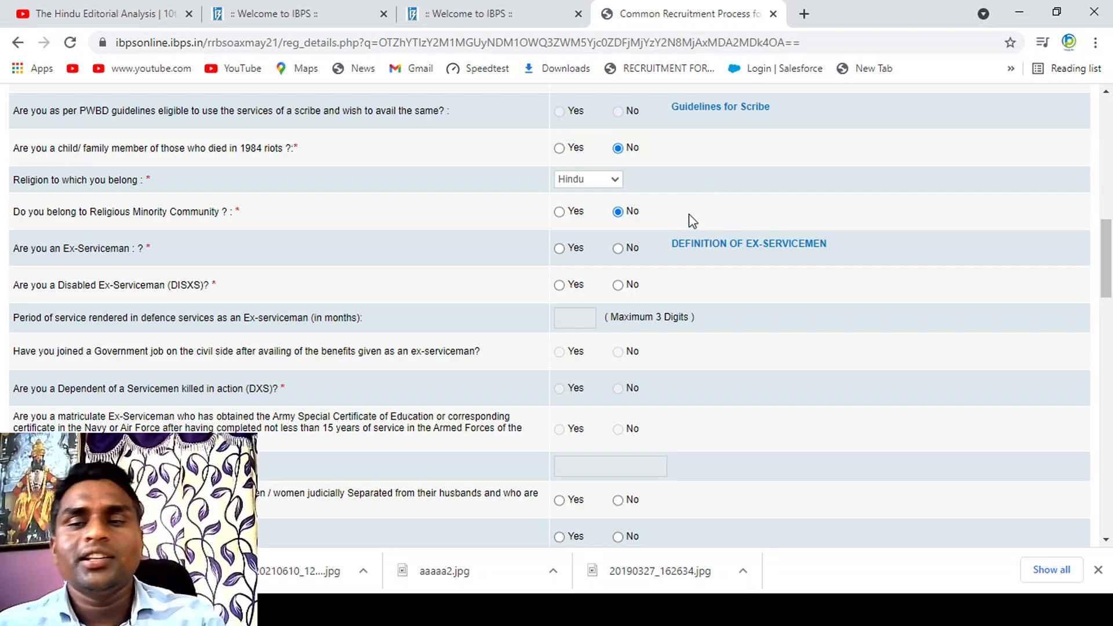
Step: Answer No to being an Ex-Serviceman, a Disabled Ex-Serviceman and a dependent of a serviceman killed in action
left_click(618, 250)
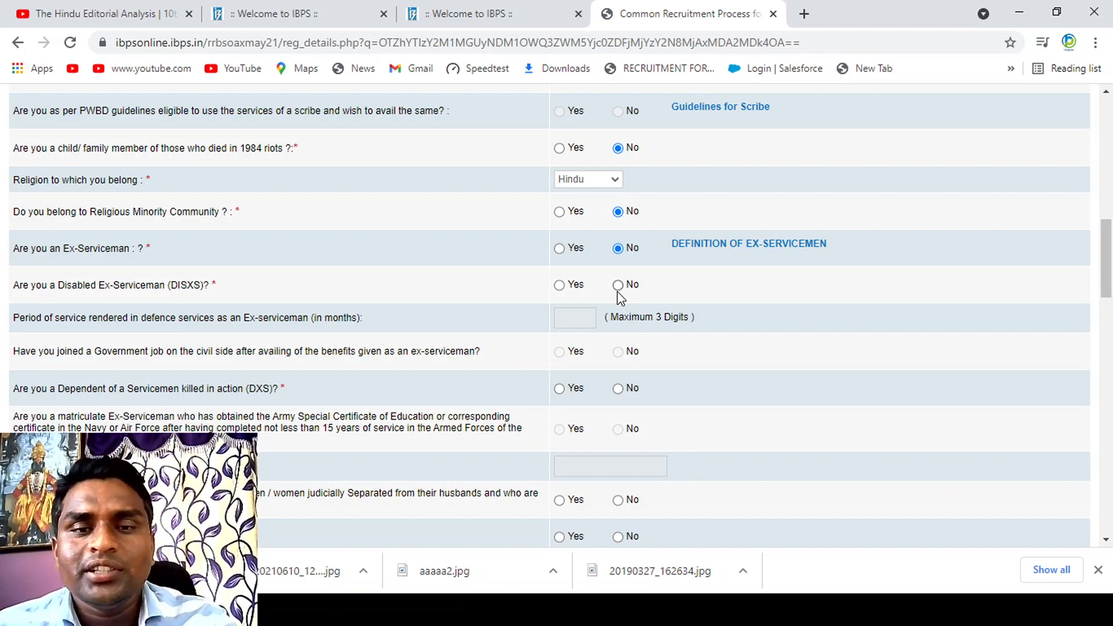
left_click(618, 286)
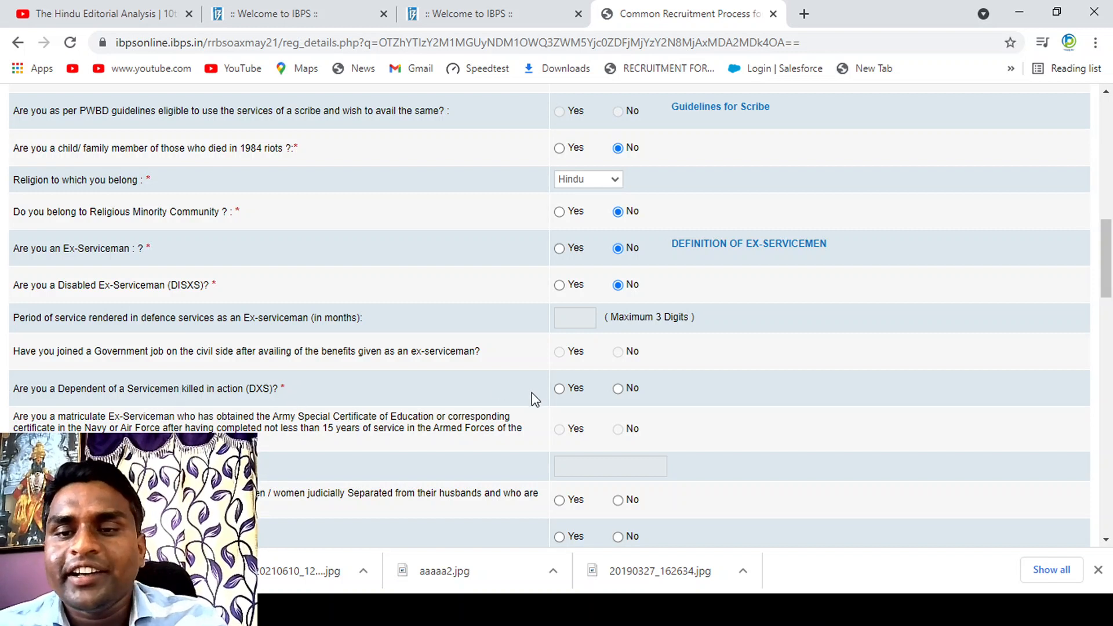
left_click(618, 389)
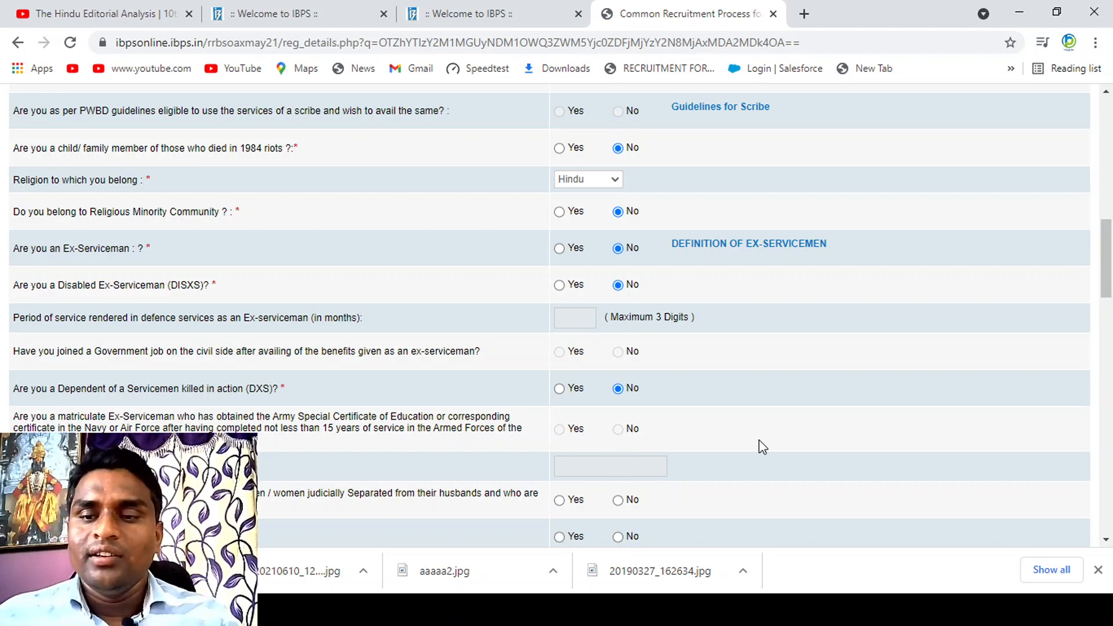
Step: Answer No to the widow/divorced women relaxation and Yes to having appeared for CWE/CRP-RRB earlier, with 4 attempts
scroll(759, 439, "down", 1)
scroll(760, 441, "down", 3)
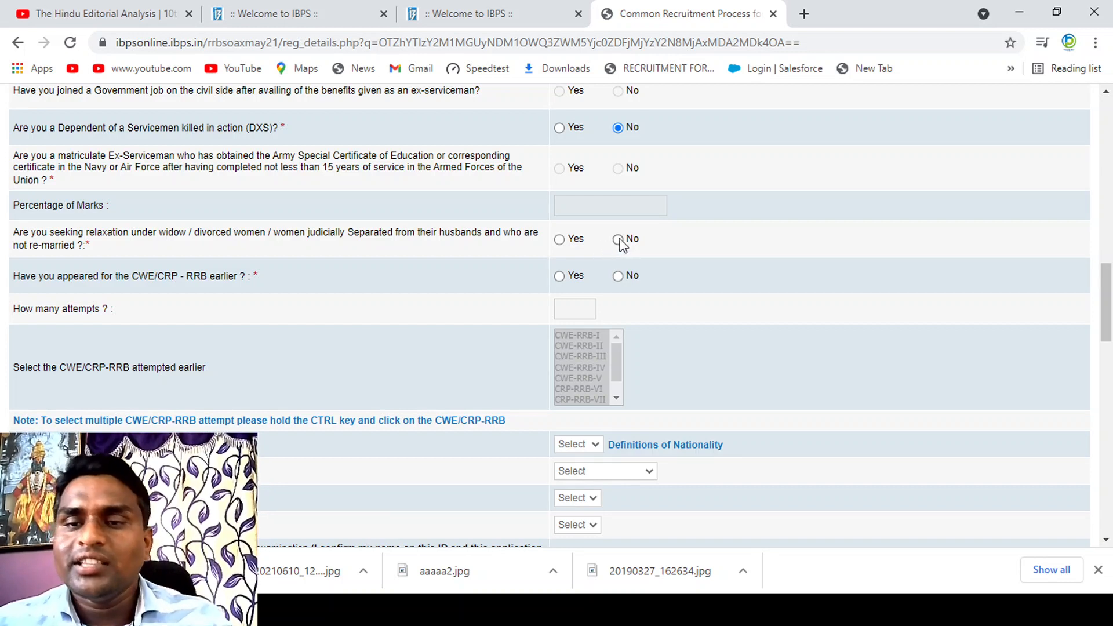
left_click(619, 241)
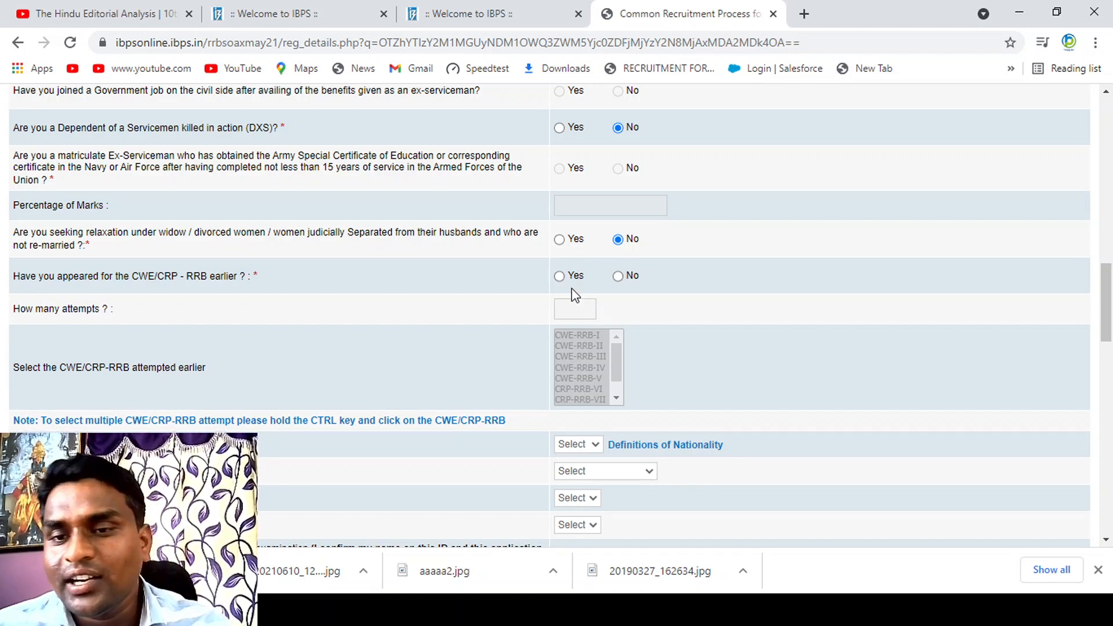
left_click(559, 277)
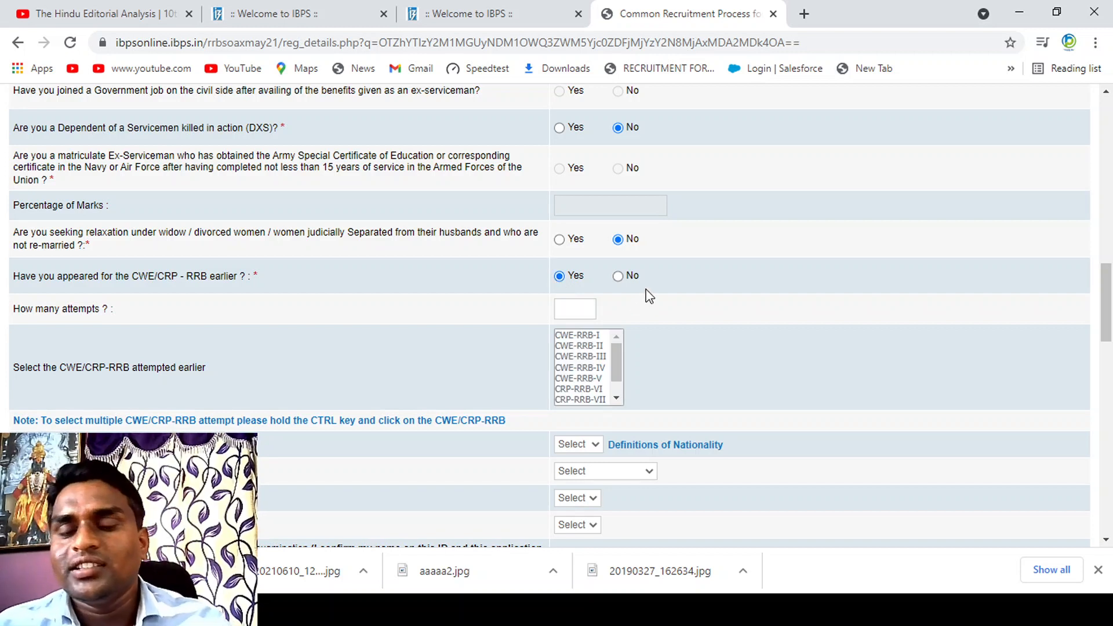
left_click(577, 312)
type("4")
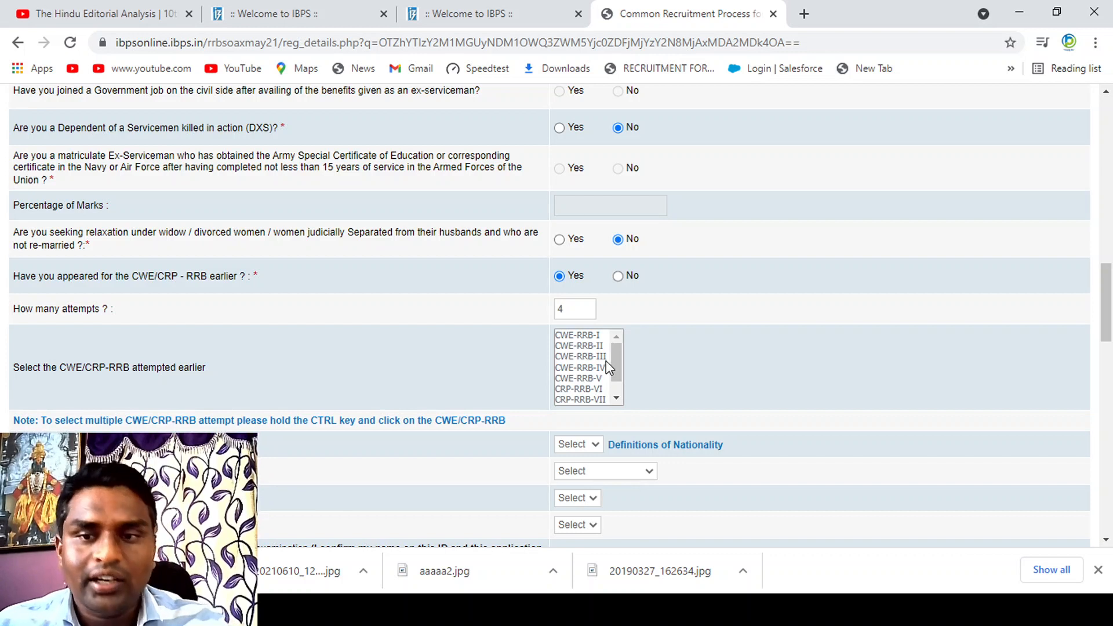
Step: Select CRP-RRB-VI, CRP-RRB-VII, CRP-RRB-VIII and CRP-RRB-IX together as the exams attempted earlier
left_click_drag(618, 376, 617, 389)
left_click(597, 401)
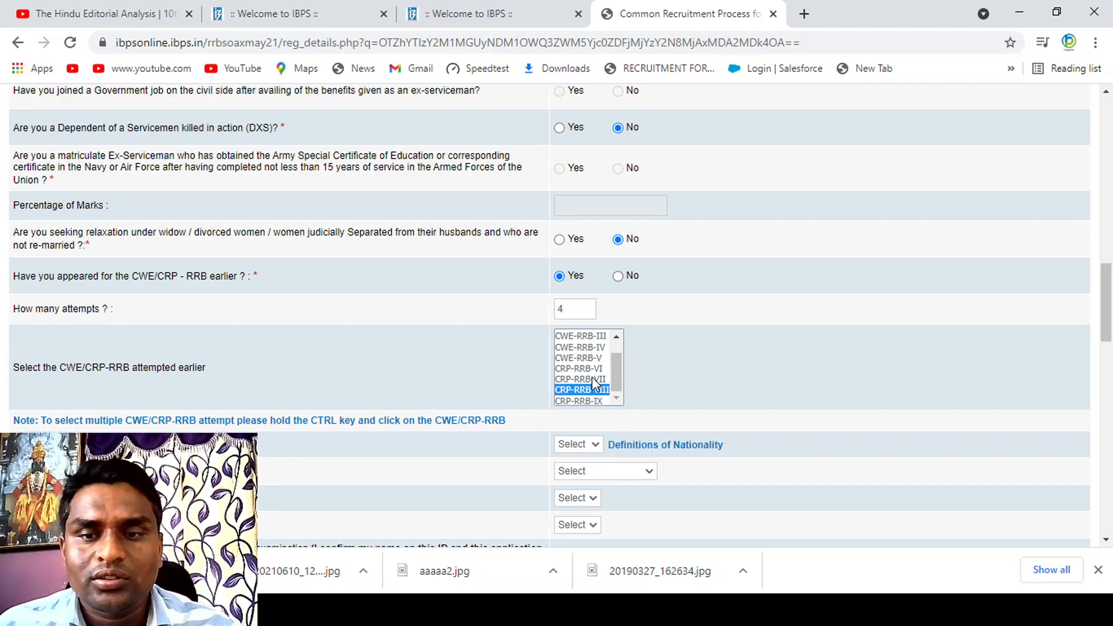
left_click(592, 380)
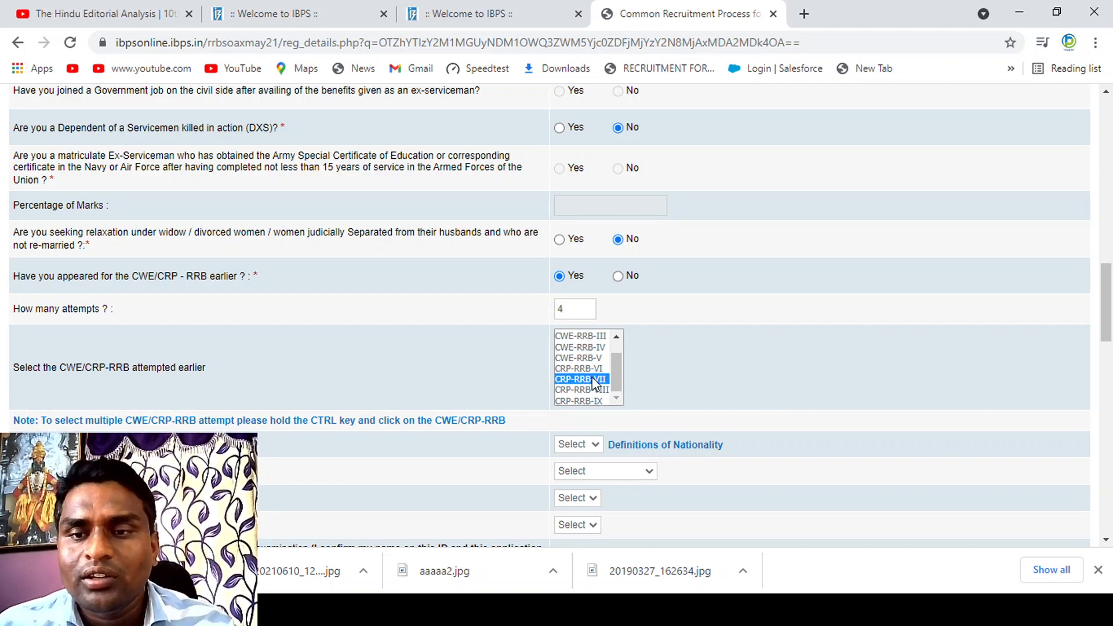
left_click_drag(594, 380, 596, 417)
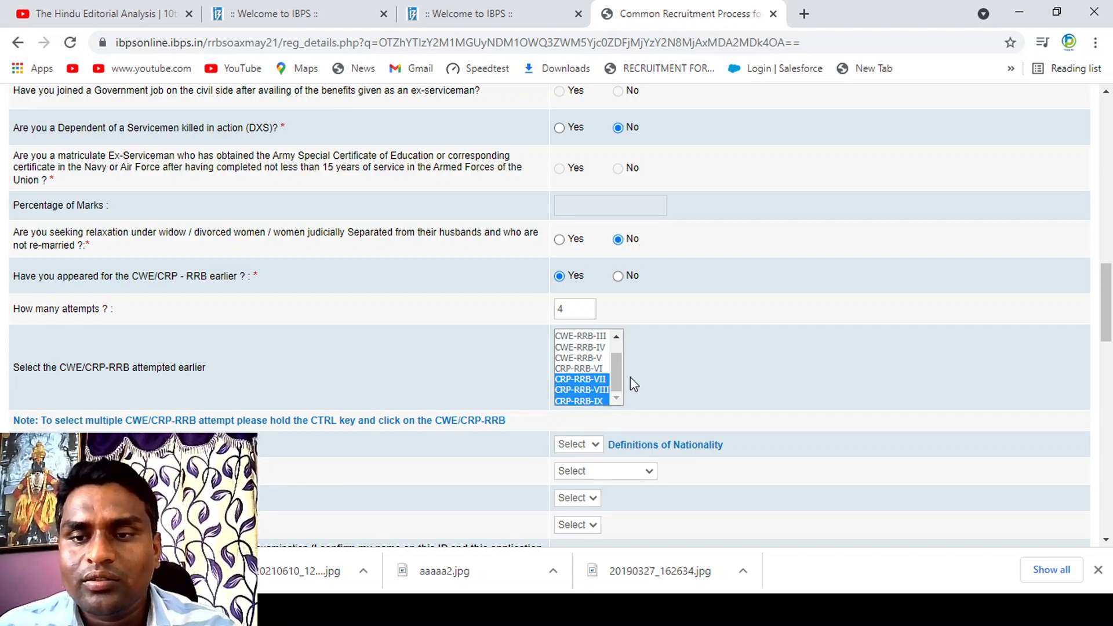
left_click(579, 369, "ctrl")
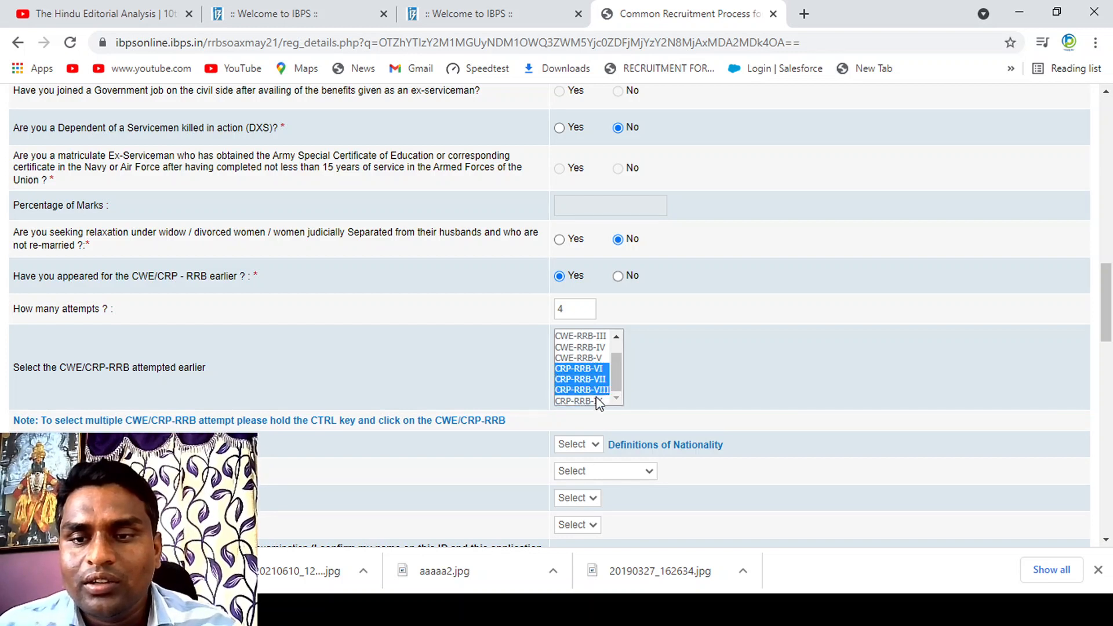
left_click(719, 383)
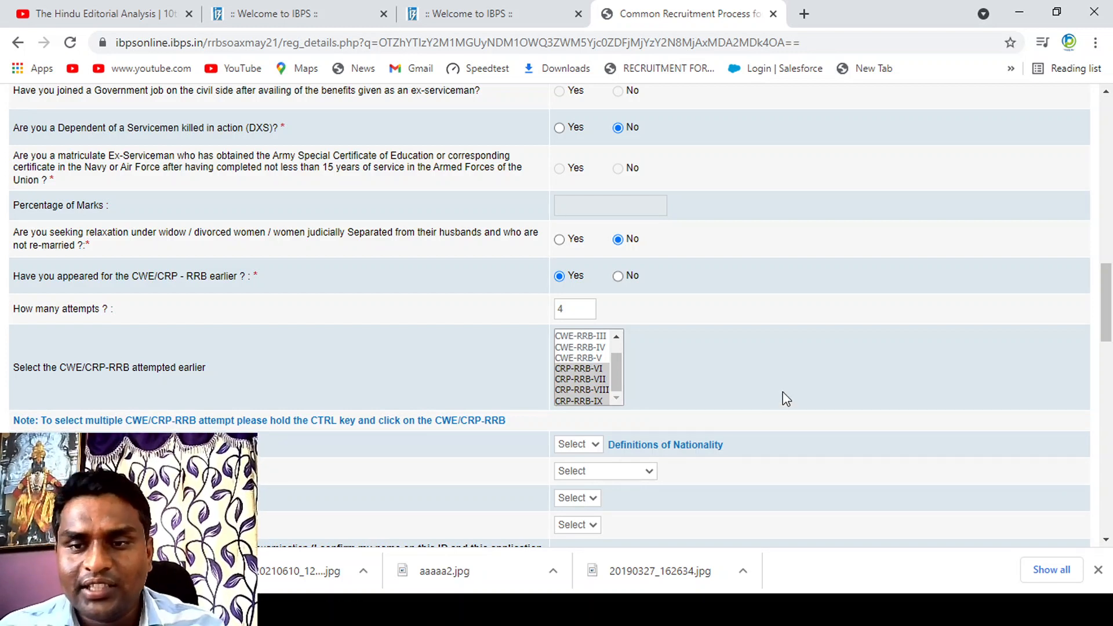
Step: Set the nationality/citizenship to Indian
left_click(578, 447)
left_click(578, 478)
key("Down")
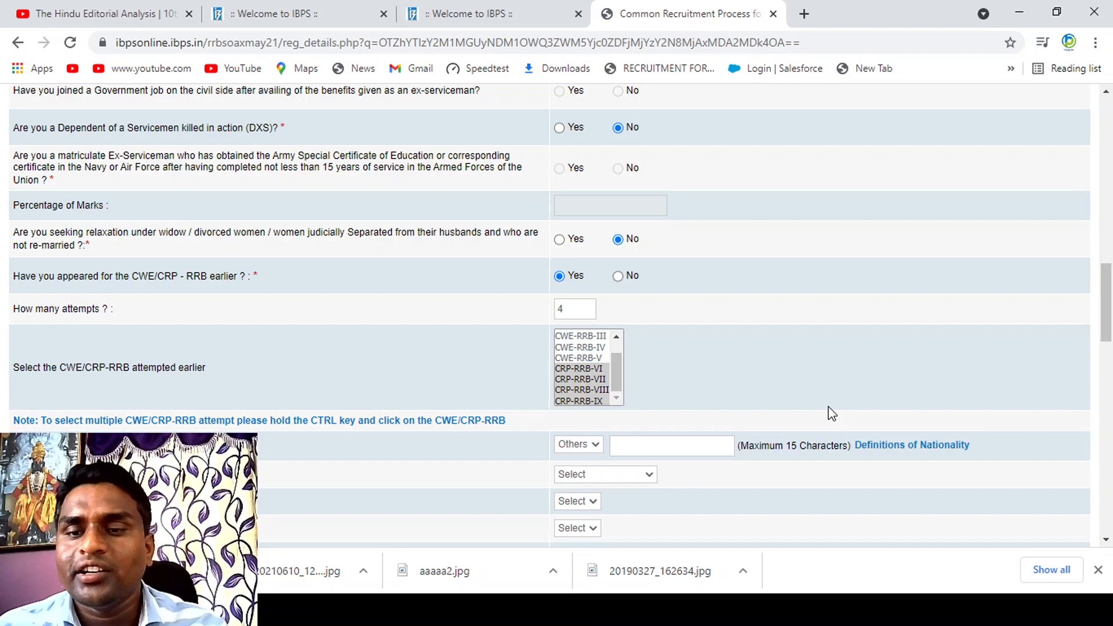
key("Up")
Step: Set Maharashtra as the state to apply for, with Latur as the preliminary and Pune as the main examination centre
left_click_drag(1105, 297, 1102, 347)
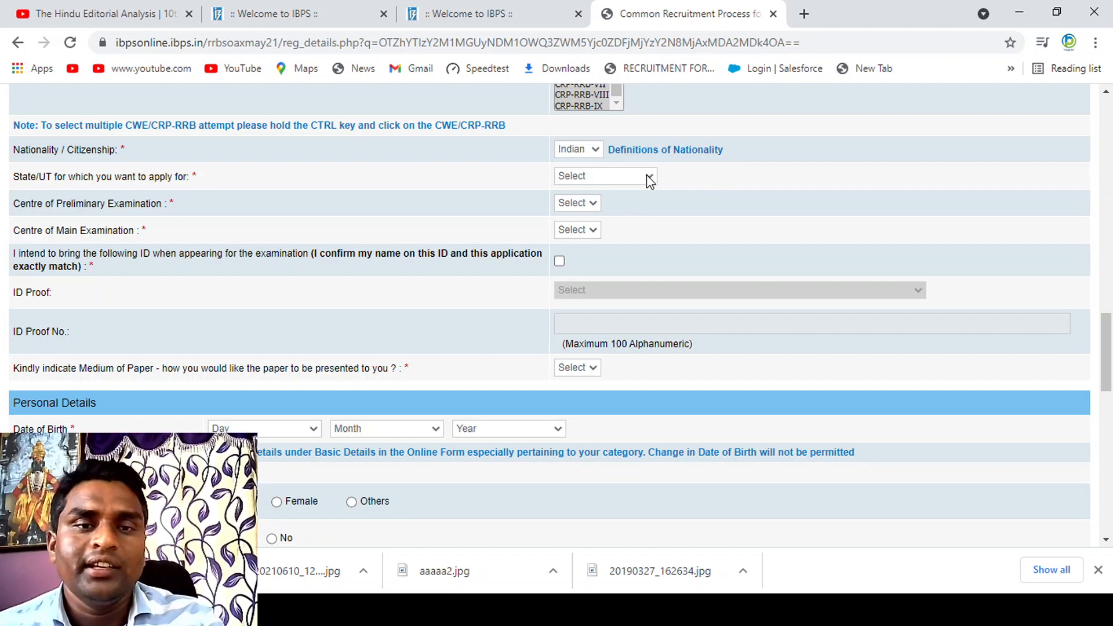
key("m")
key("m")
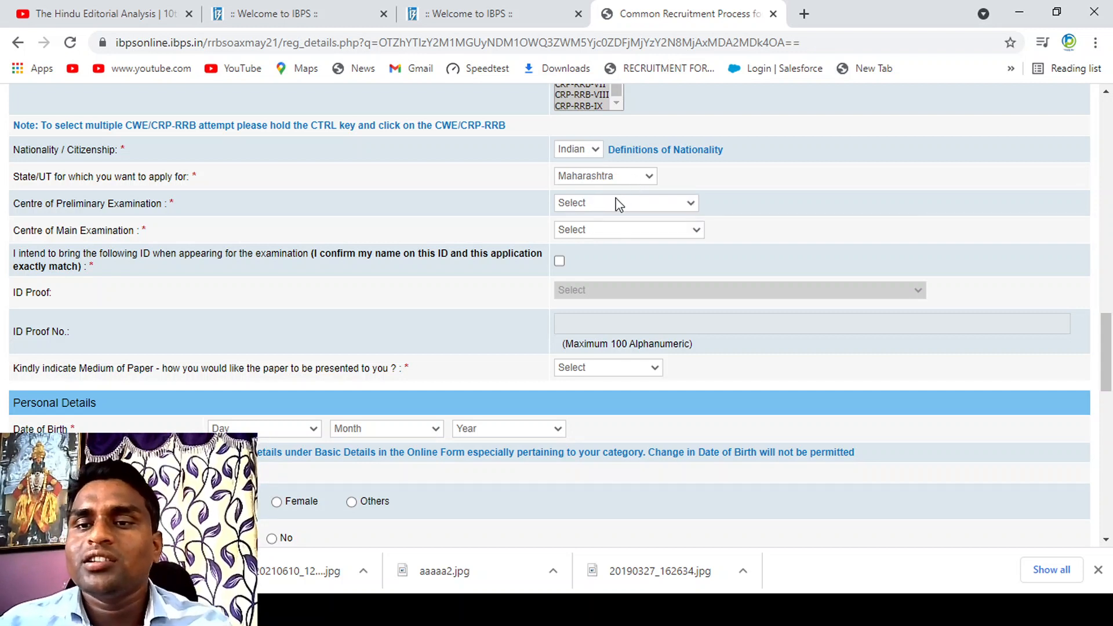
key("m")
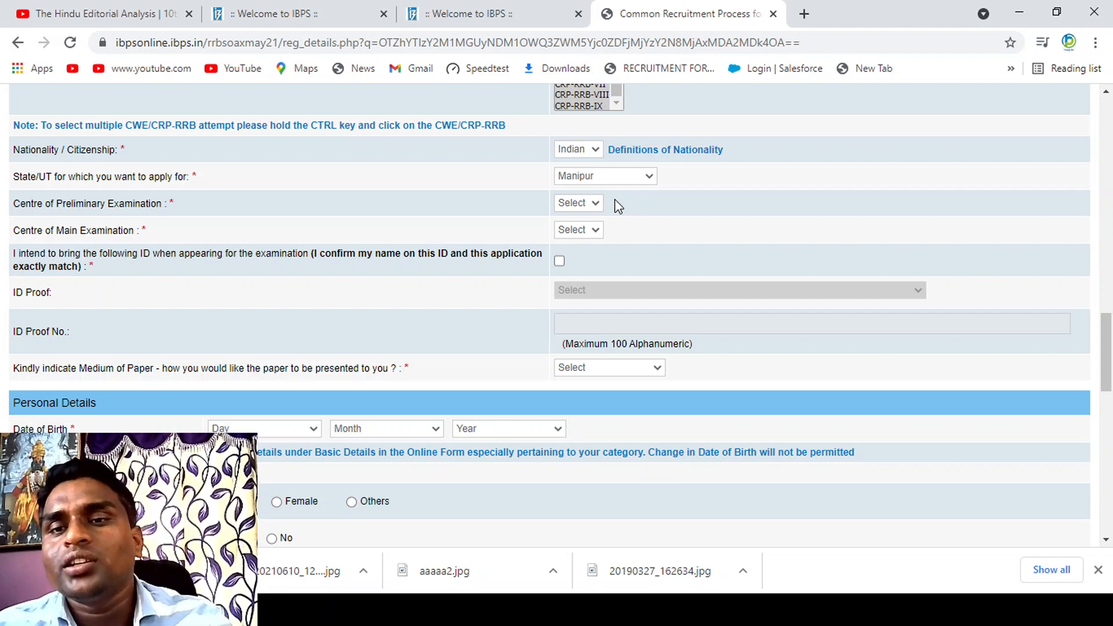
key("Up")
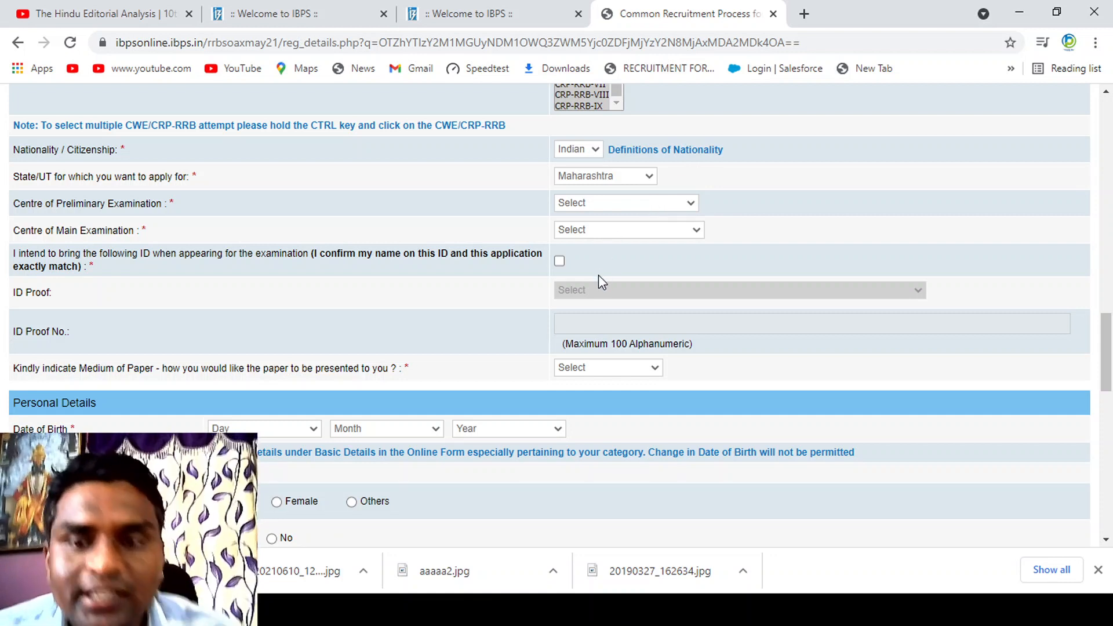
left_click(584, 291)
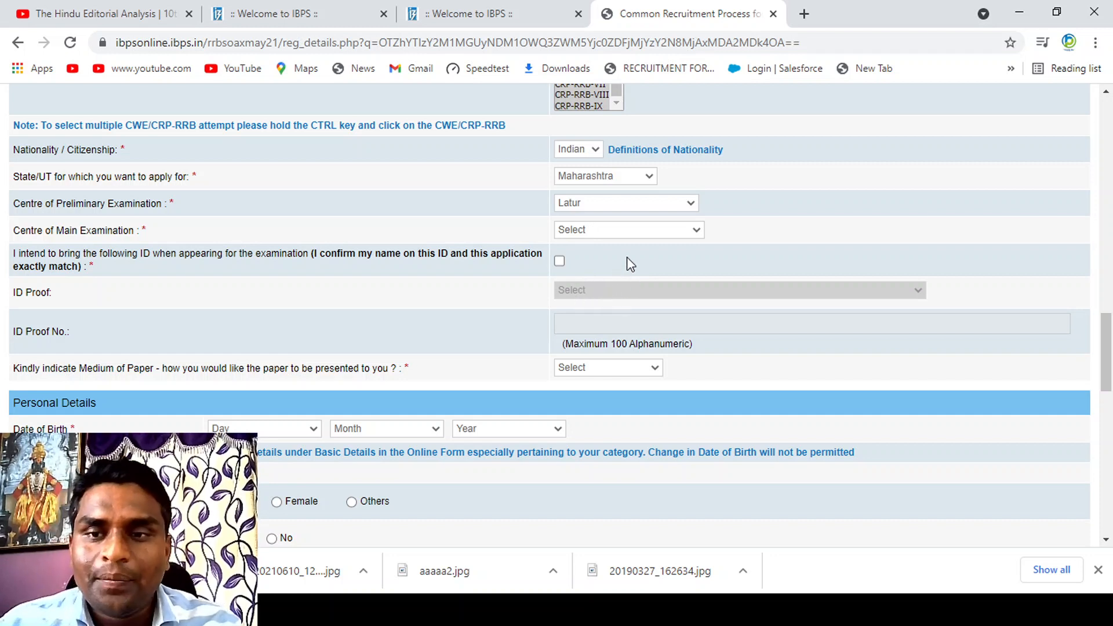
left_click(593, 302)
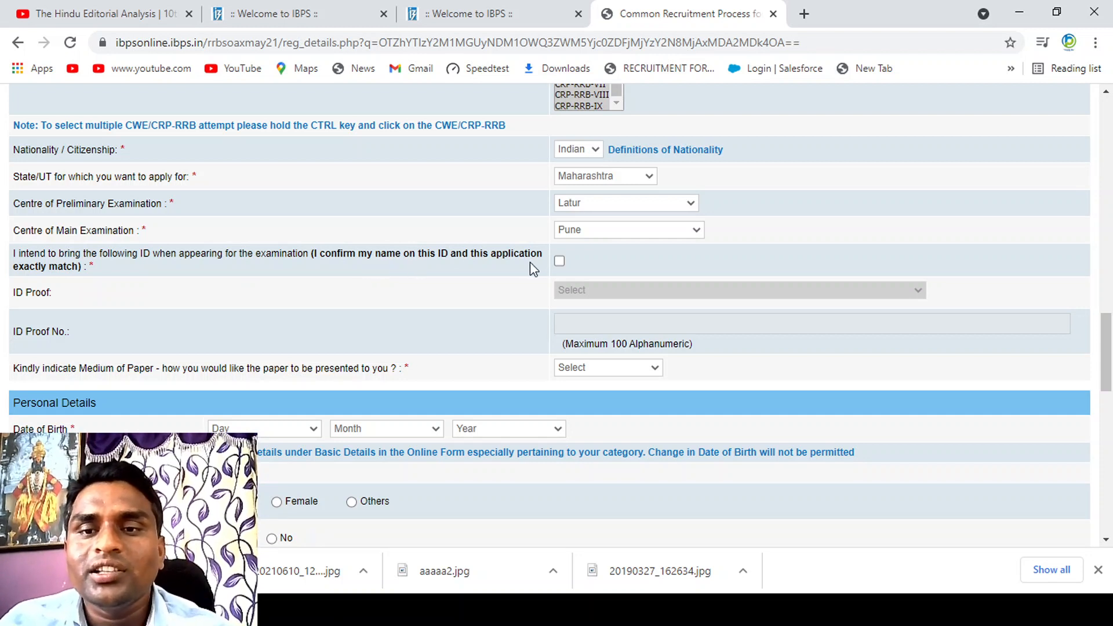
Step: Accept the ID declaration with Aadhar Card and enter its ID proof number, and set the medium of paper to English and Marathi
left_click(559, 261)
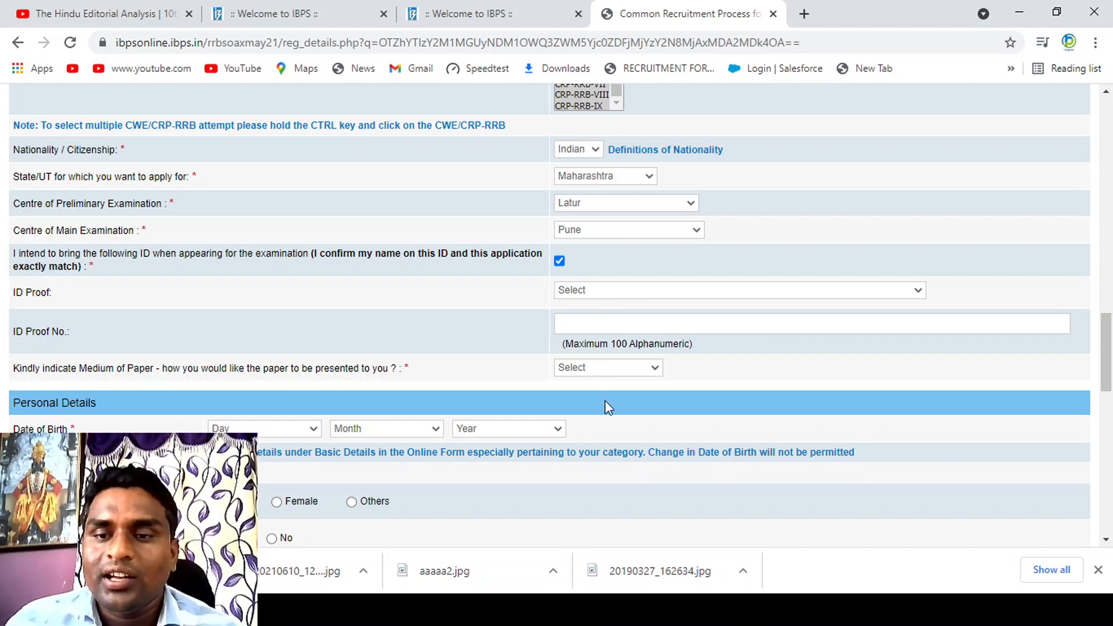
left_click(602, 428)
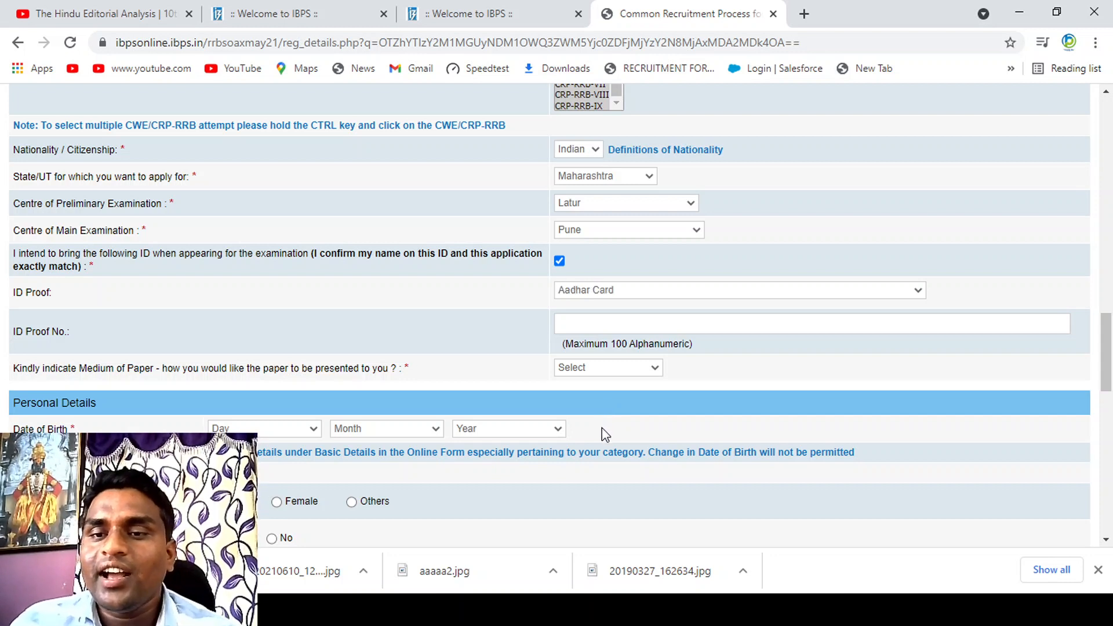
left_click(712, 326)
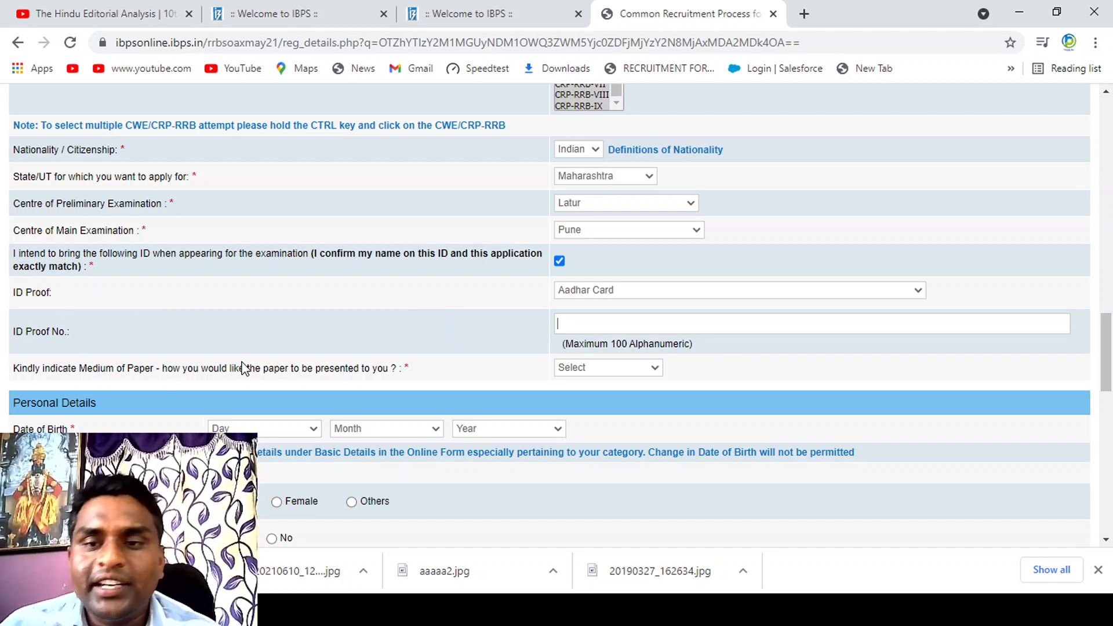
left_click(597, 321)
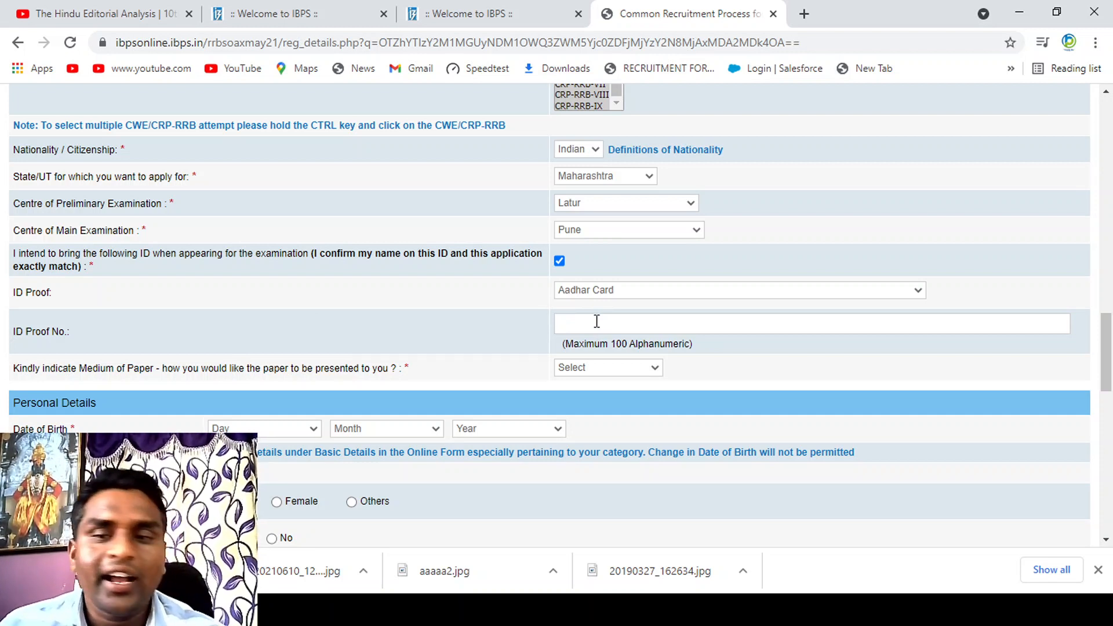
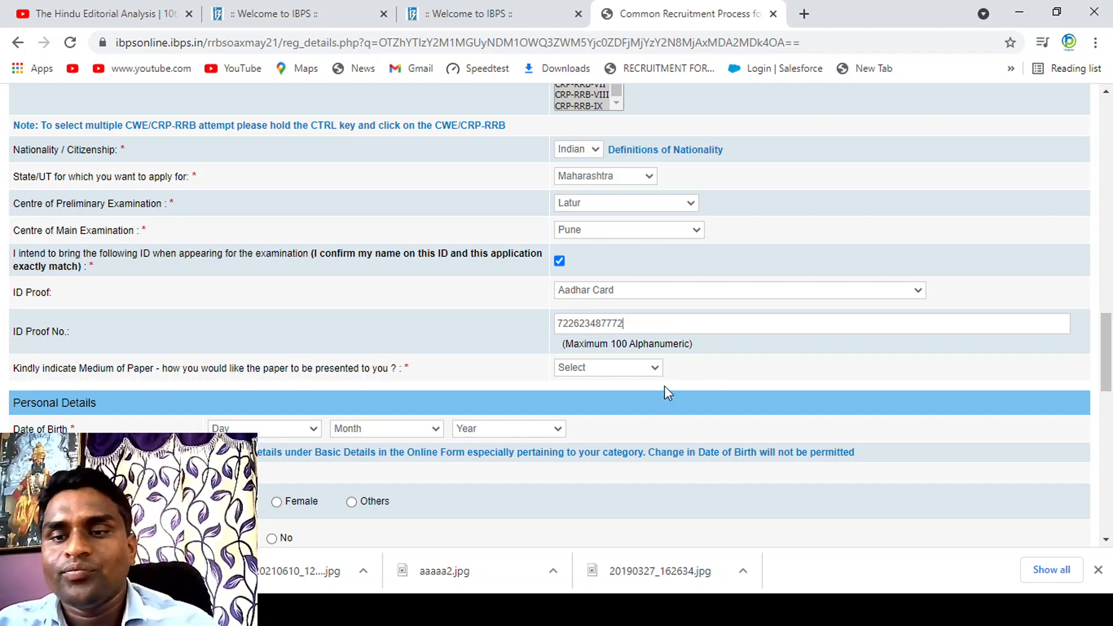
left_click(615, 407)
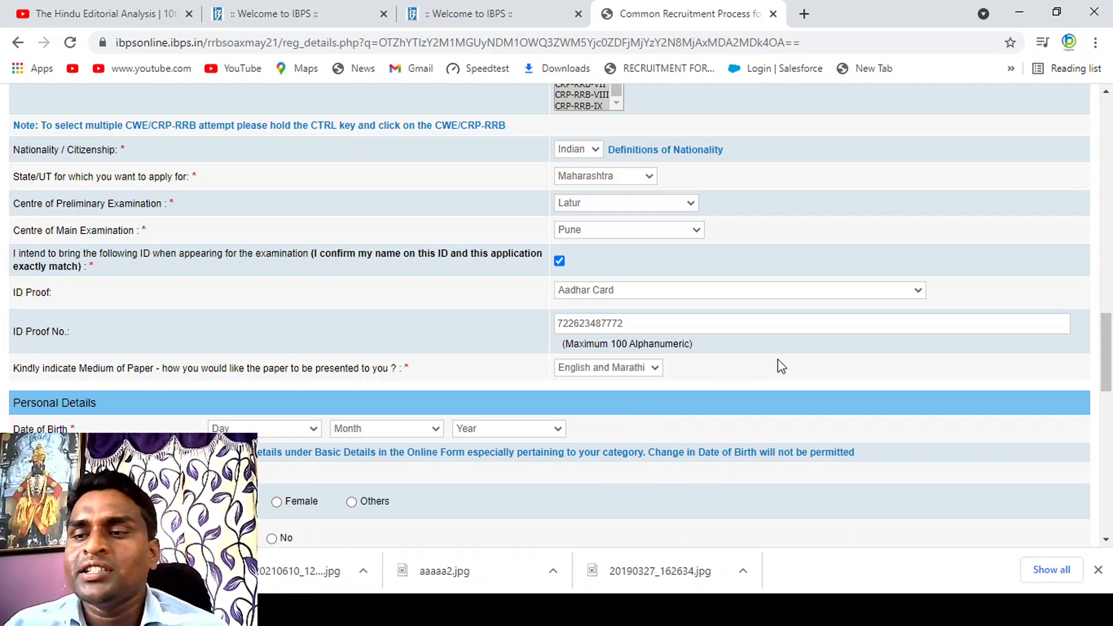
Step: Fill in the candidate's date of birth under Personal Details by choosing the day, month and year
left_click_drag(1105, 323, 1107, 374)
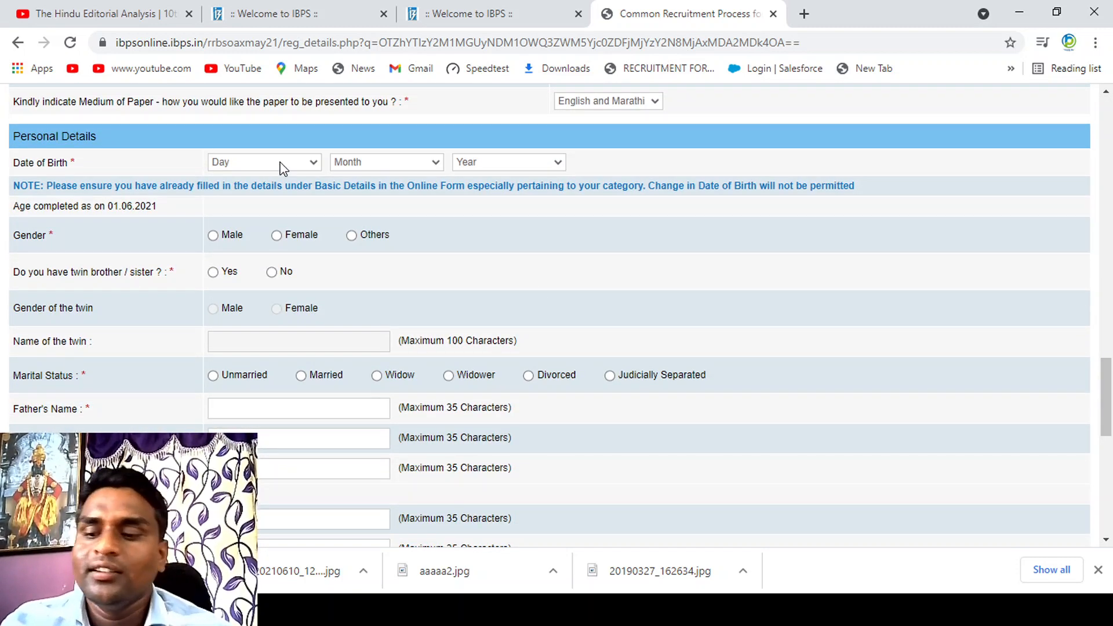
type("20")
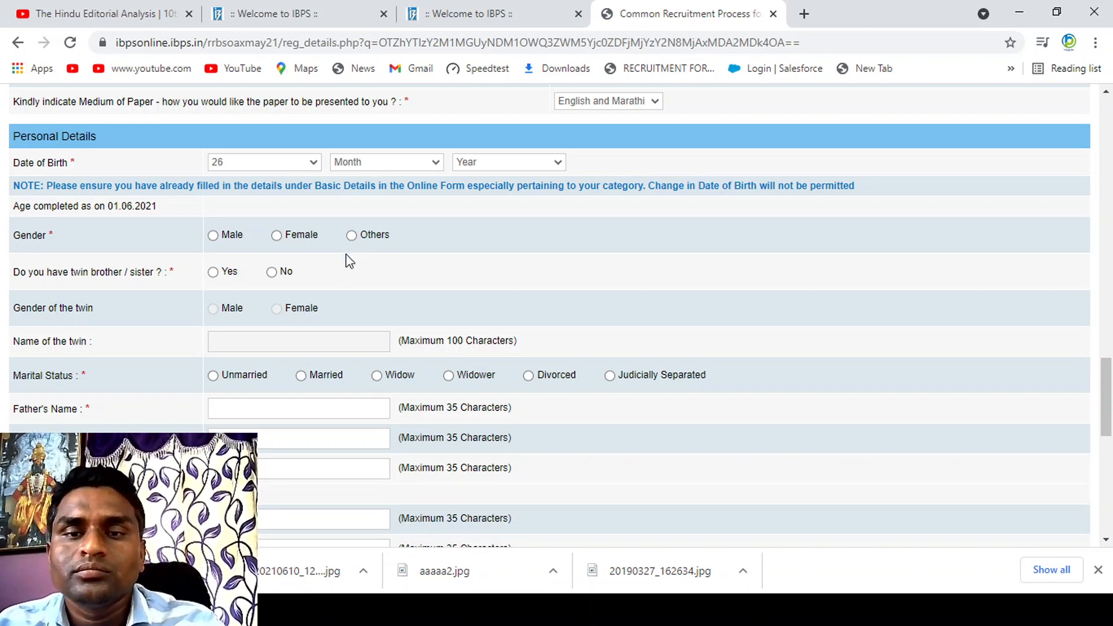
left_click(361, 238)
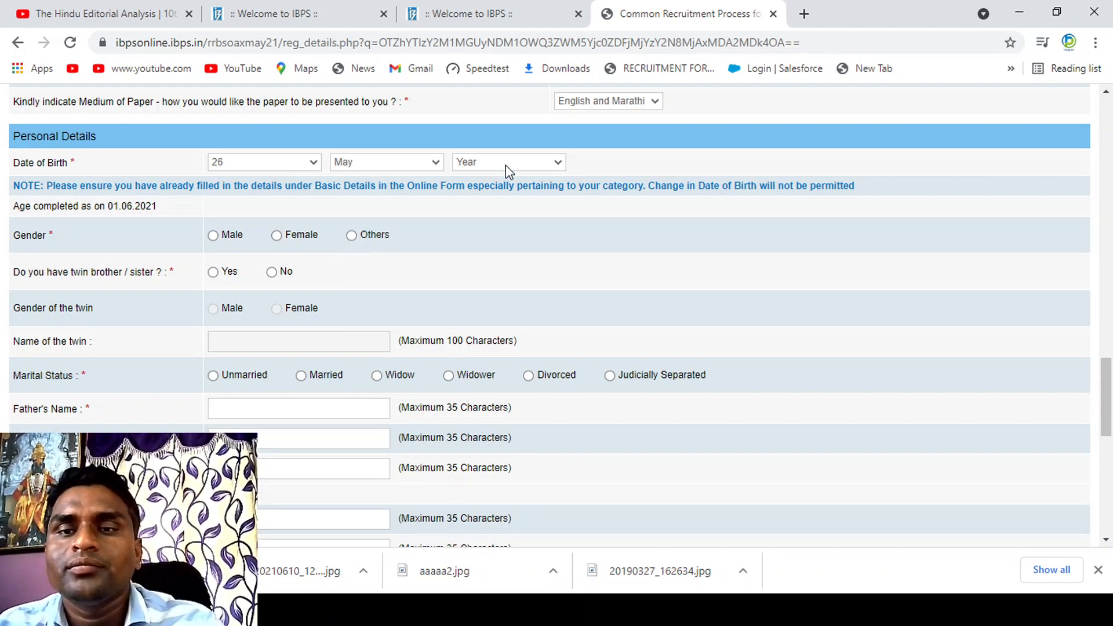
left_click(505, 165)
key("1")
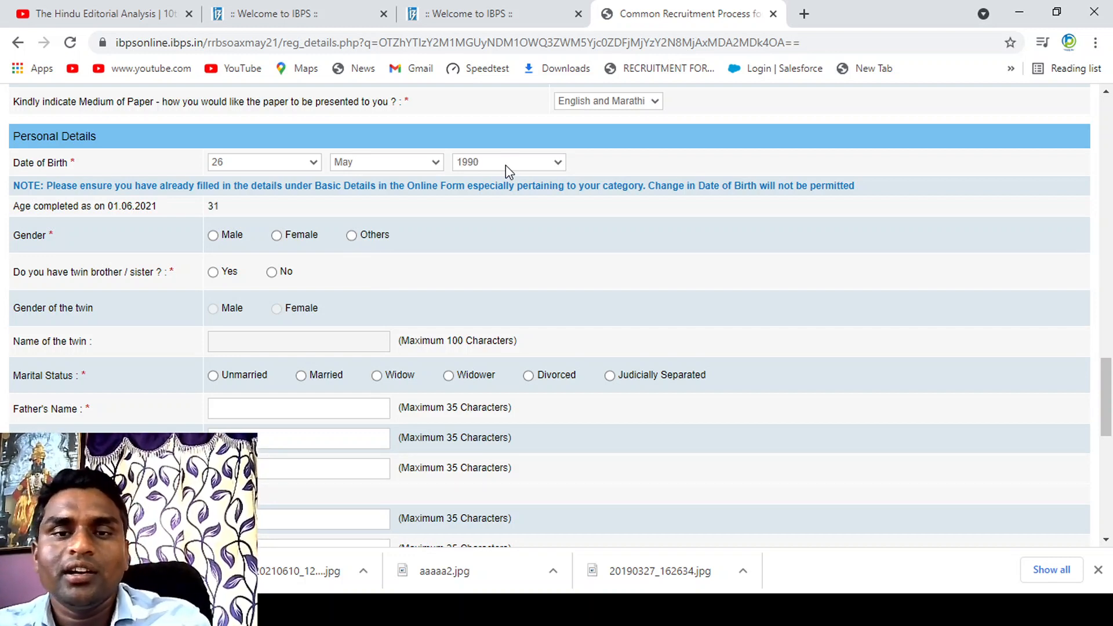
Step: Set the candidate's gender to Male, answer No to having a twin, and set the marital status to Unmarried
left_click(213, 235)
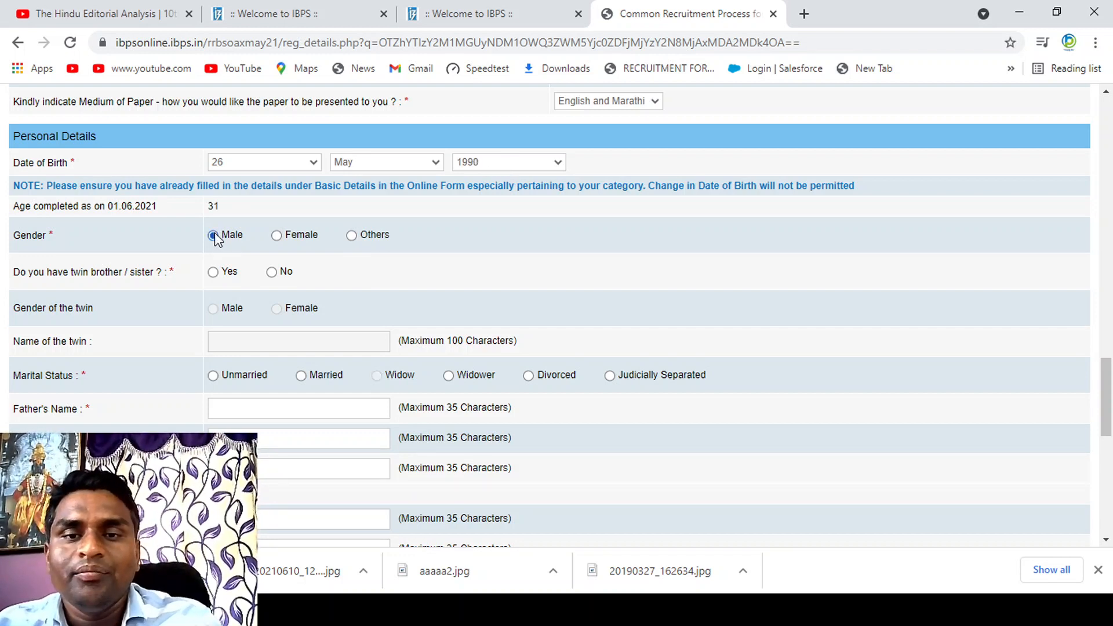
left_click(272, 273)
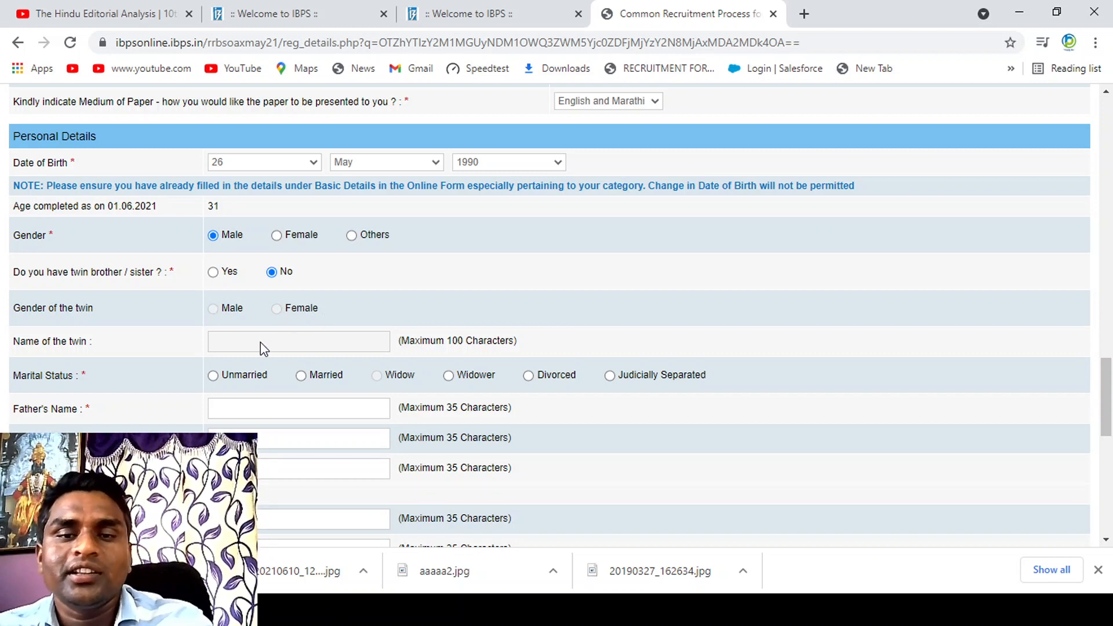
left_click(214, 376)
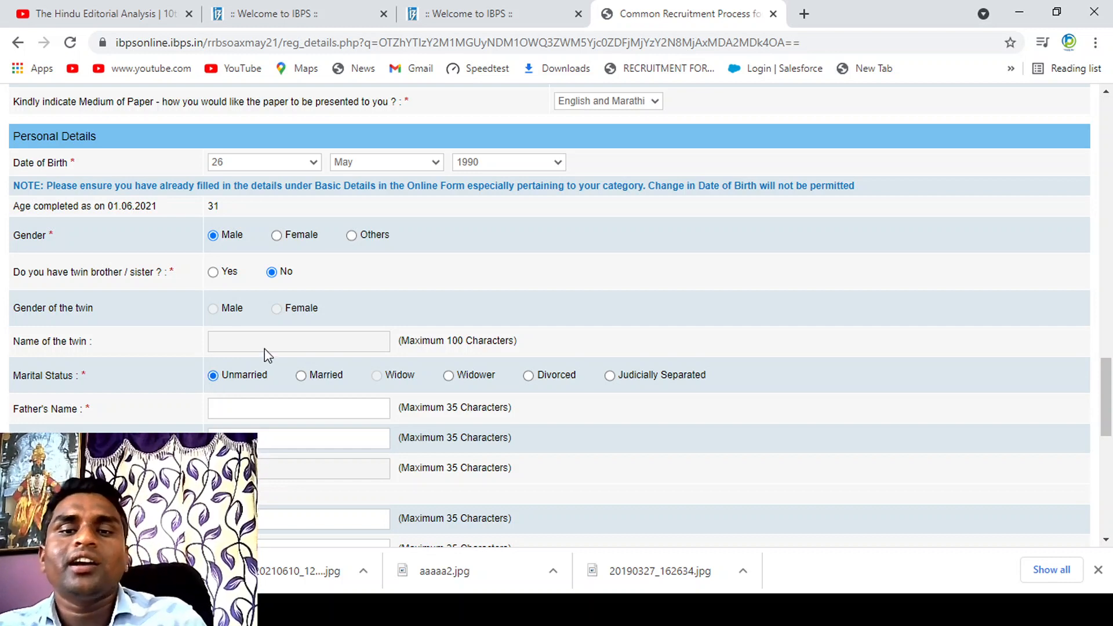
Step: Enter the father's name in capital letters under Personal Details
left_click(270, 404)
type("d")
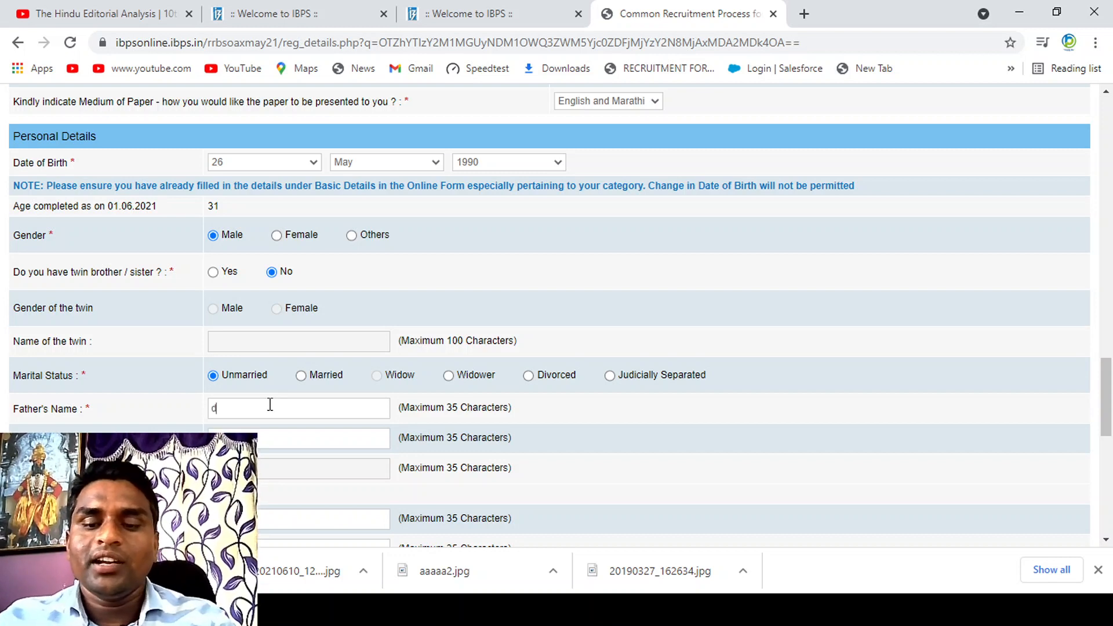
key("BackSpace")
type("DIGAMBAR")
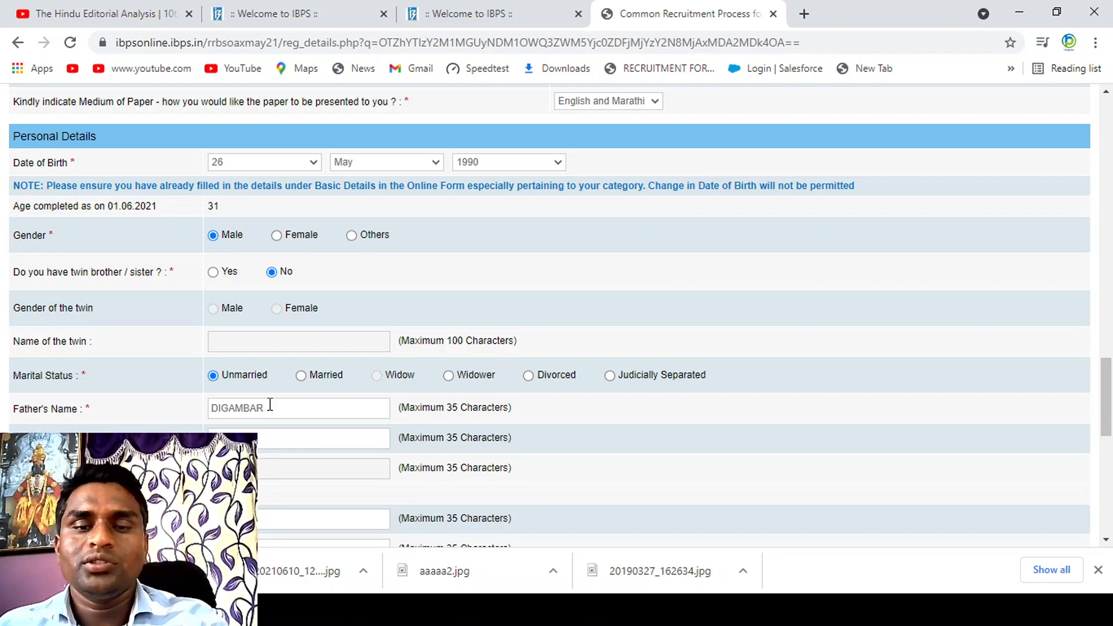
Step: Fill in the three address lines and the district under Address for Correspondence
left_click_drag(1101, 382, 1108, 443)
left_click(307, 160)
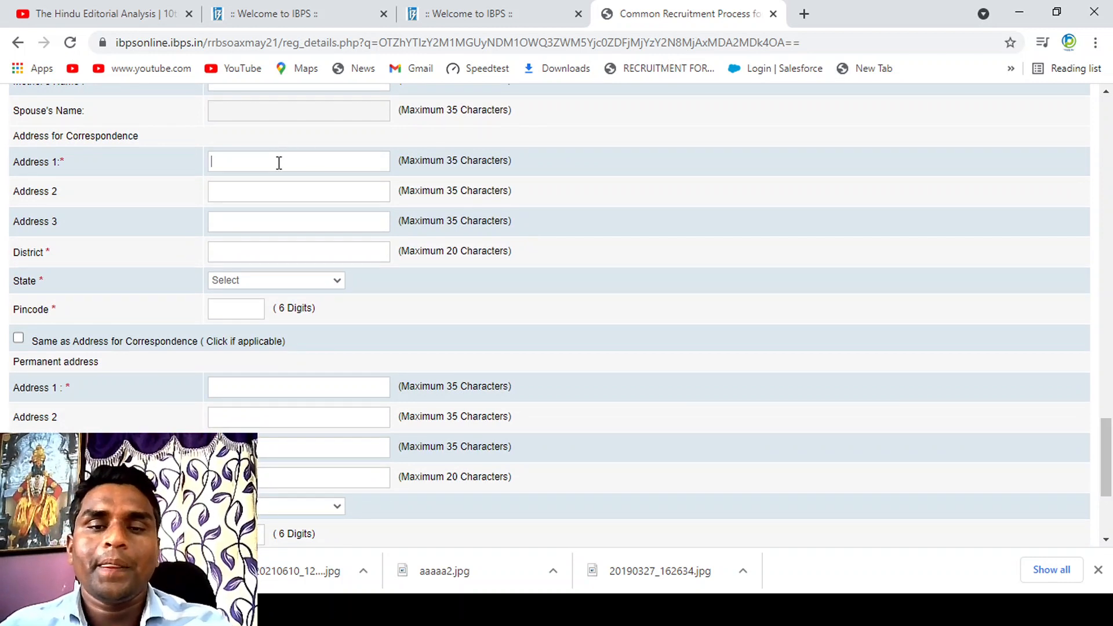
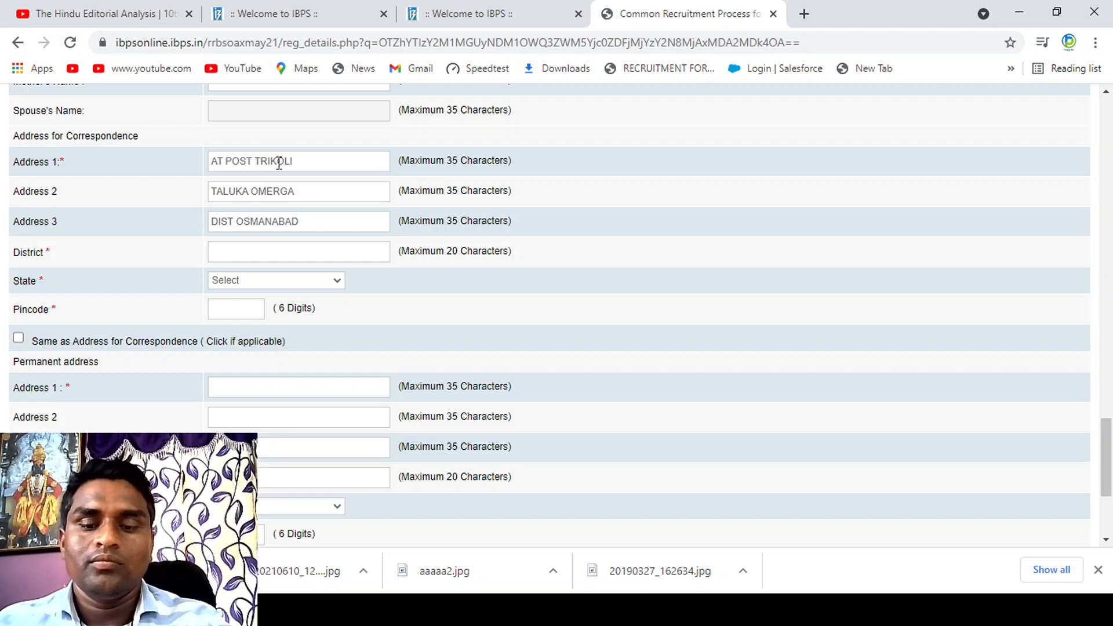
type("OSMANABAD")
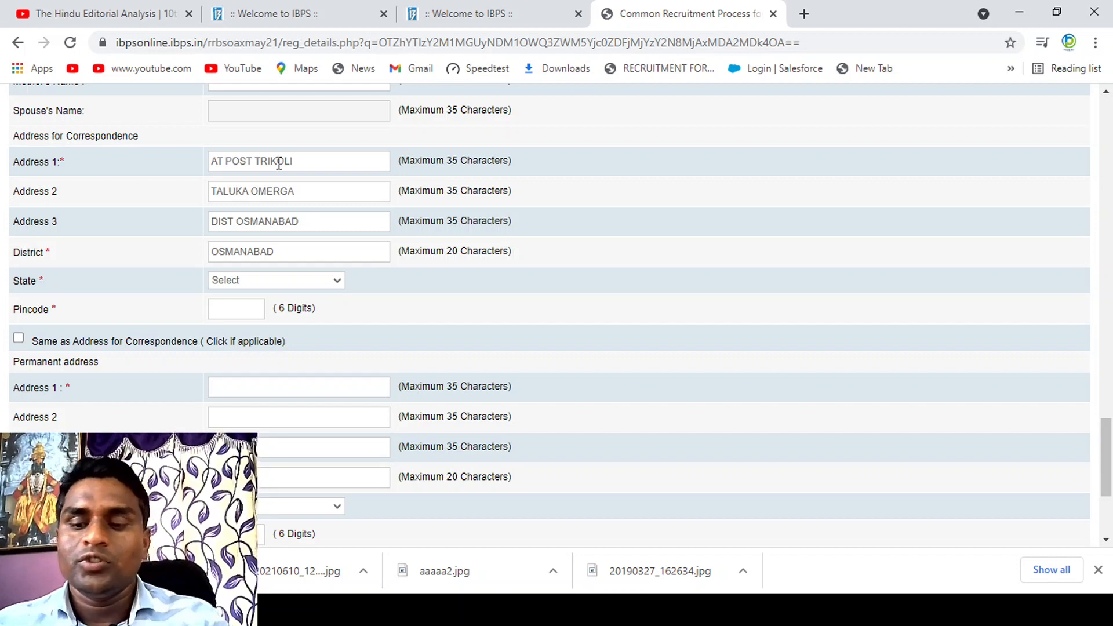
Step: Set the correspondence address state to Maharashtra and enter its six-digit postal pincode
key("Down")
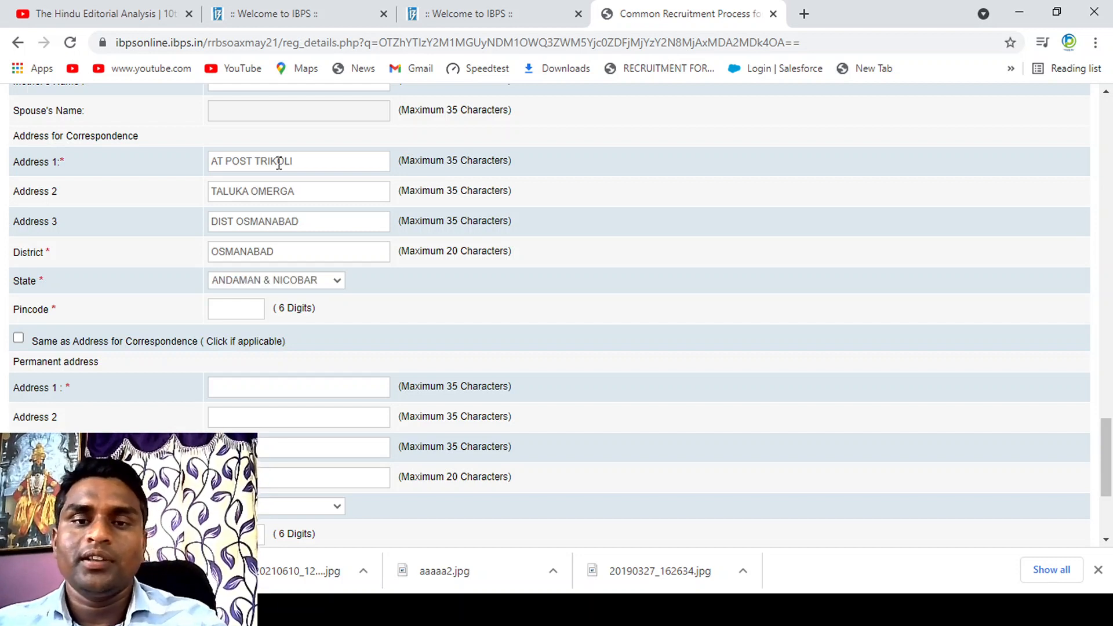
key("Down")
key("Down")
key("Down")
key("Down")
key("Down")
key("Down")
key("Down")
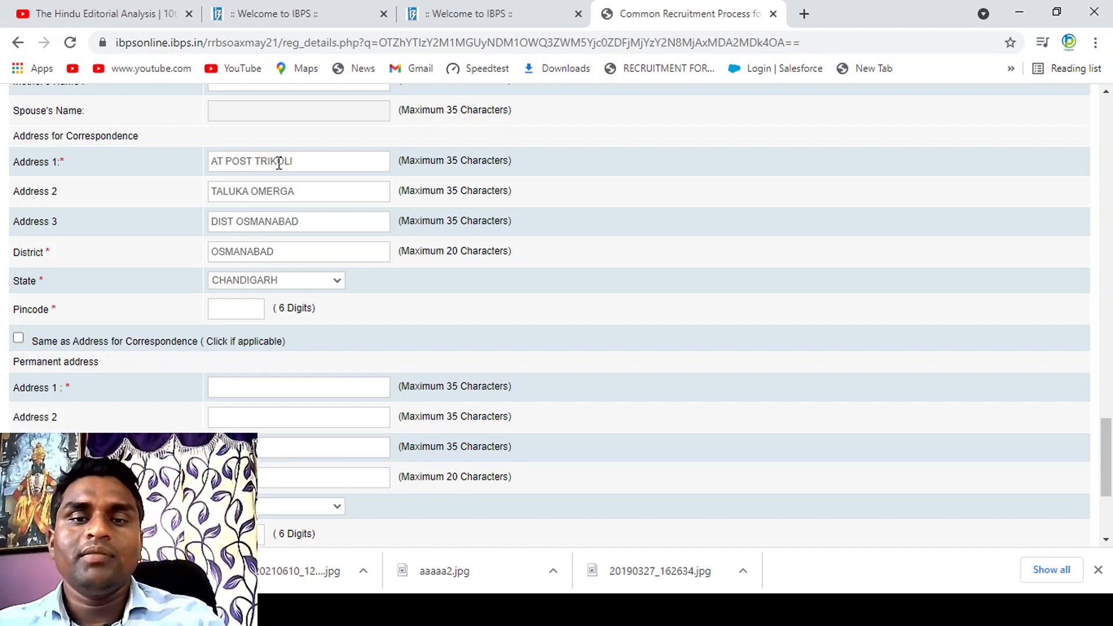
key("Down")
key("m")
key("m")
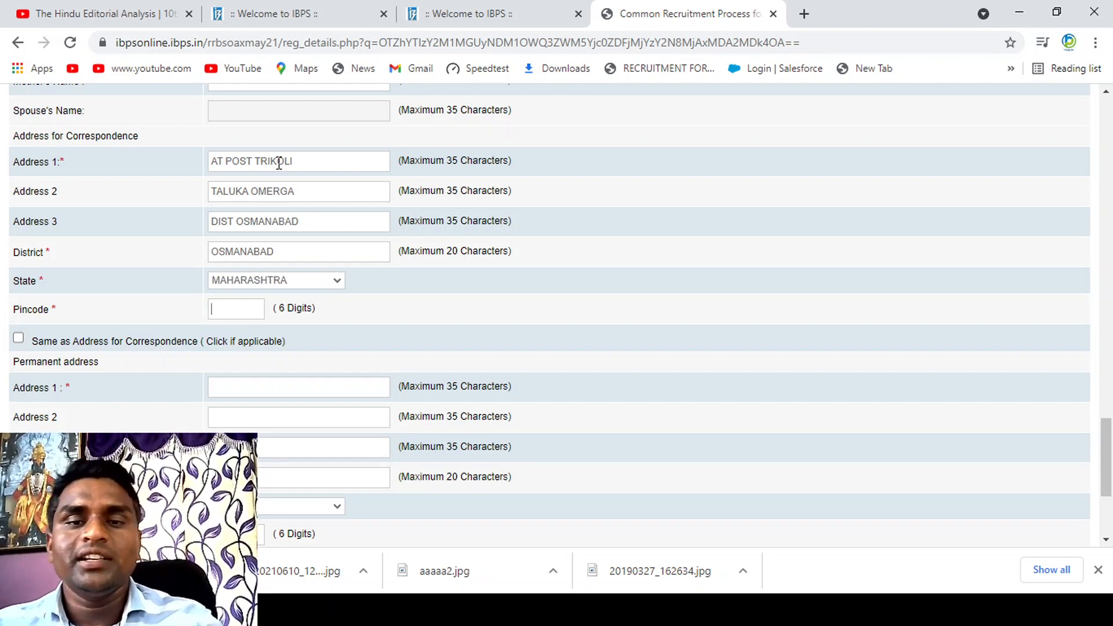
key("Tab")
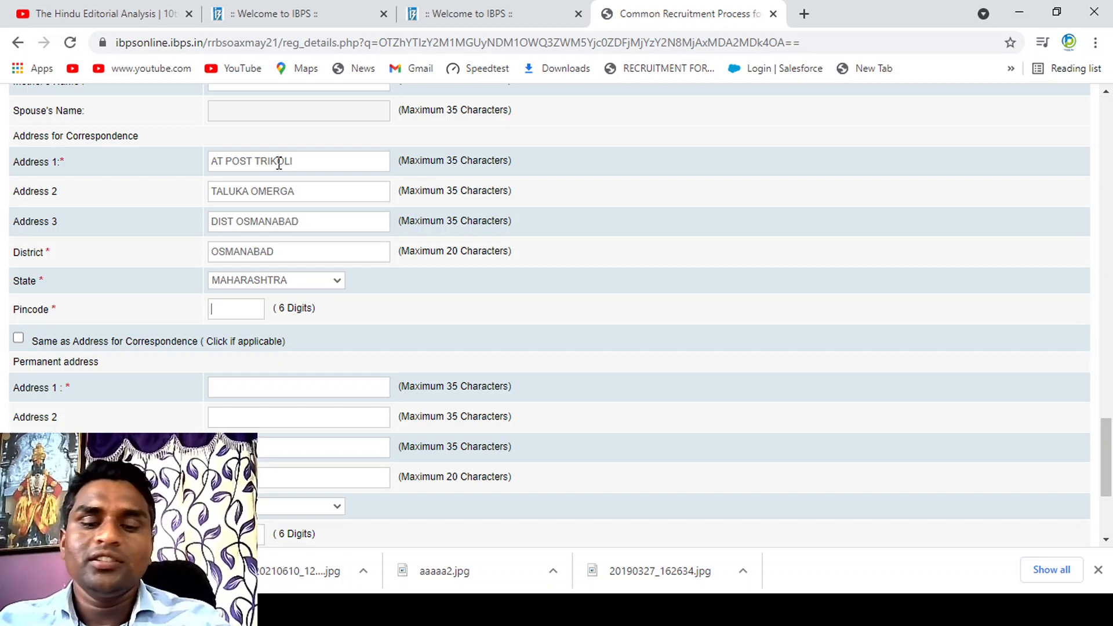
type("4136")
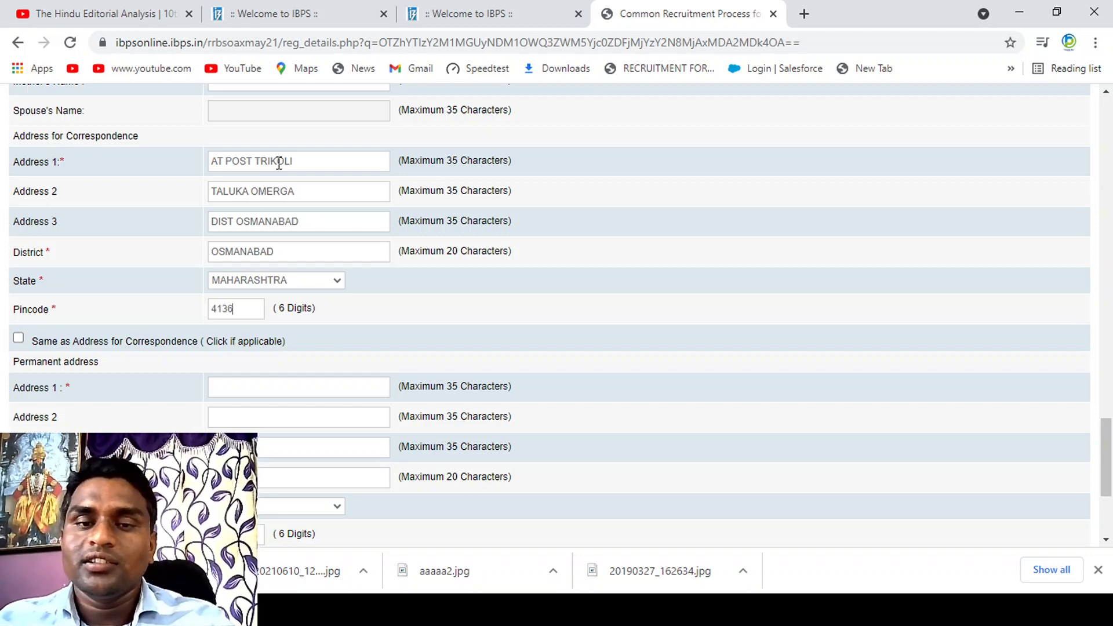
type("06")
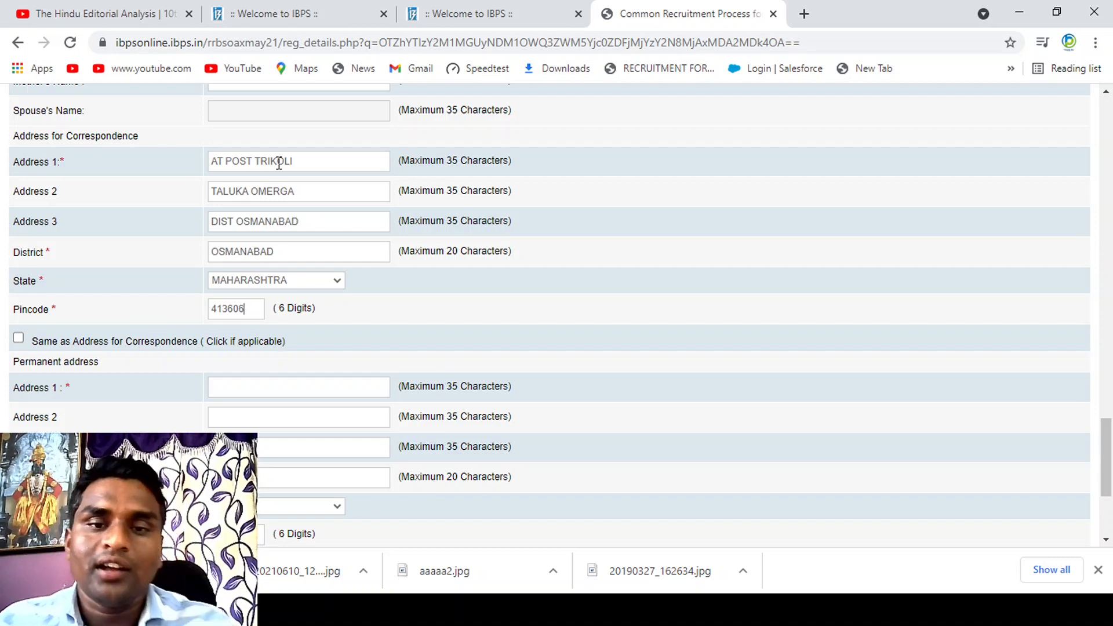
Step: Copy the correspondence address to the permanent address and choose Permanent Address for GST invoicing
left_click(18, 339)
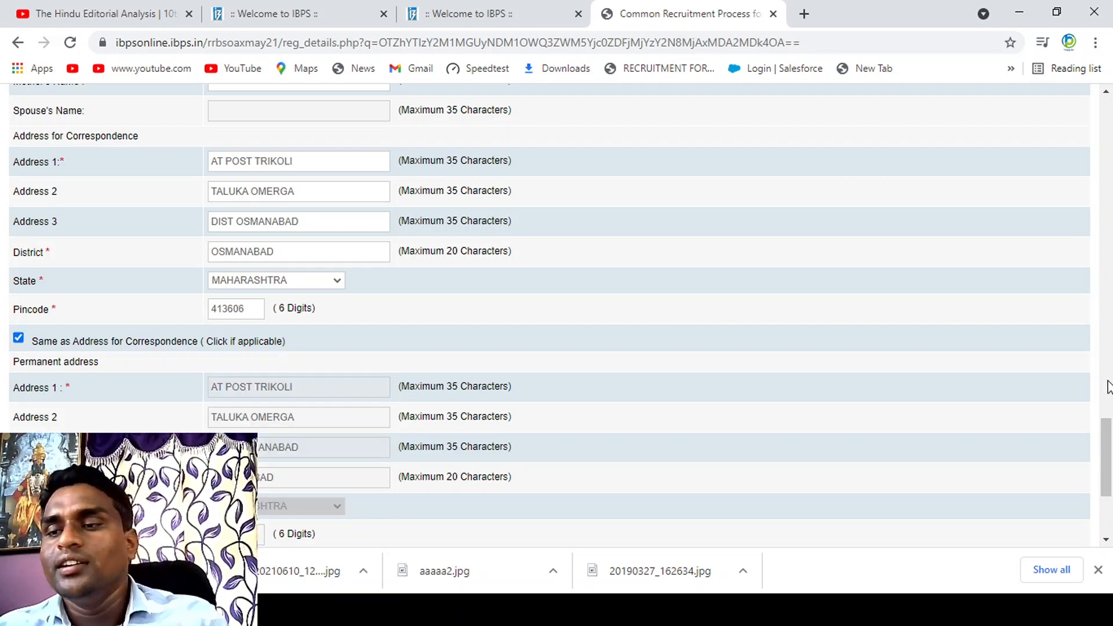
scroll(1102, 449, "down", 4)
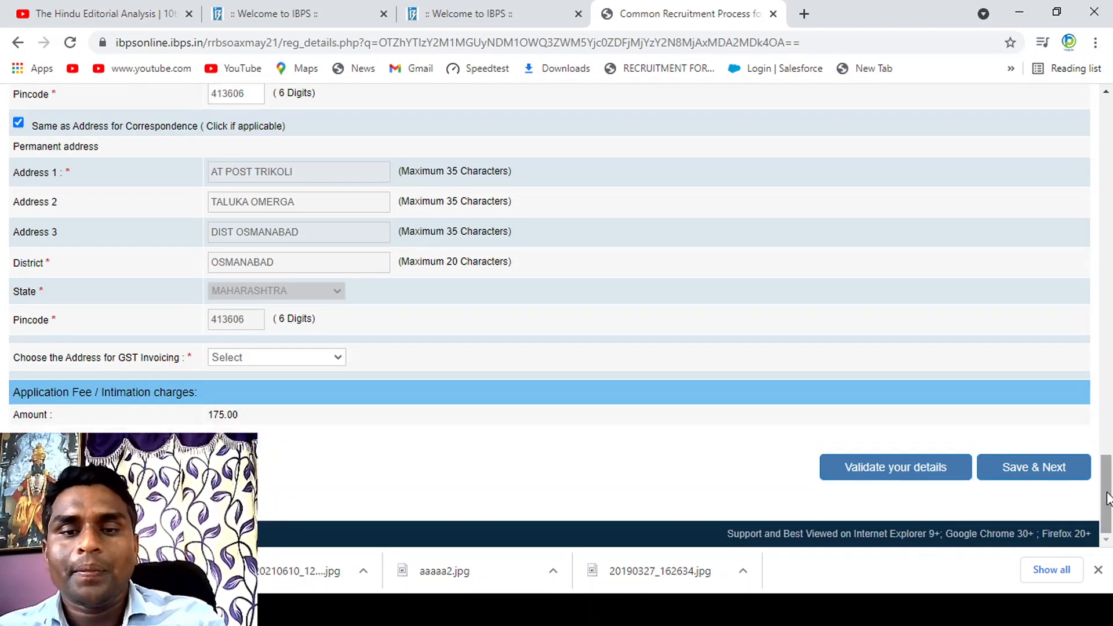
left_click(305, 358)
left_click(273, 399)
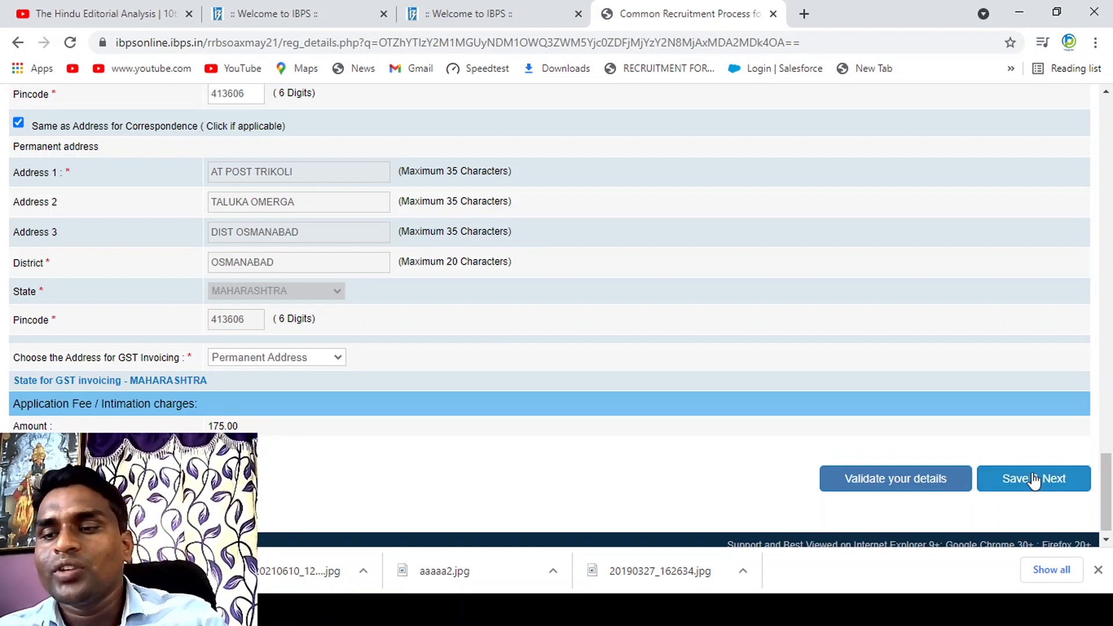
Step: Validate the entered basic details, then save them and continue to the Qualification / Experience / Languages section
left_click(875, 481)
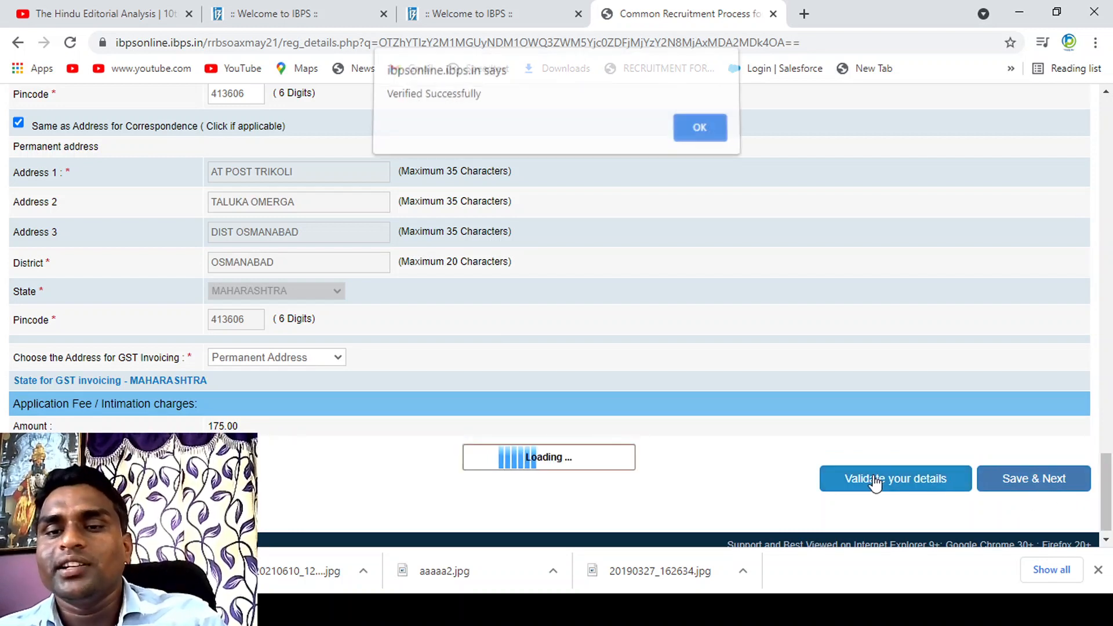
left_click(712, 137)
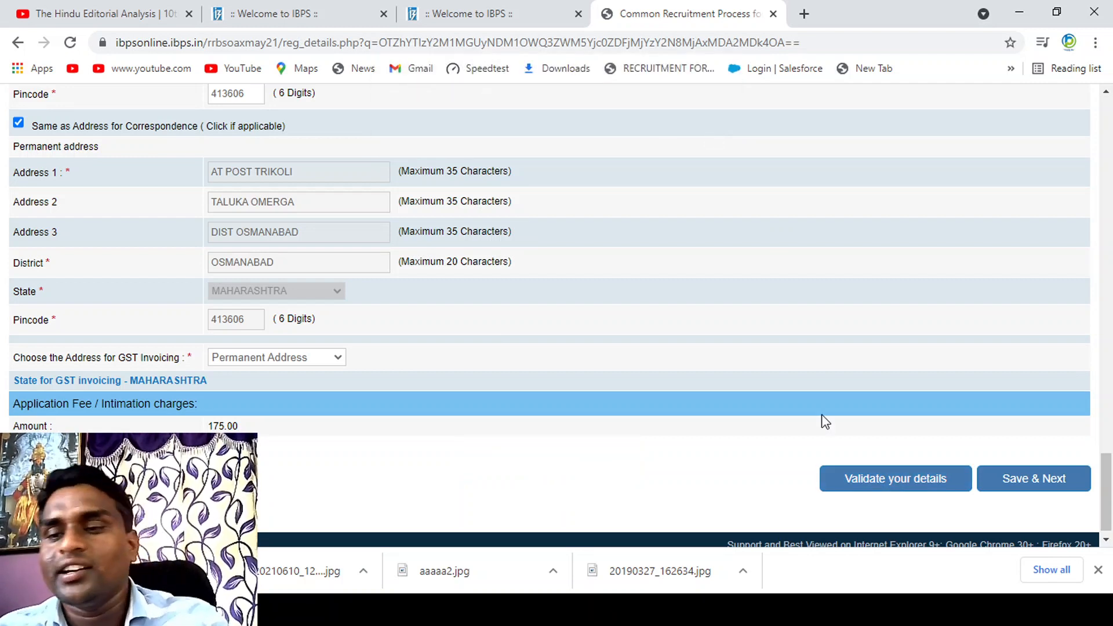
left_click(1027, 493)
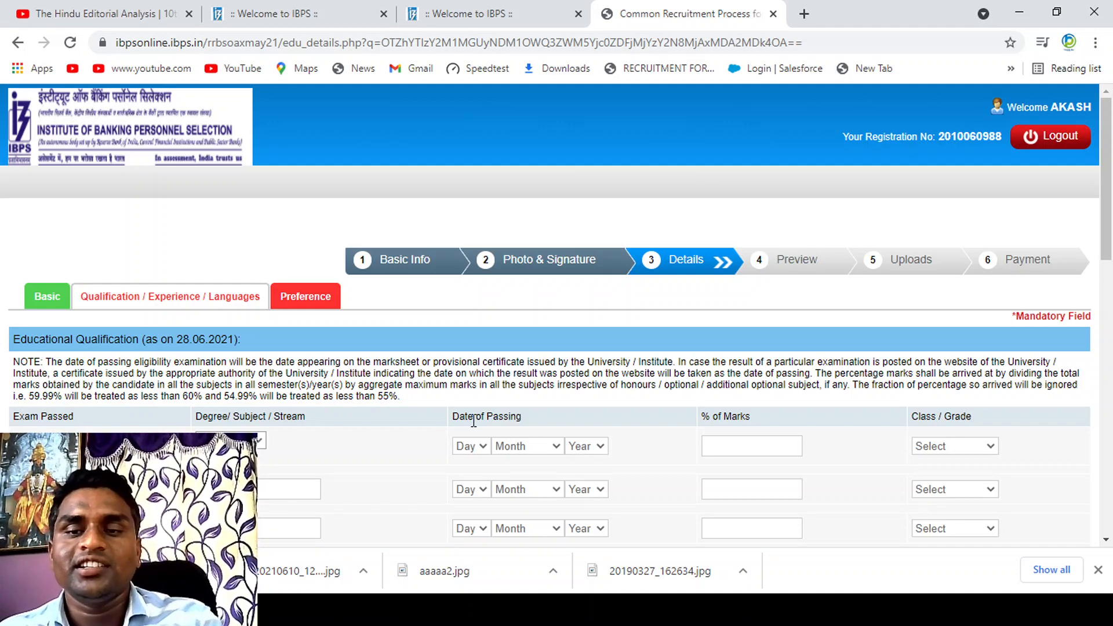
Step: Set the Graduation stream to Science and its date of passing to 17 May 2011
left_click_drag(1108, 206, 1108, 298)
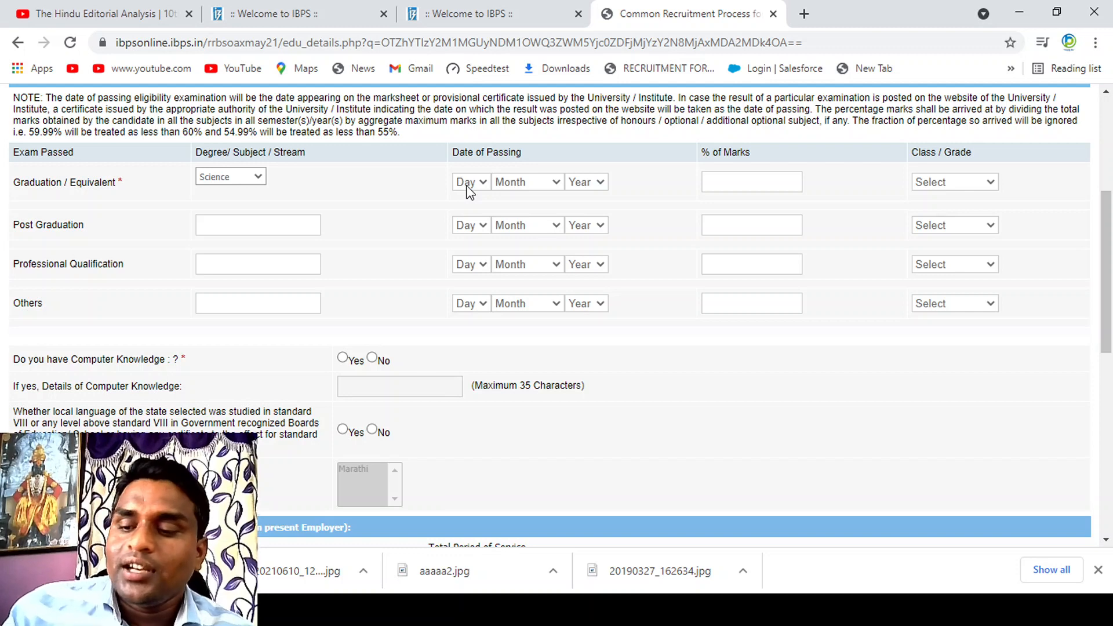
key("Up")
key("Down")
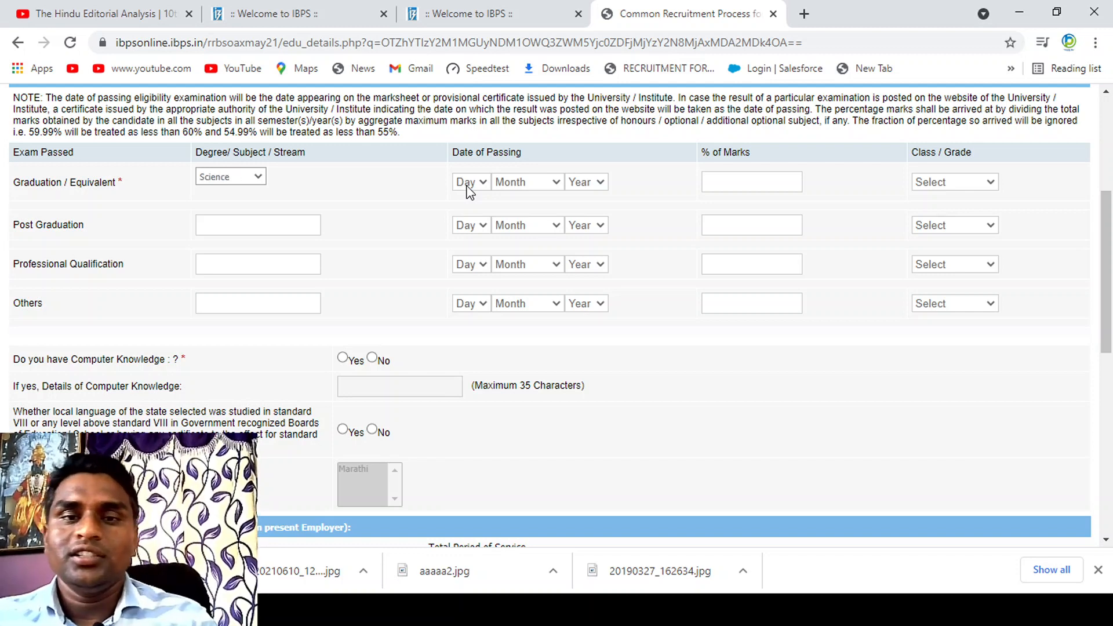
key("Down")
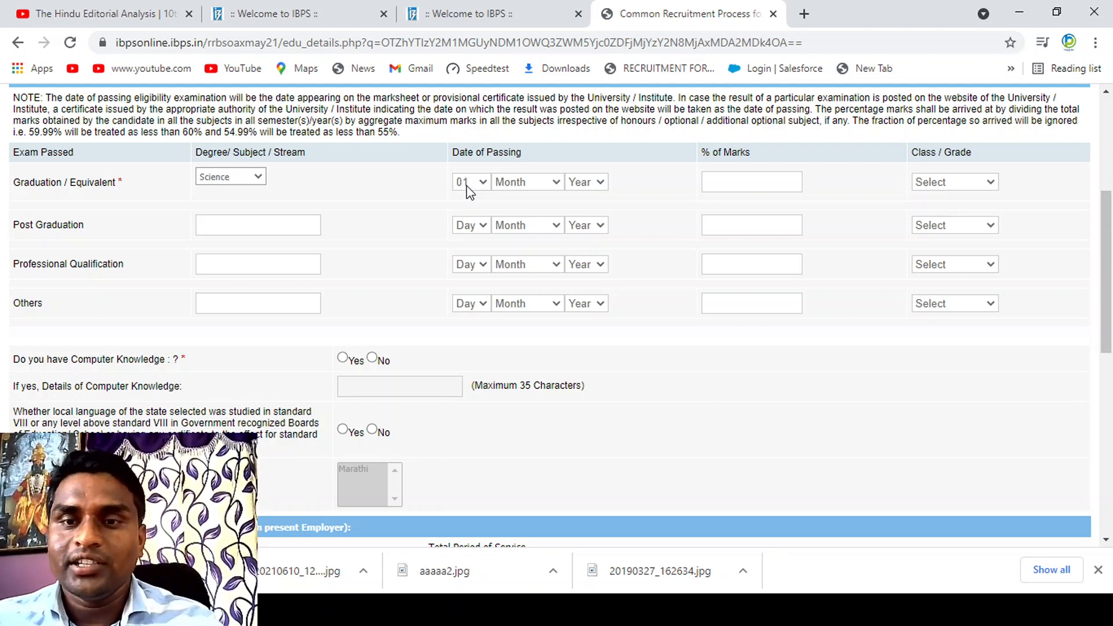
type("17")
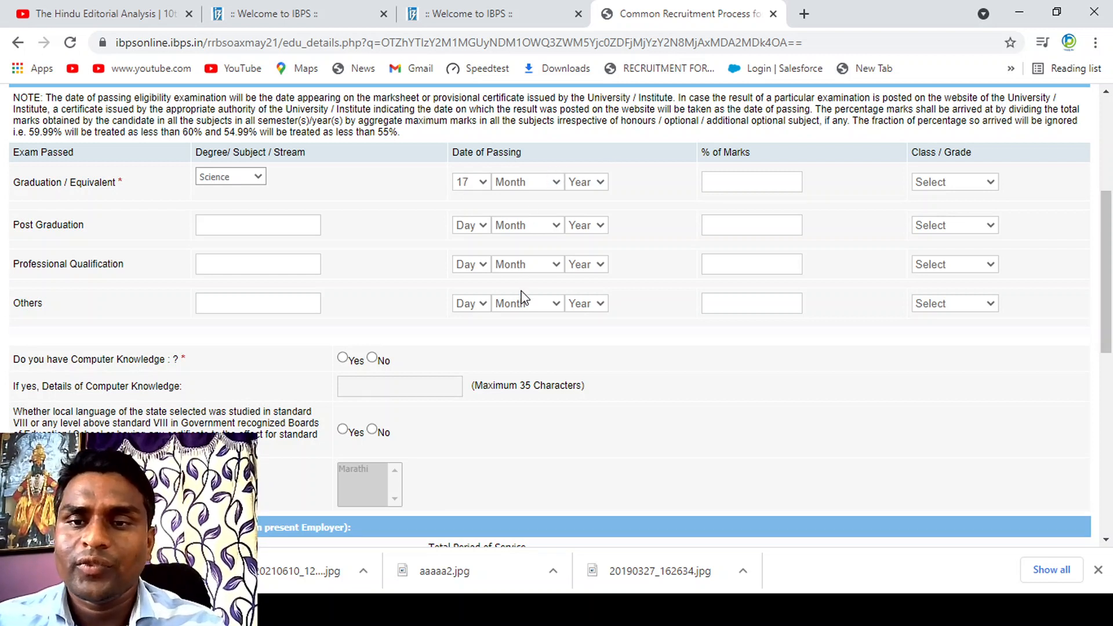
left_click(534, 270)
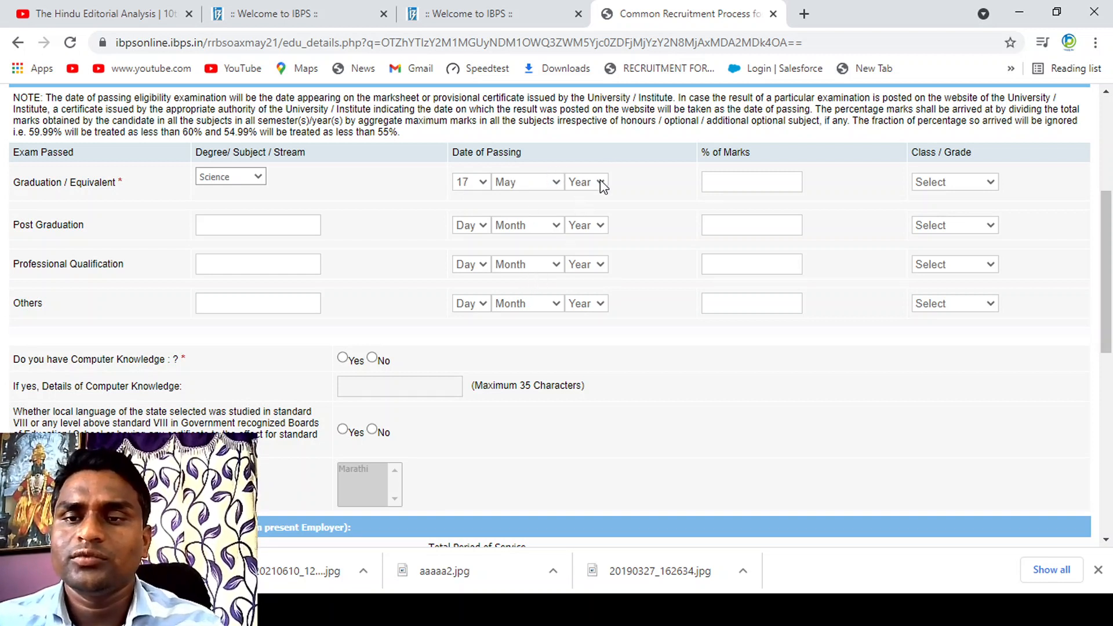
type("2011")
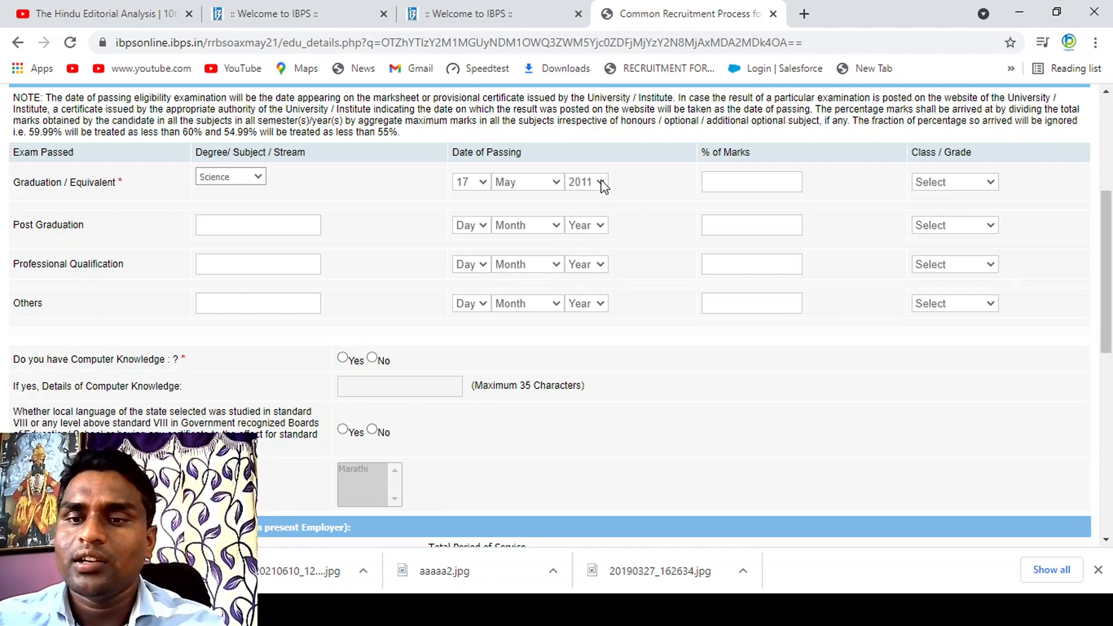
Step: Enter 68.38 as the Graduation percentage of marks and set its class to First Class
left_click(740, 182)
type("68")
type(".38")
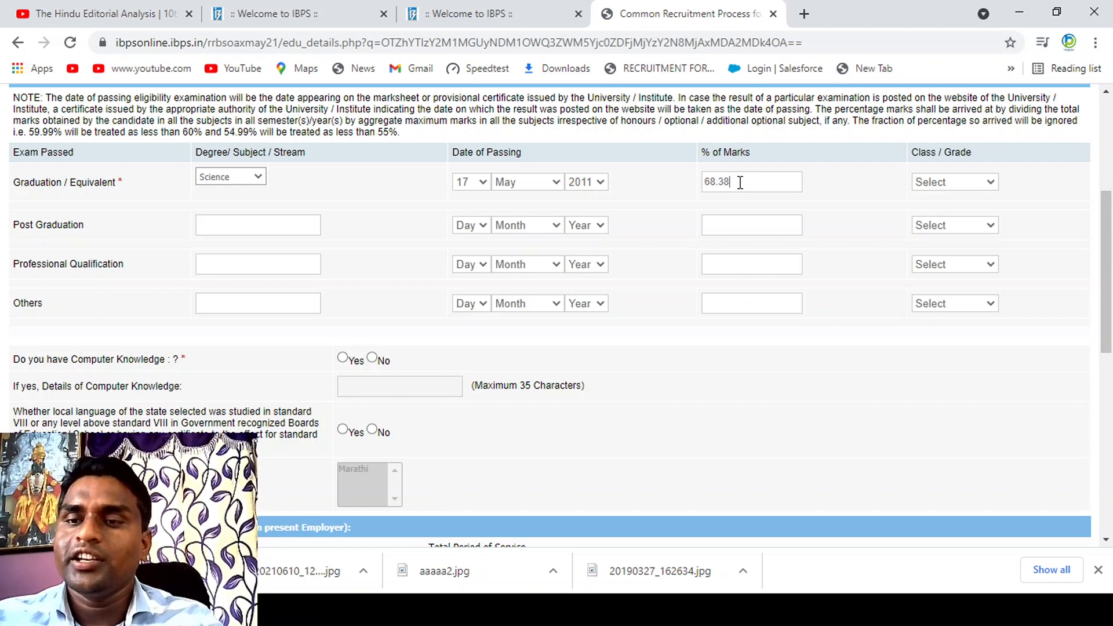
type("f")
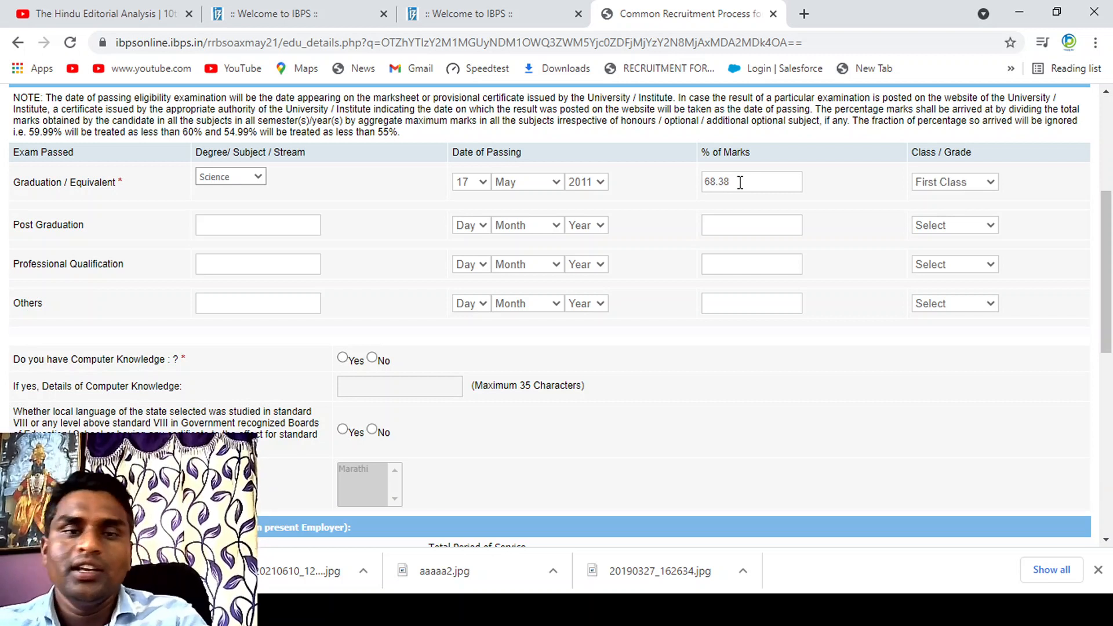
Step: Enter MSC COMPUTER SCIENCE as the Post Graduation degree
left_click(222, 228)
type("MSC COMPUTER S")
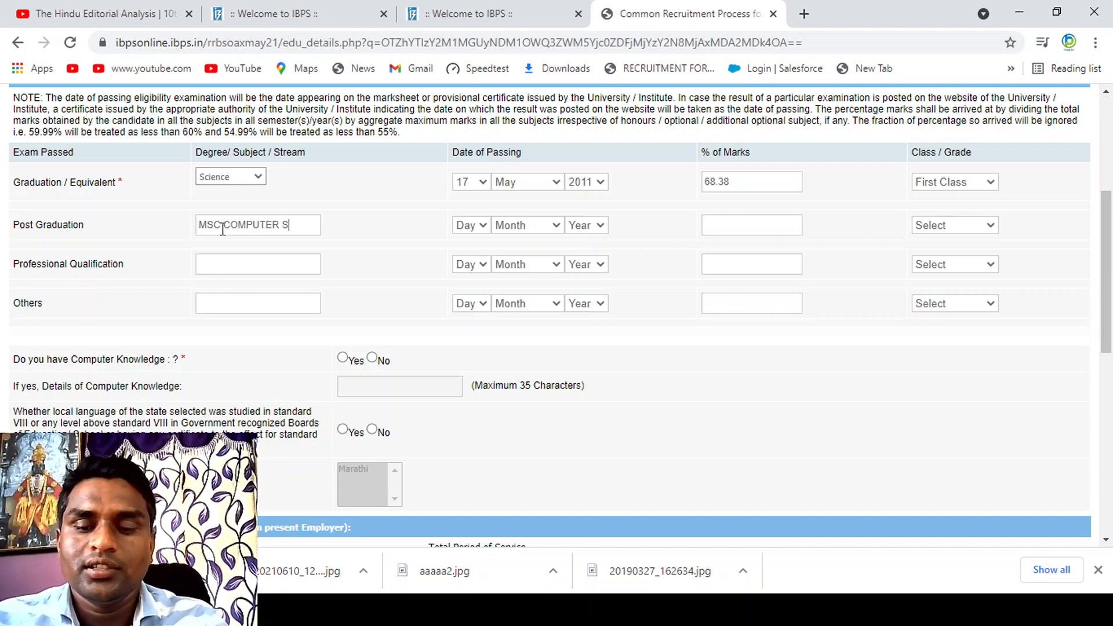
type("CIENCE")
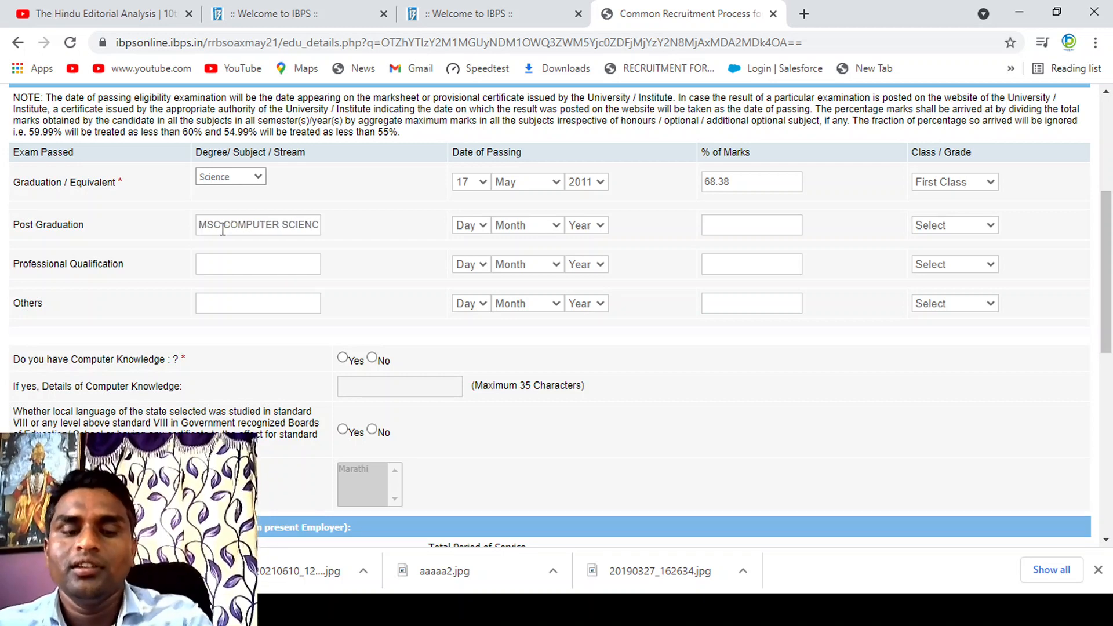
type("14")
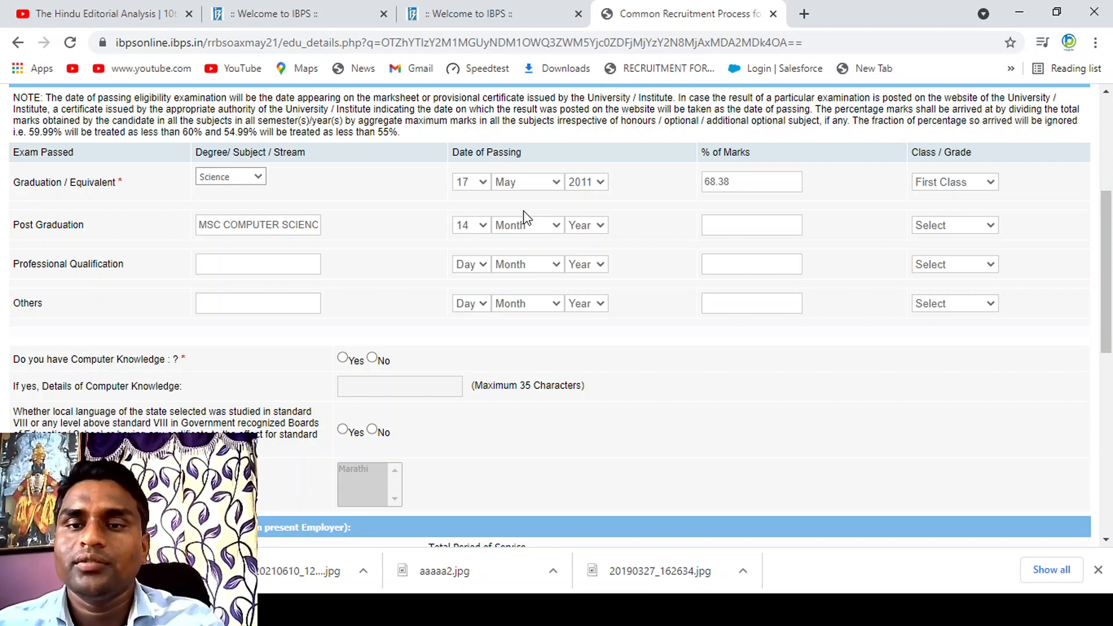
Step: Set the Post Graduation date of passing to 17 June 2013
key("Down")
key("Down")
key("Tab")
key("Down")
key("Down")
key("Down")
key("Down")
key("Down")
key("Down")
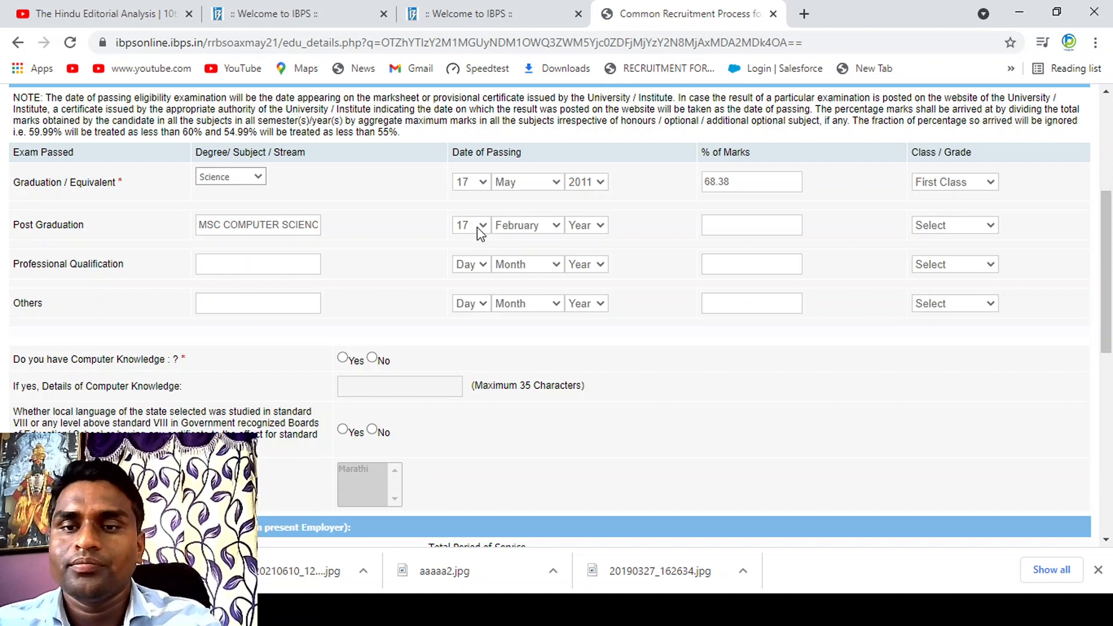
key("Tab")
key("Down")
key("Down")
key("Down")
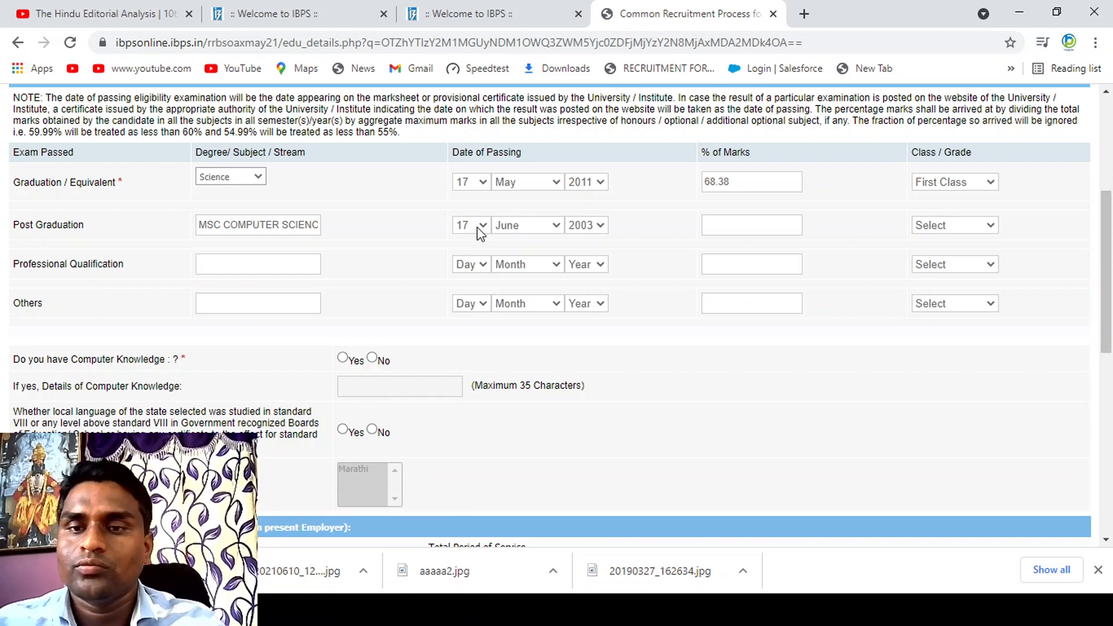
type("2013")
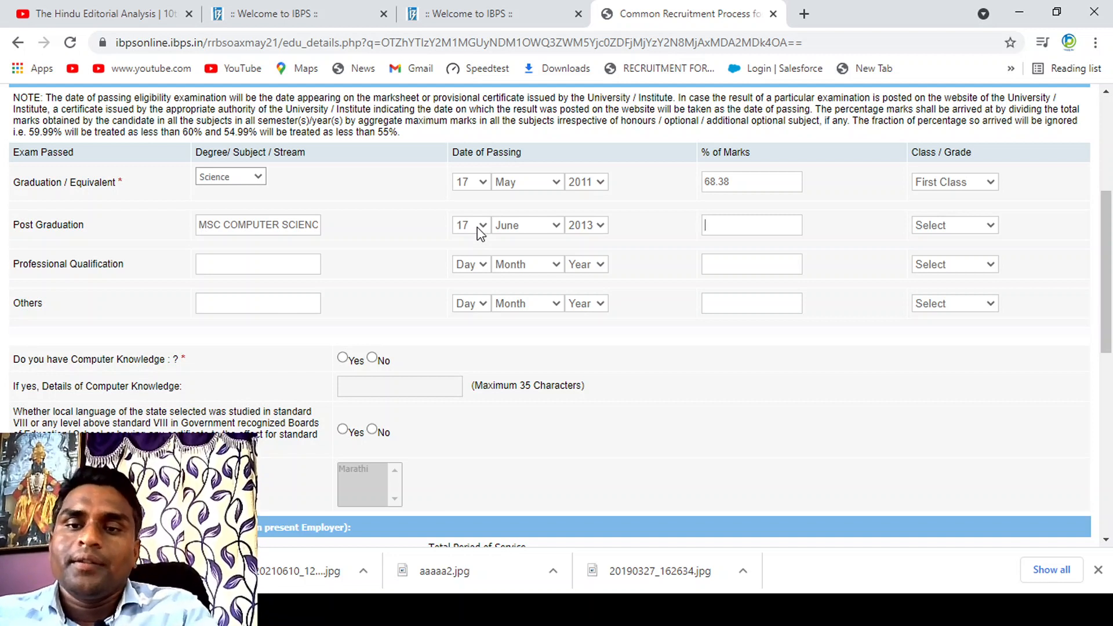
type("70")
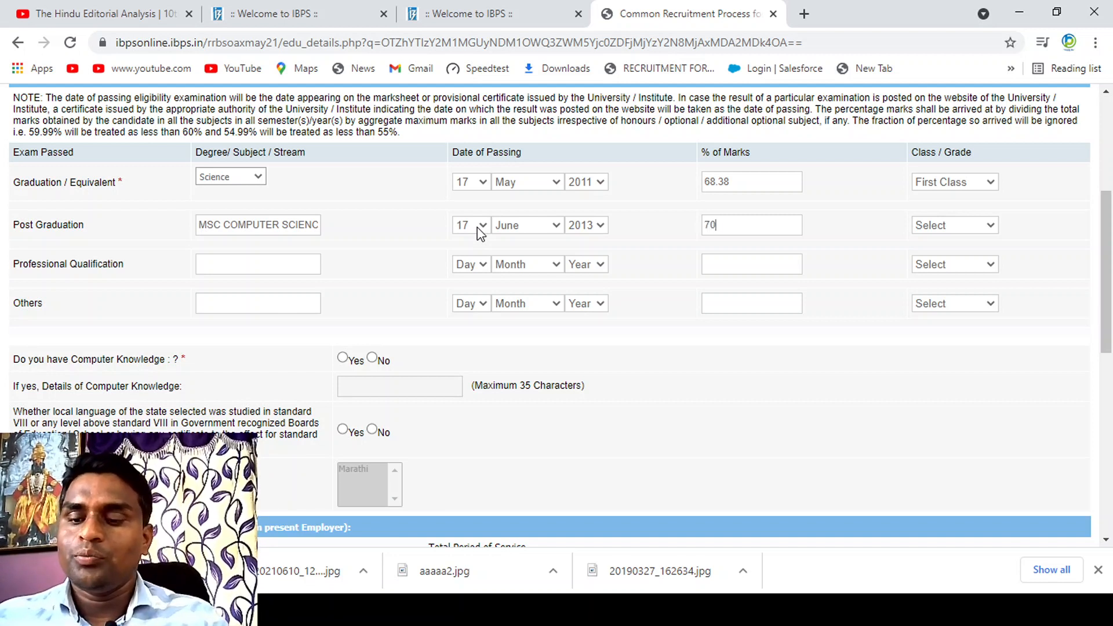
type(".58")
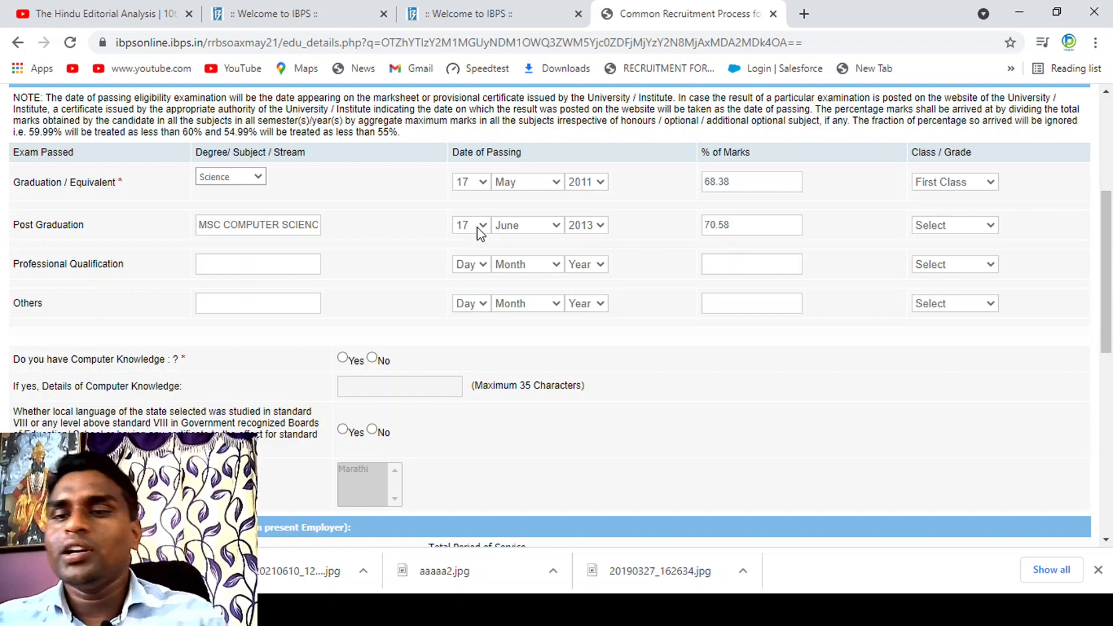
type("f")
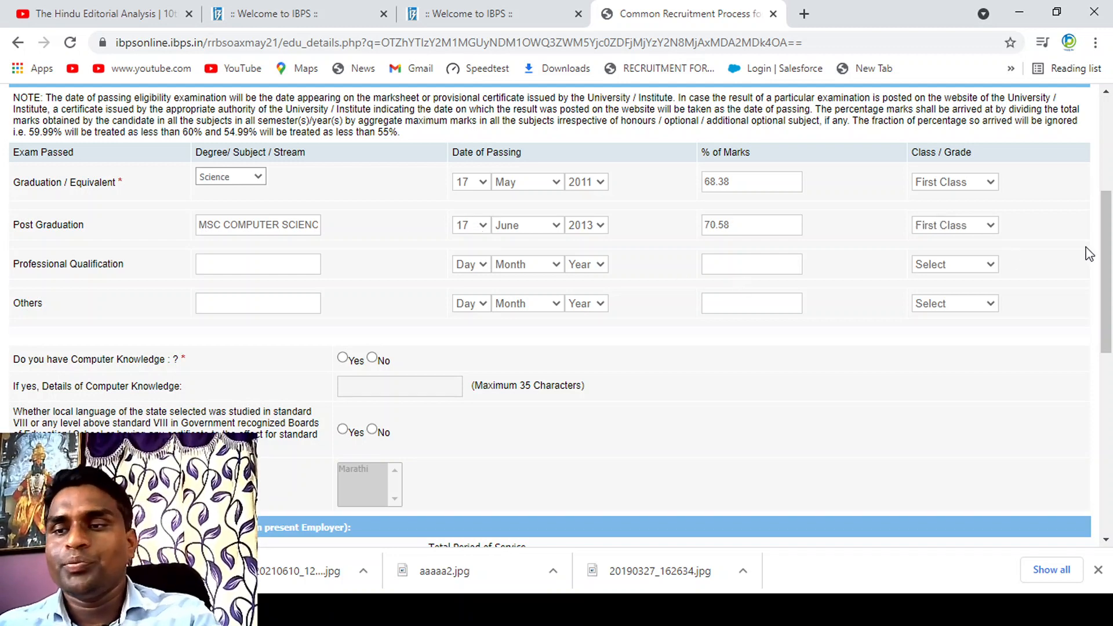
Step: Answer Yes to having computer knowledge and enter ORACLE RDBMS as its details
scroll(1107, 254, "down", 3)
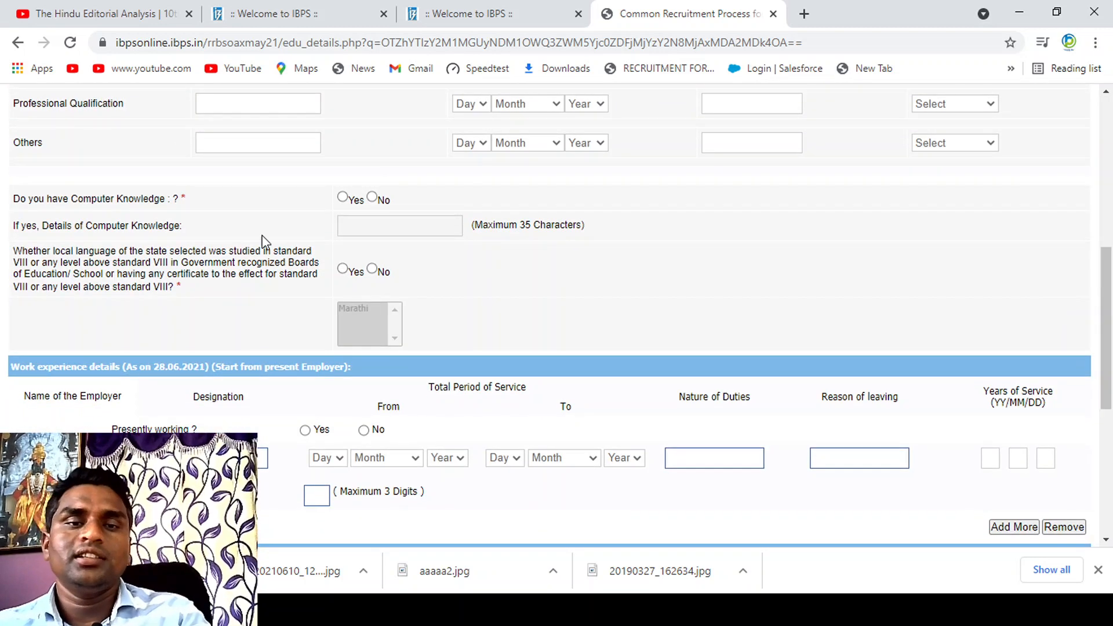
left_click(342, 197)
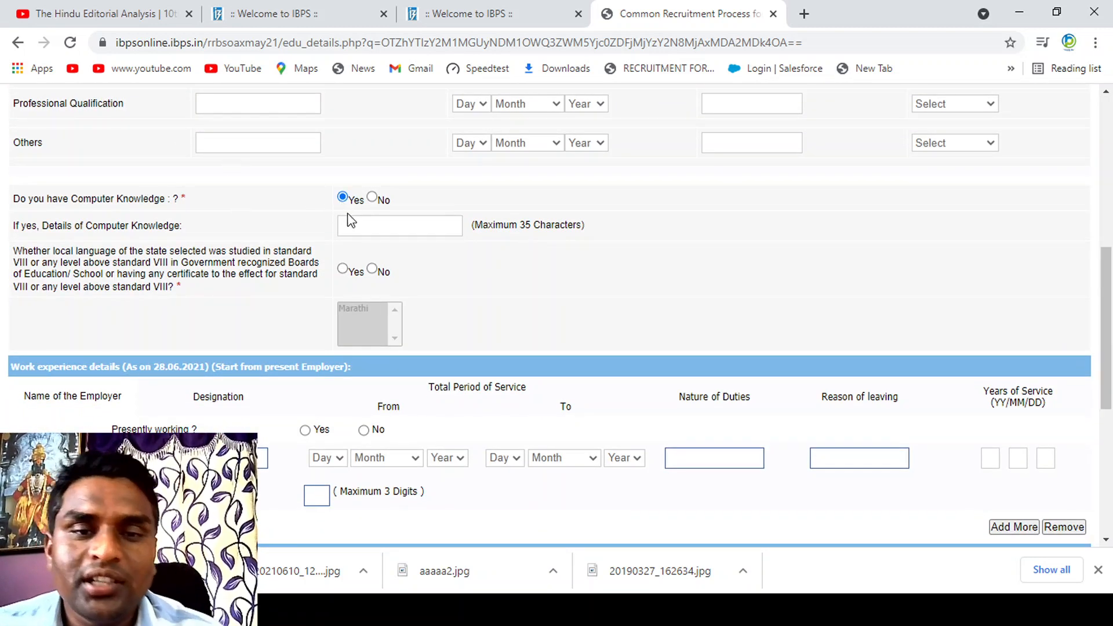
left_click(350, 225)
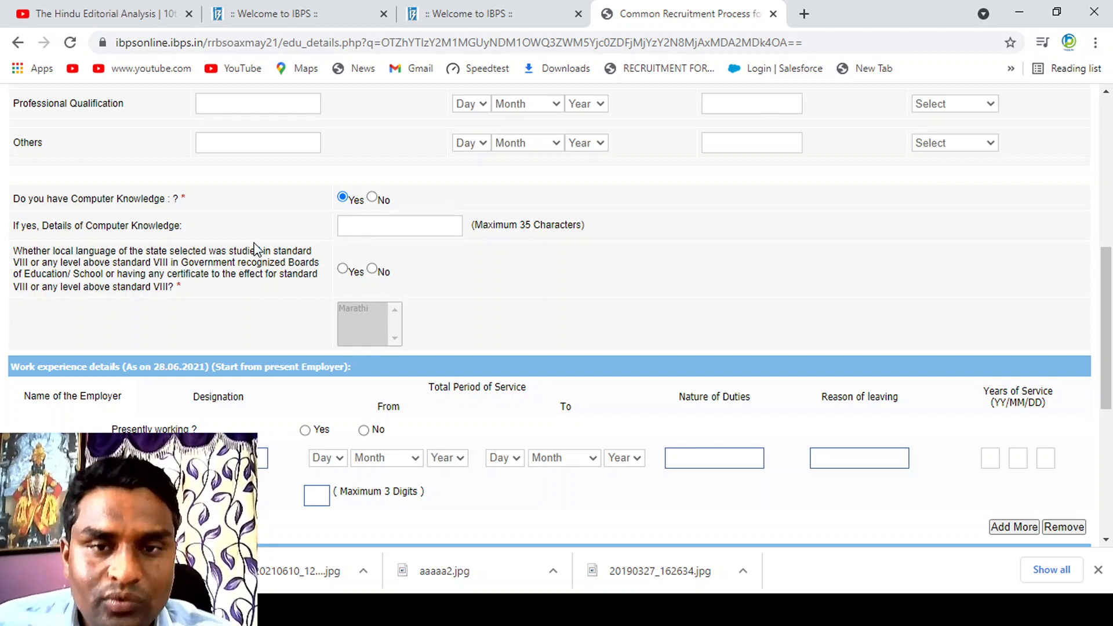
type("OR")
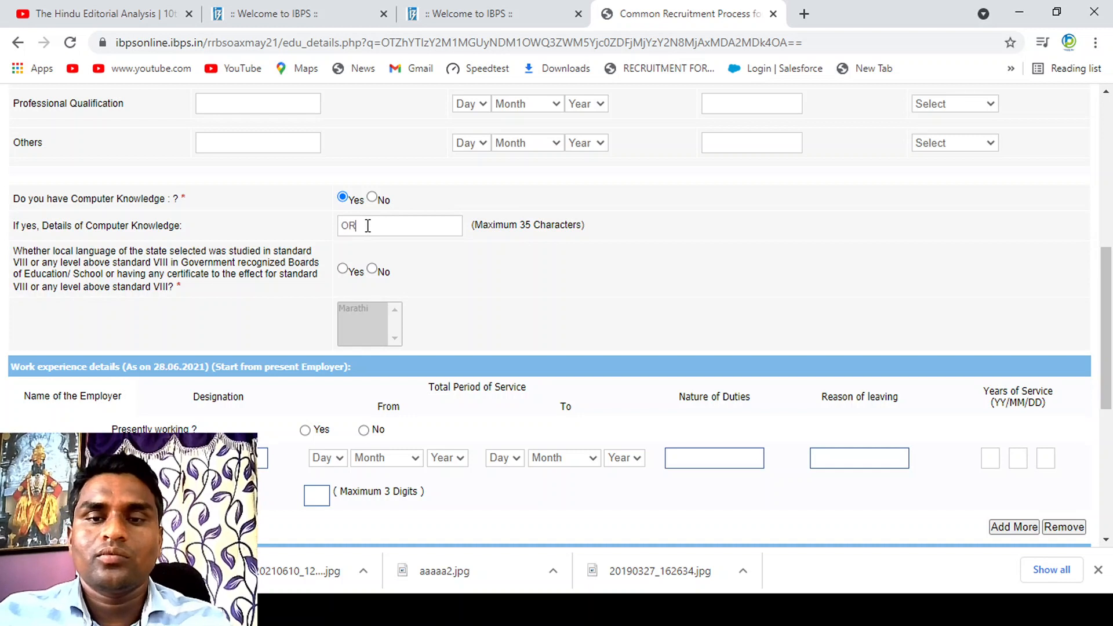
type("ACALE")
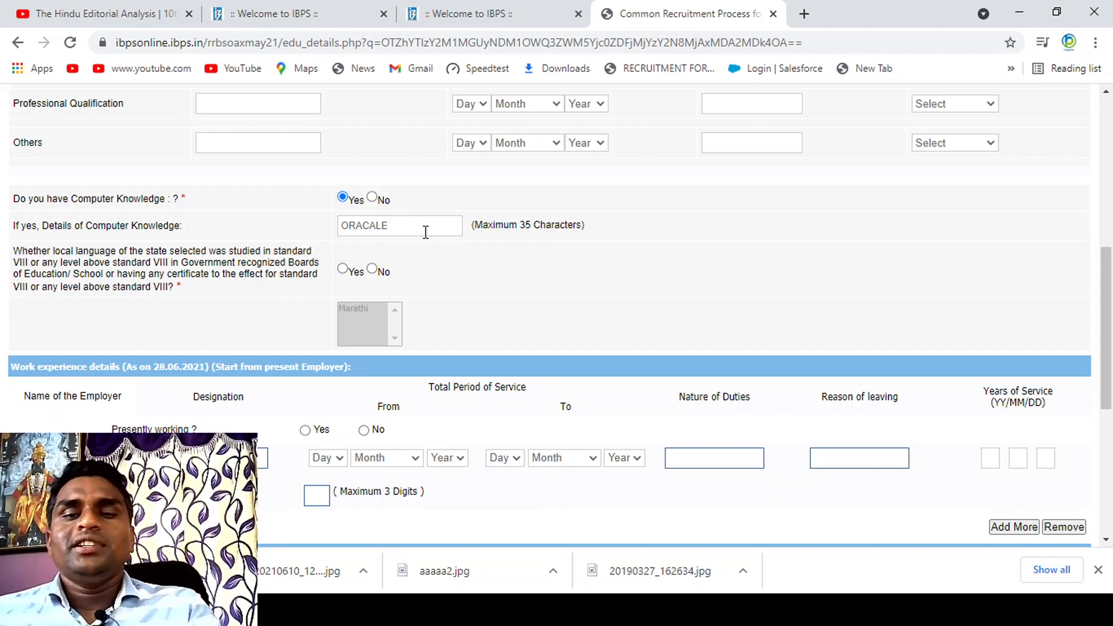
key("BackSpace")
key("BackSpace")
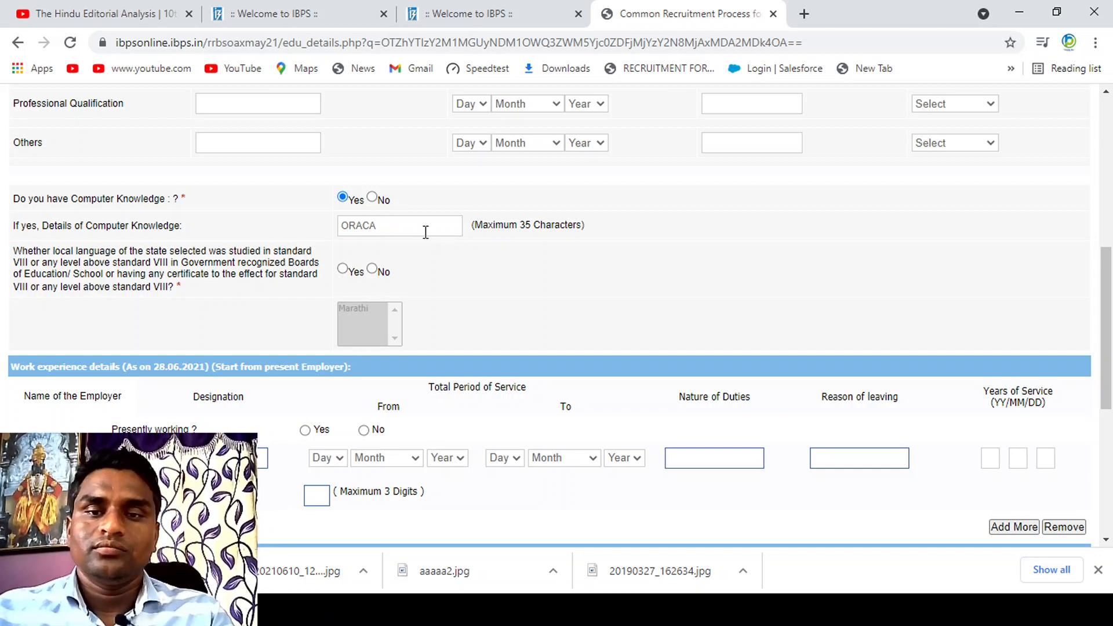
key("BackSpace")
type("LE")
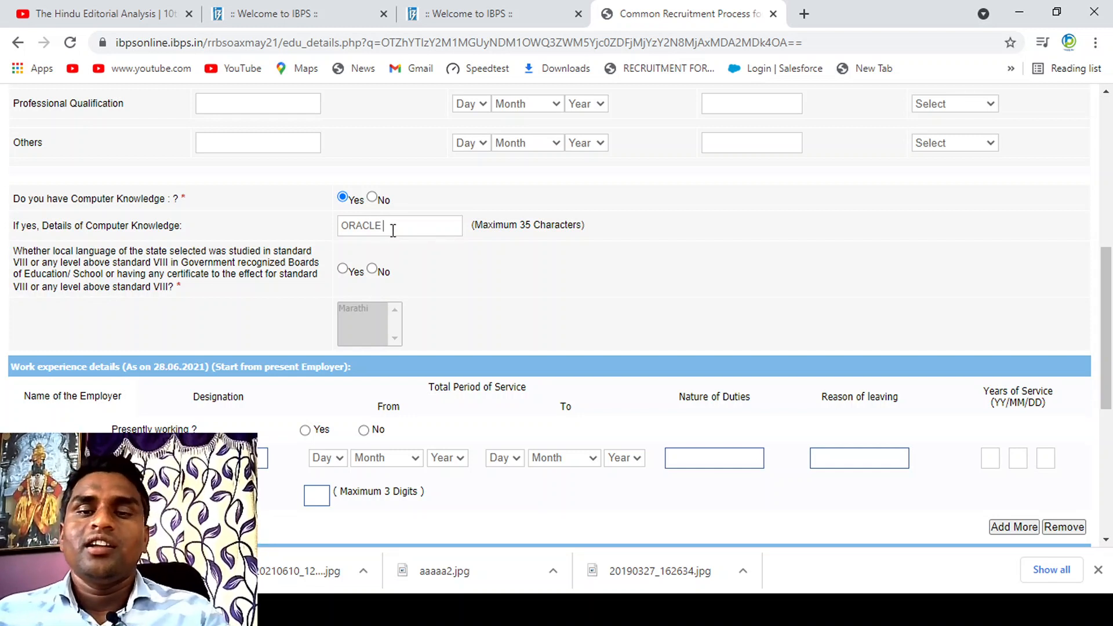
type(" MS")
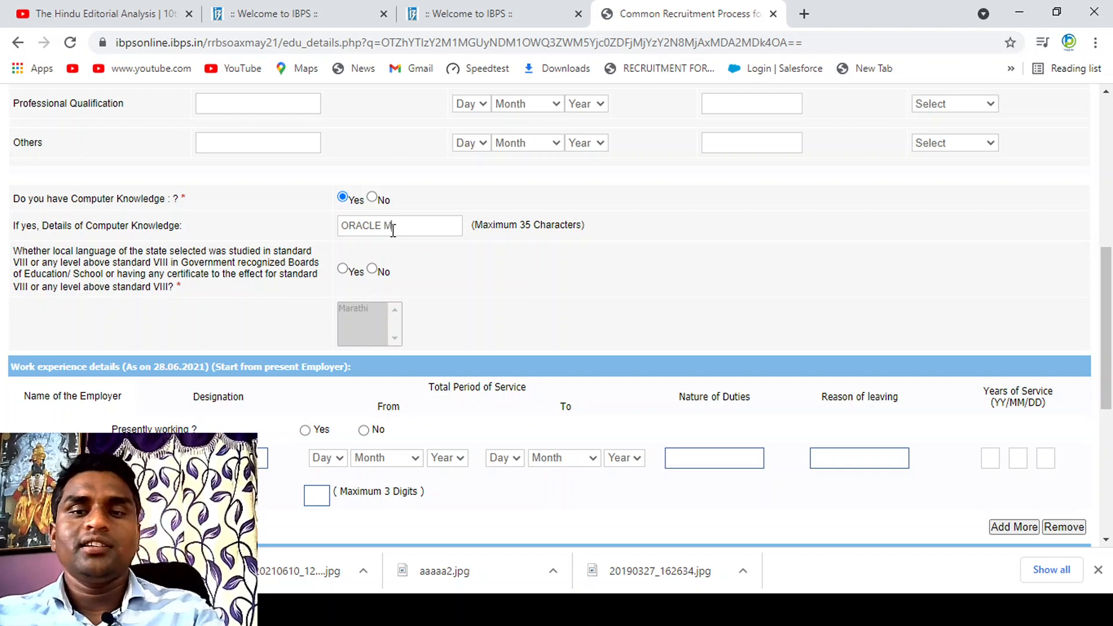
key("BackSpace")
key("BackSpace")
type("RDBM")
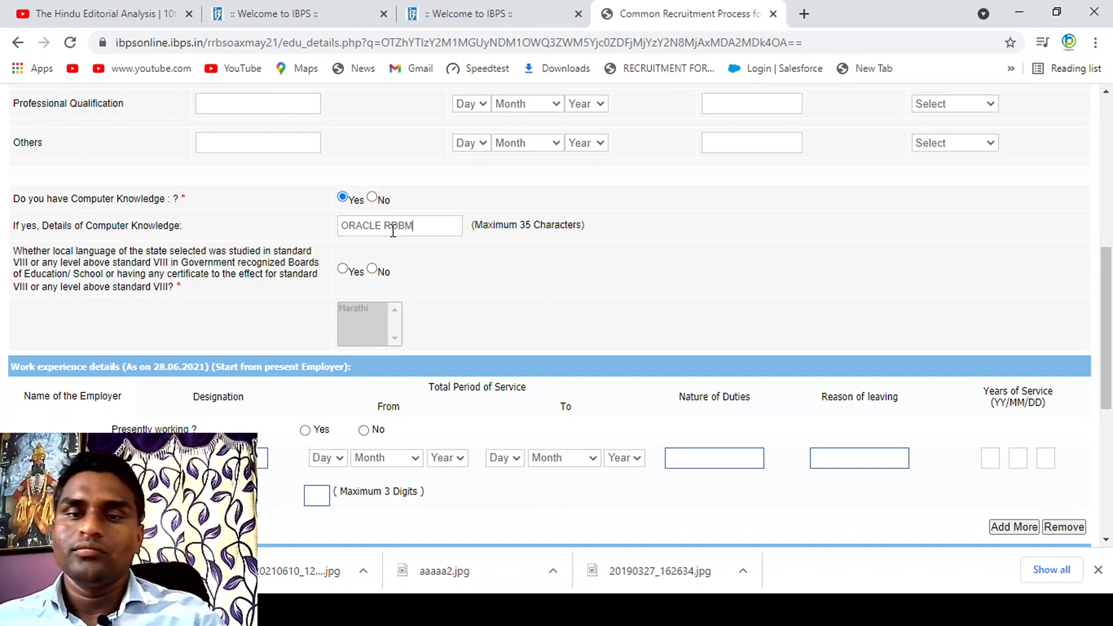
type("S")
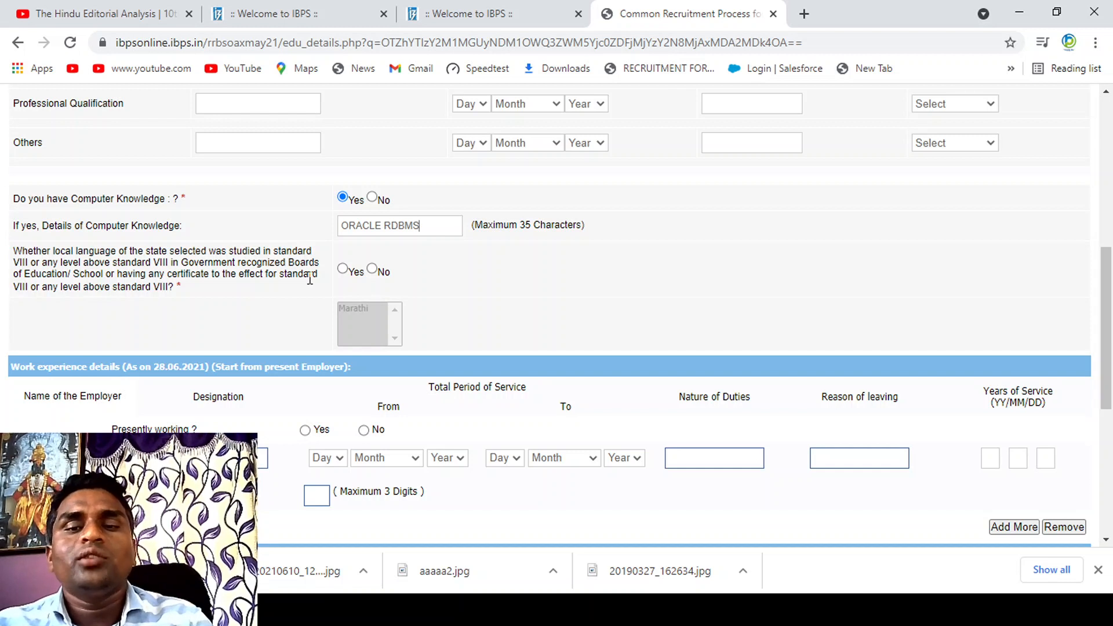
Step: Answer Yes to having studied the state's local language at standard VIII or above and select Marathi
left_click(342, 269)
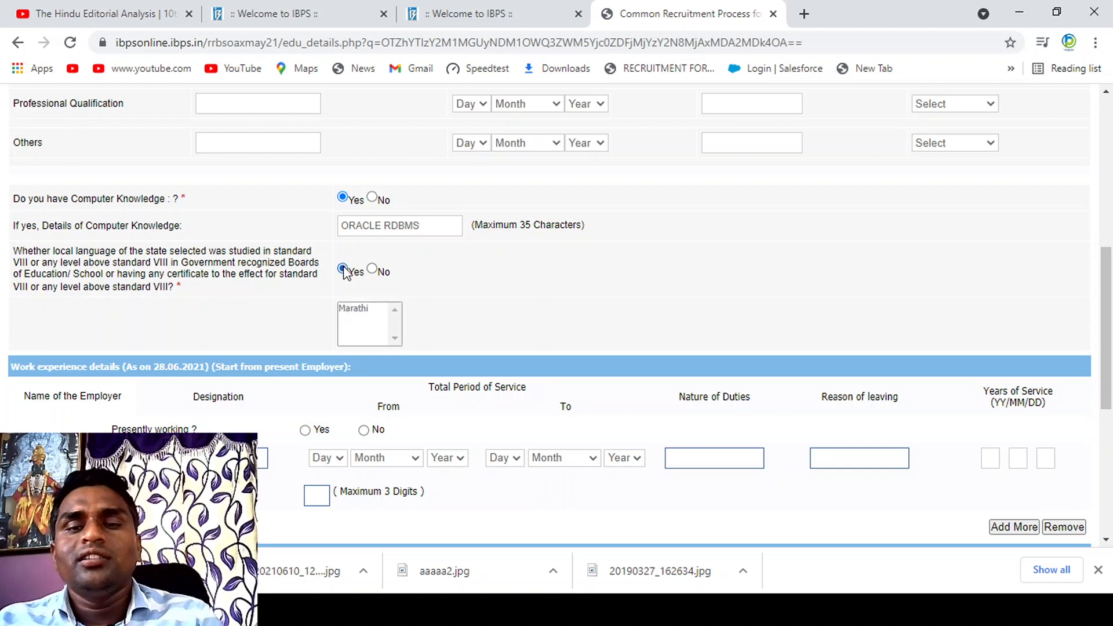
left_click(364, 311)
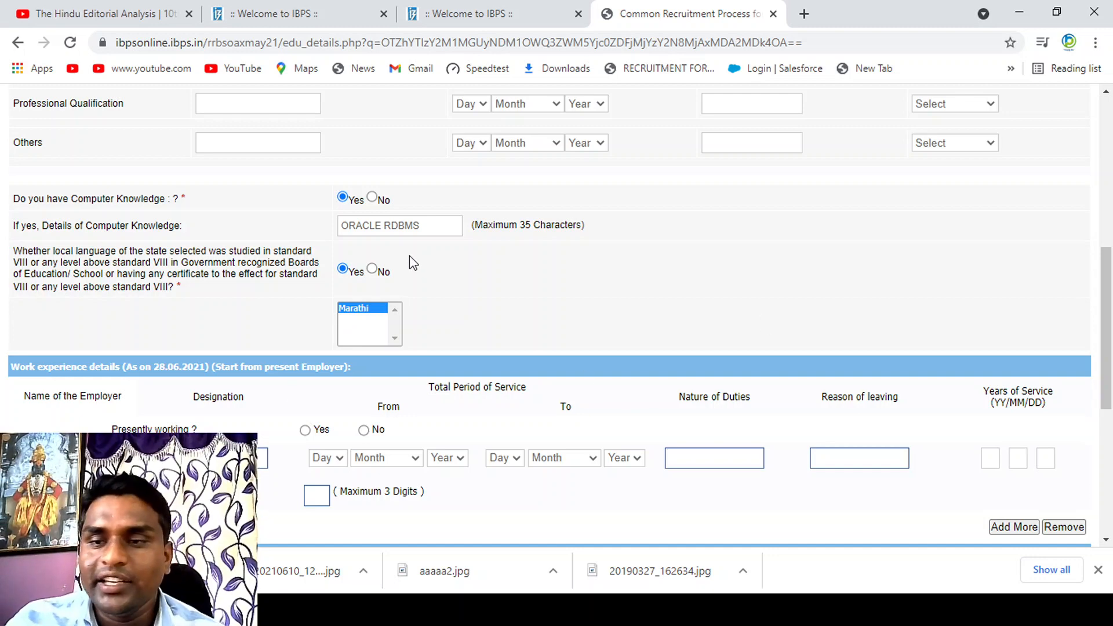
left_click_drag(1105, 308, 1105, 362)
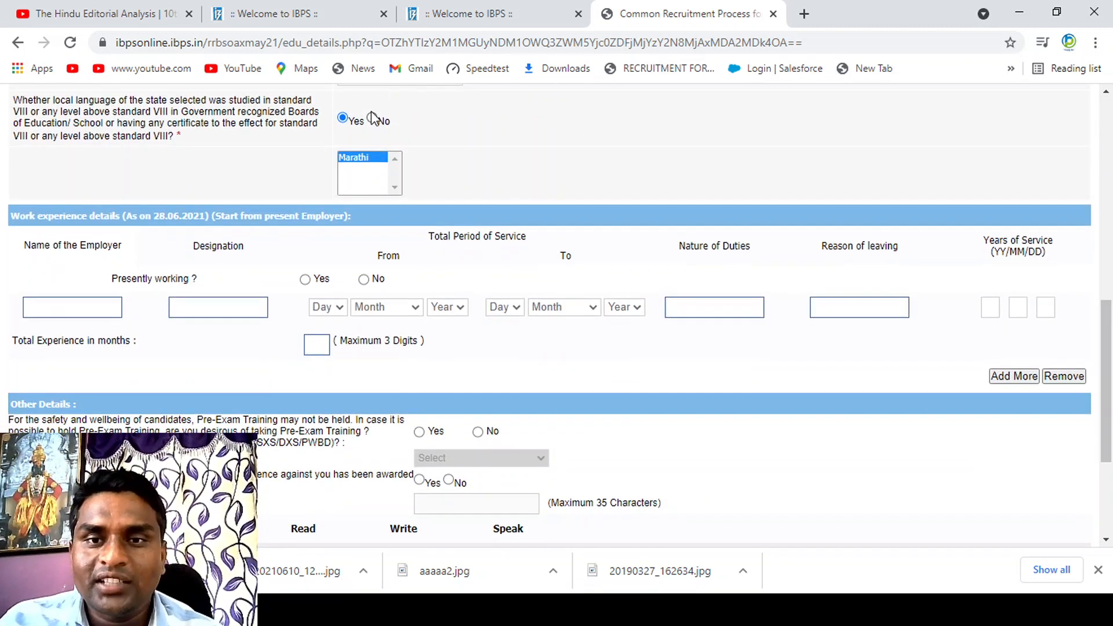
left_click(372, 120)
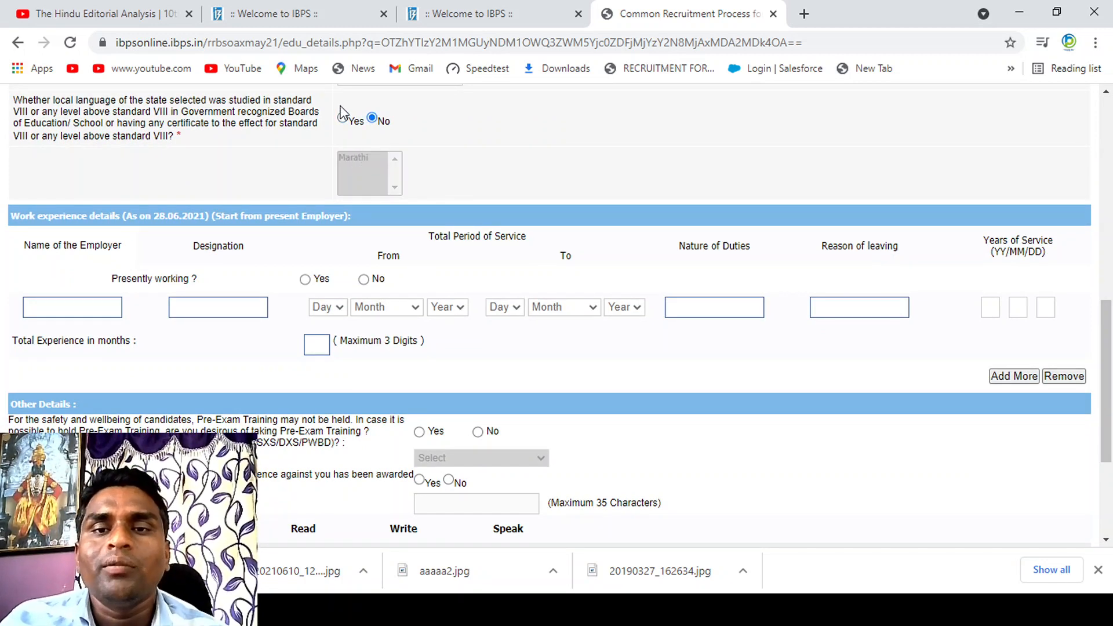
left_click(343, 120)
left_click(374, 159)
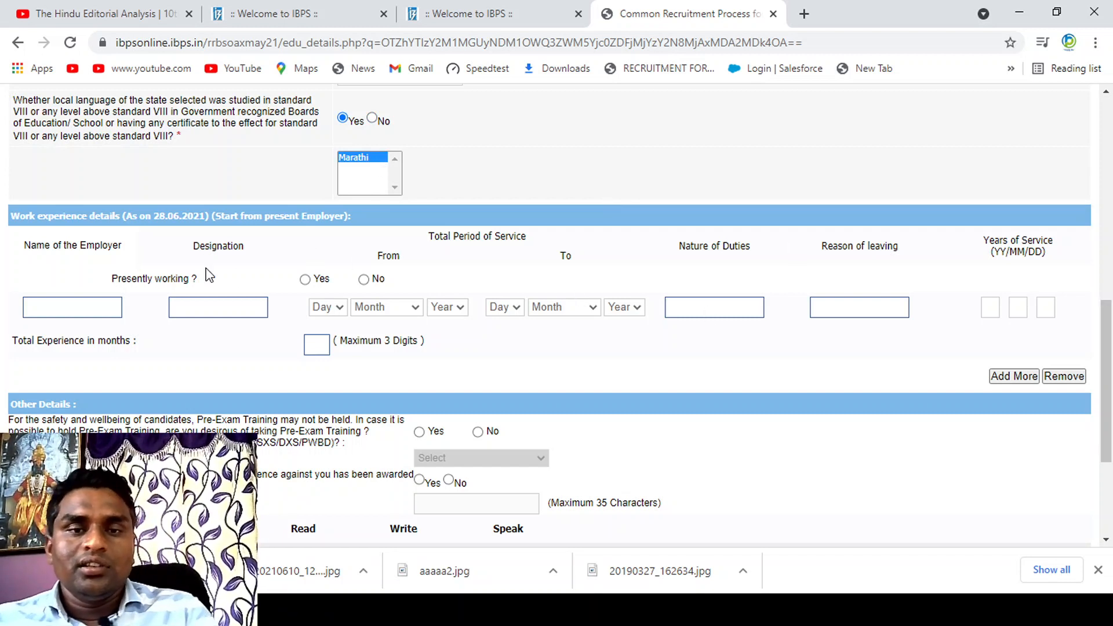
Step: Answer No to presently working and Yes to being desirous of taking Pre-Exam Training
left_click(364, 279)
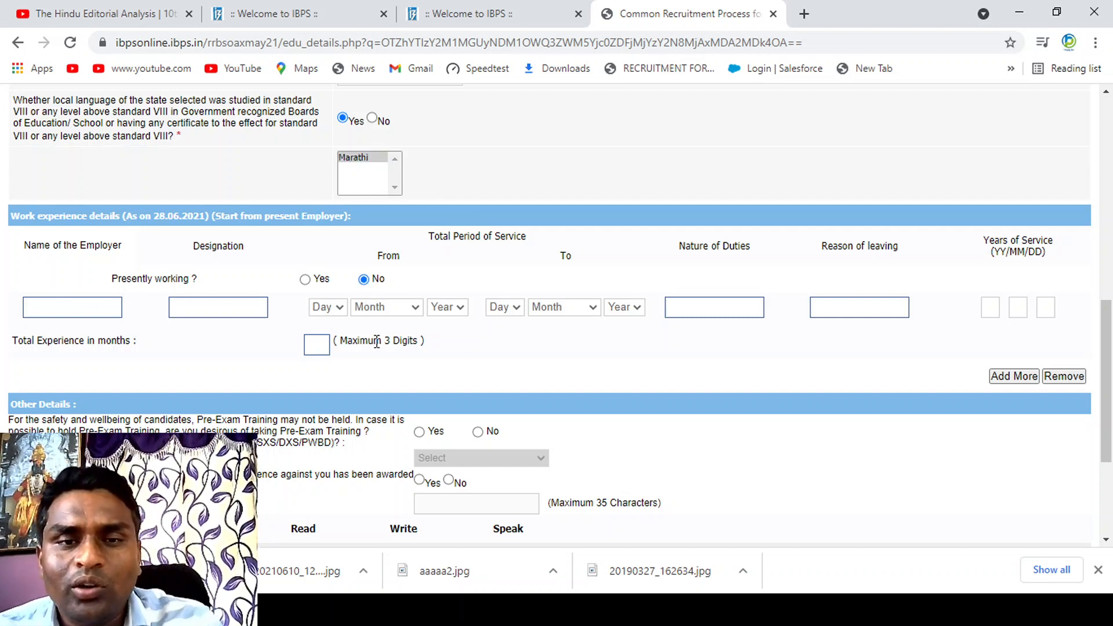
left_click_drag(1109, 346, 1097, 417)
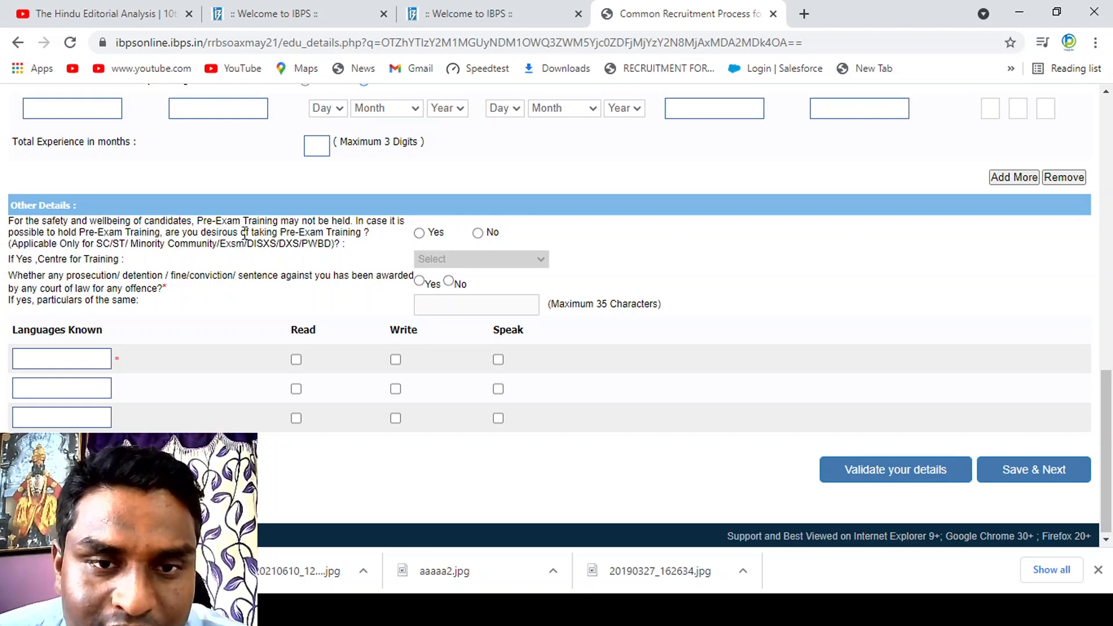
left_click(418, 235)
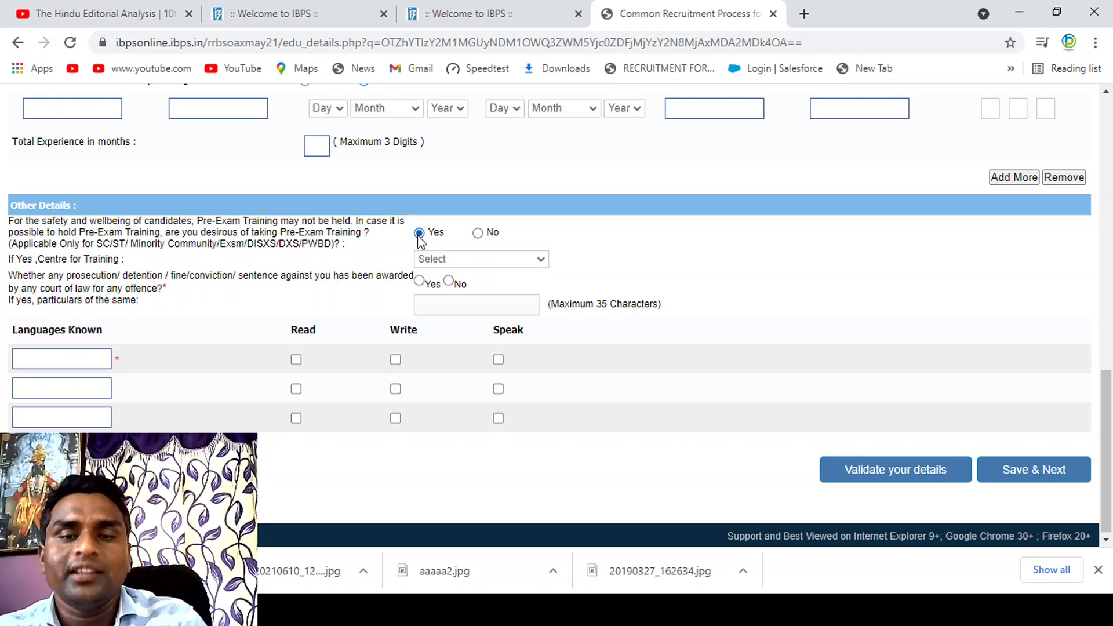
Step: Select Nagpur as the centre for Pre-Exam Training and answer No to any prosecution, detention, fine or conviction by a court
left_click(497, 267)
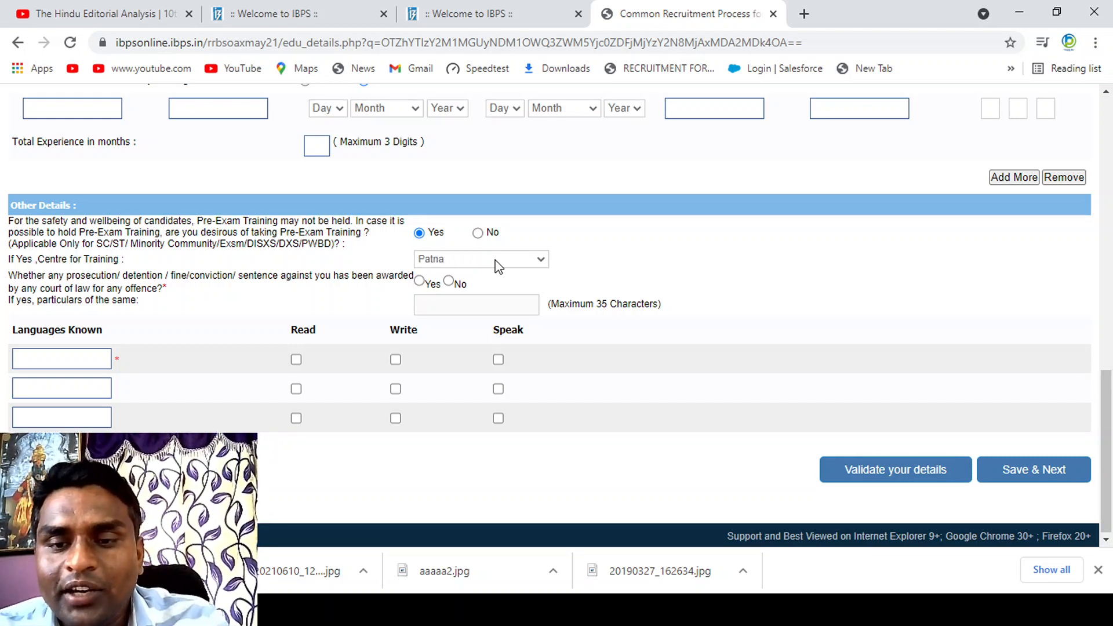
key("p")
key("p")
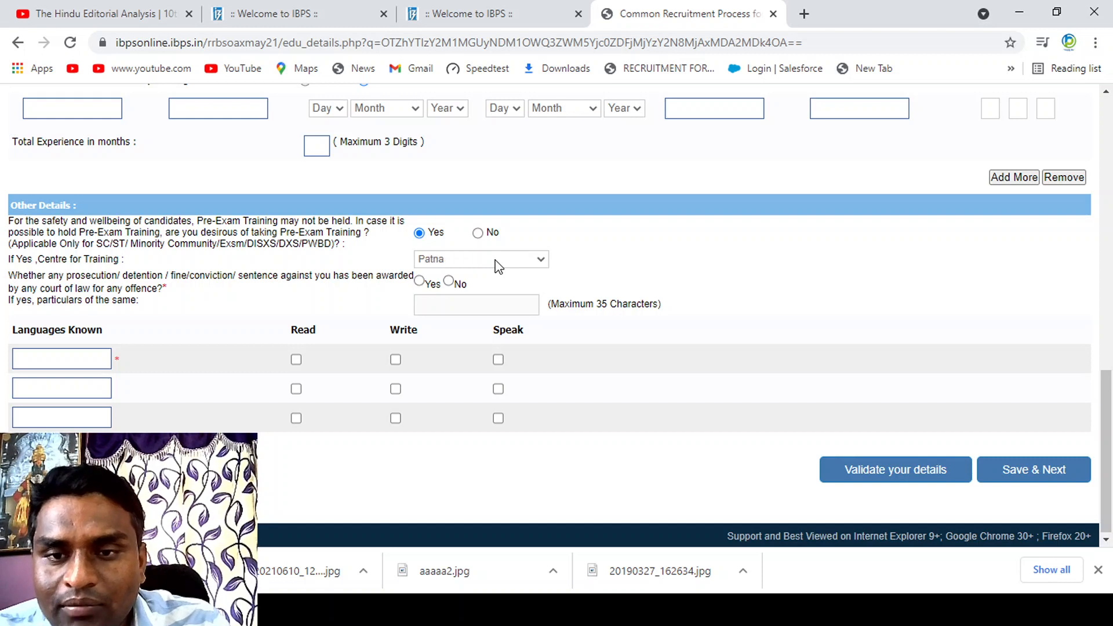
key("Down")
key("Down")
key("Down")
key("Down")
key("Down")
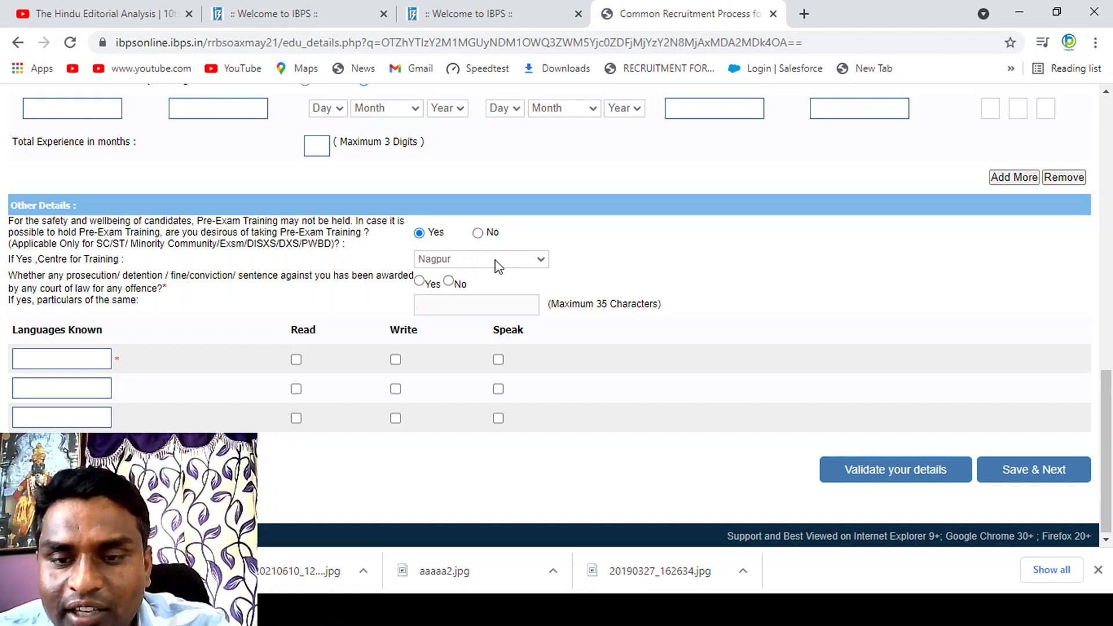
key("Down")
key("Down")
key("Down")
key("Down")
key("Down")
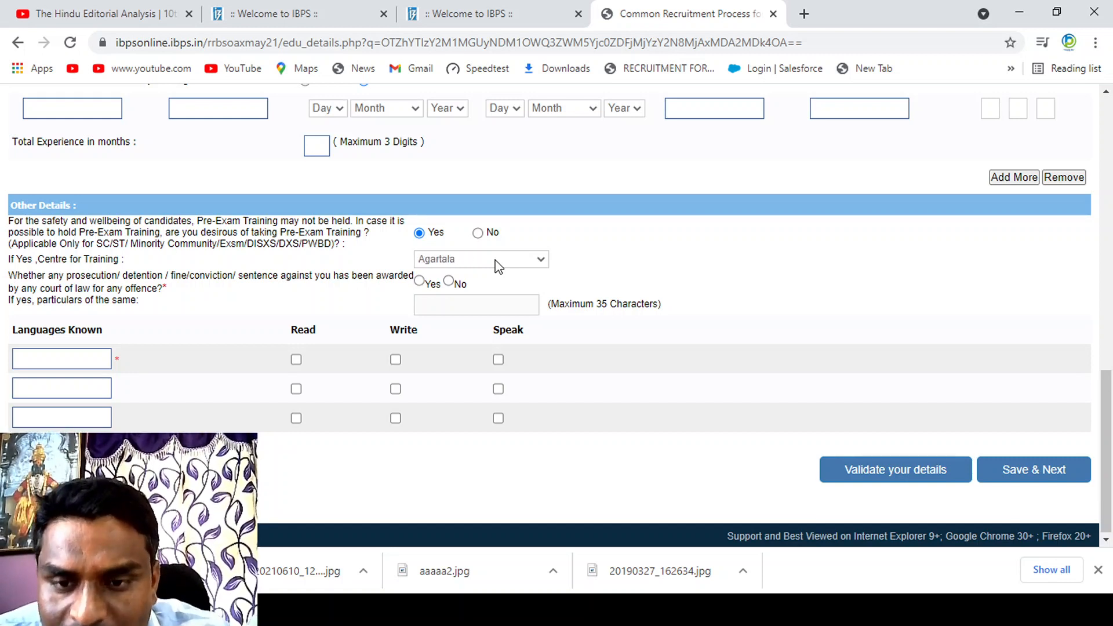
key("Down")
key("Down")
key("Down")
key("Down")
key("Down")
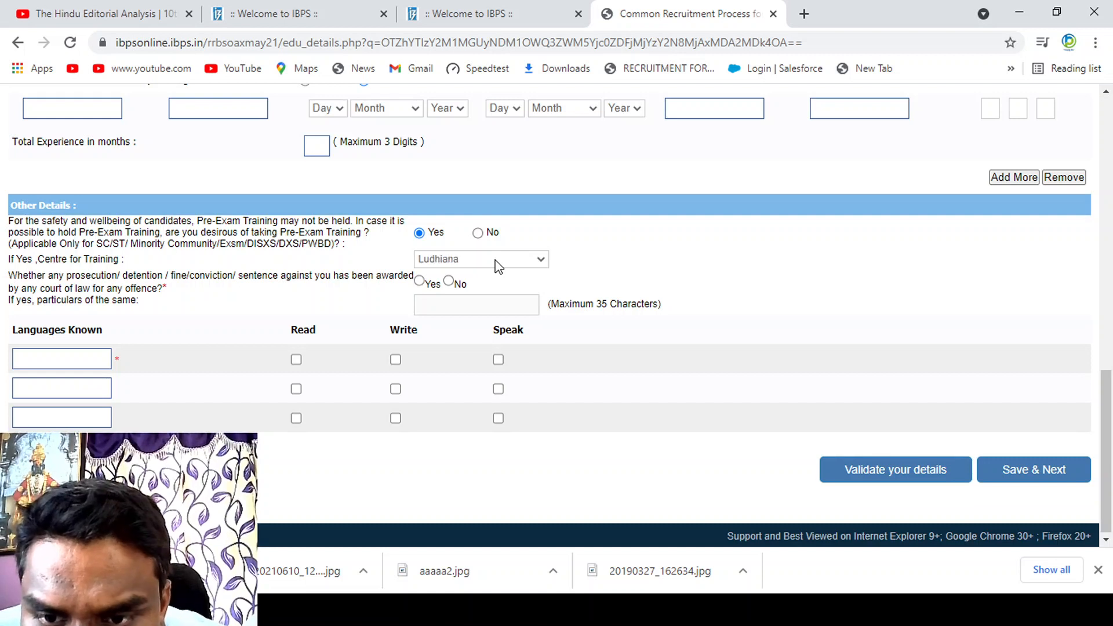
key("Down")
key("Down")
key("Down")
key("Down")
key("Down")
key("Down")
key("Down")
key("Down")
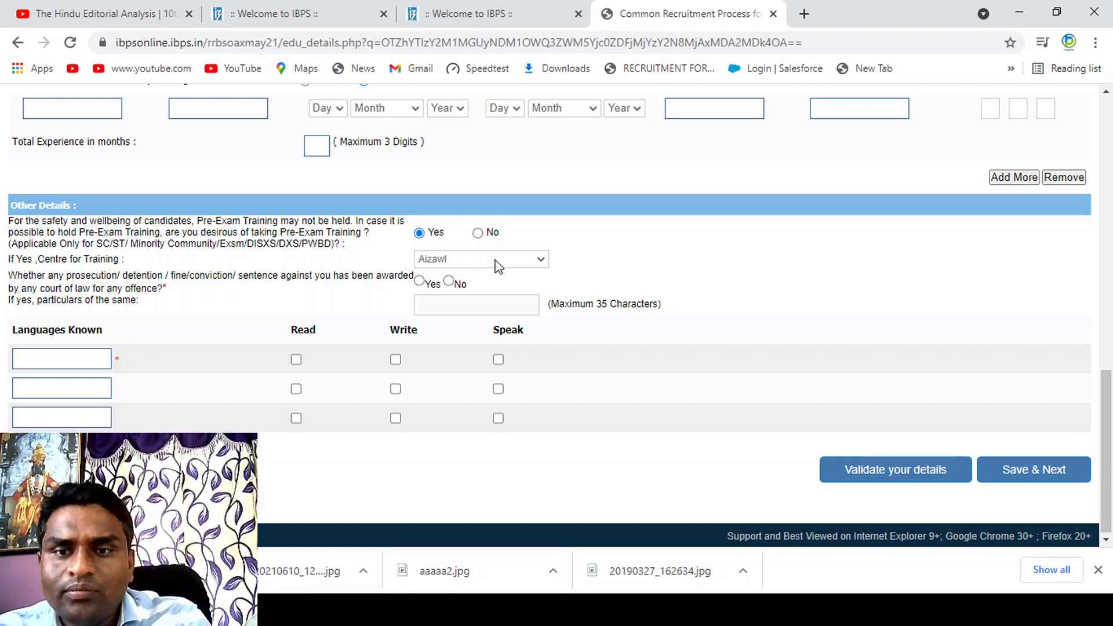
key("Up")
key("Up")
key("Up")
key("Up")
key("Up")
key("Up")
key("Up")
key("Up")
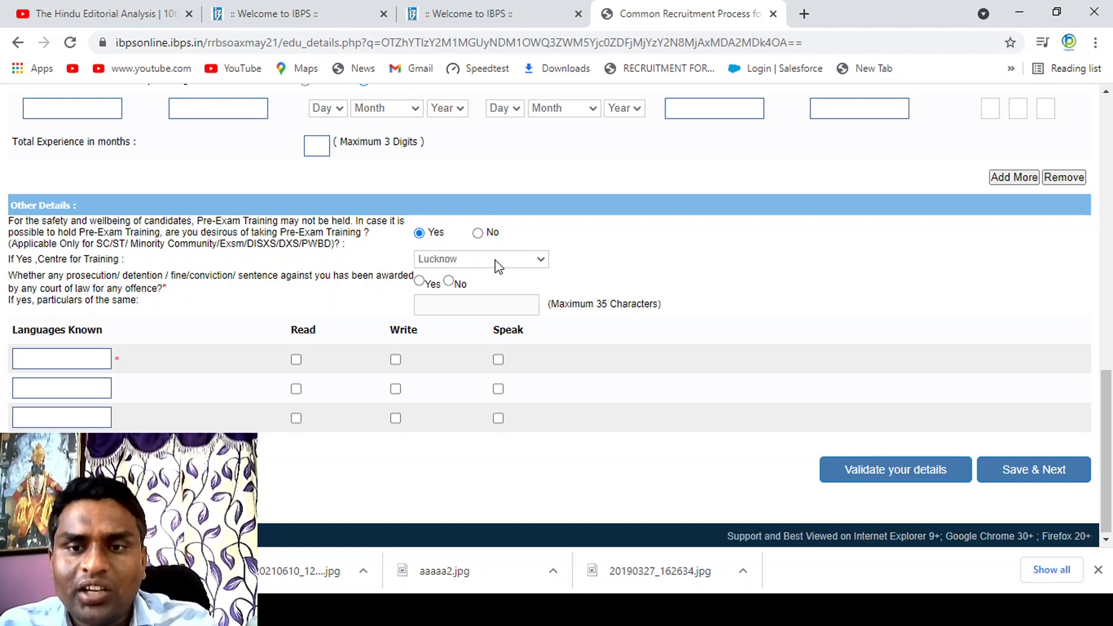
key("Up")
key("Up")
key("Up")
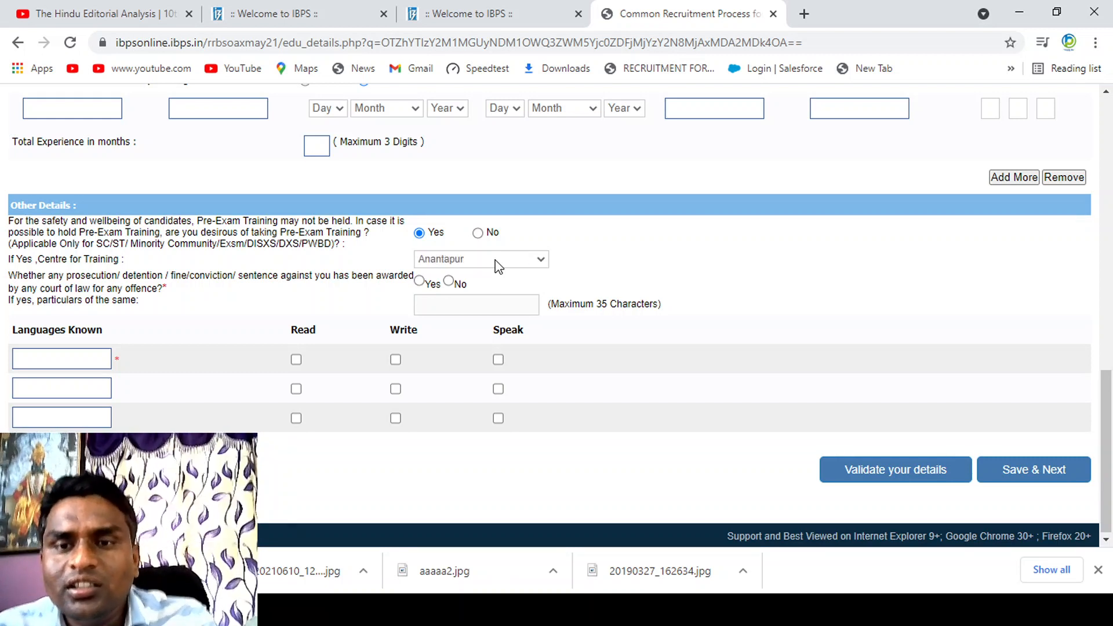
key("Up")
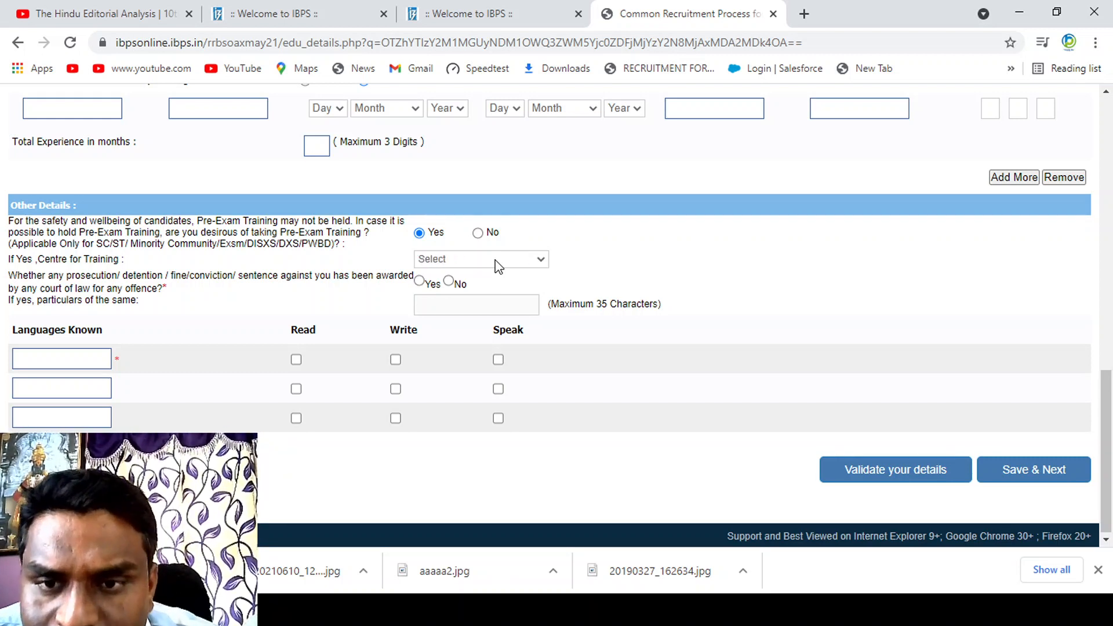
key("Down")
key("Down")
key("Down")
key("Down")
key("Down")
key("Down")
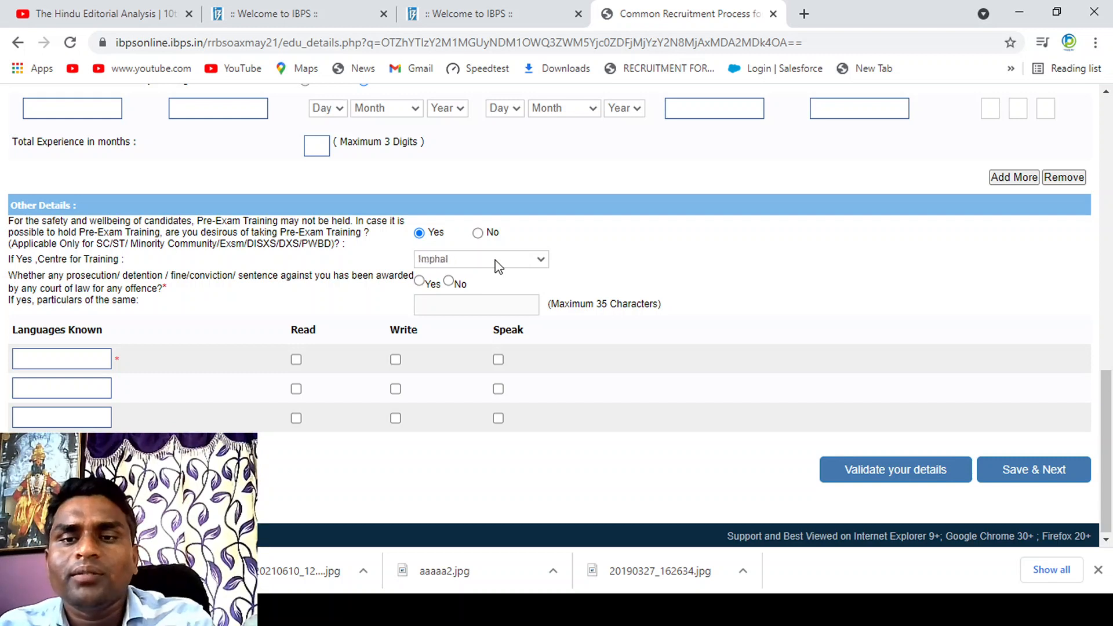
key("Down")
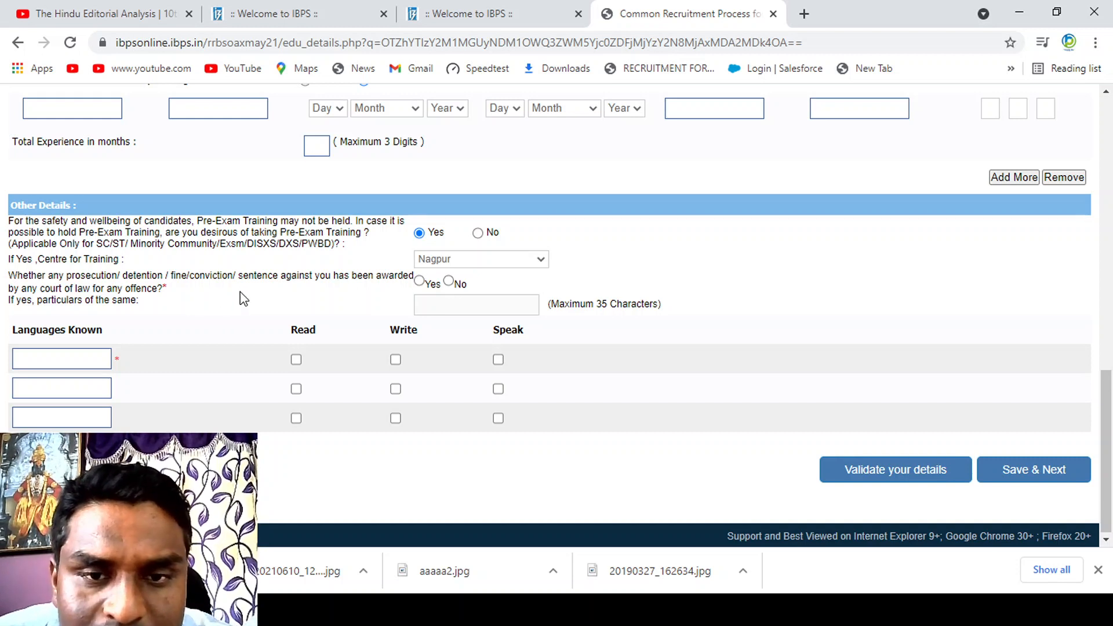
left_click(449, 282)
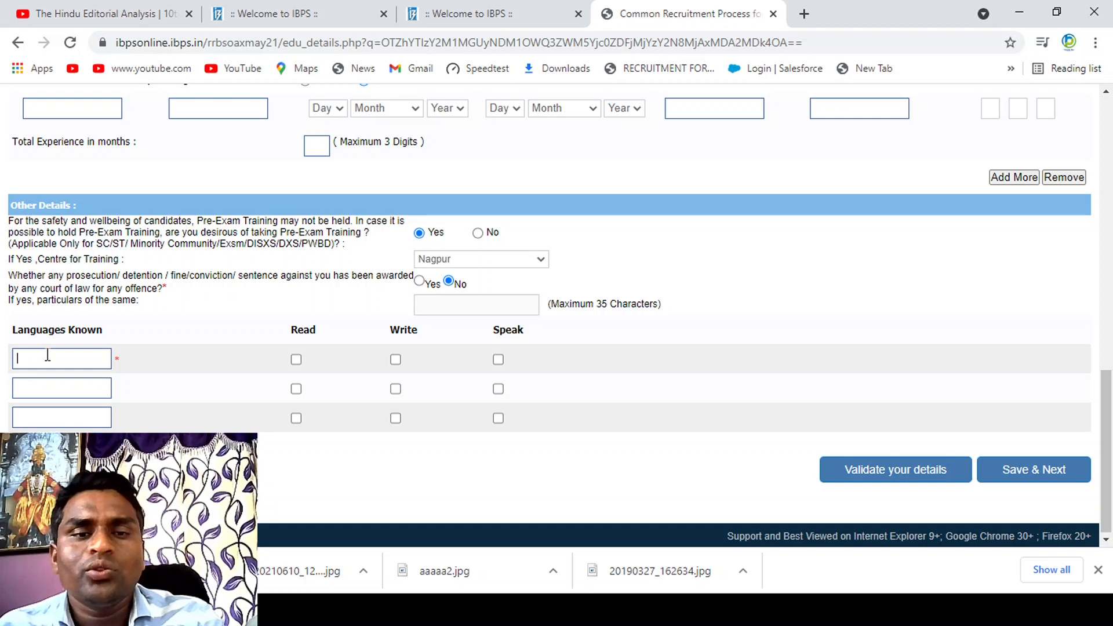
Step: Enter MARATHI as the first known language and mark it as read, written and spoken
type("MARAT")
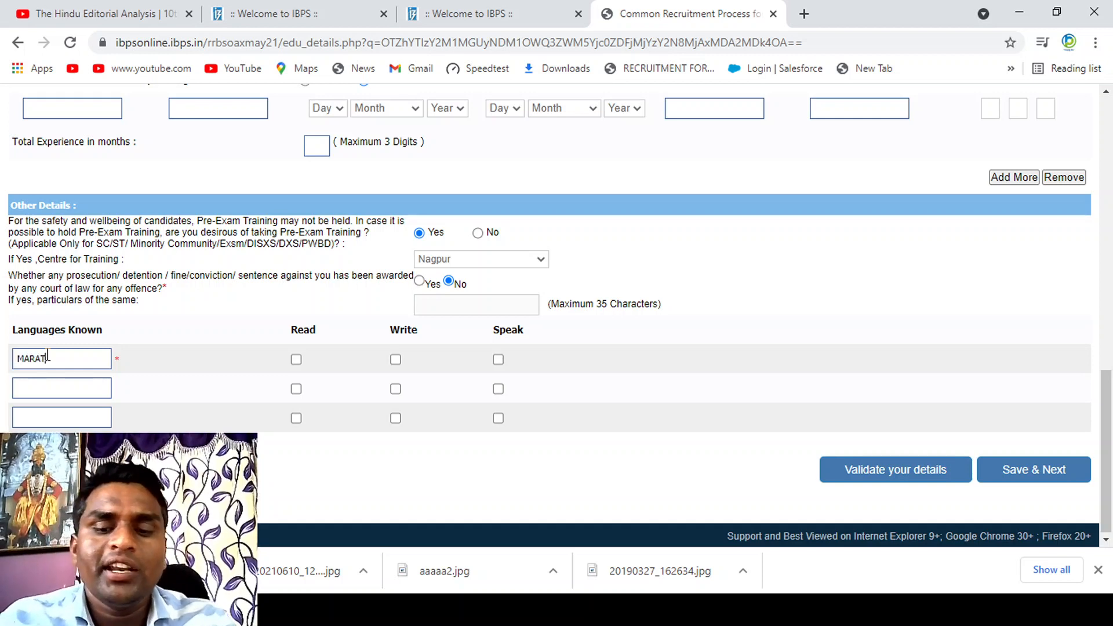
type("HI")
key("Tab")
key("space")
key("Tab")
key("space")
key("Tab")
key("space")
key("Tab")
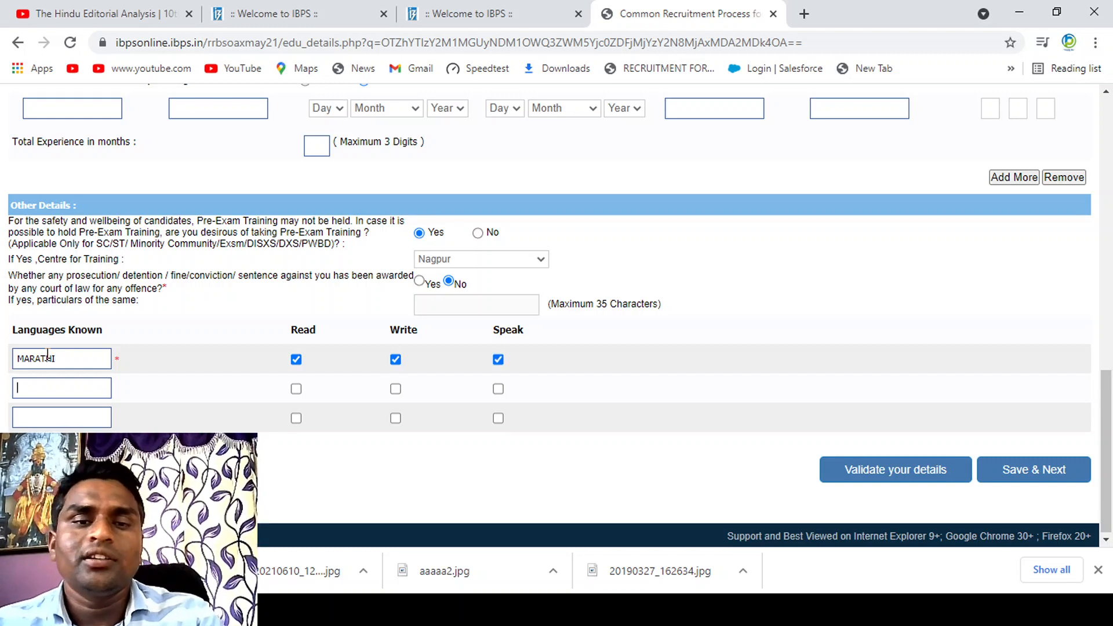
Step: Enter HIDNI as the second known language and mark it as read, written and spoken
type("HIDNI")
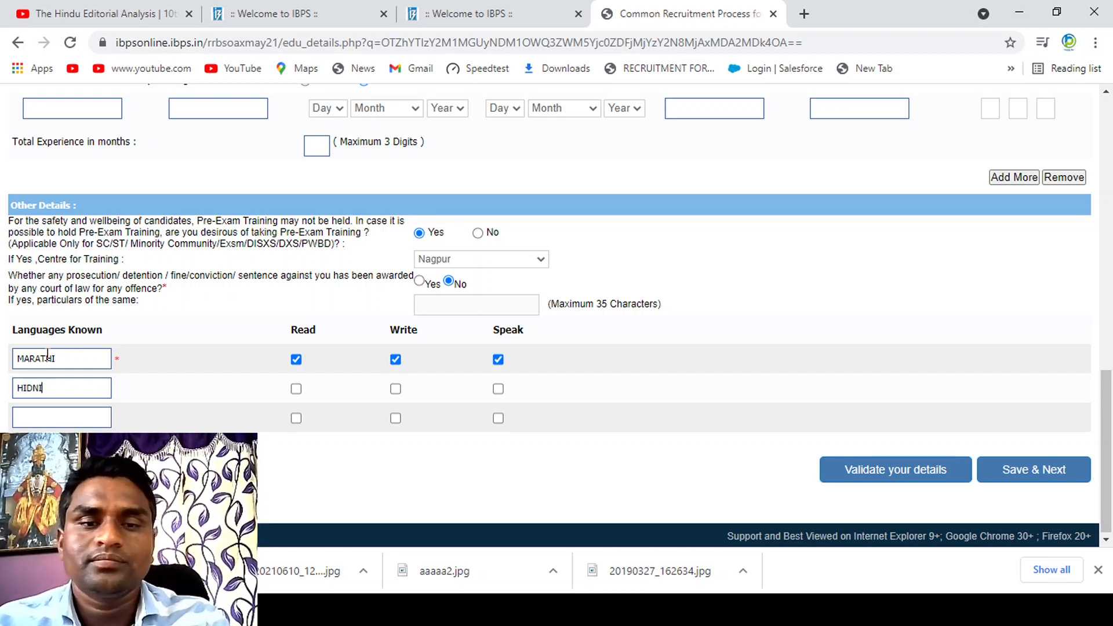
key("Tab")
key("space")
key("Tab")
key("space")
key("Tab")
key("space")
key("Tab")
Step: Enter ENGLISH as the third known language and mark it as read, written and spoken
type("ENGLISH")
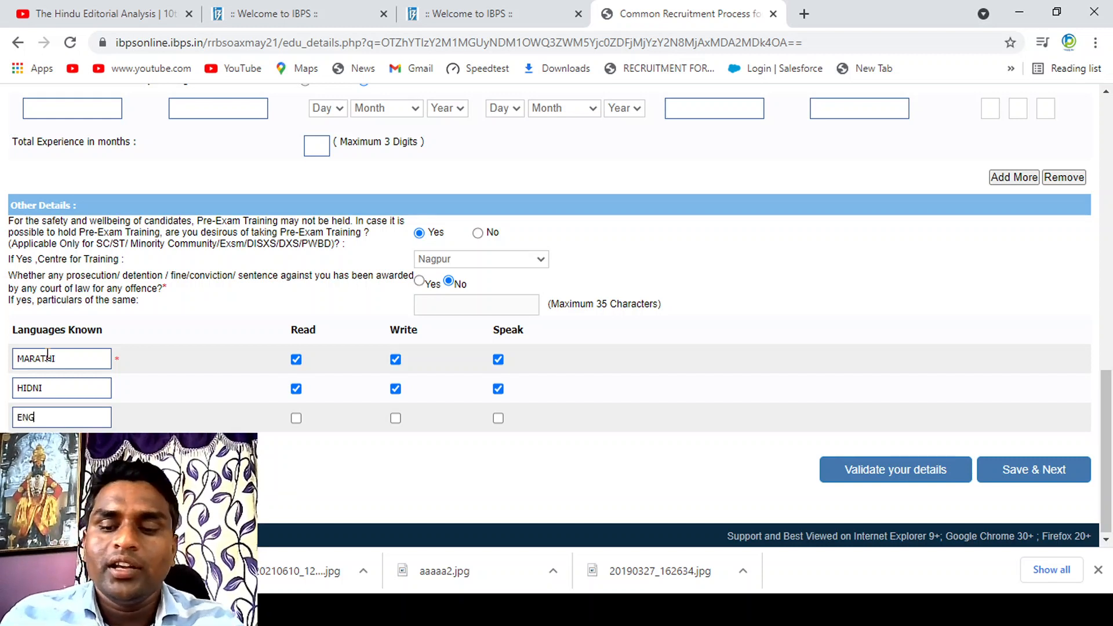
key("Tab")
key("space")
key("Tab")
key("space")
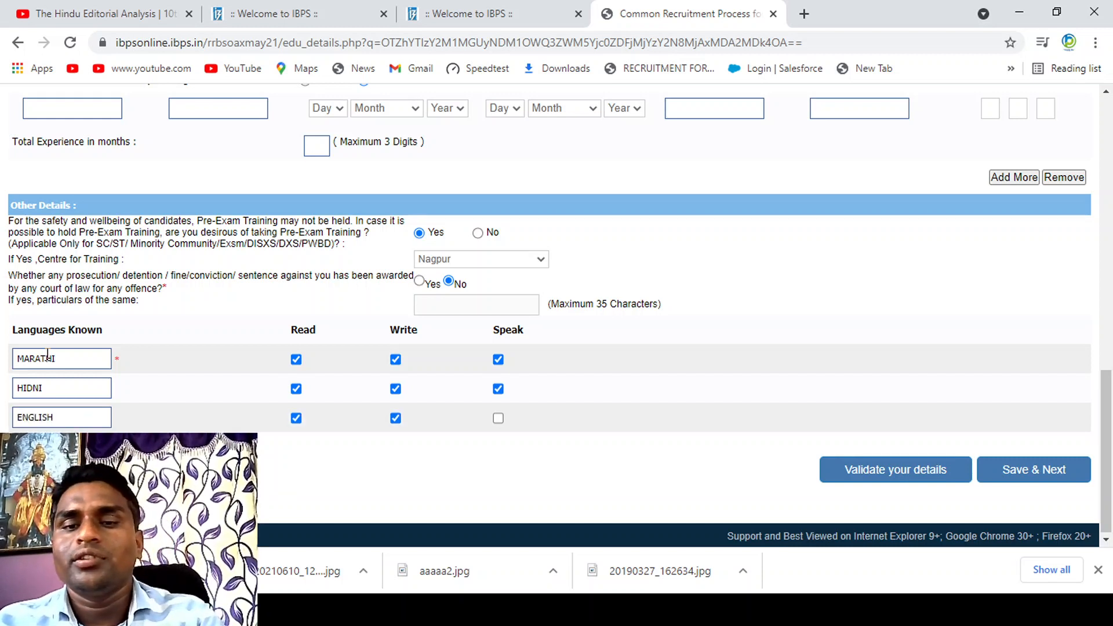
key("Tab")
key("space")
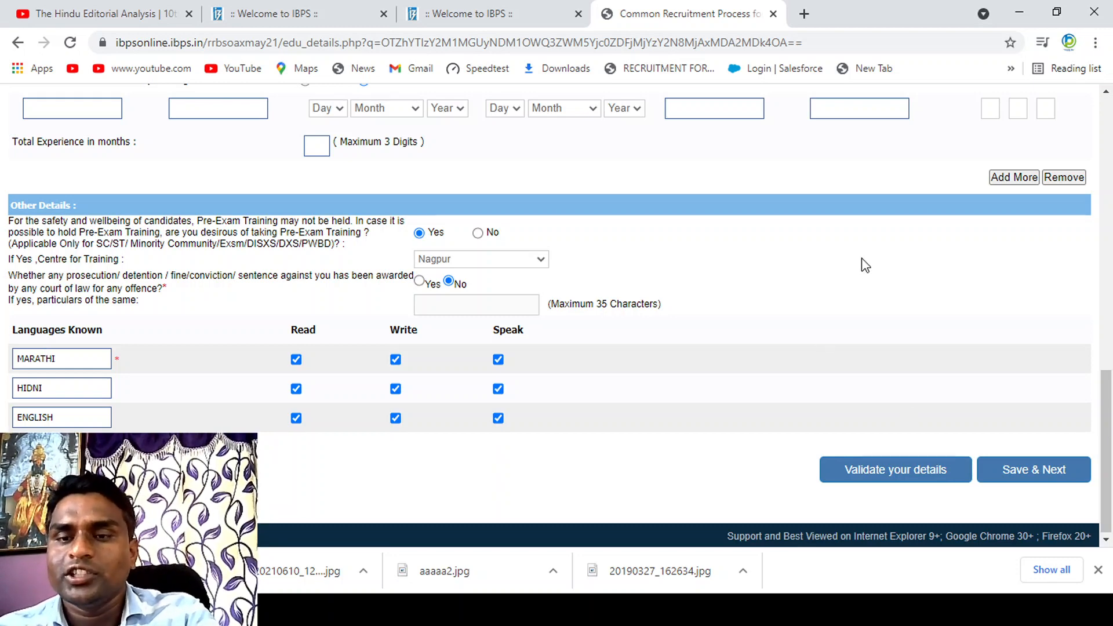
Step: Change the day of the Post Graduation date of passing to 14
scroll(865, 265, "up", 4)
scroll(861, 264, "up", 5)
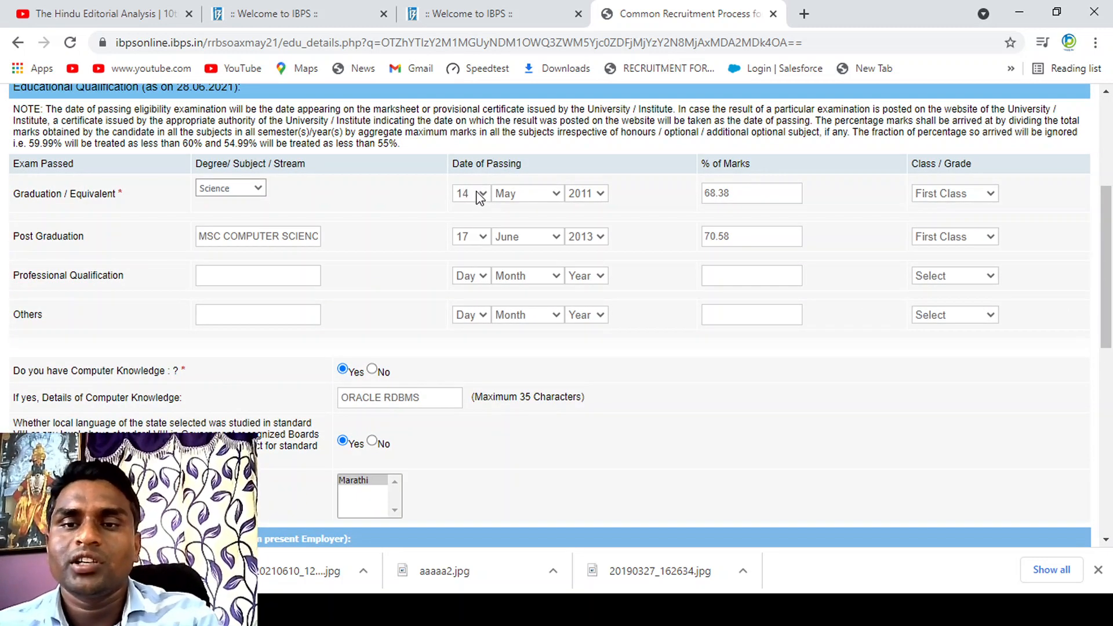
key("Up")
key("Up")
key("Up")
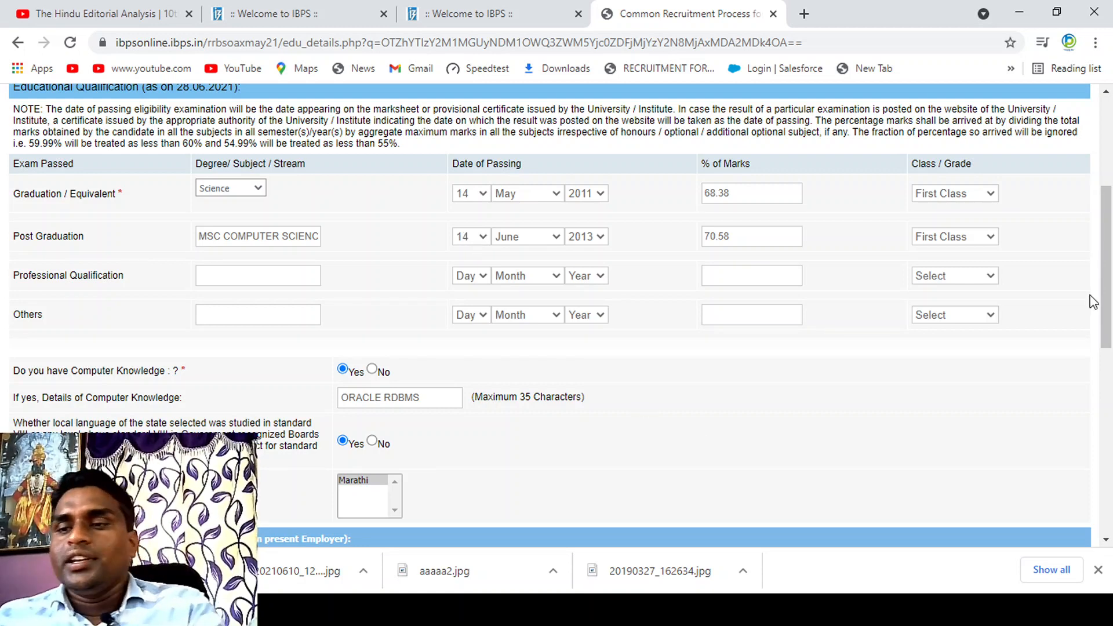
Step: Validate the qualification, experience and language details, then save them and continue to the bank preferences
left_click_drag(1107, 300, 1107, 477)
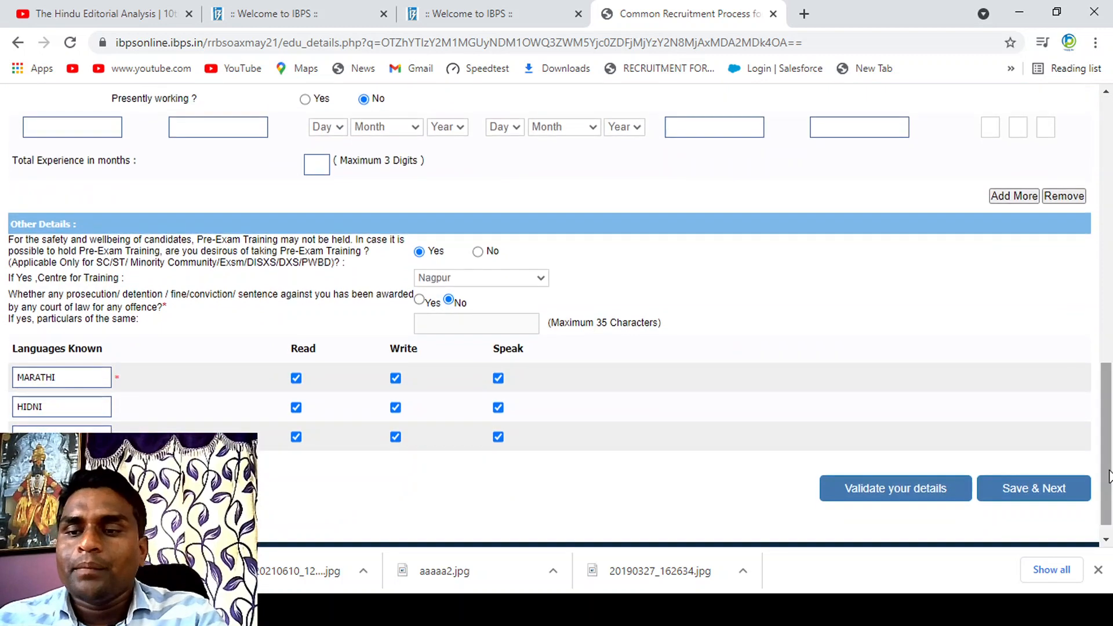
left_click(886, 488)
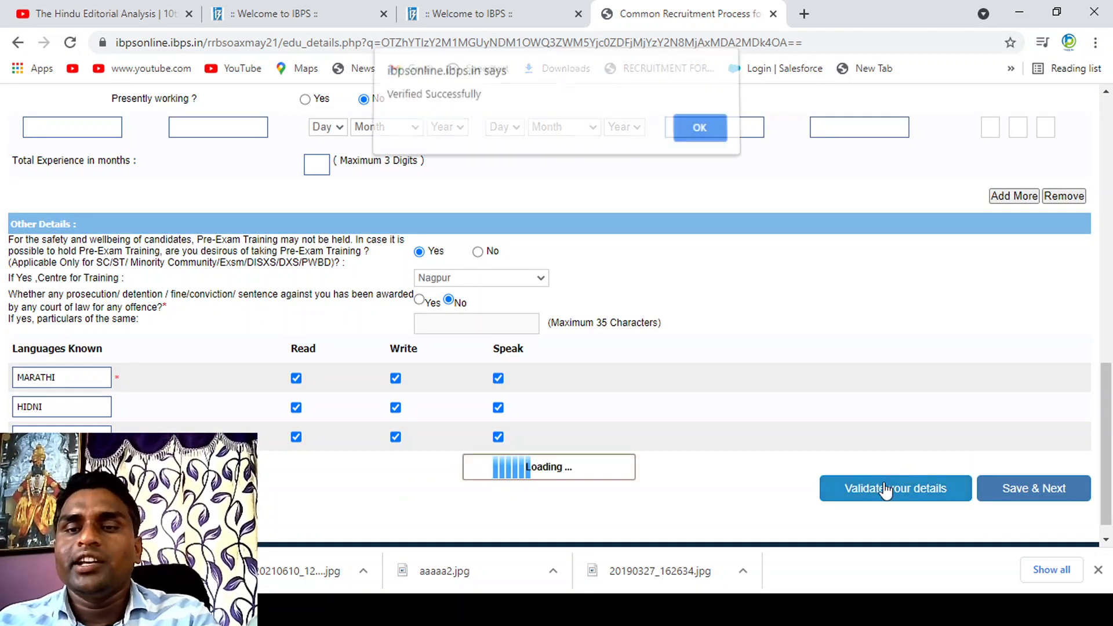
left_click(705, 129)
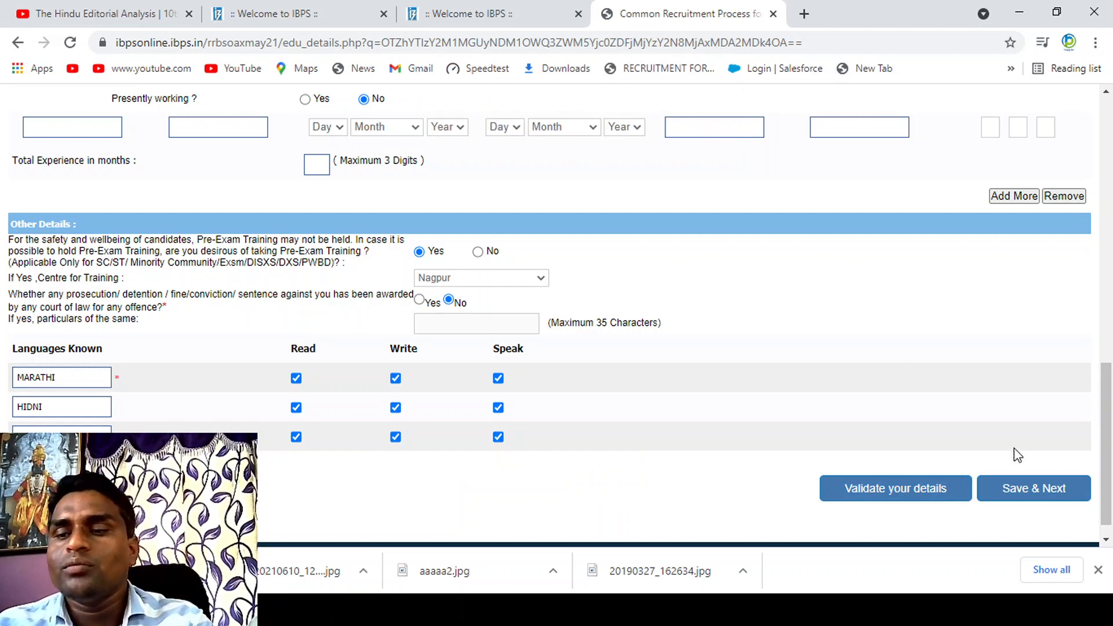
left_click(1042, 495)
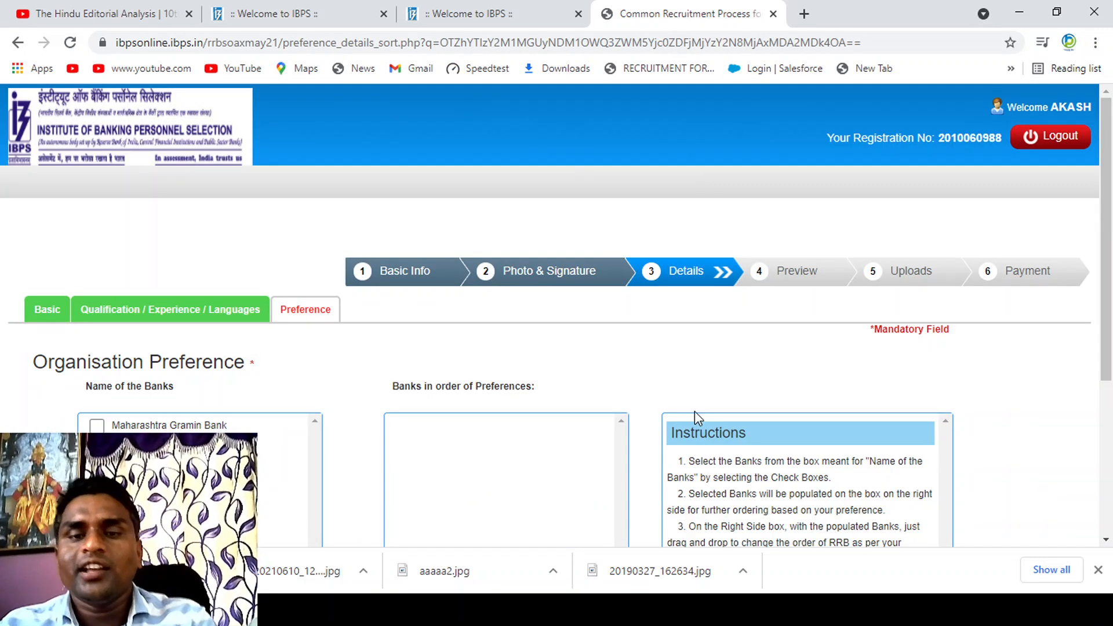
Step: Choose Maharashtra Gramin Bank first and Vidharbha Konkan Gramin Bank second as organisation preferences, and save them to open the preview
left_click(97, 425)
left_click(97, 441)
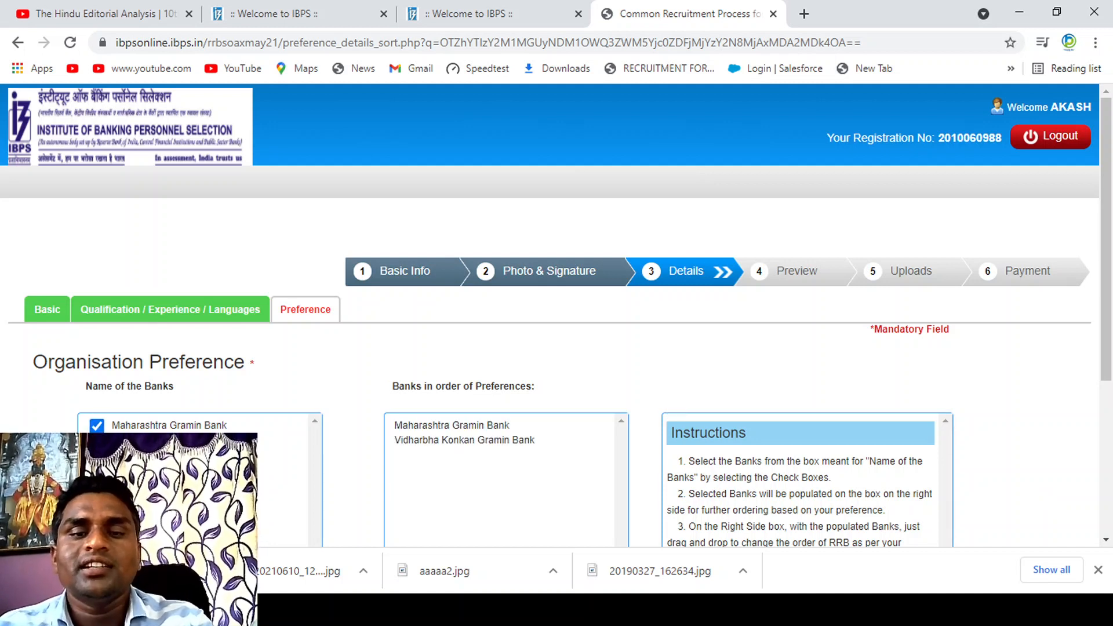
left_click_drag(1111, 275, 1110, 428)
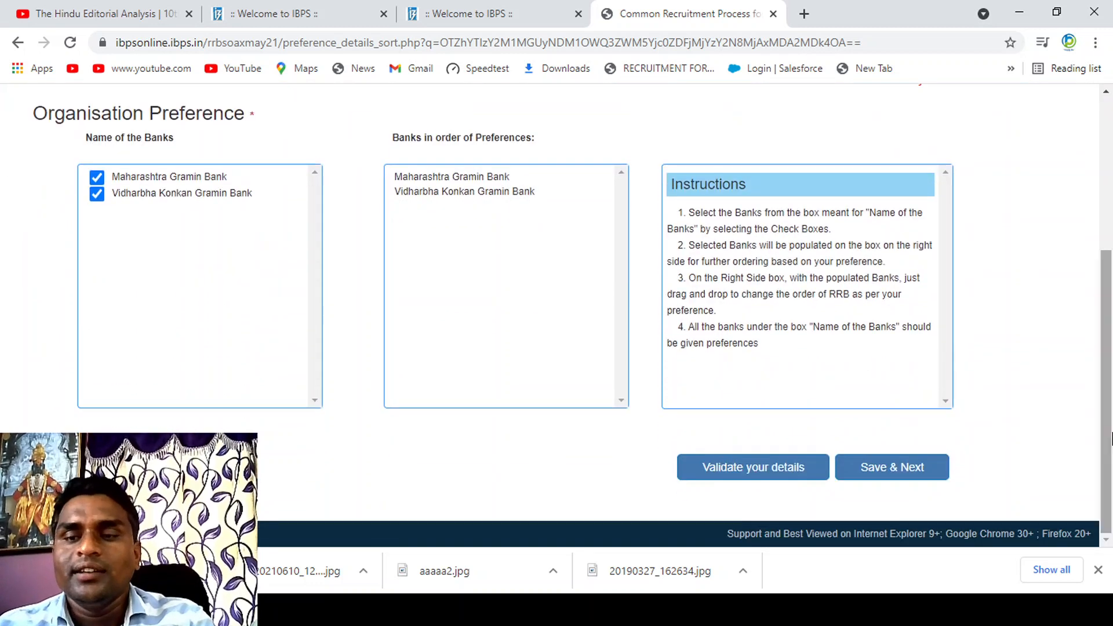
left_click(878, 471)
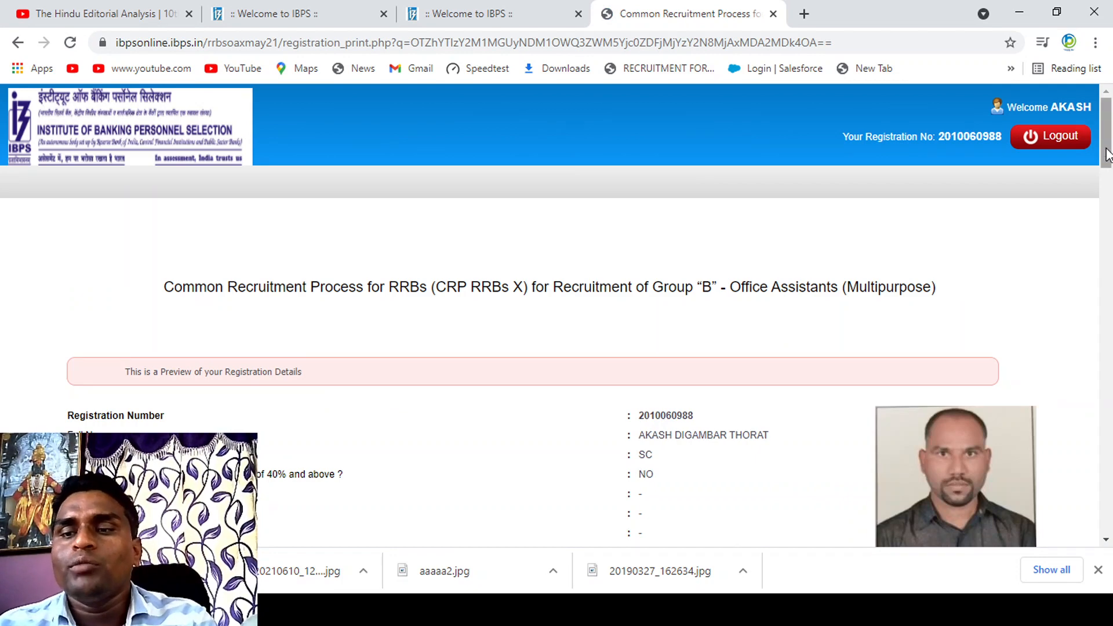
Step: Review the basic details, examination centres, ID proof and application fee sections of the registration preview
scroll(1111, 185, "down", 3)
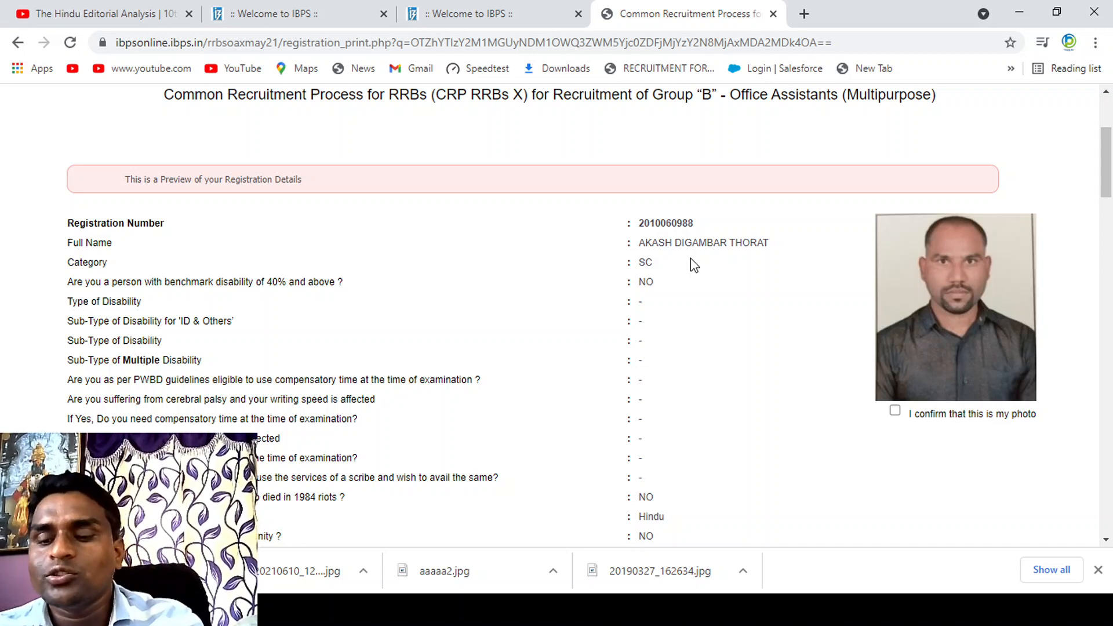
scroll(690, 261, "down", 2)
scroll(690, 259, "down", 3)
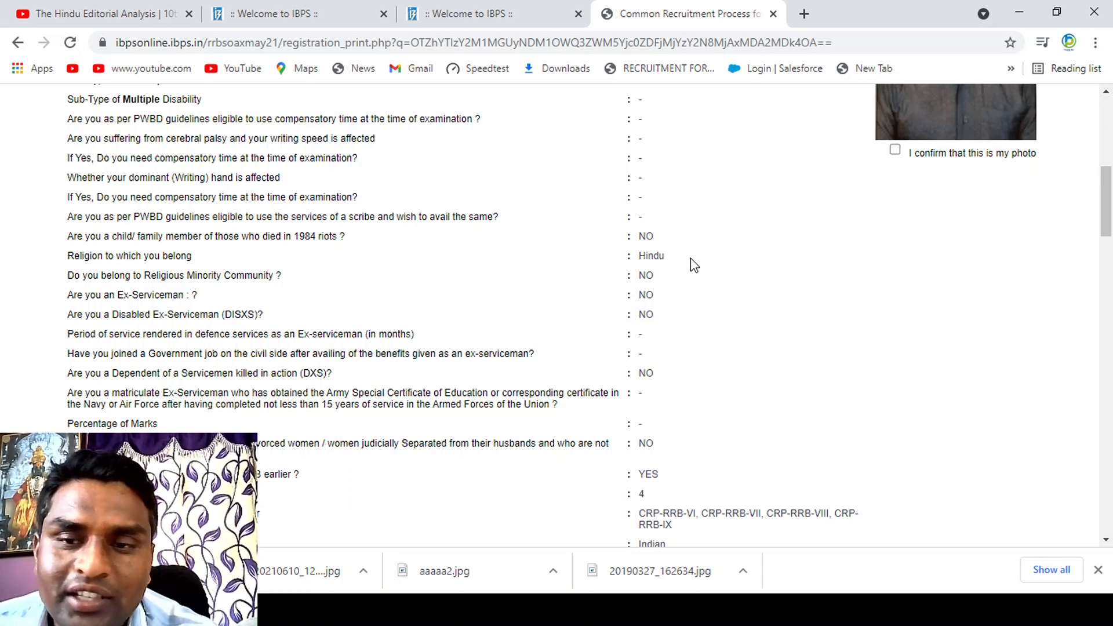
scroll(690, 258, "down", 3)
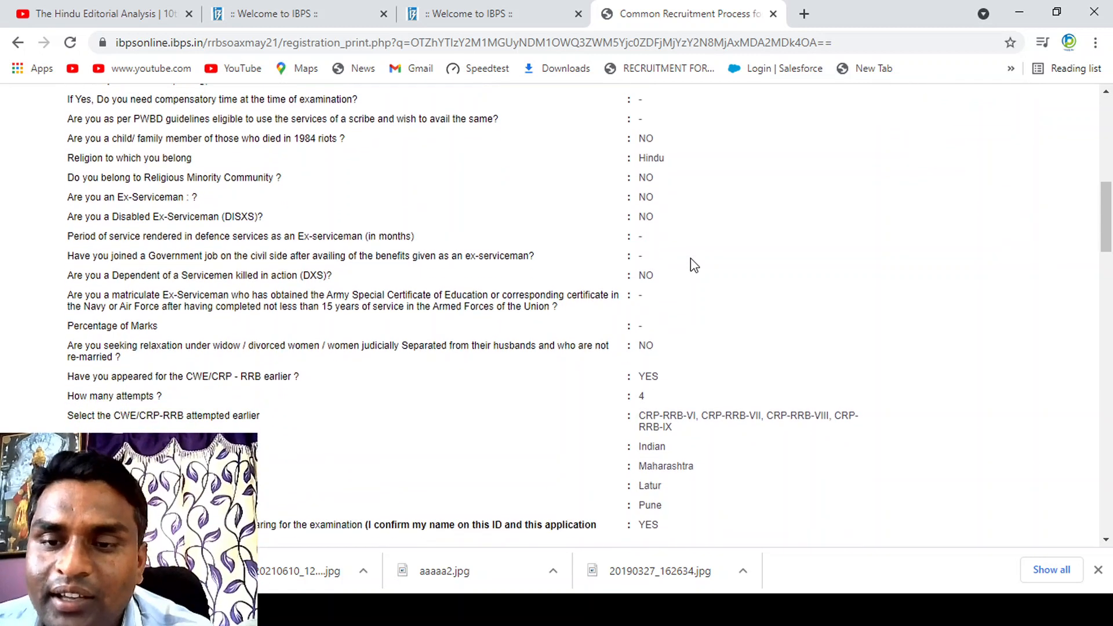
scroll(690, 258, "down", 3)
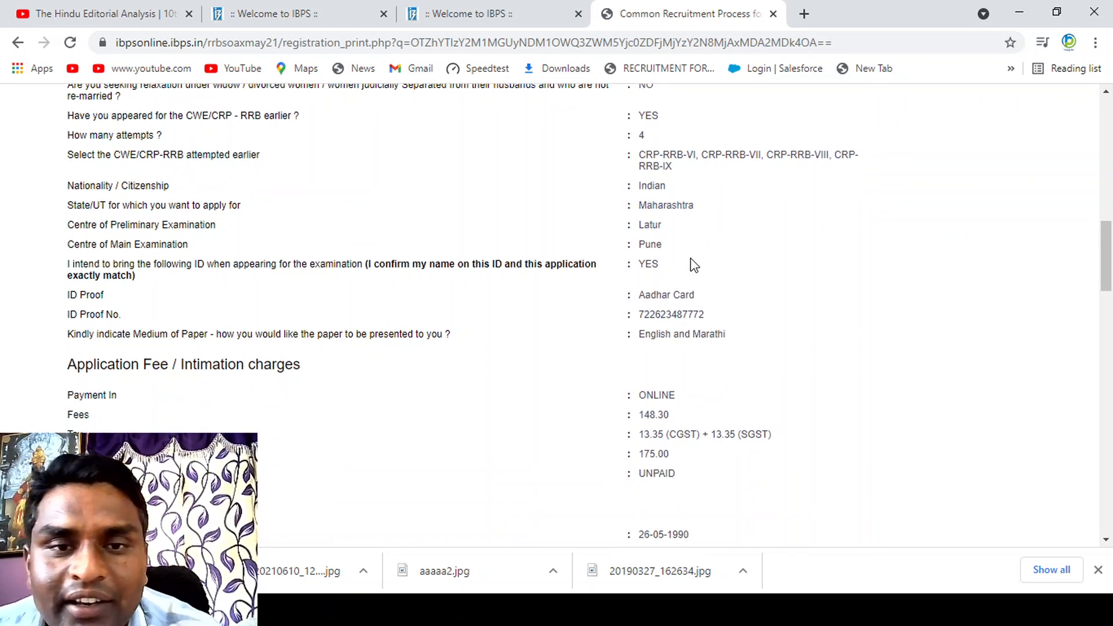
scroll(690, 259, "down", 1)
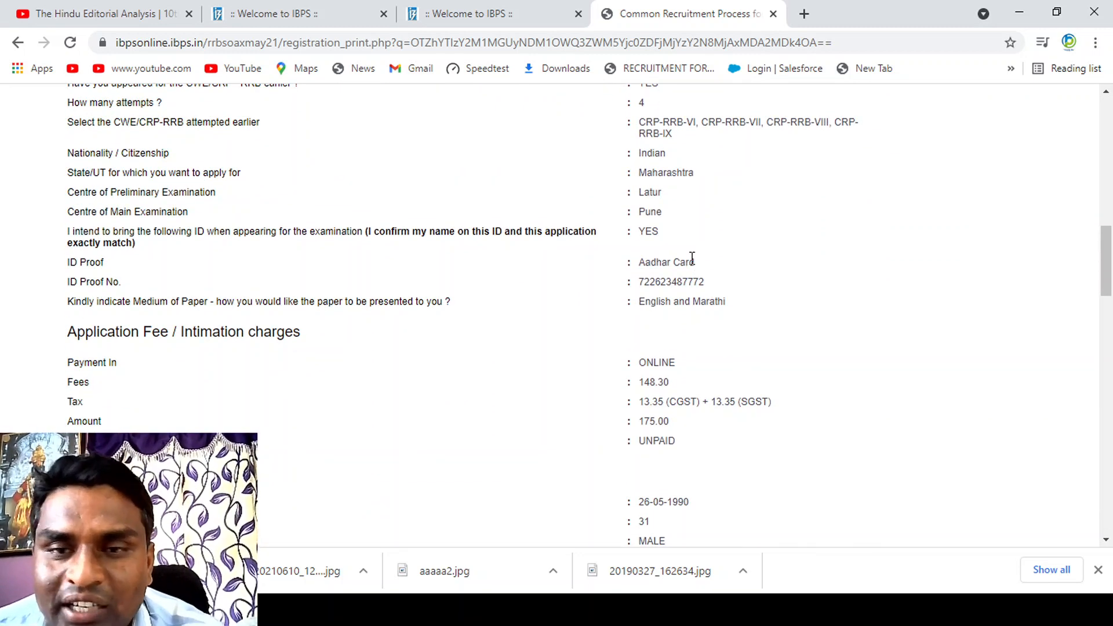
scroll(691, 258, "down", 3)
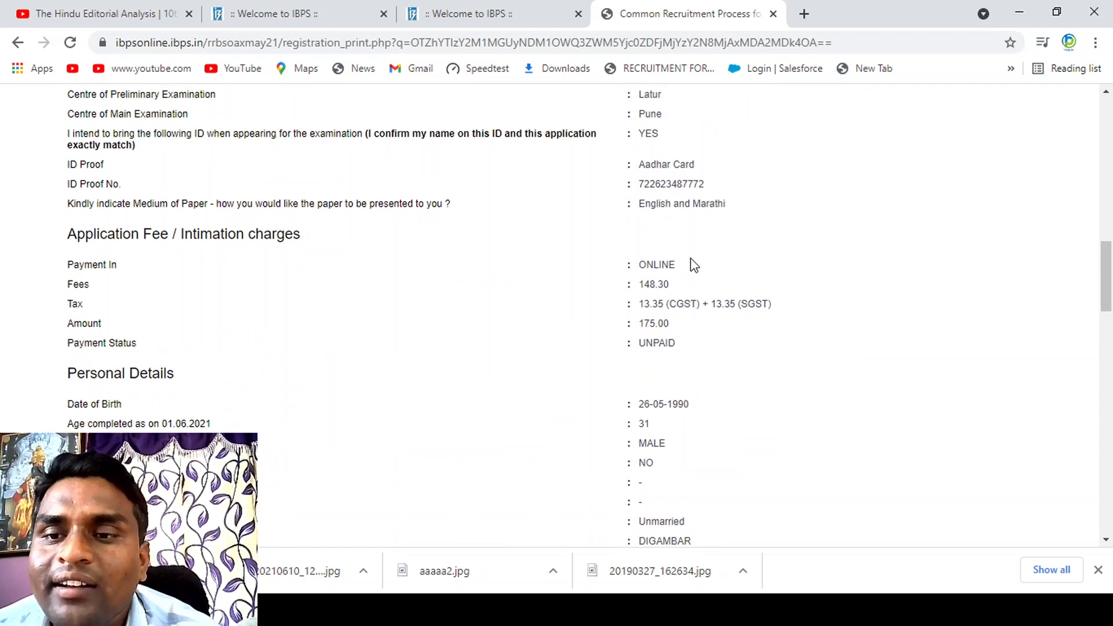
scroll(690, 258, "down", 1)
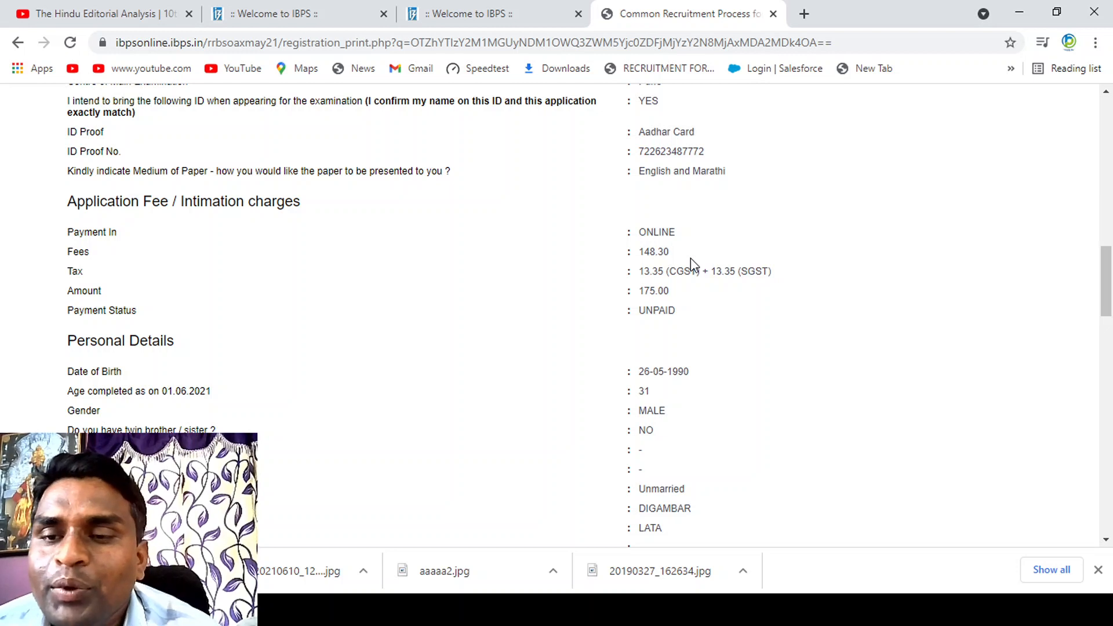
scroll(690, 258, "down", 6)
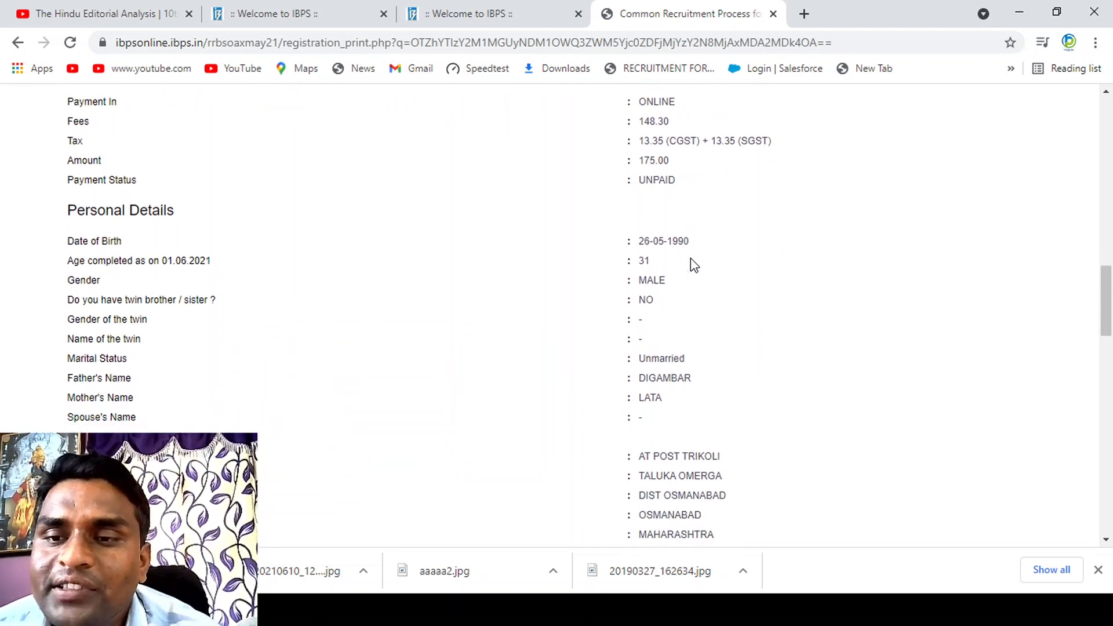
Step: Examine the personal, address, contact, qualification, bank preference and language entries in the preview, down to the declaration
scroll(690, 258, "down", 1)
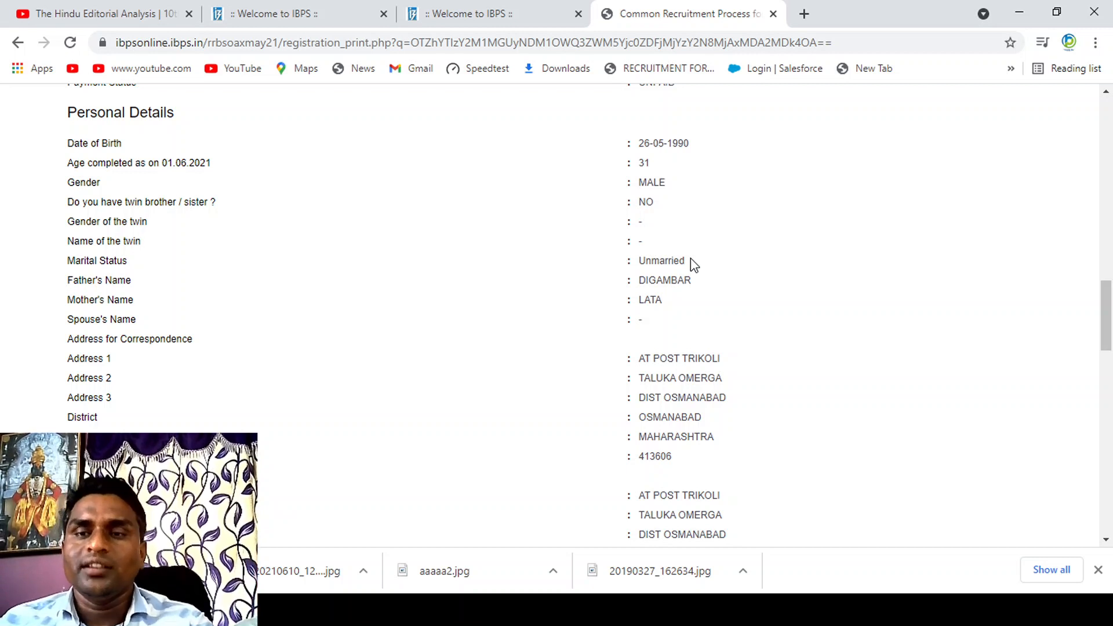
scroll(691, 259, "down", 1)
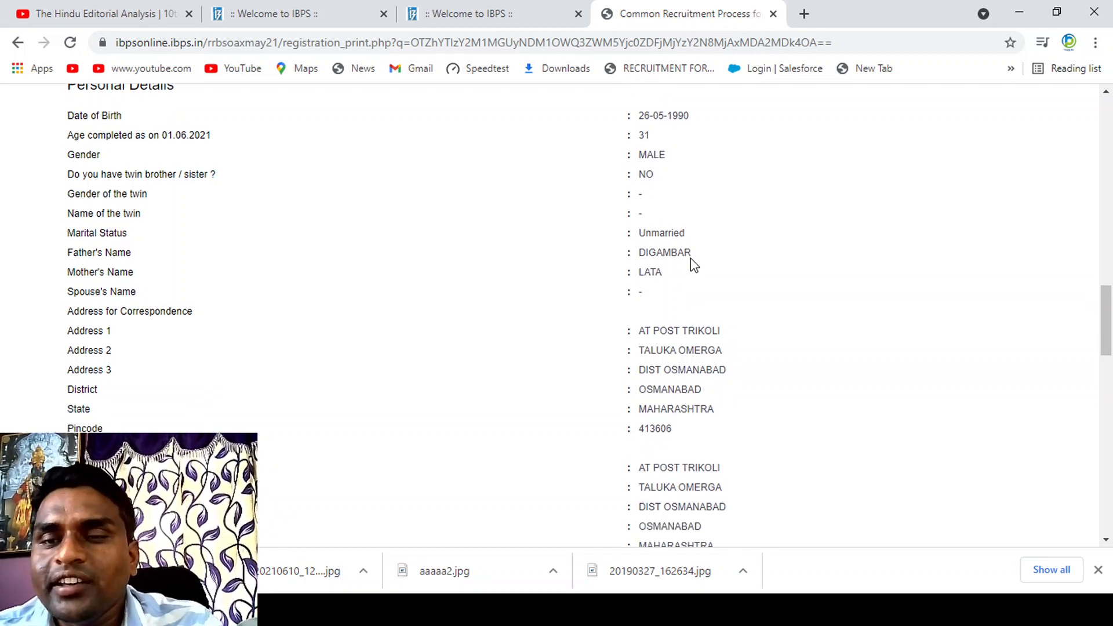
scroll(691, 258, "down", 4)
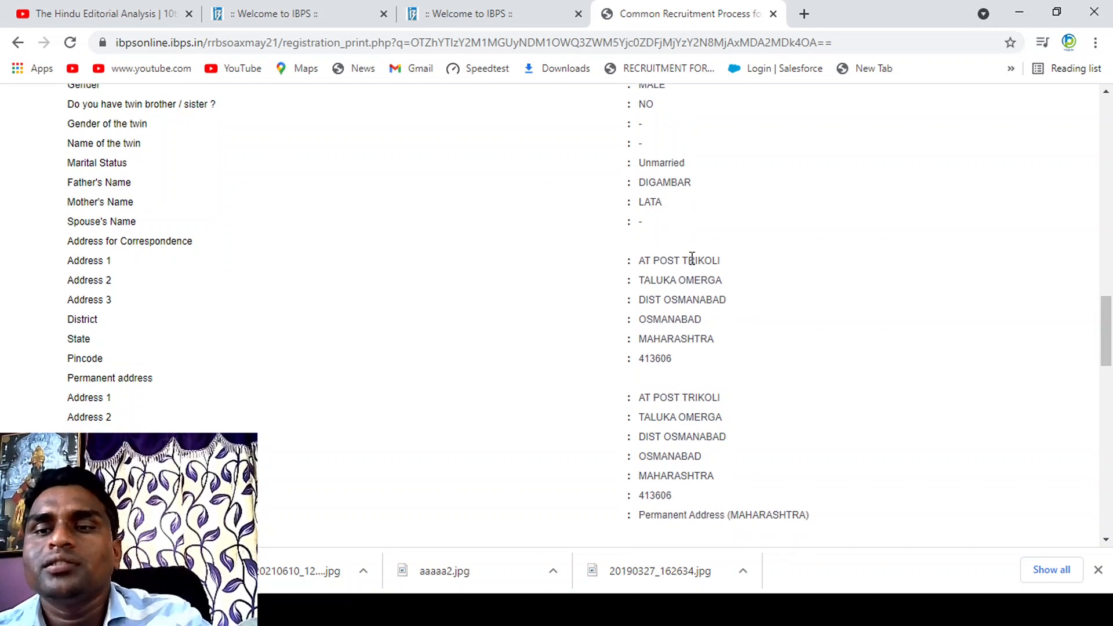
scroll(691, 259, "up", 1)
scroll(692, 259, "down", 3)
scroll(691, 259, "down", 2)
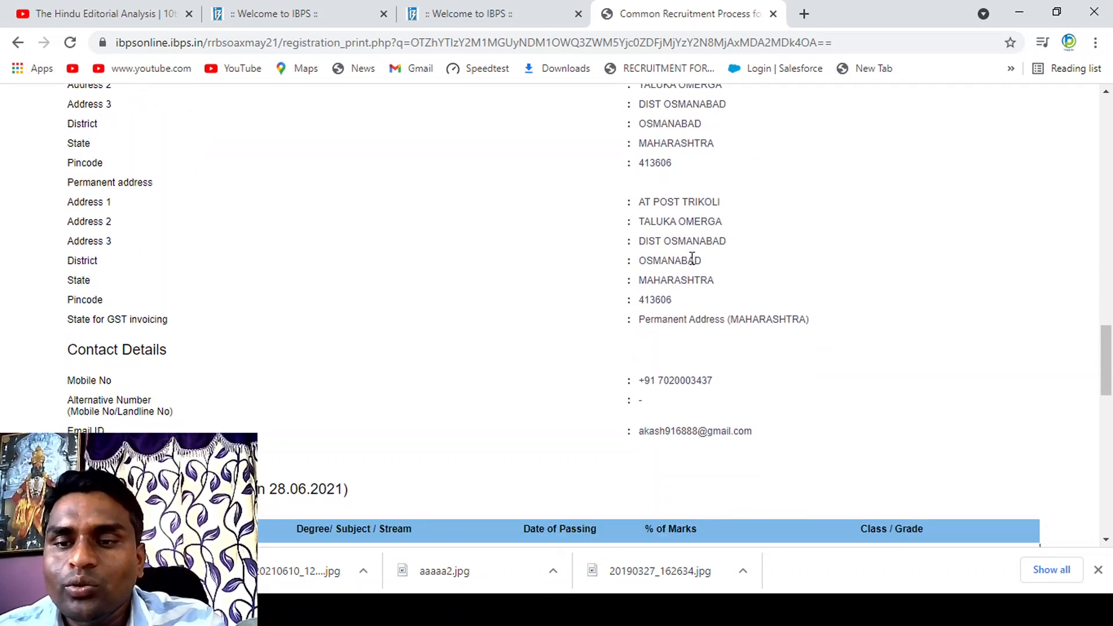
scroll(691, 259, "down", 7)
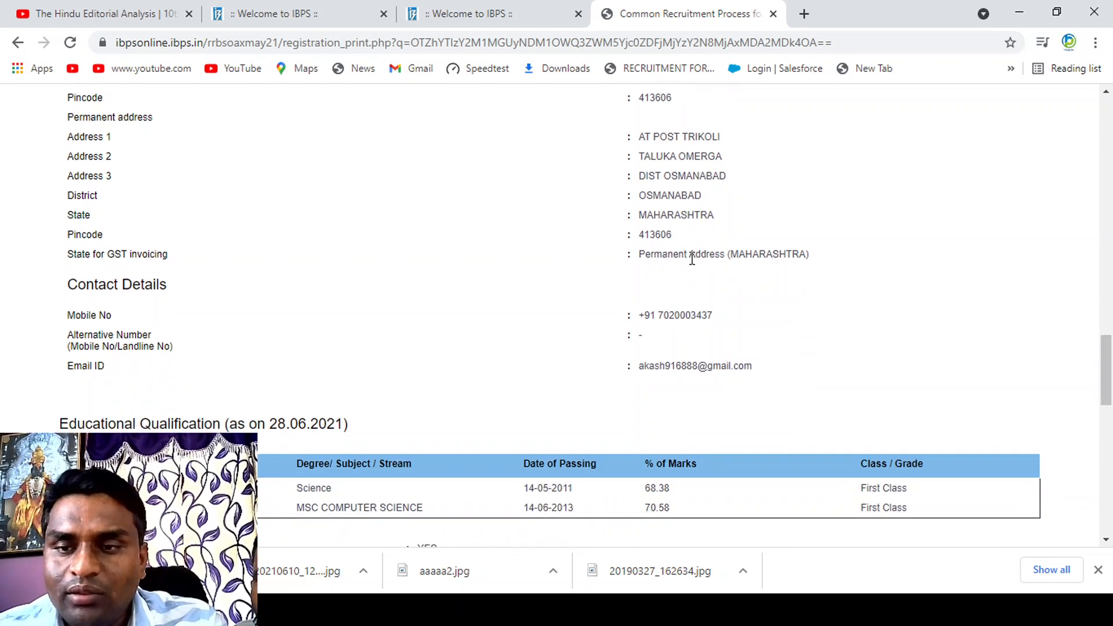
scroll(690, 259, "down", 3)
scroll(690, 258, "up", 1)
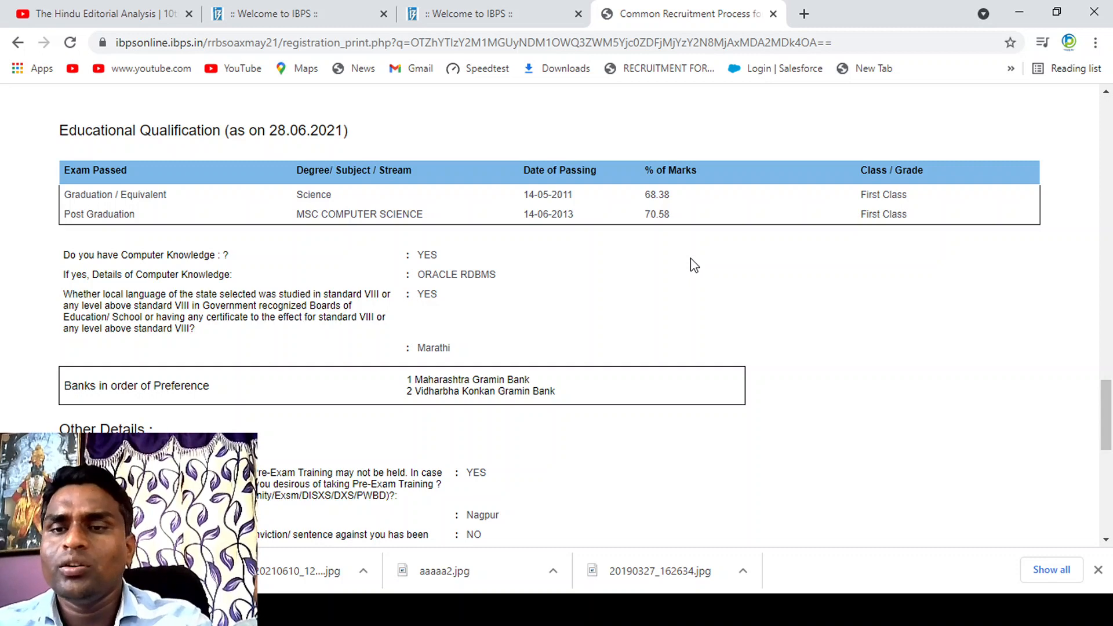
scroll(690, 258, "down", 2)
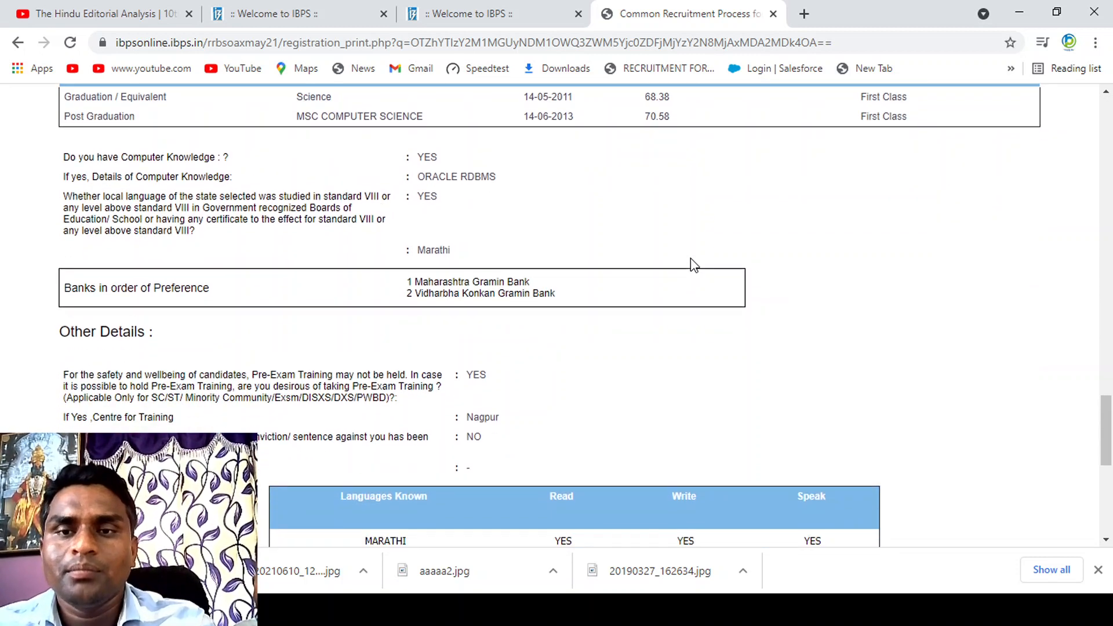
scroll(690, 261, "down", 2)
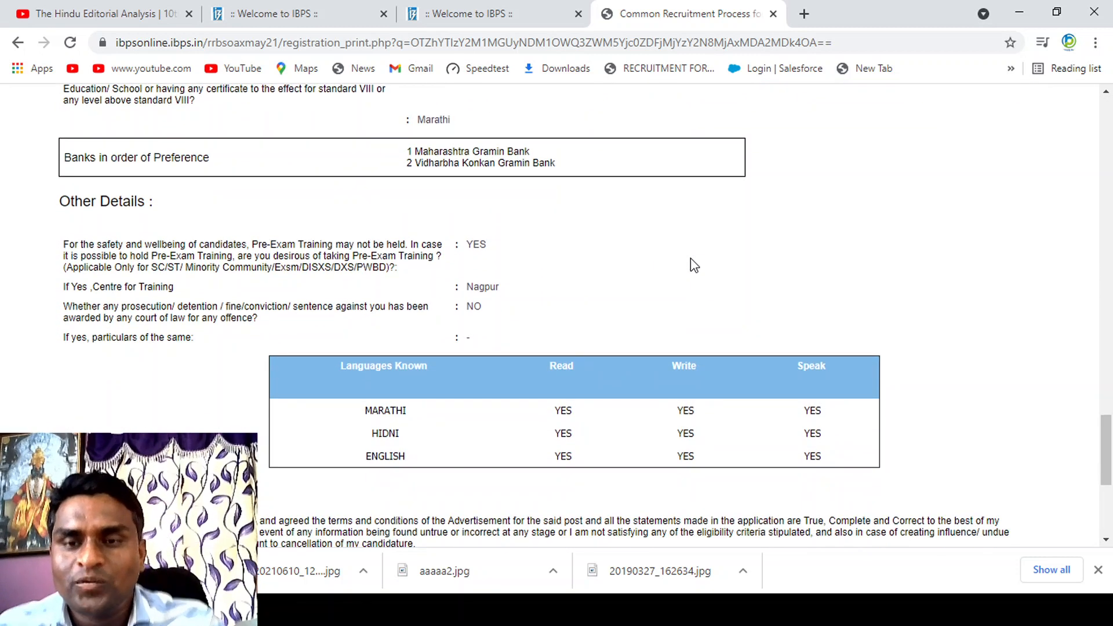
scroll(691, 260, "down", 4)
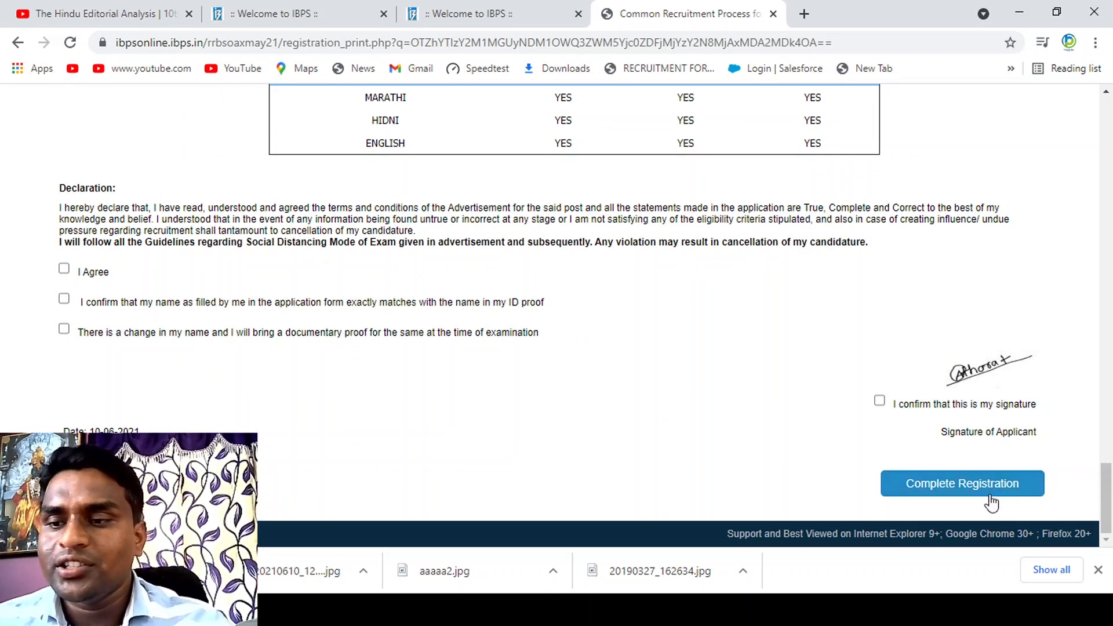
Step: Go back from the preview through the bank preference and qualification pages to the basic details
left_click(87, 484)
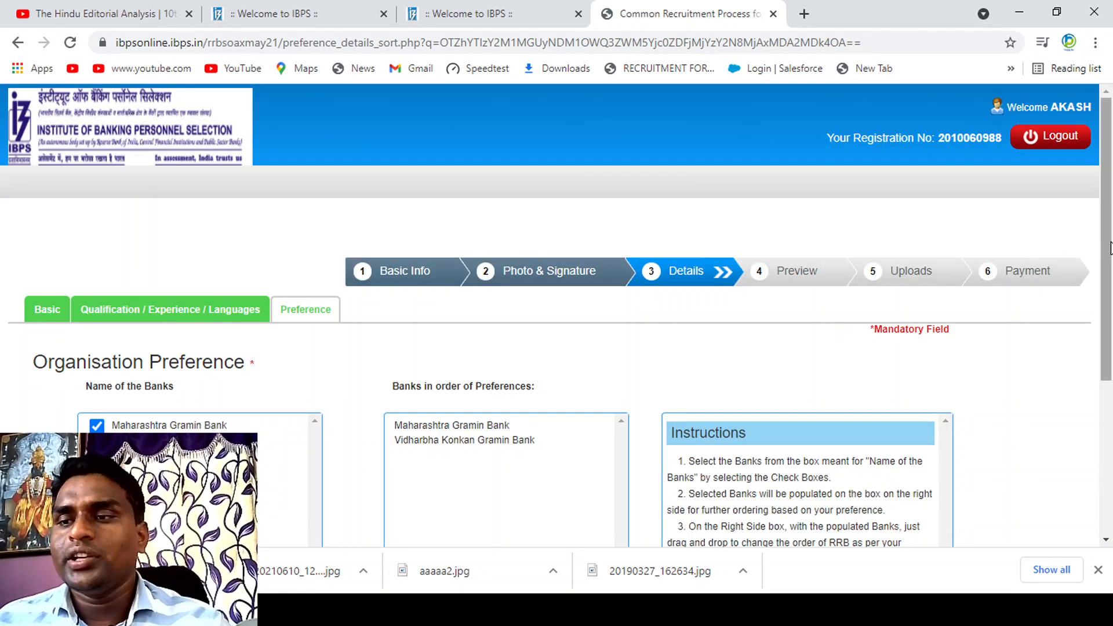
left_click_drag(1110, 248, 1110, 401)
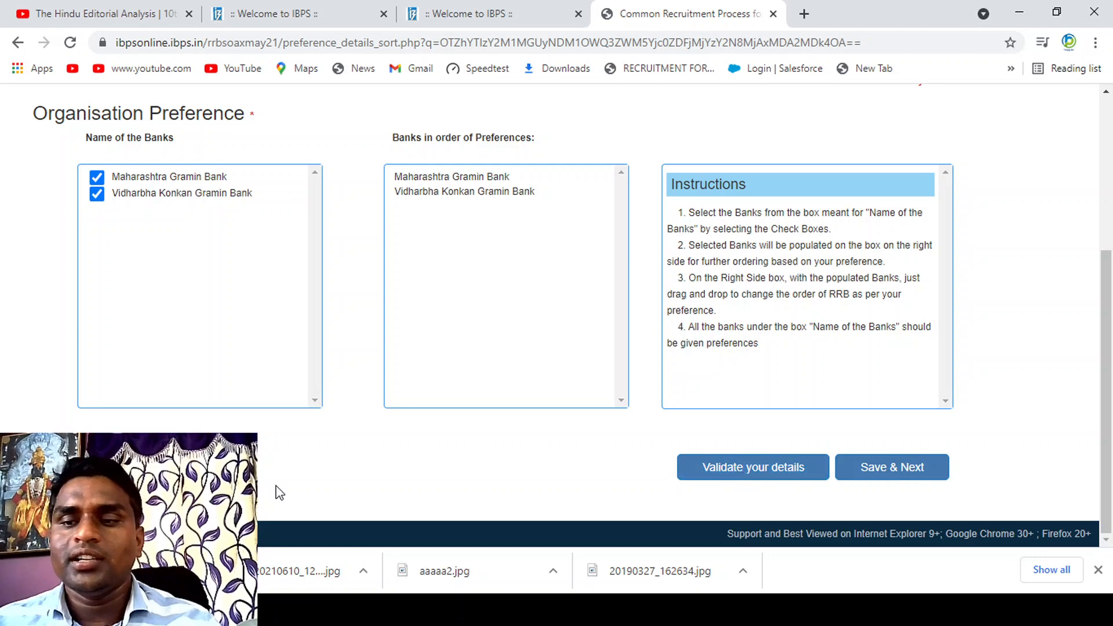
left_click(87, 467)
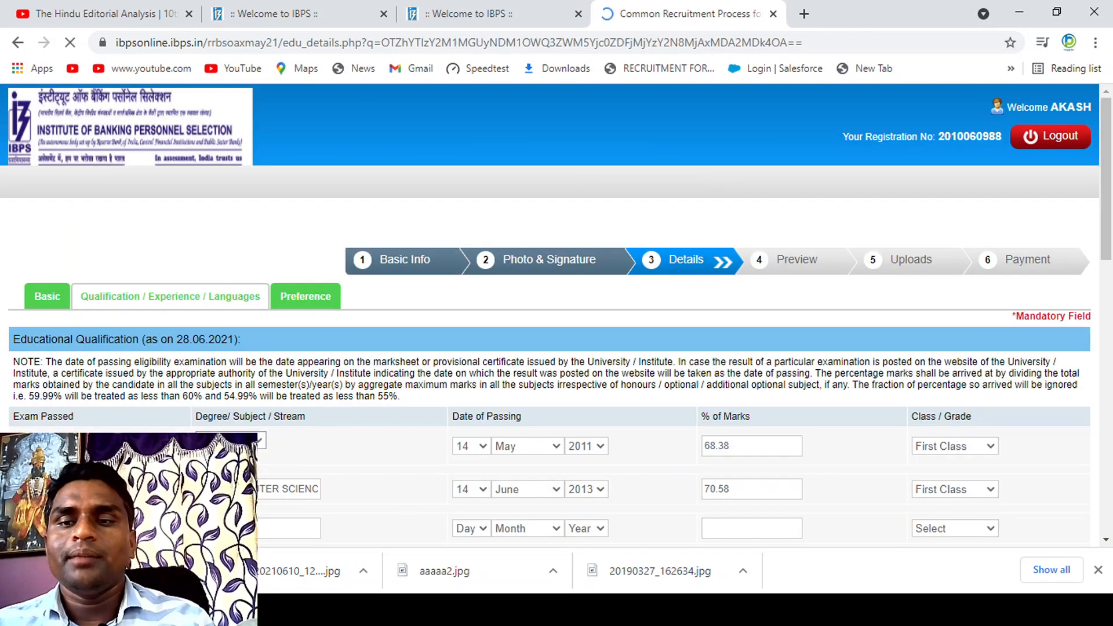
left_click_drag(1108, 246, 1110, 492)
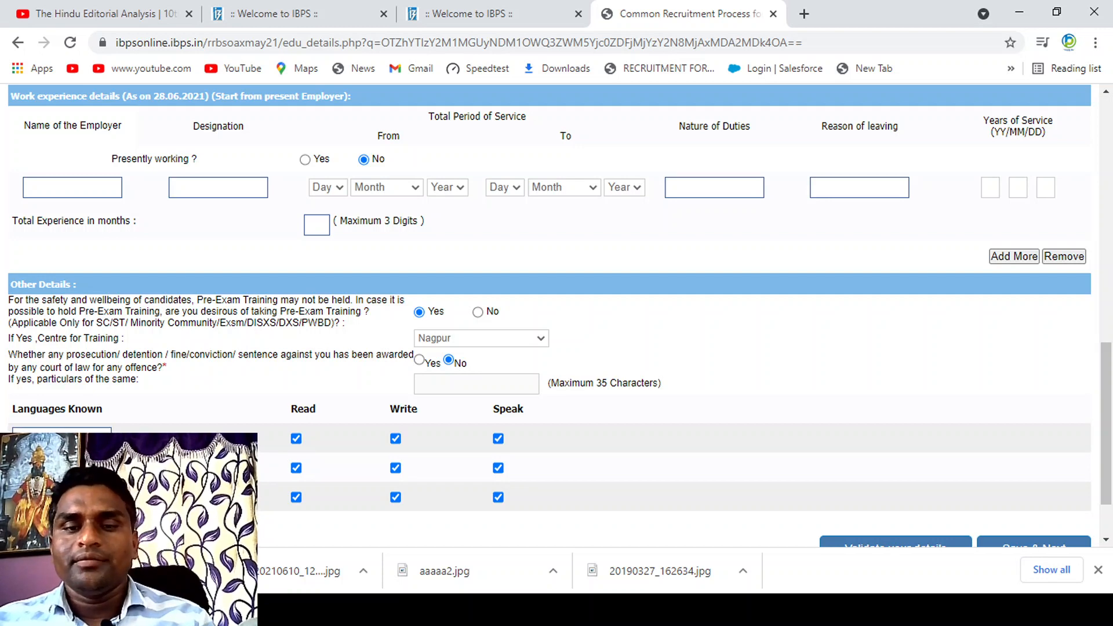
left_click(64, 541)
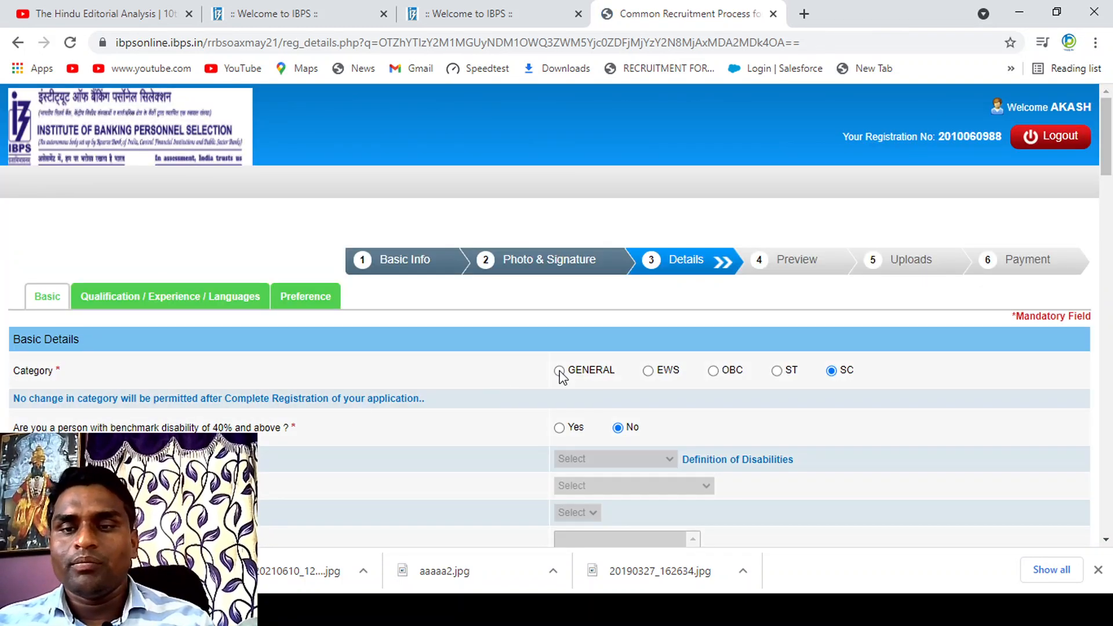
Step: Correct the day in the applicant's date of birth and save the basic details
scroll(835, 439, "down", 3)
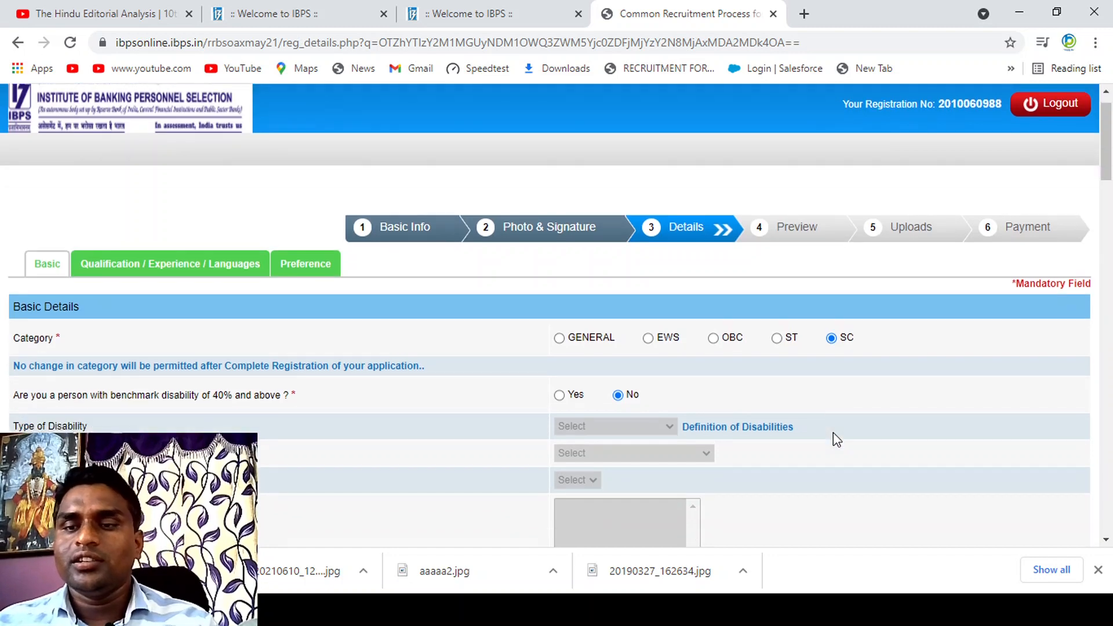
scroll(833, 434, "down", 20)
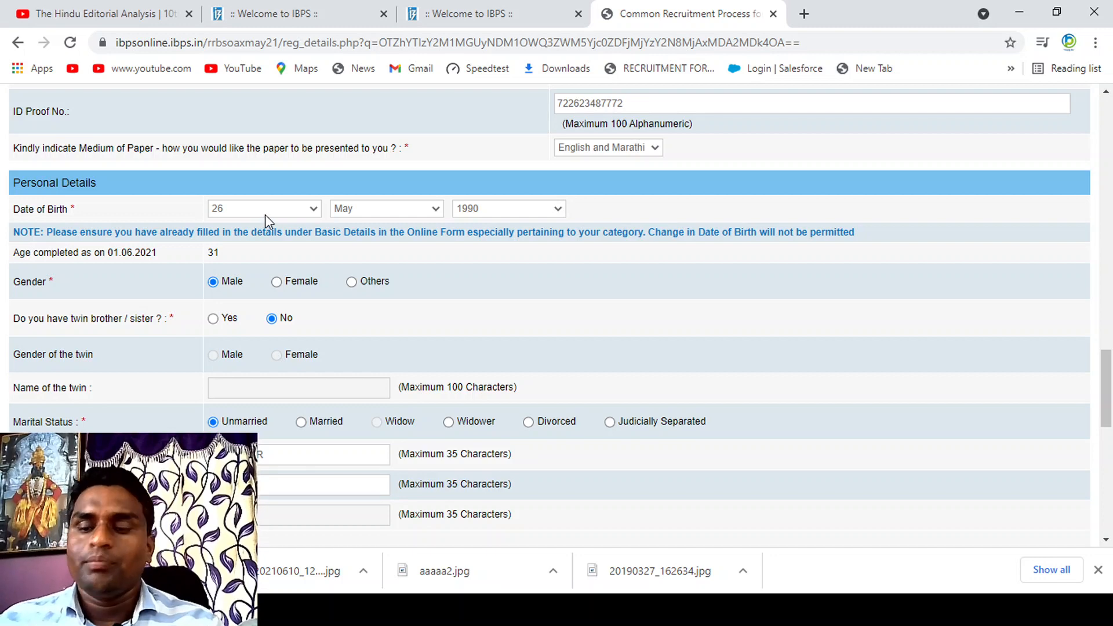
type("25")
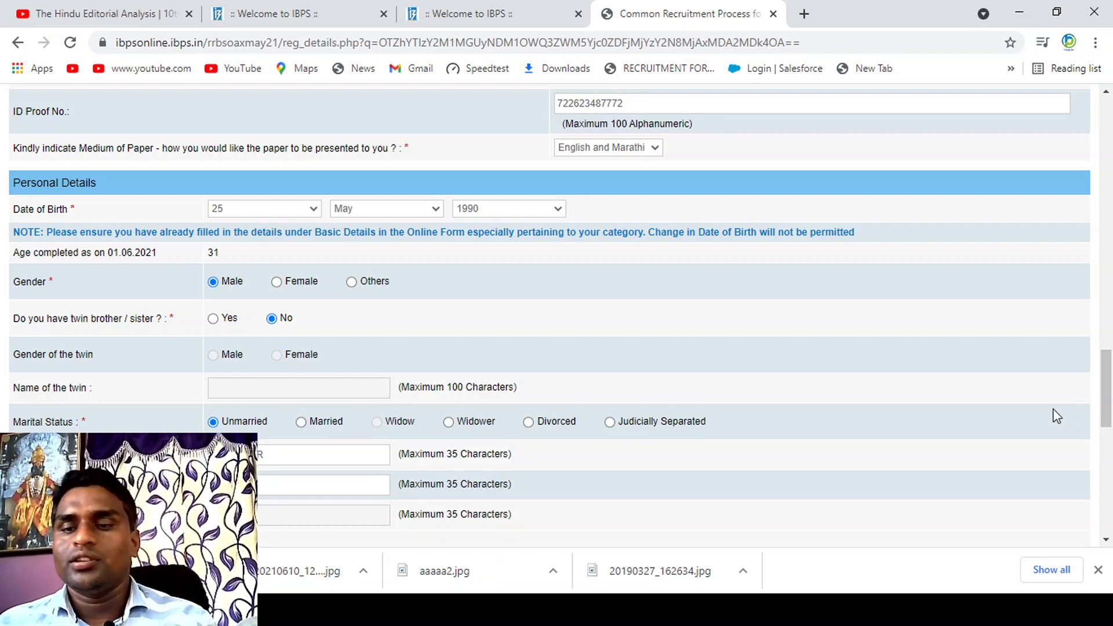
left_click_drag(1106, 385, 1106, 493)
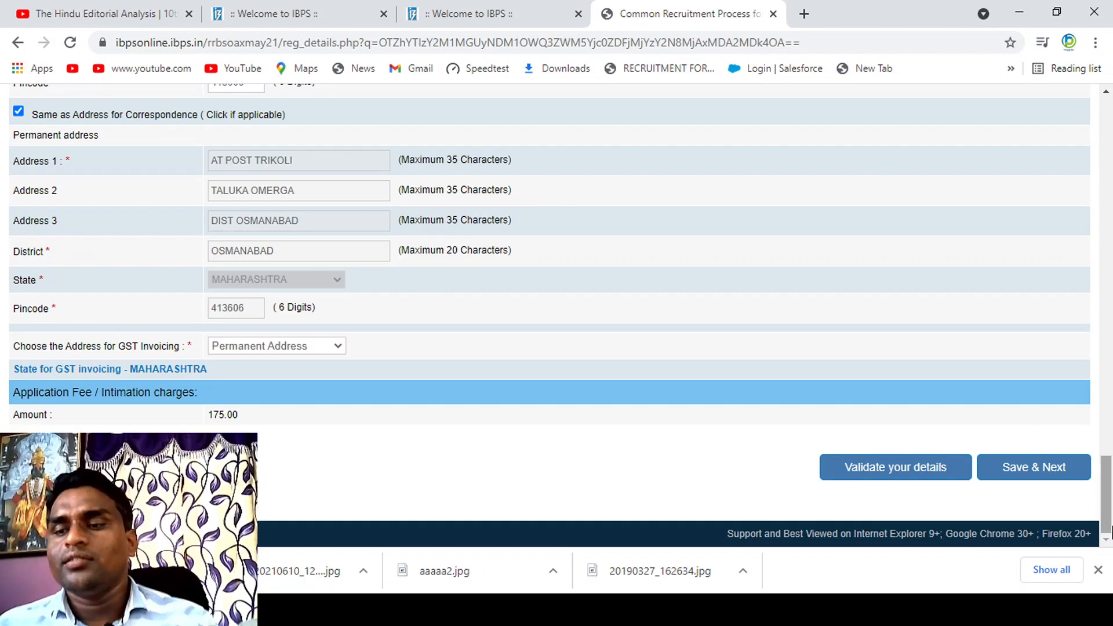
left_click(1041, 477)
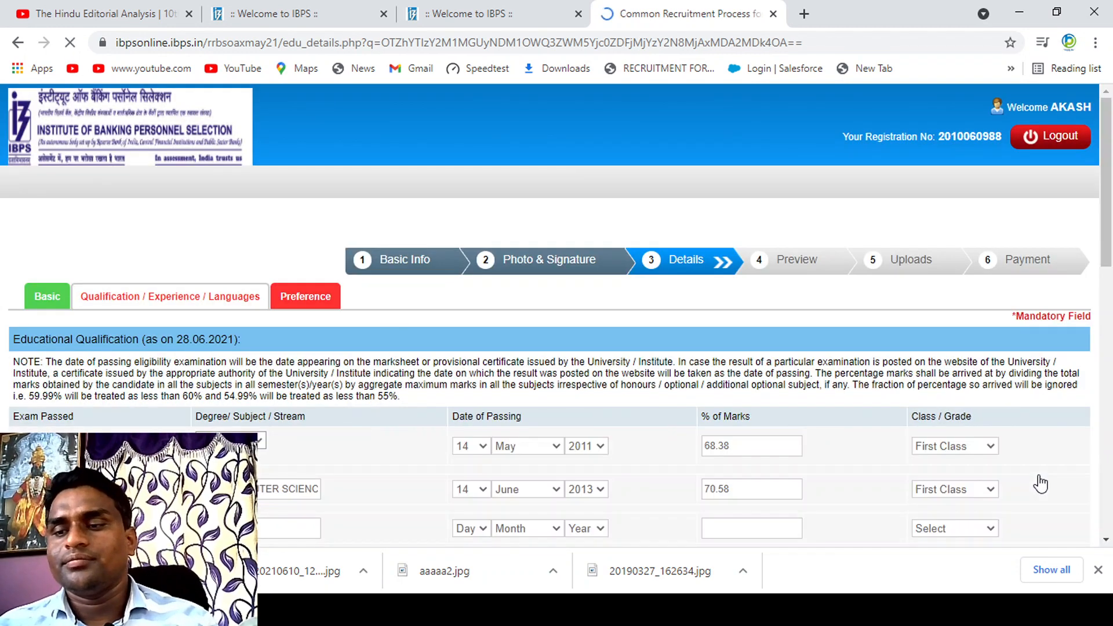
Step: Save the qualification details and bank preferences again to return to the registration preview
left_click_drag(1105, 220, 1108, 534)
left_click(1024, 474)
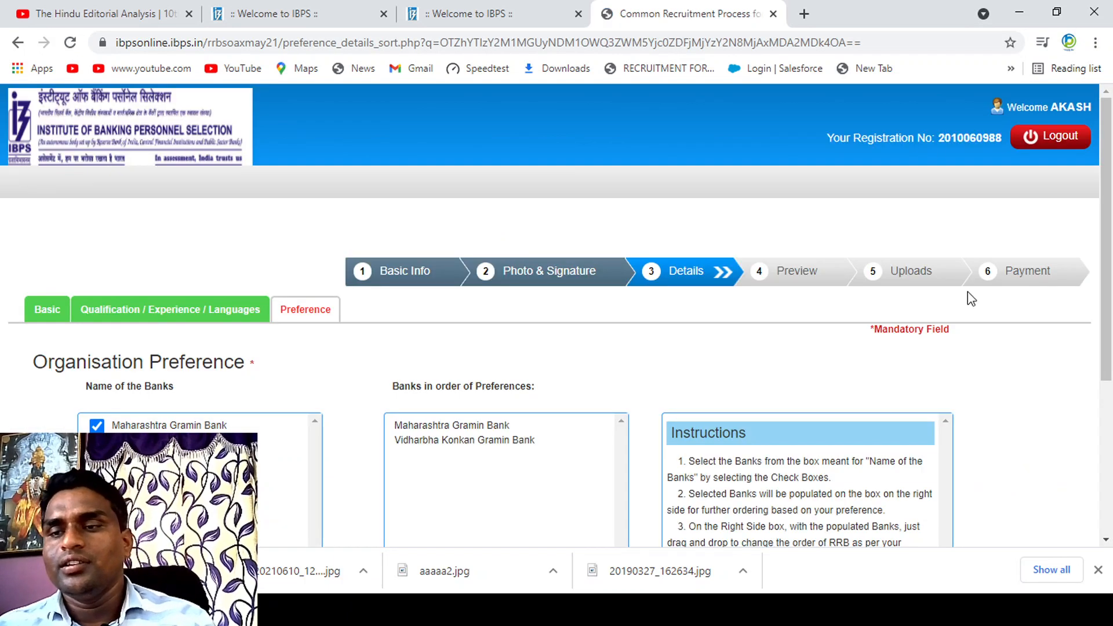
scroll(1107, 222, "down", 4)
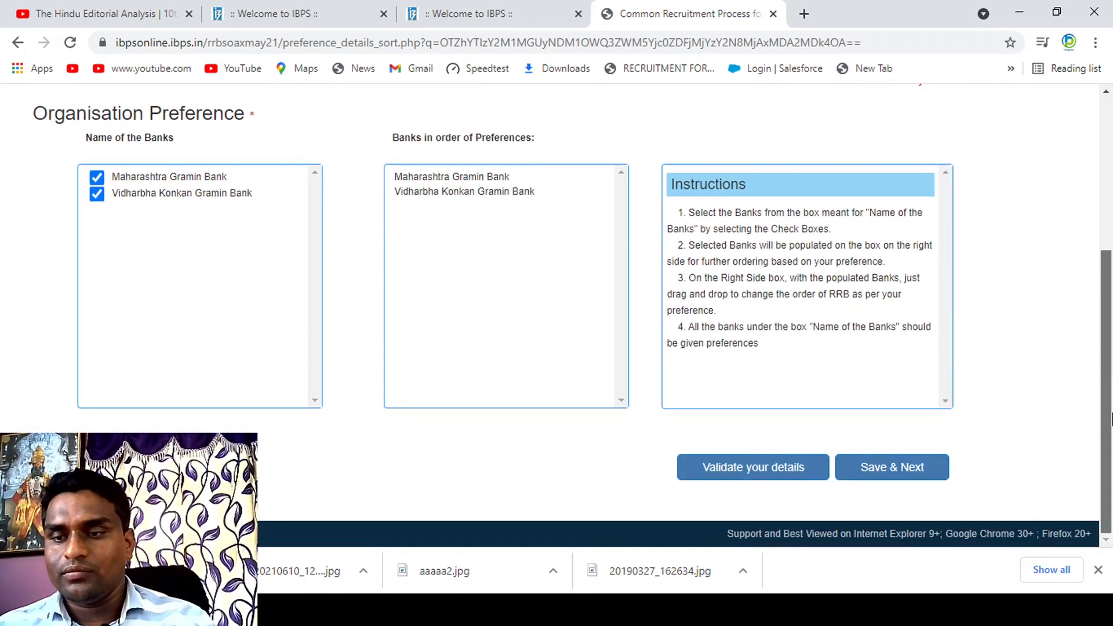
left_click(897, 468)
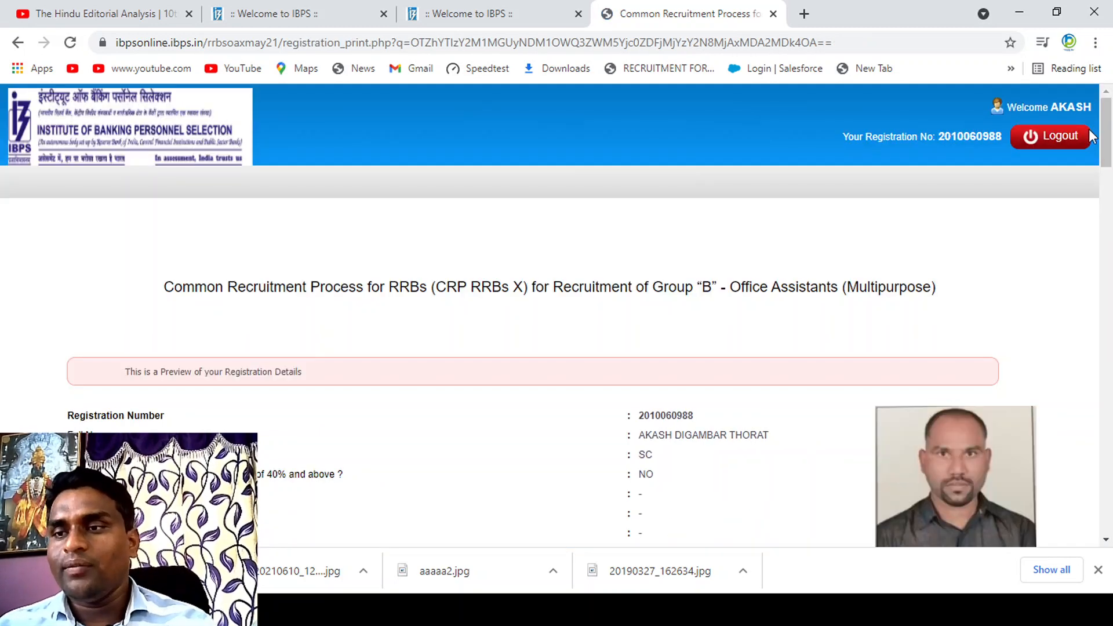
Step: Confirm that the photo and the signature in the preview are the applicant's own
left_click_drag(1107, 133, 1107, 195)
left_click(894, 225)
left_click_drag(1108, 182, 1110, 490)
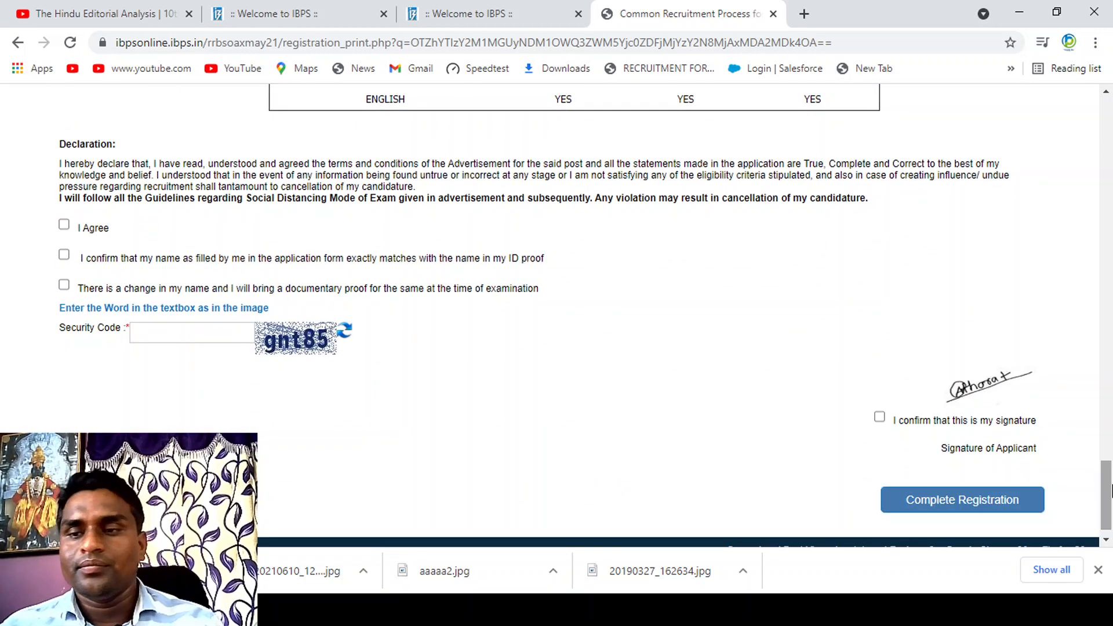
left_click(878, 418)
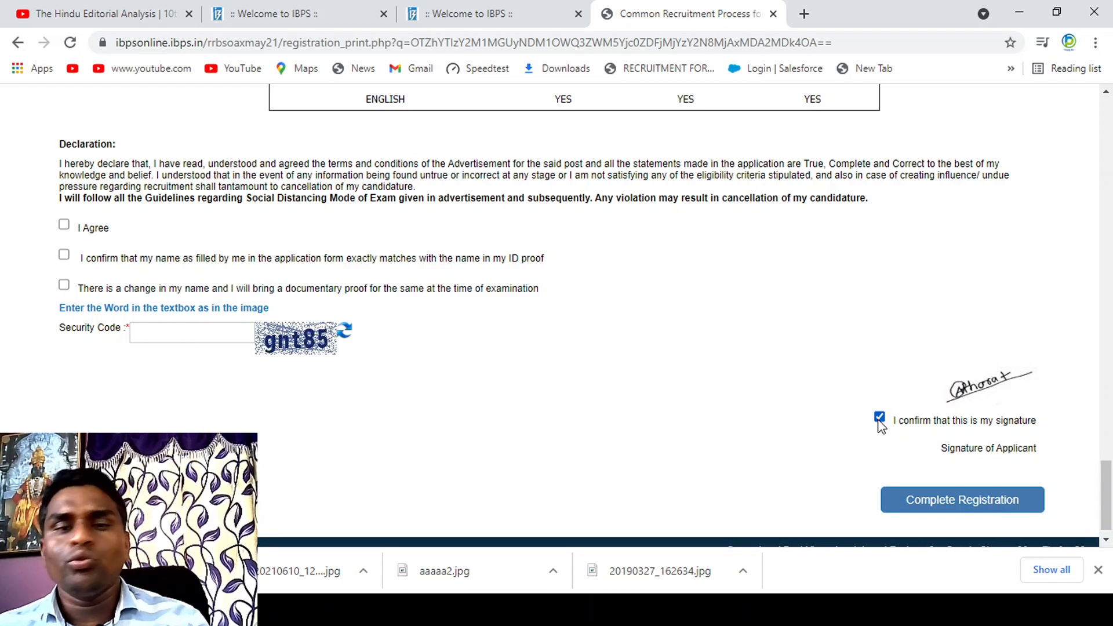
Step: Agree to the declaration, tick both the name-match and name-change statements, and enter the security code from the image
left_click(64, 229)
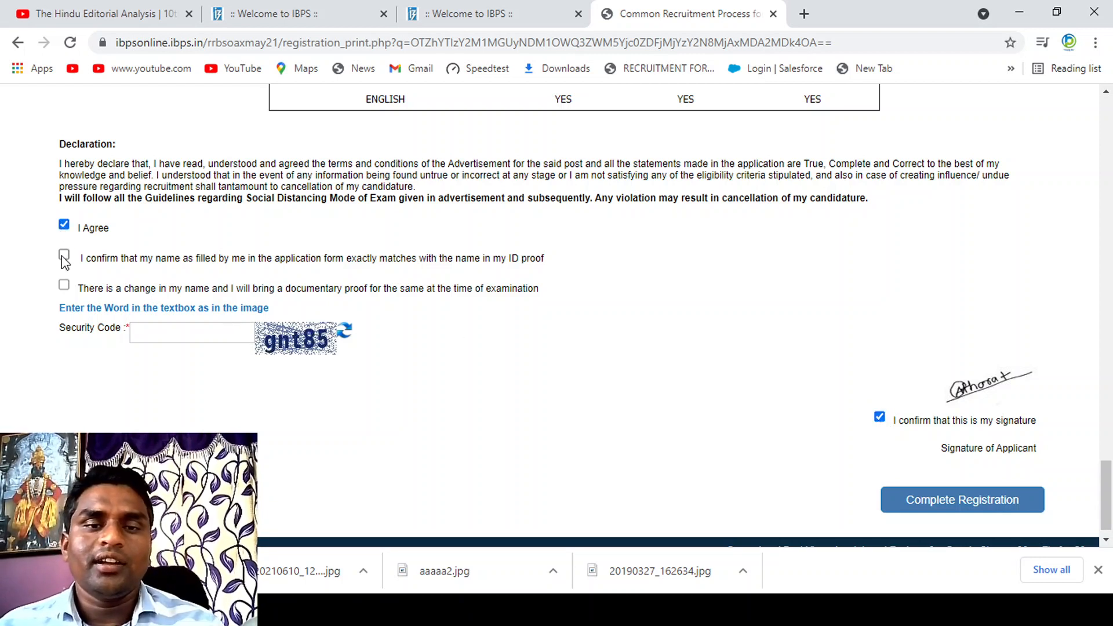
left_click(63, 255)
left_click(63, 286)
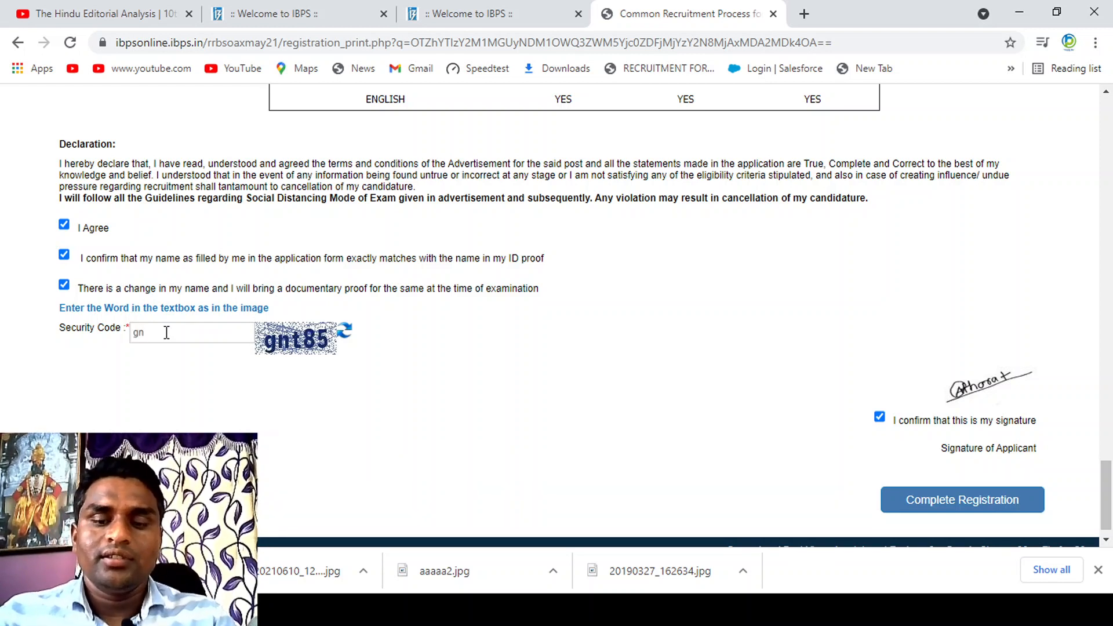
type("85")
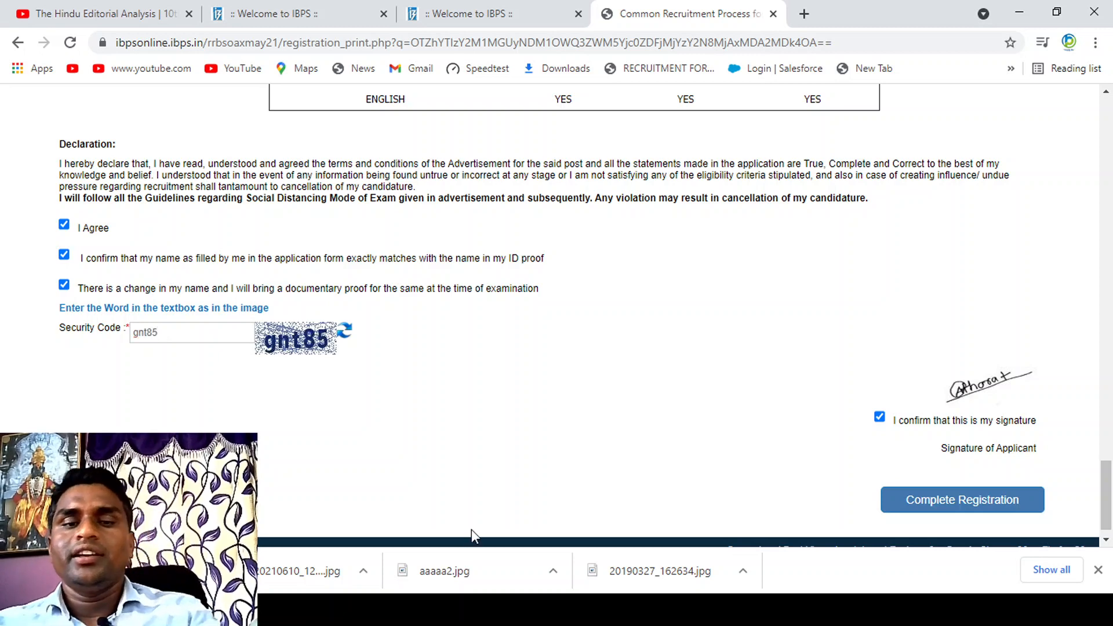
Step: Try to complete the registration with both the name-match and name-change statements ticked
left_click(939, 505)
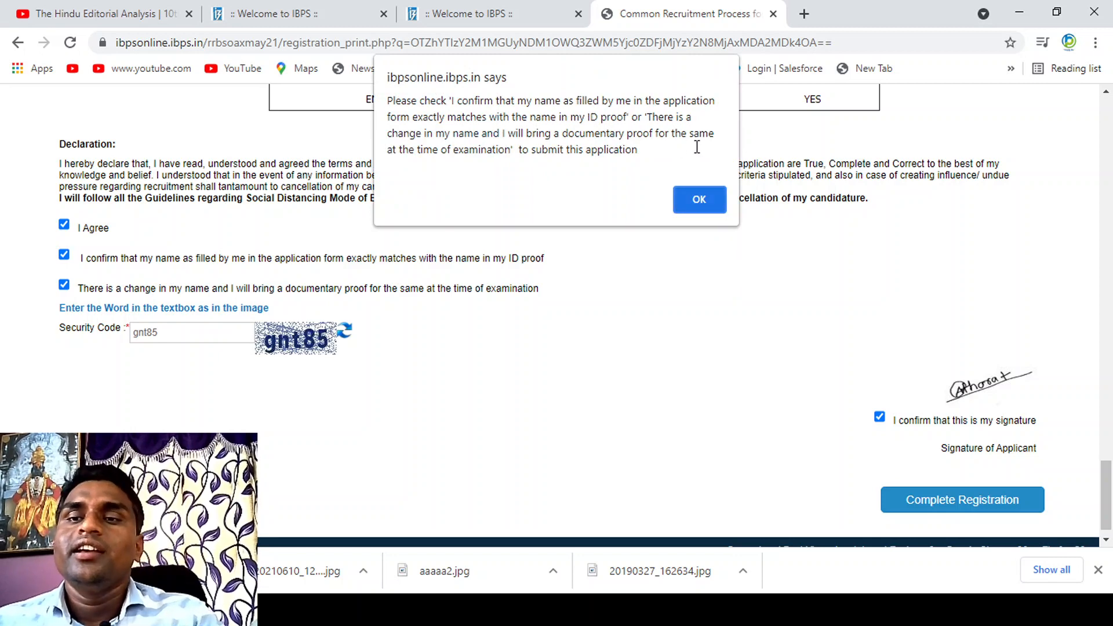
left_click(708, 204)
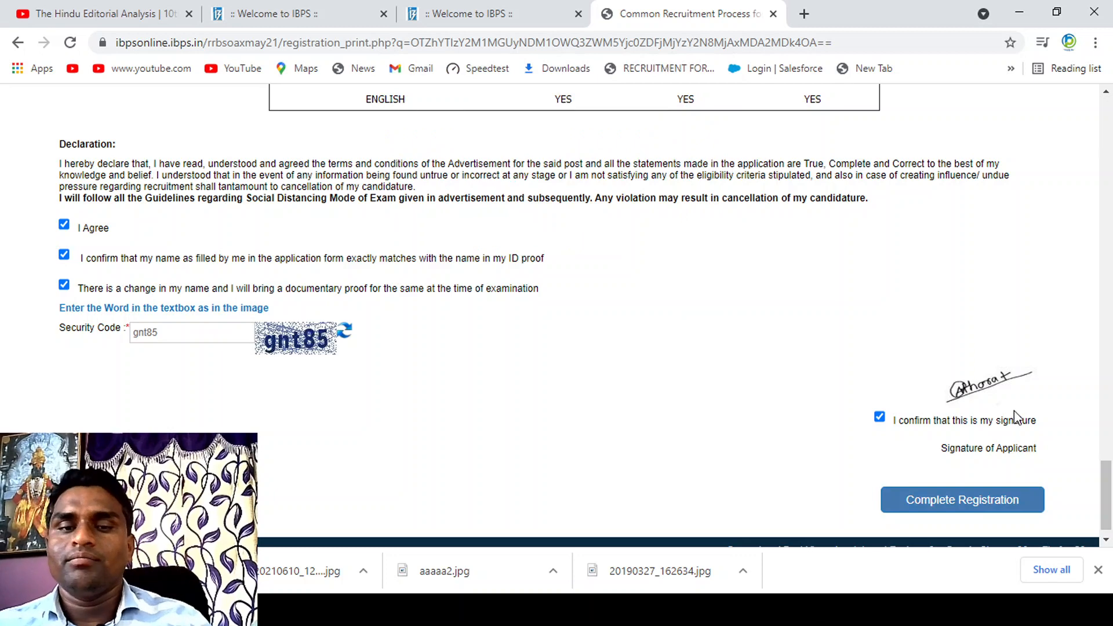
mouse_move(1107, 505)
left_mouse_down()
mouse_move(1110, 164)
mouse_move(1103, 510)
left_mouse_up()
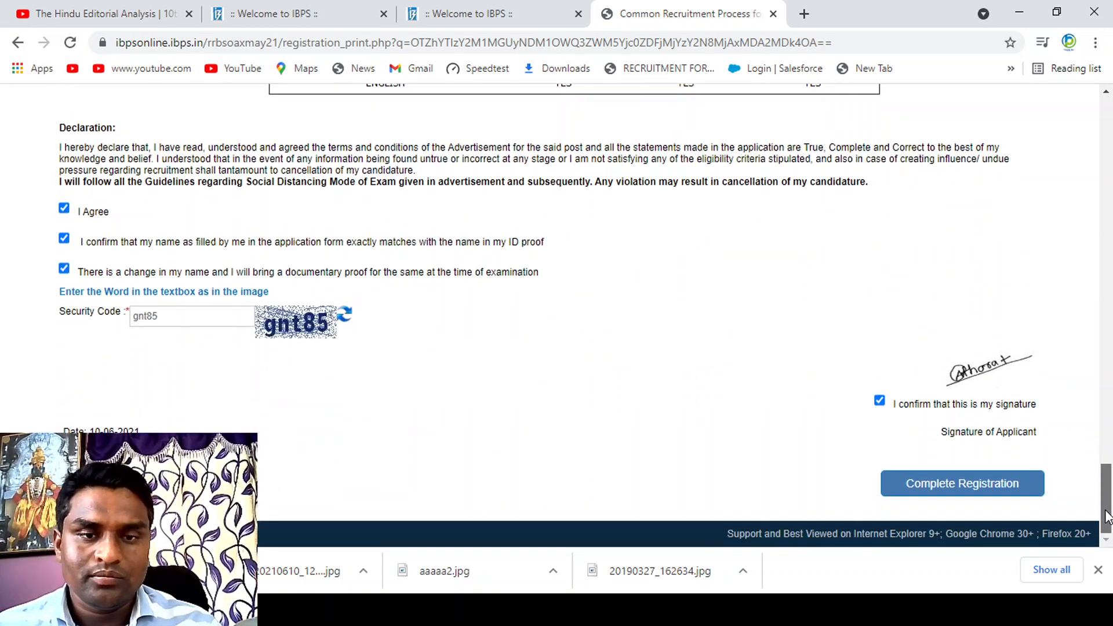
left_click(958, 484)
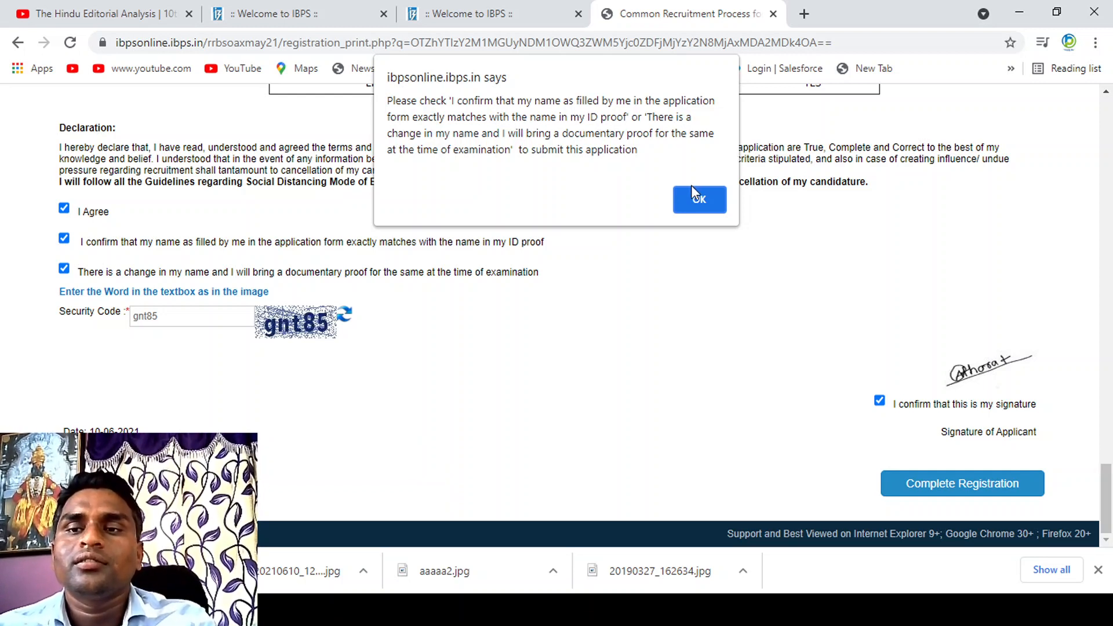
left_click(699, 201)
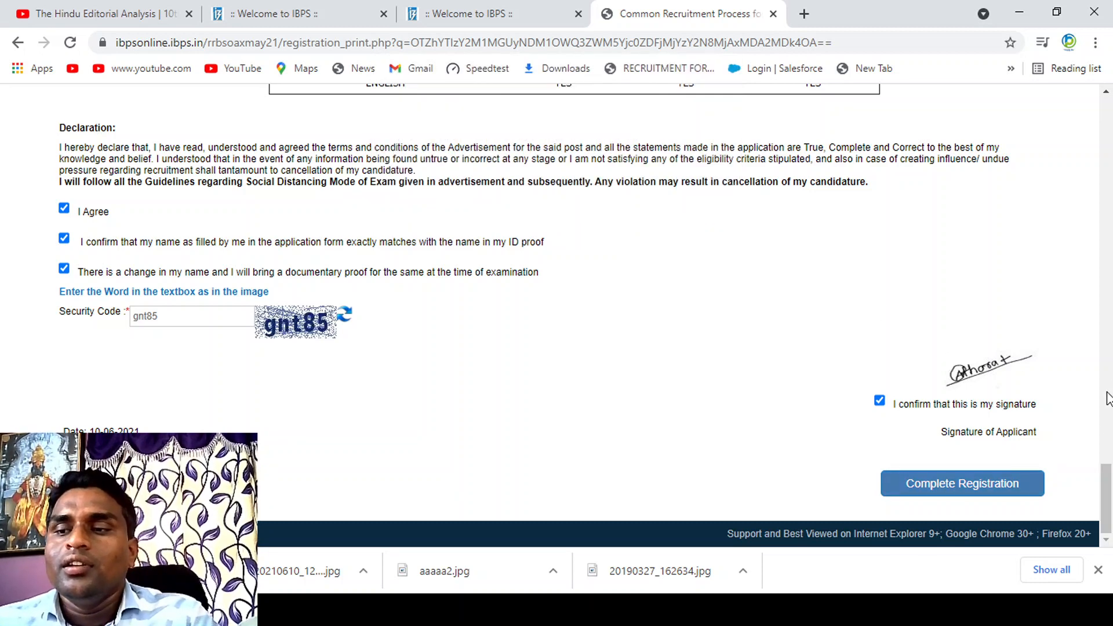
Step: Untick the declaration stating that there is a change in name, keeping the ID-proof name-match statement ticked
left_click_drag(1105, 478, 1108, 463)
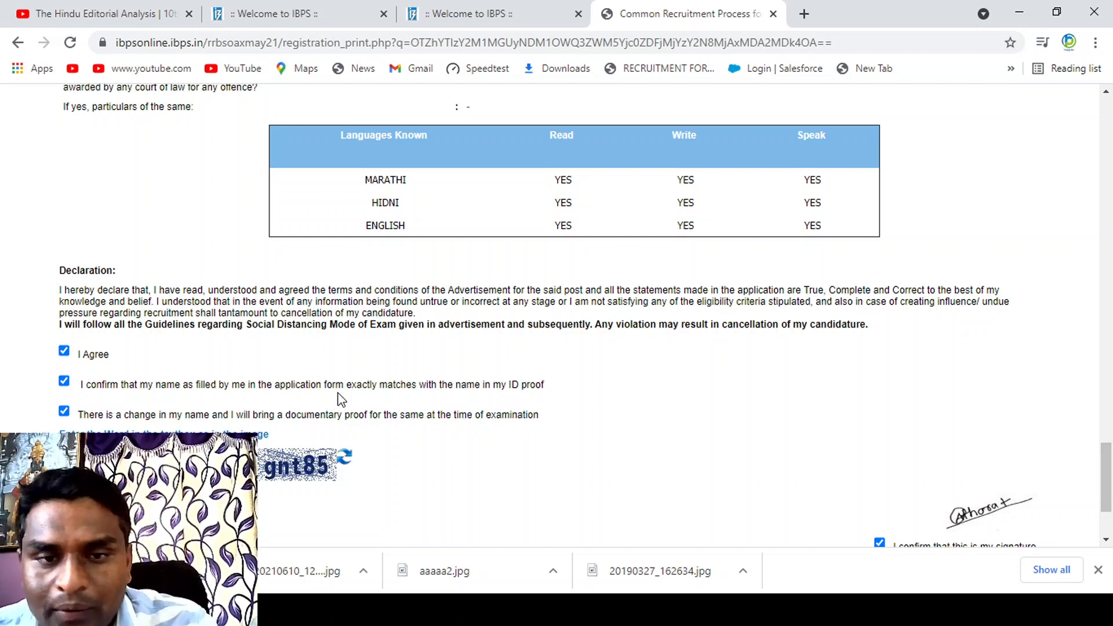
left_click(64, 411)
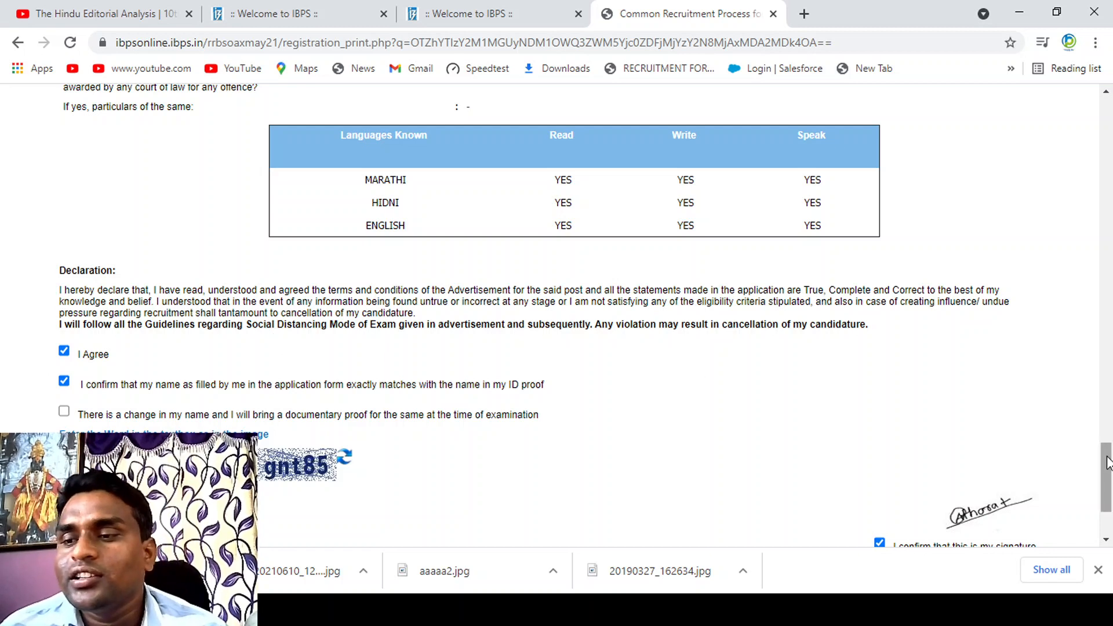
left_click_drag(1106, 462, 1107, 482)
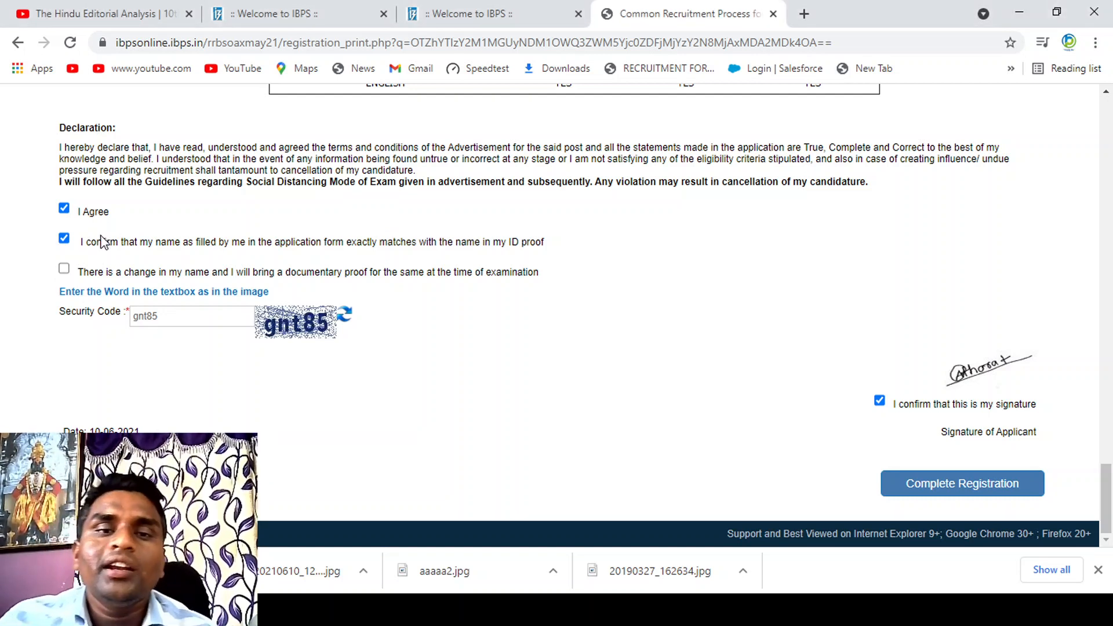
left_click_drag(95, 242, 208, 239)
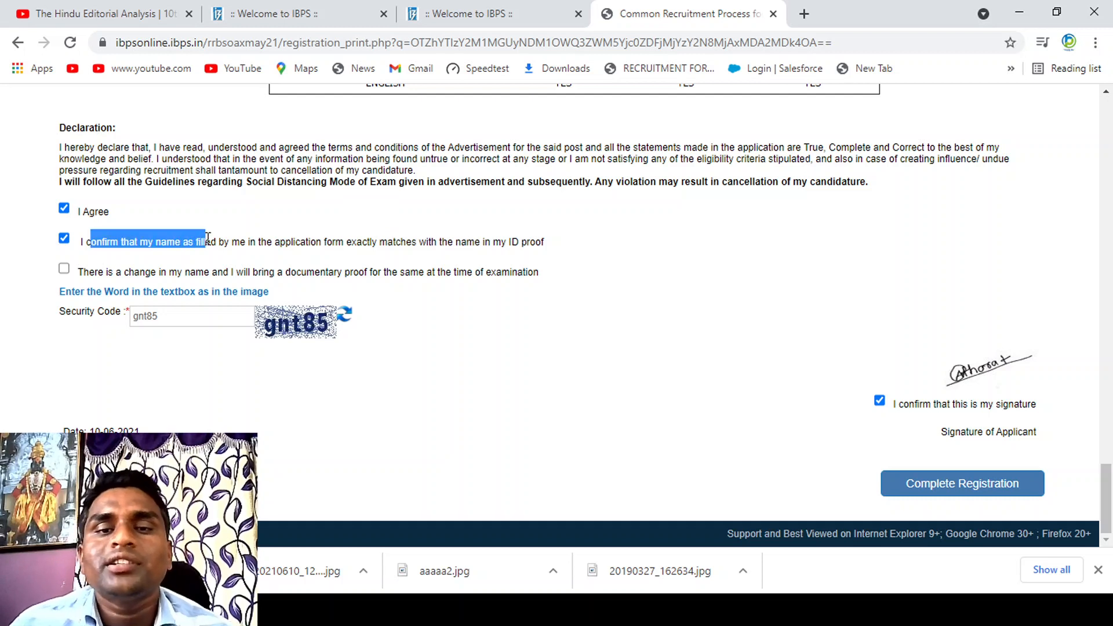
left_click(132, 273)
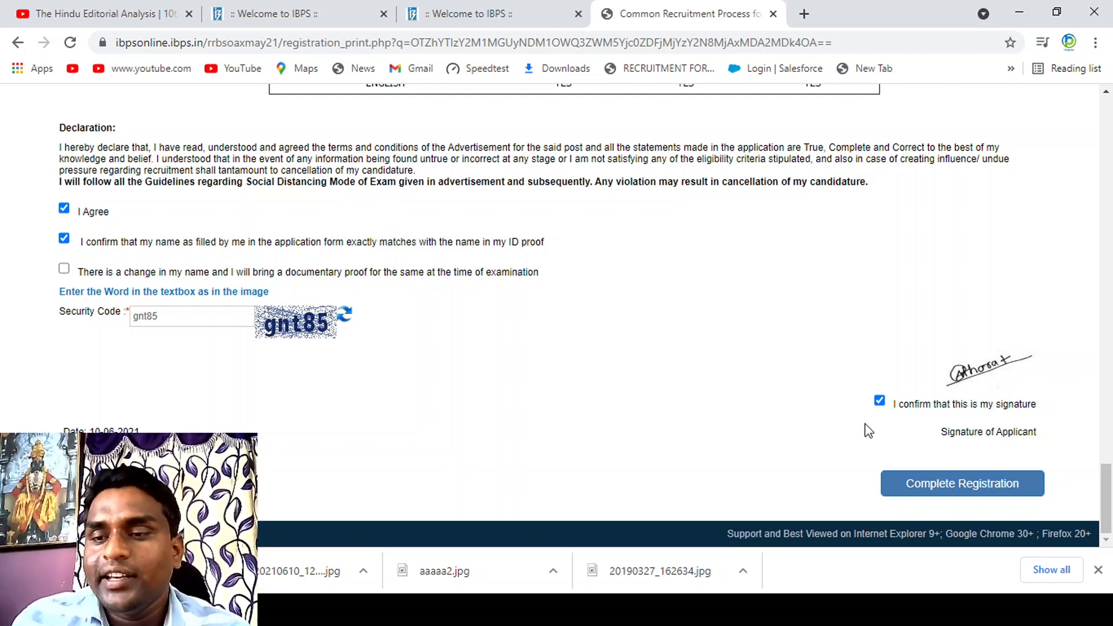
Step: Complete the registration and accept both confirmations to proceed to the document uploads
left_click(985, 490)
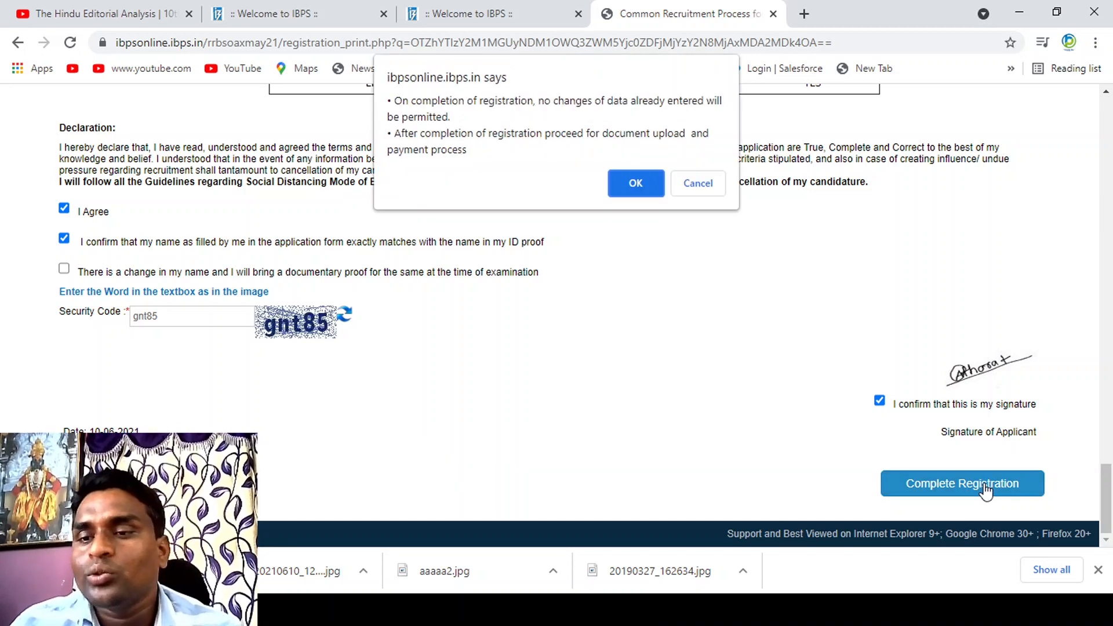
left_click(647, 194)
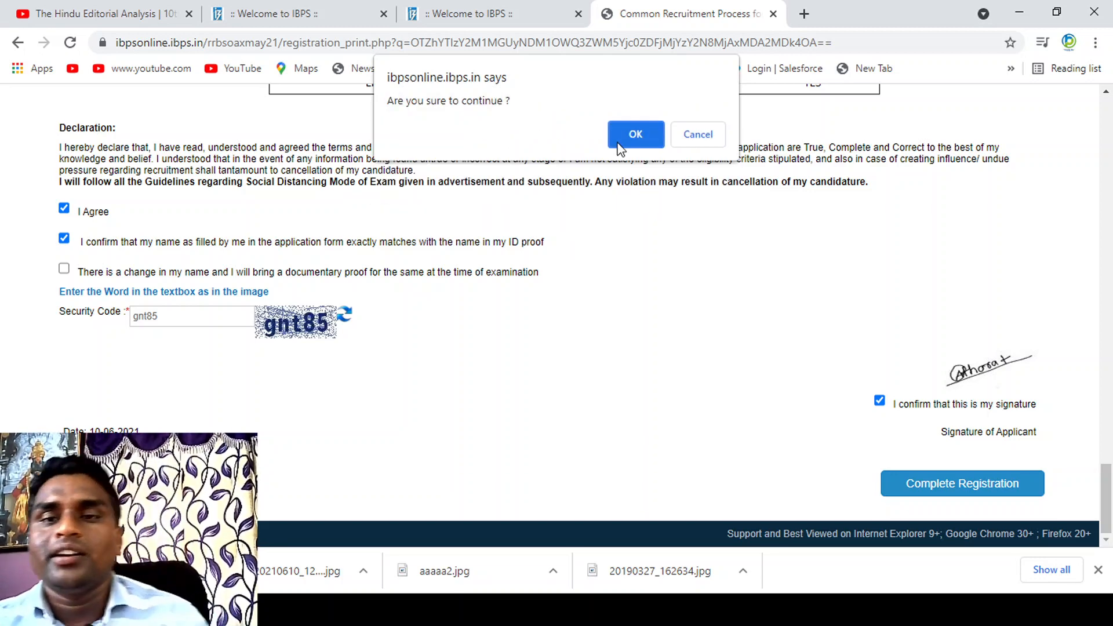
left_click(633, 135)
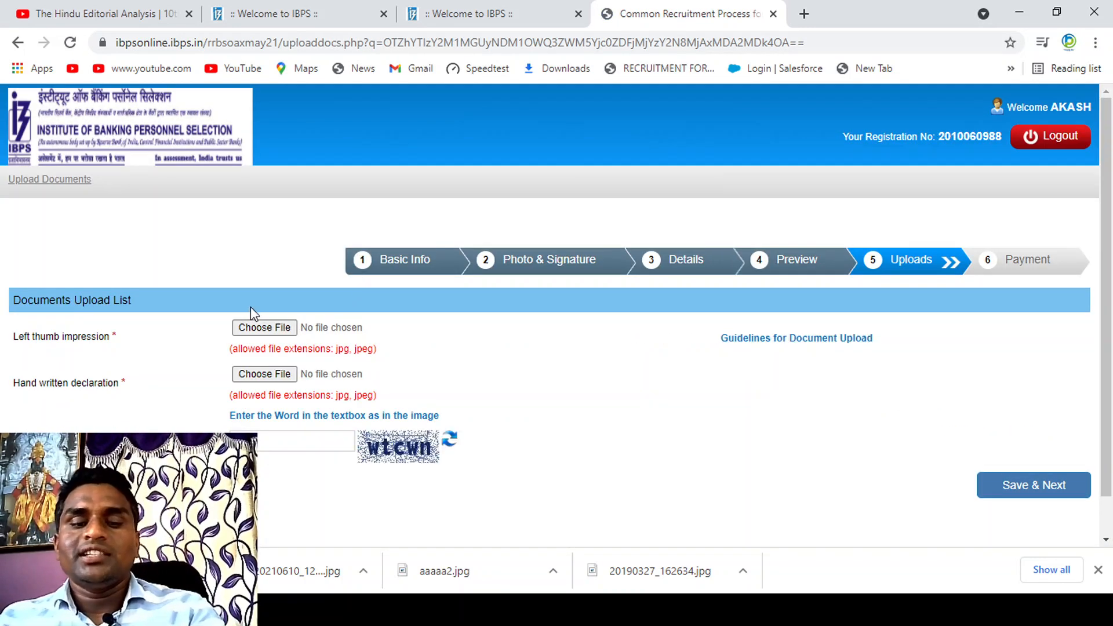
Step: Open Gmail in a new browser tab and download the handwritten declaration photo IMG_20210610_123839.jpg from the received mail
left_click(255, 328)
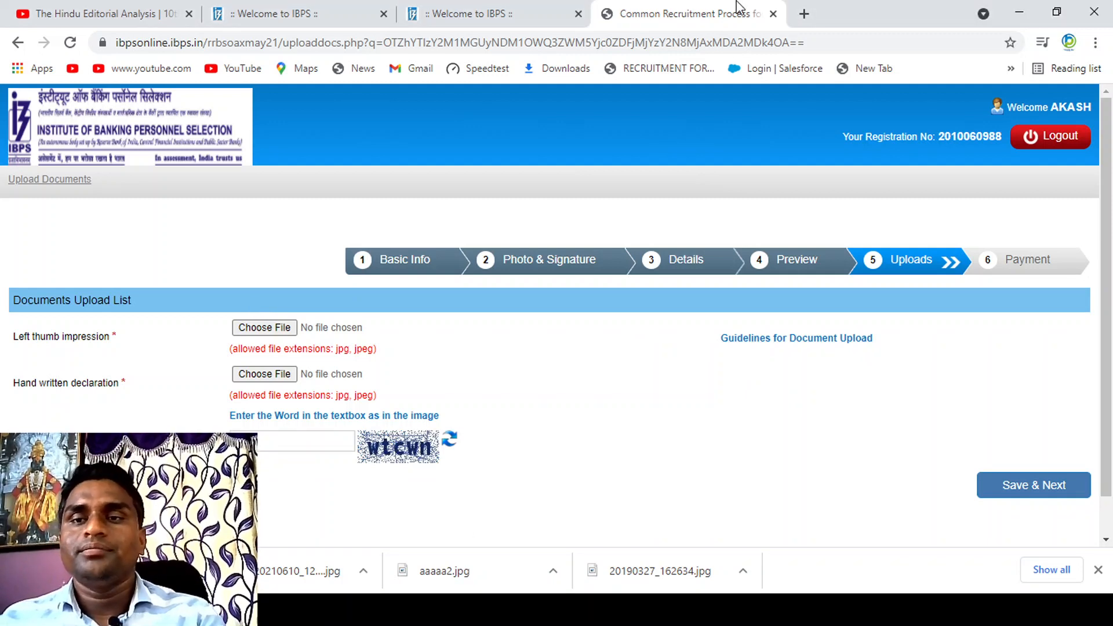
left_click(804, 12)
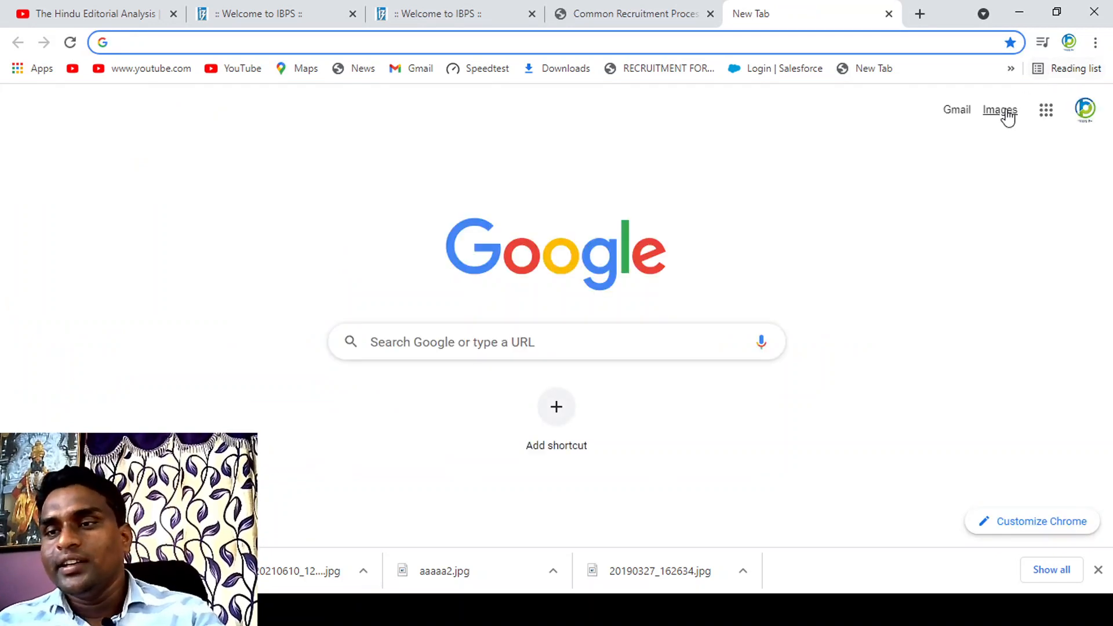
left_click(1045, 110)
left_click(1047, 114)
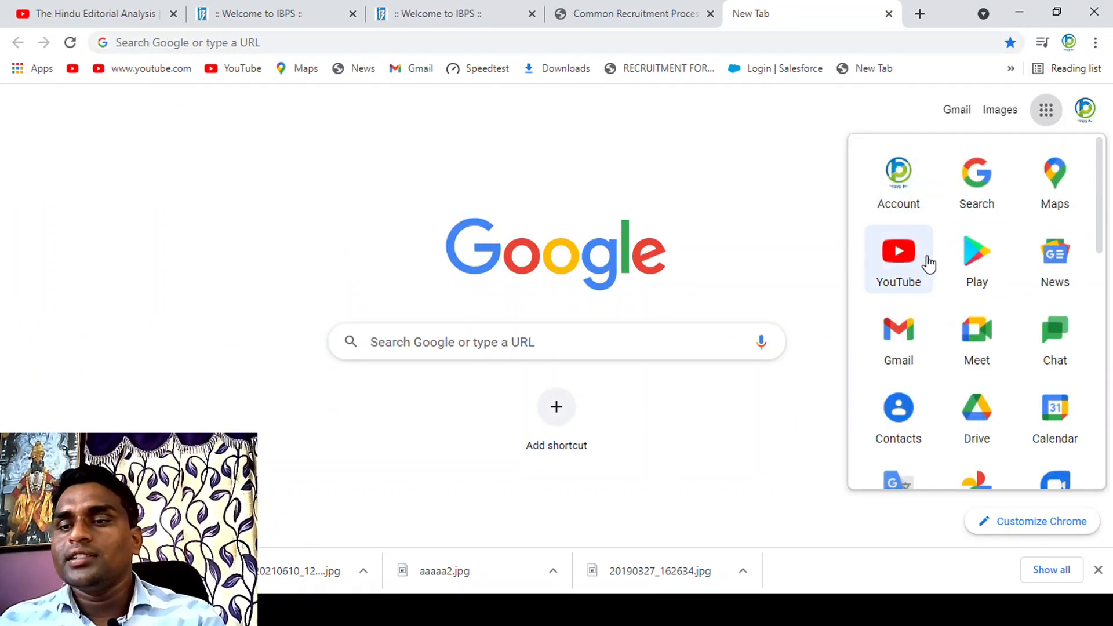
left_click(904, 352)
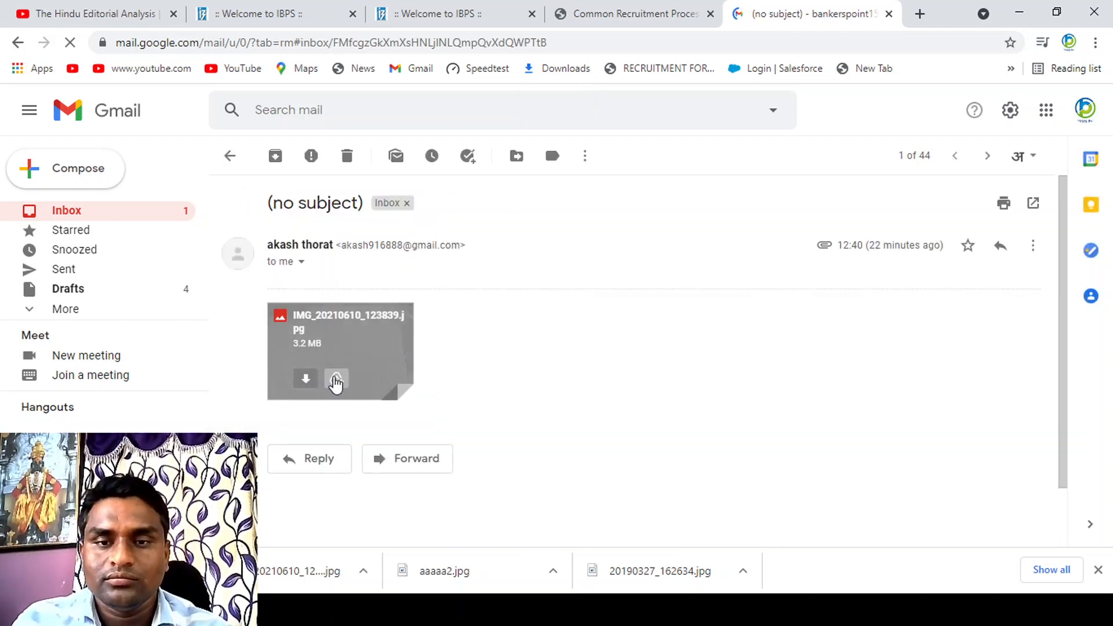
left_click(306, 382)
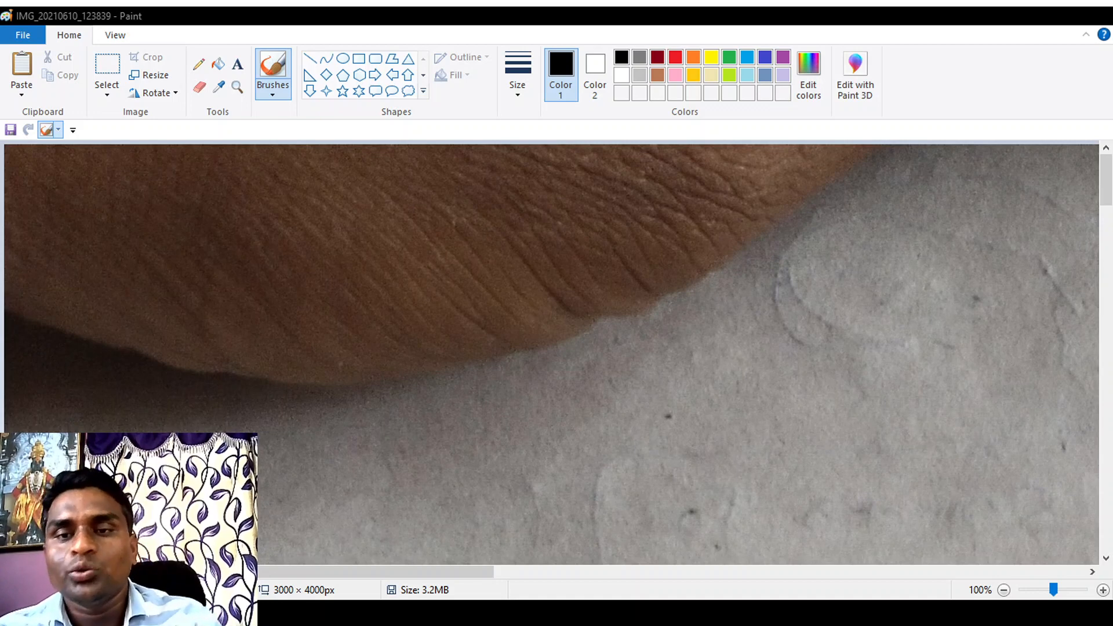
Step: In Paint, cut the handwritten declaration text out of the photo and place it in a new image
left_click(1004, 590)
left_click(1003, 590)
left_click(1004, 590)
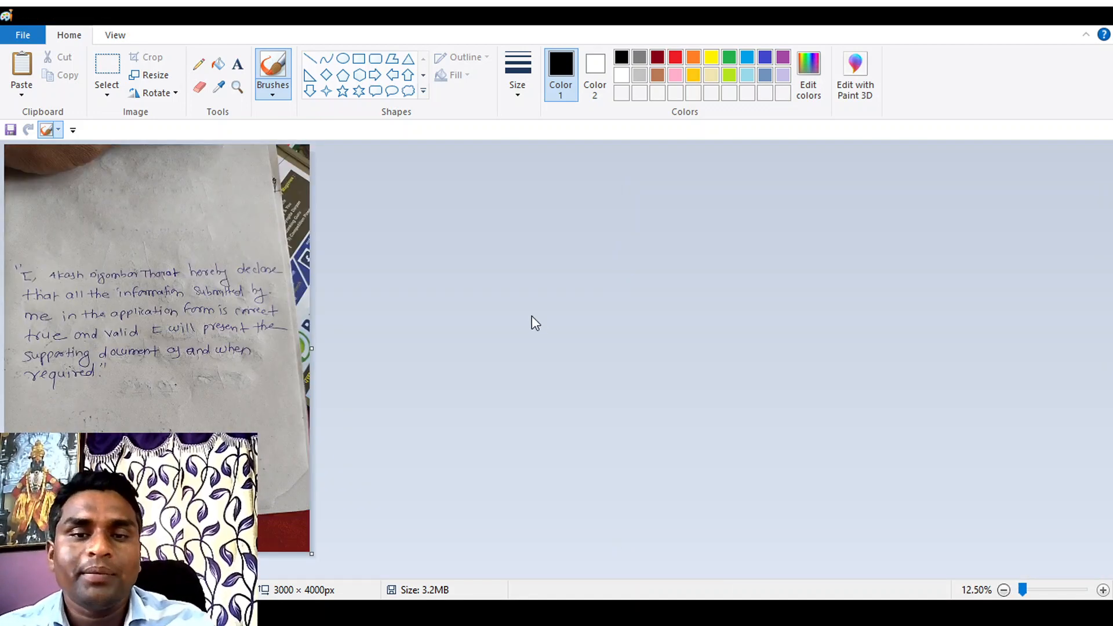
left_click(108, 70)
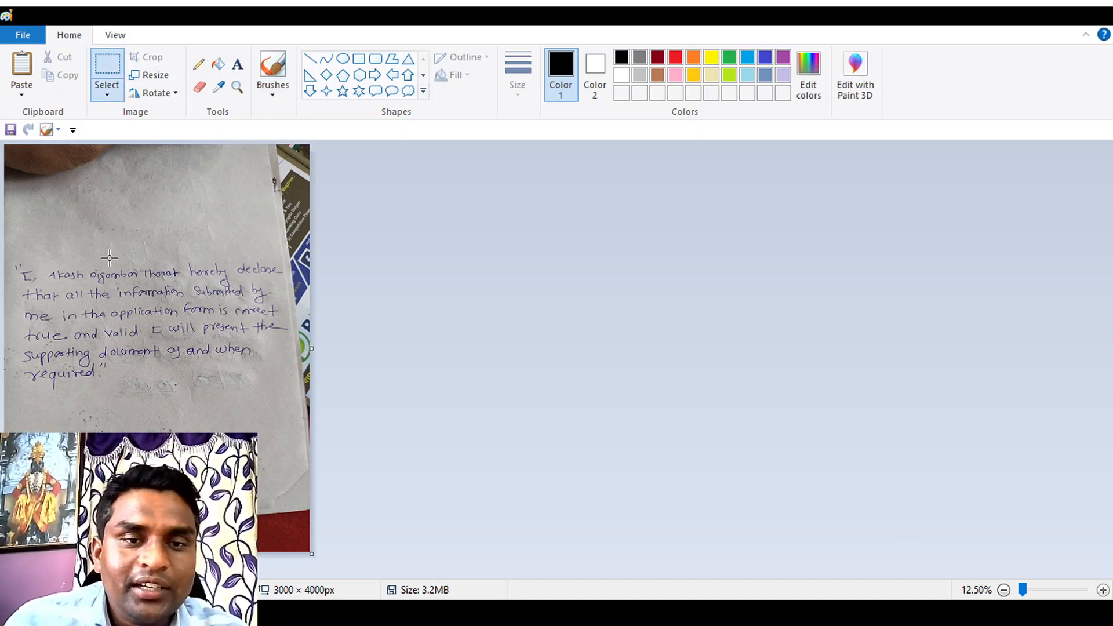
left_click_drag(11, 256, 291, 397)
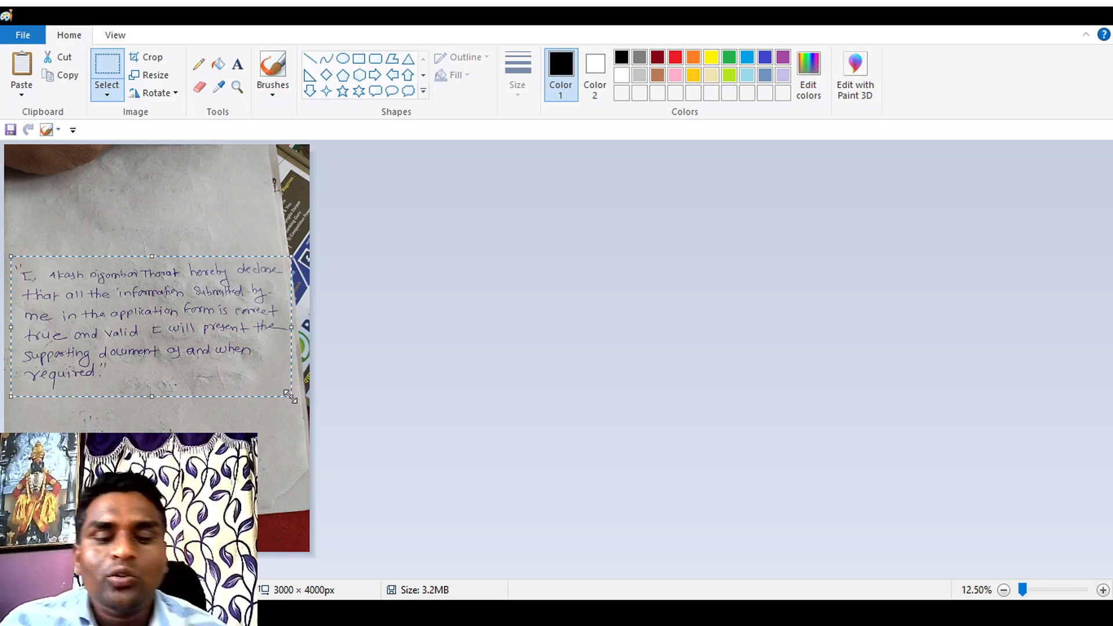
key("ctrl+x")
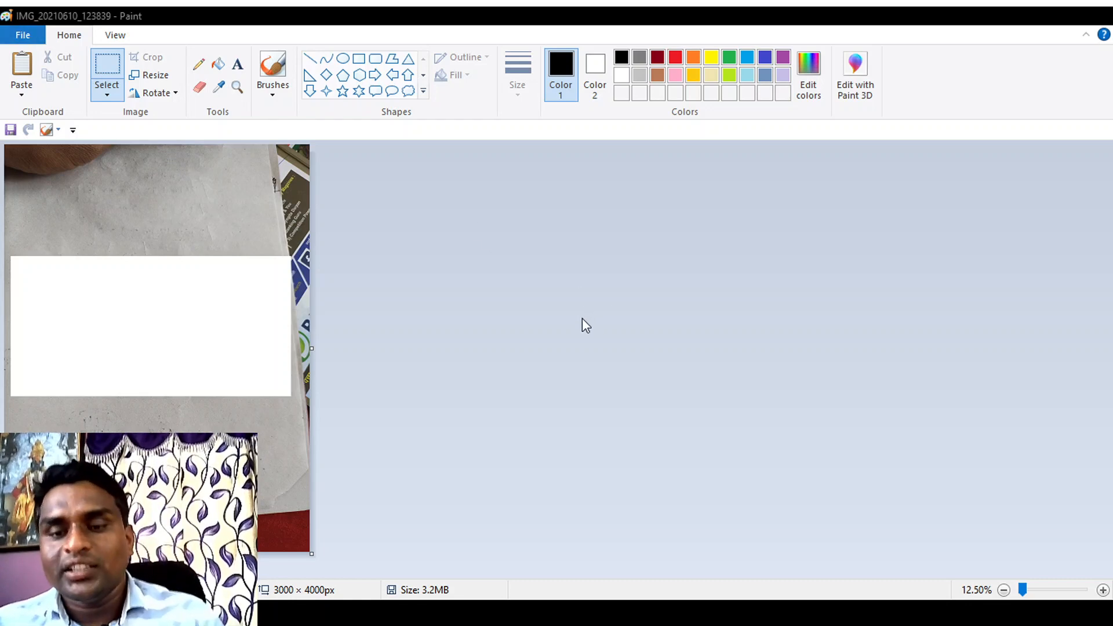
key("ctrl+n")
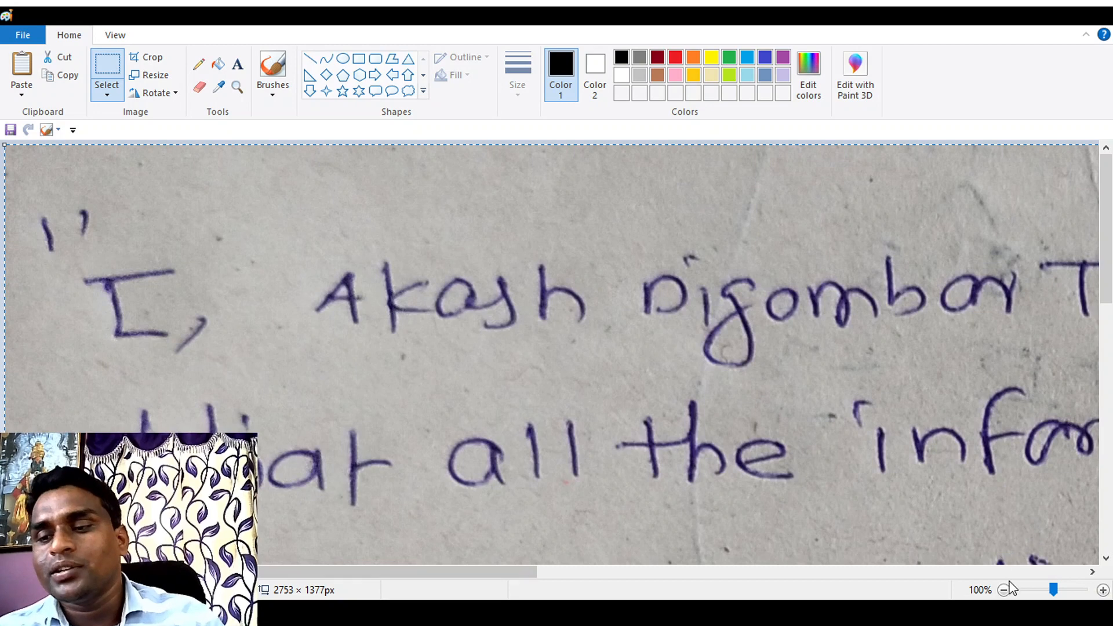
double_click(1004, 590)
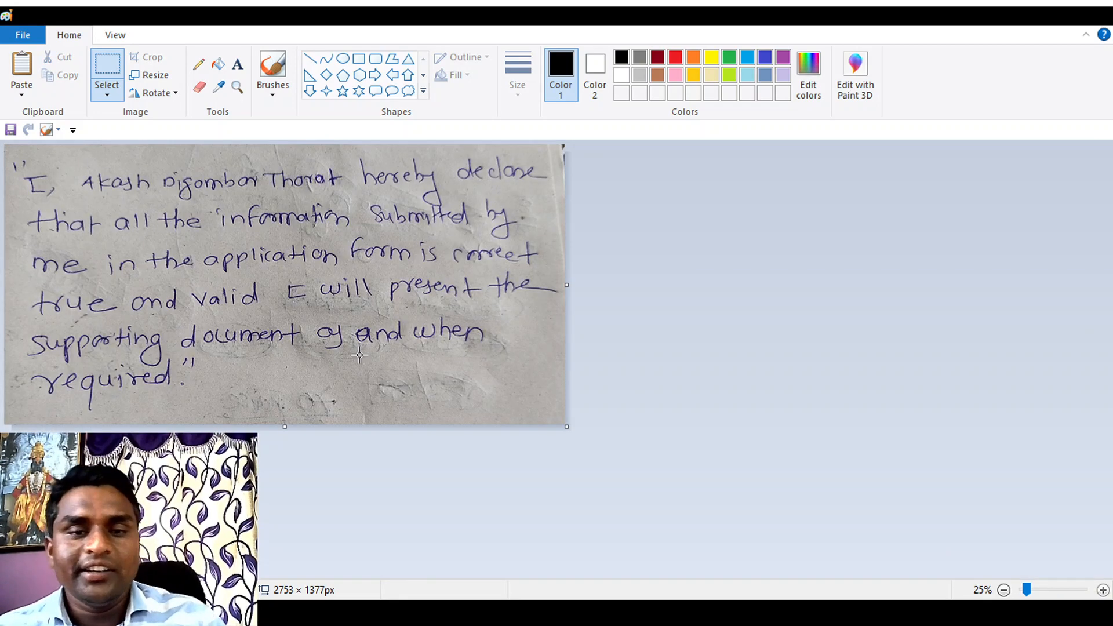
Step: Reduce the declaration image to 551 × 268 px, save it, and check that the handwriting is legible
left_click_drag(283, 426, 285, 417)
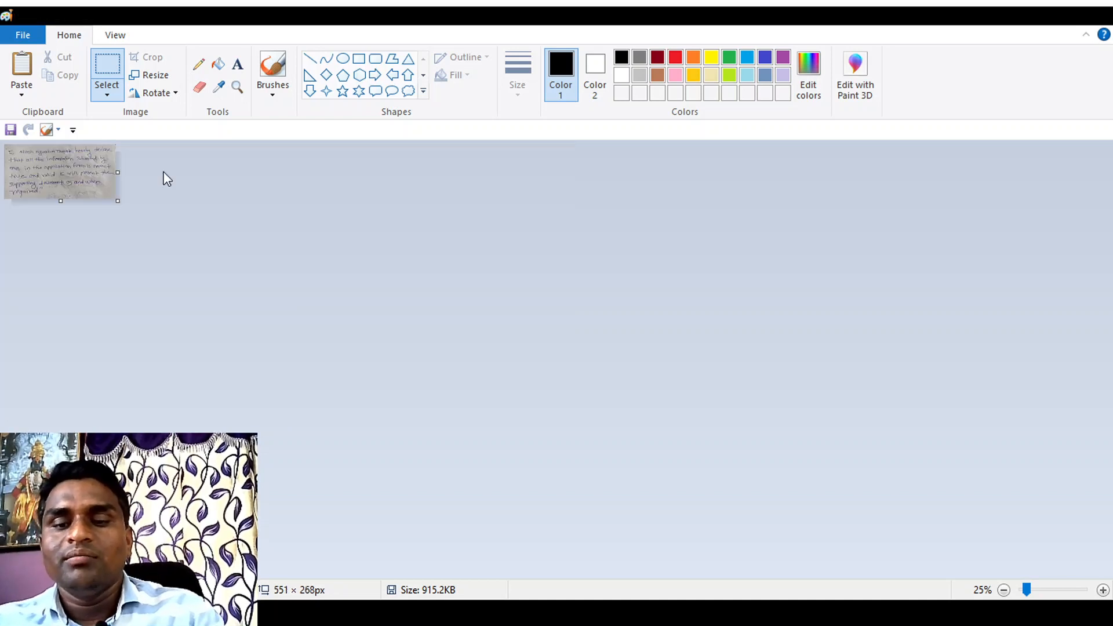
key("ctrl+s")
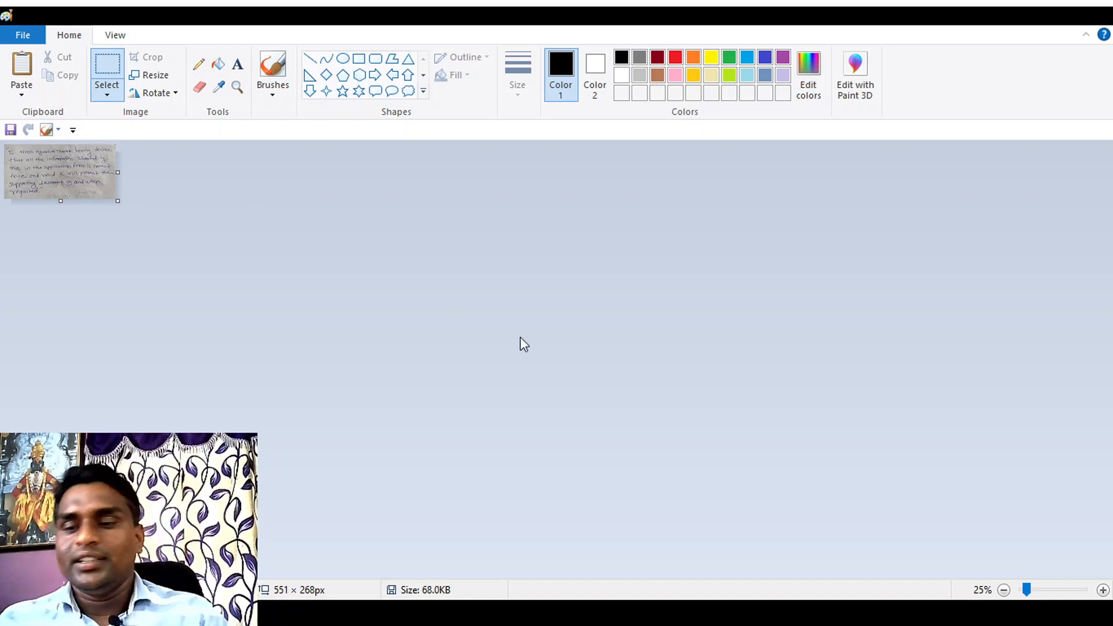
left_click(1103, 590)
left_click(1102, 590)
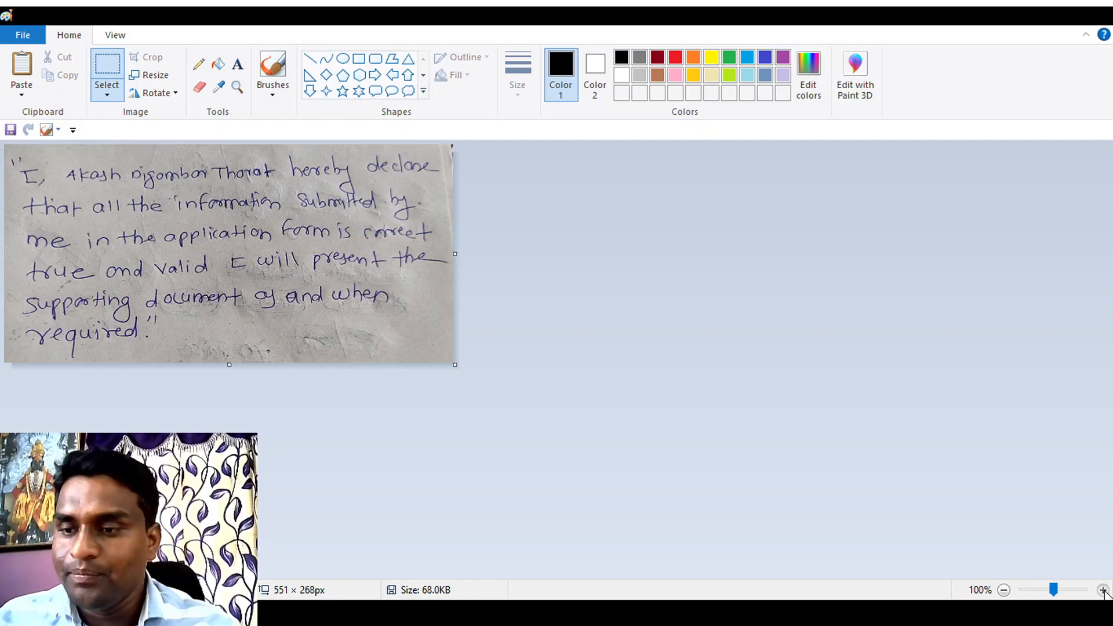
left_click(1103, 590)
left_click(1004, 590)
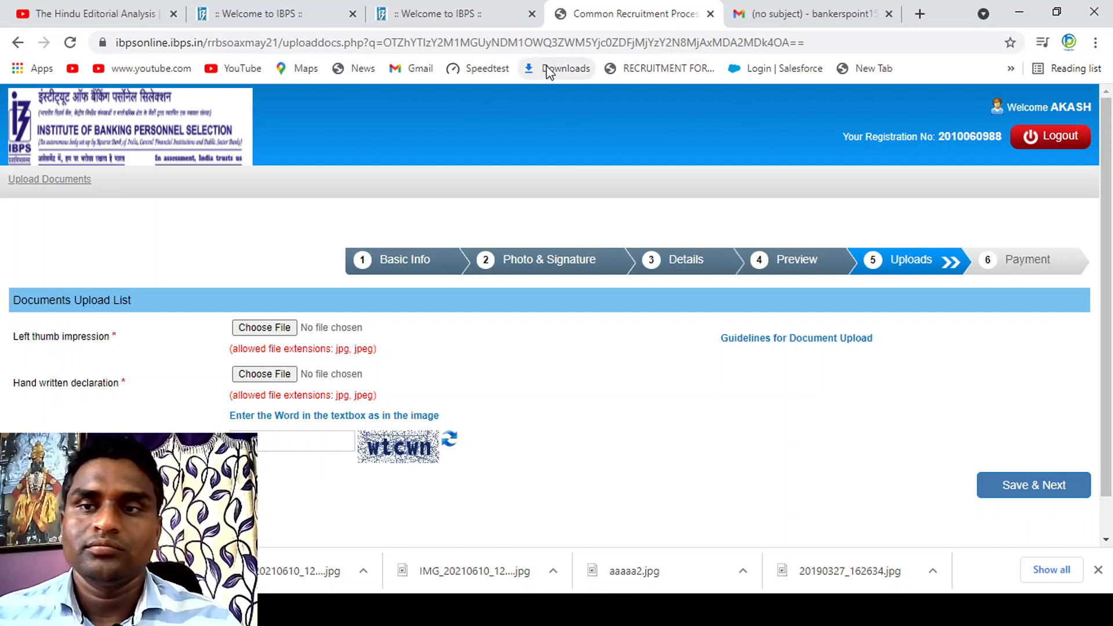
Step: Download the thumb impression photo 20190415_182528.jpg from the newest forwarded mail in Gmail and open it in Paint
left_click(788, 8)
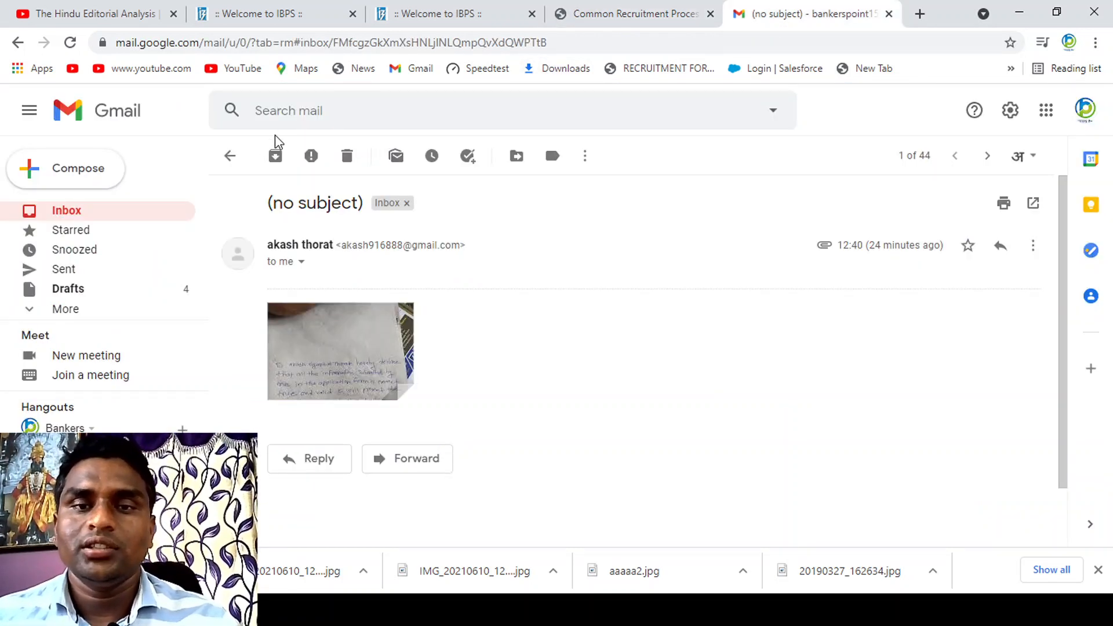
left_click(107, 211)
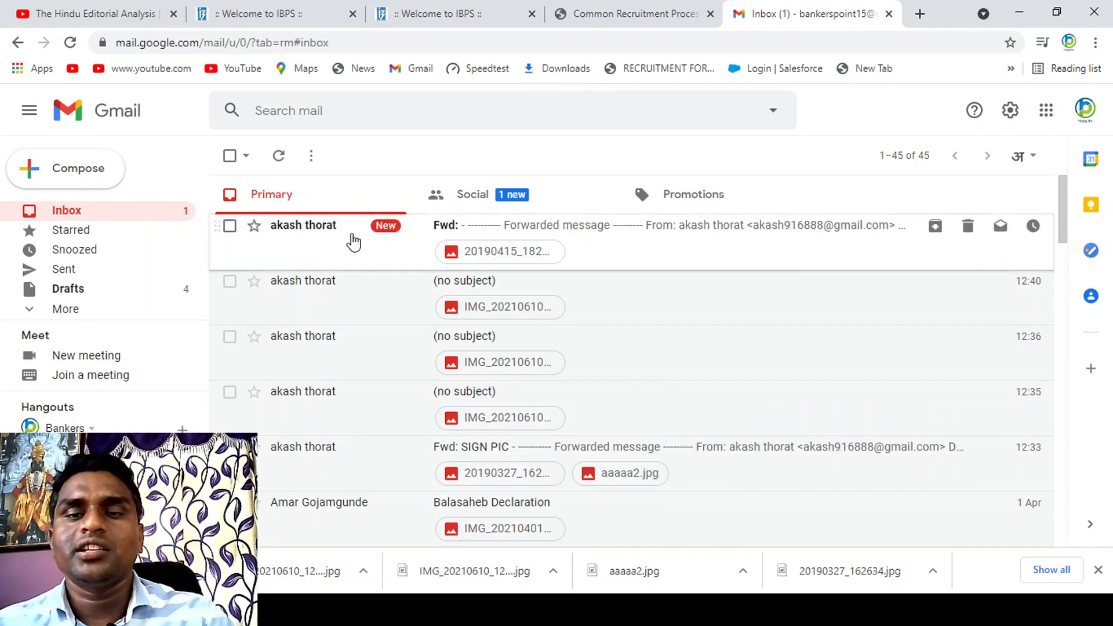
left_click(354, 240)
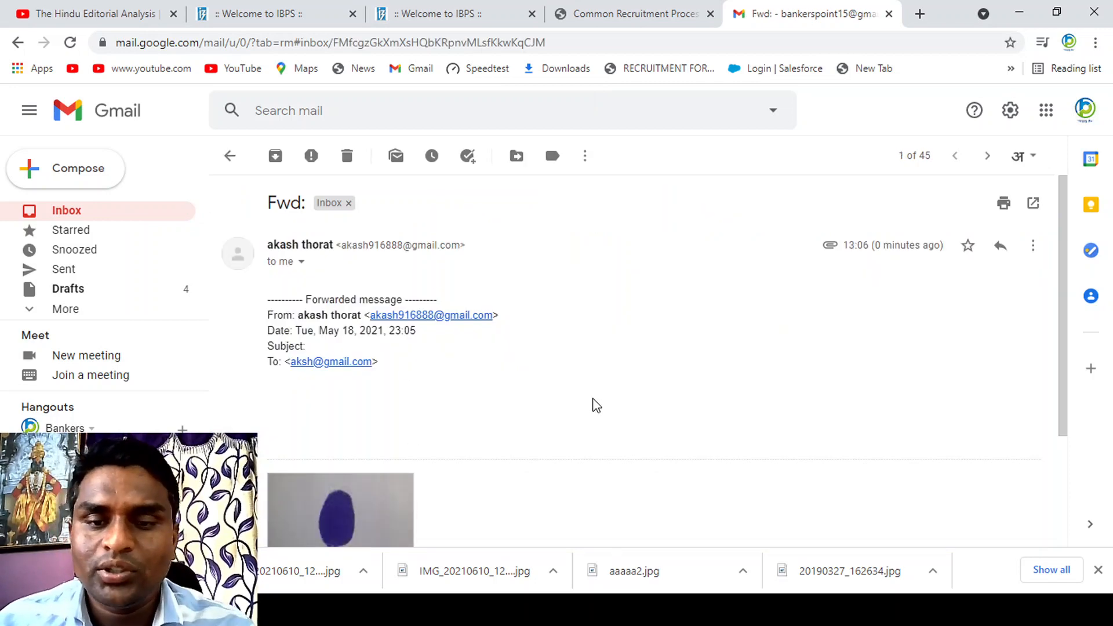
scroll(591, 401, "down", 2)
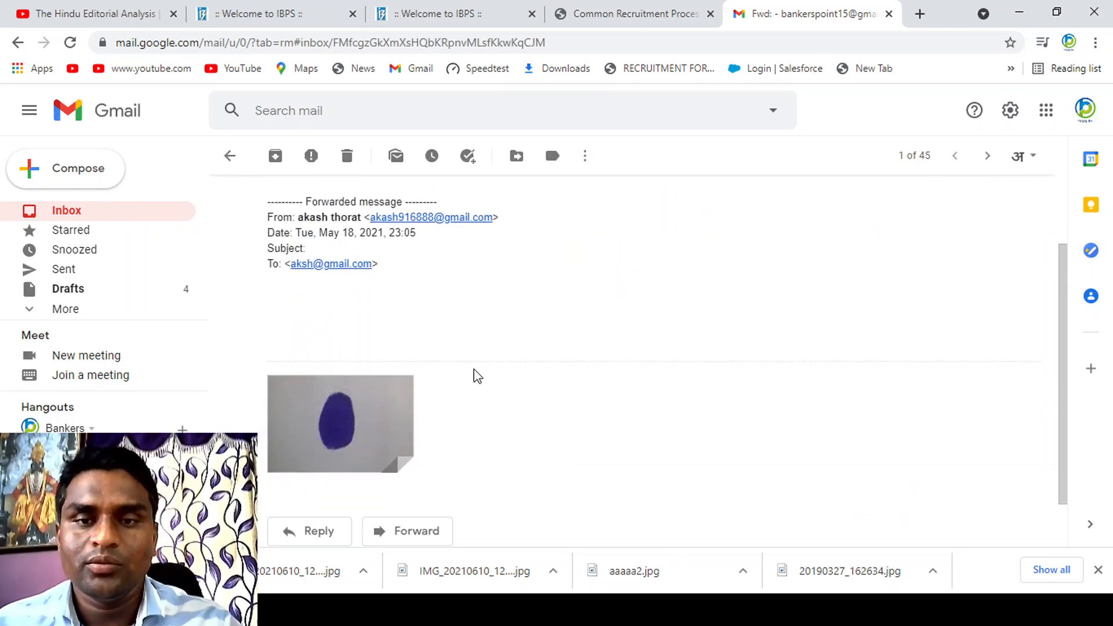
mouse_move(300, 453)
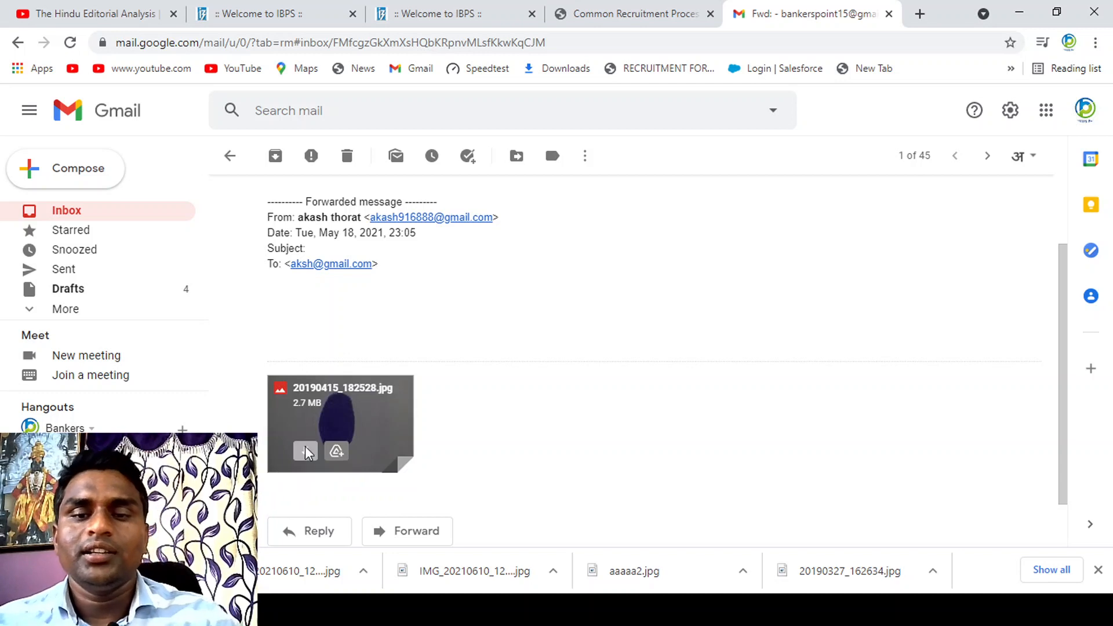
left_click(305, 452)
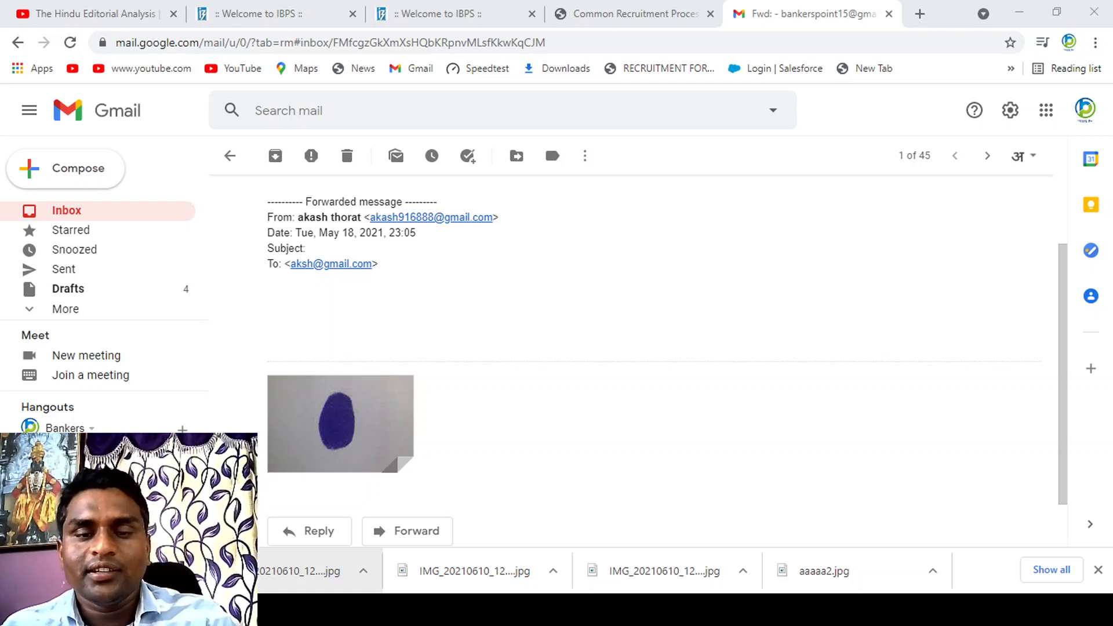
key("Return")
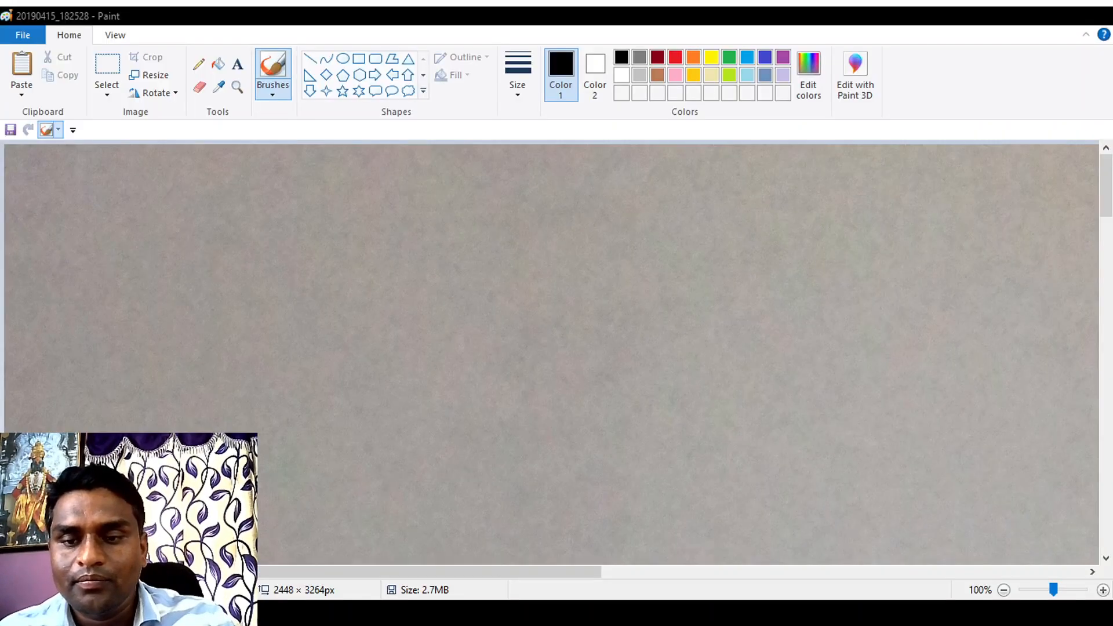
Step: Cut the thumb impression with its surrounding paper, about 1449 × 1513 px, out of the photo and paste it into a new image
left_click(1006, 589)
left_click(1006, 590)
left_click(1006, 589)
left_click(109, 65)
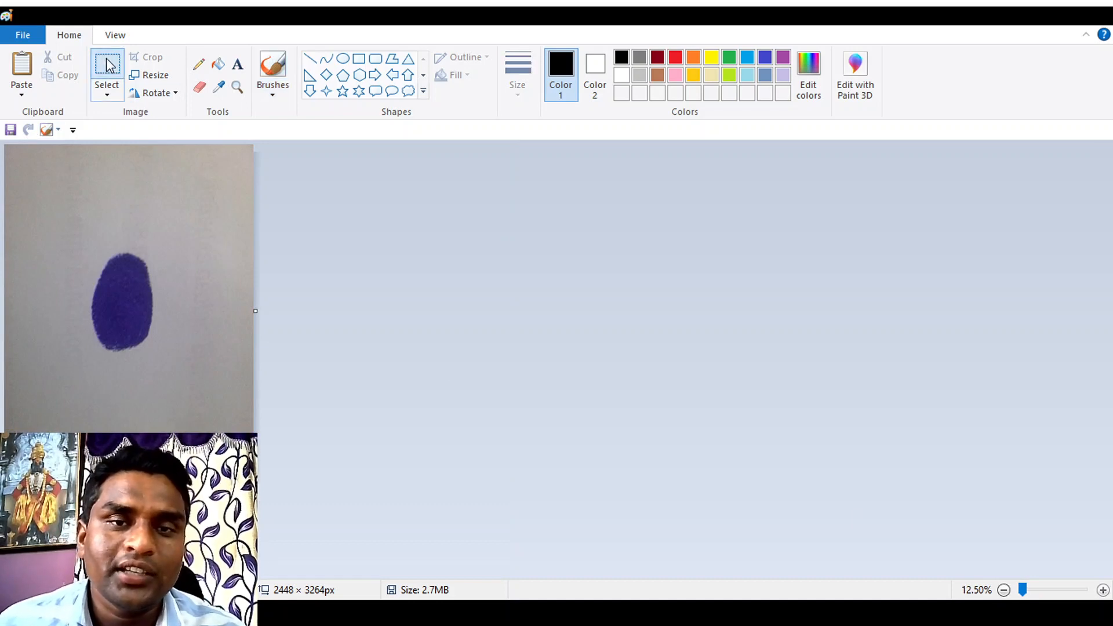
left_click_drag(64, 234, 212, 387)
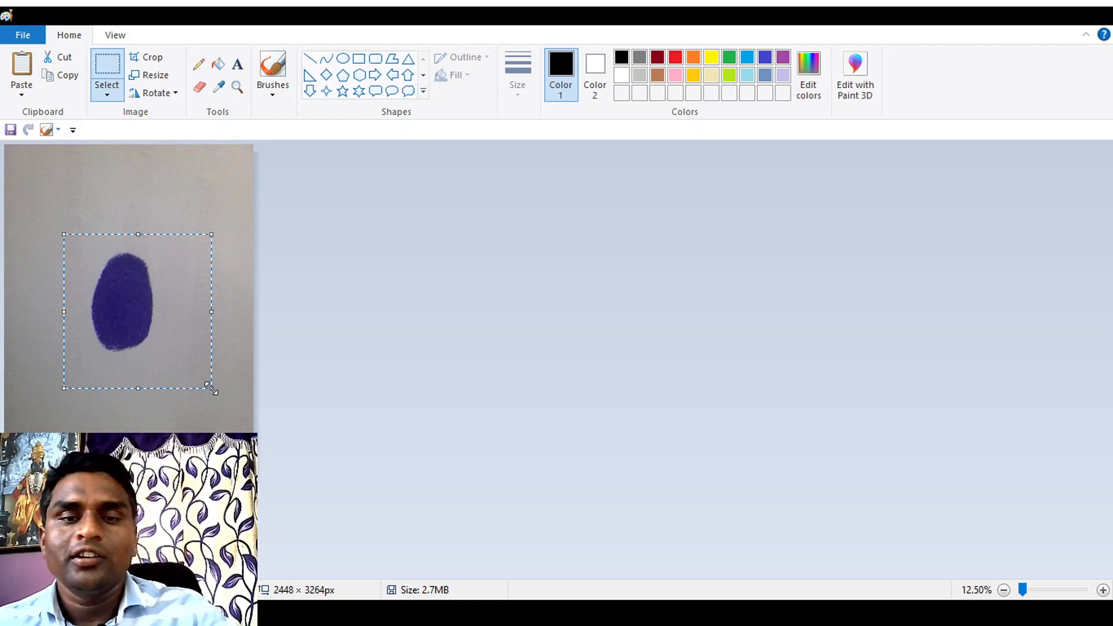
key("Delete")
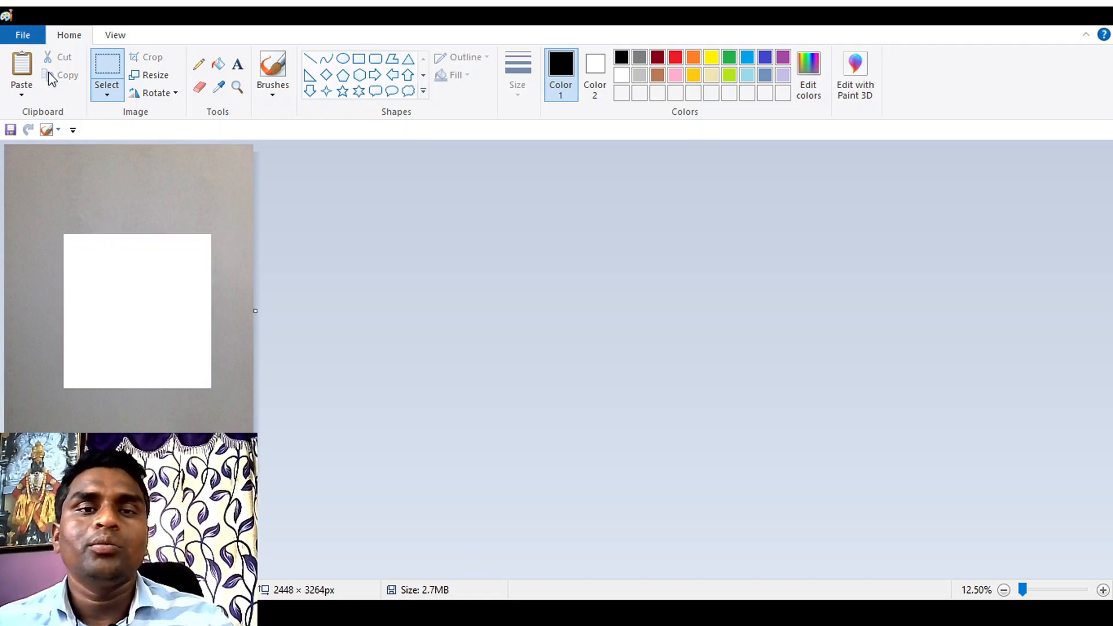
left_click(585, 326)
key("ctrl+v")
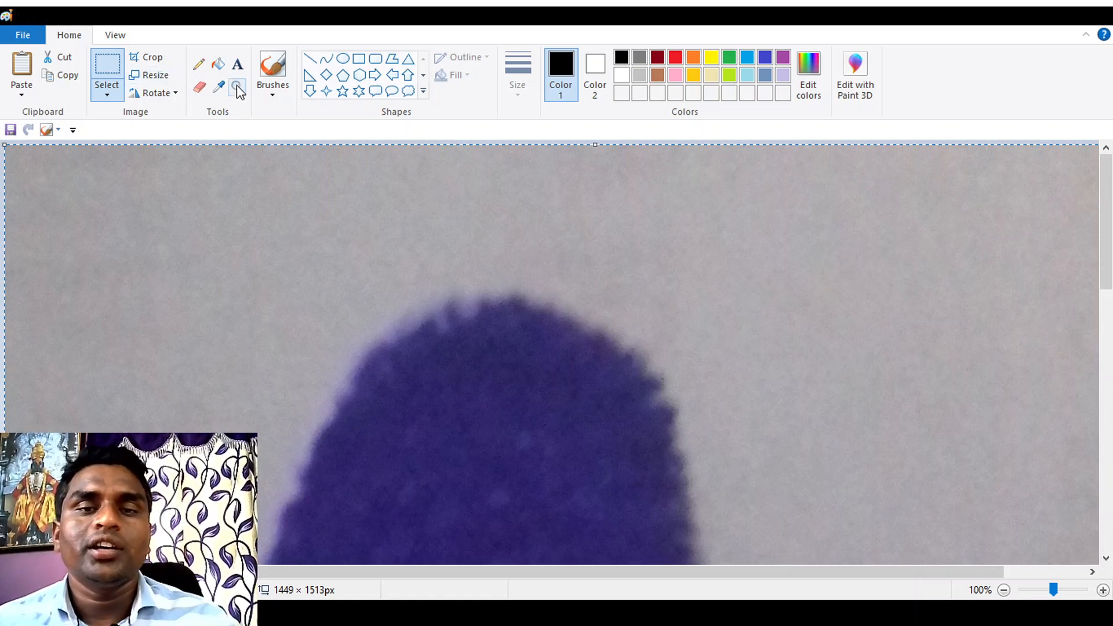
Step: Rotate the thumb impression right 90° and cut a tighter area around it, about 1193 × 813 px, into a new image
left_click(186, 115)
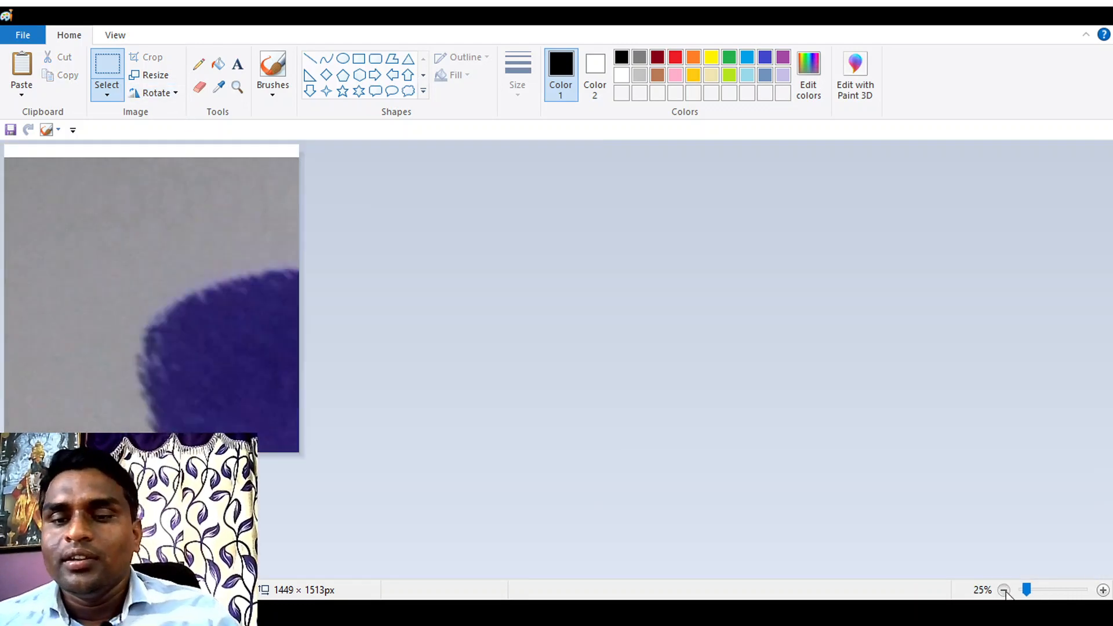
double_click(1004, 589)
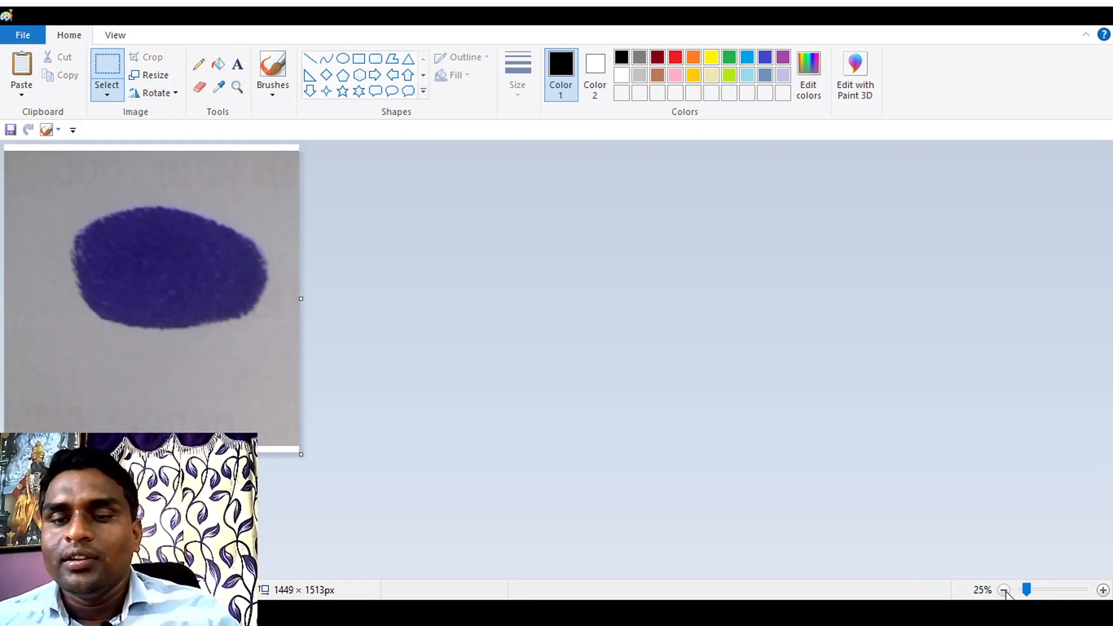
left_click(115, 74)
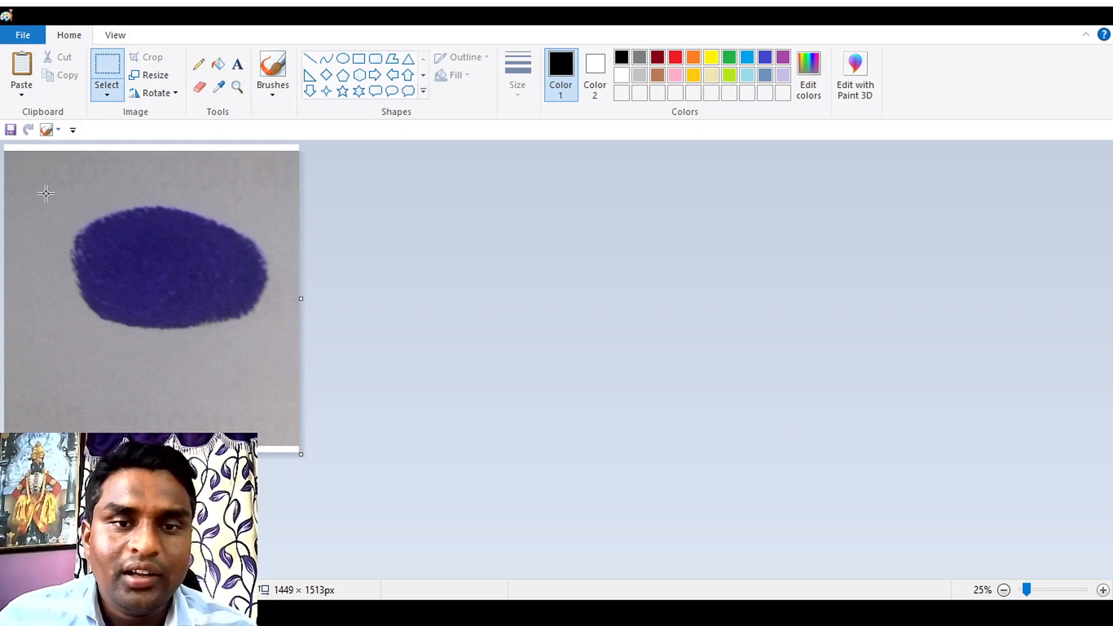
left_click_drag(45, 193, 288, 358)
key("Delete")
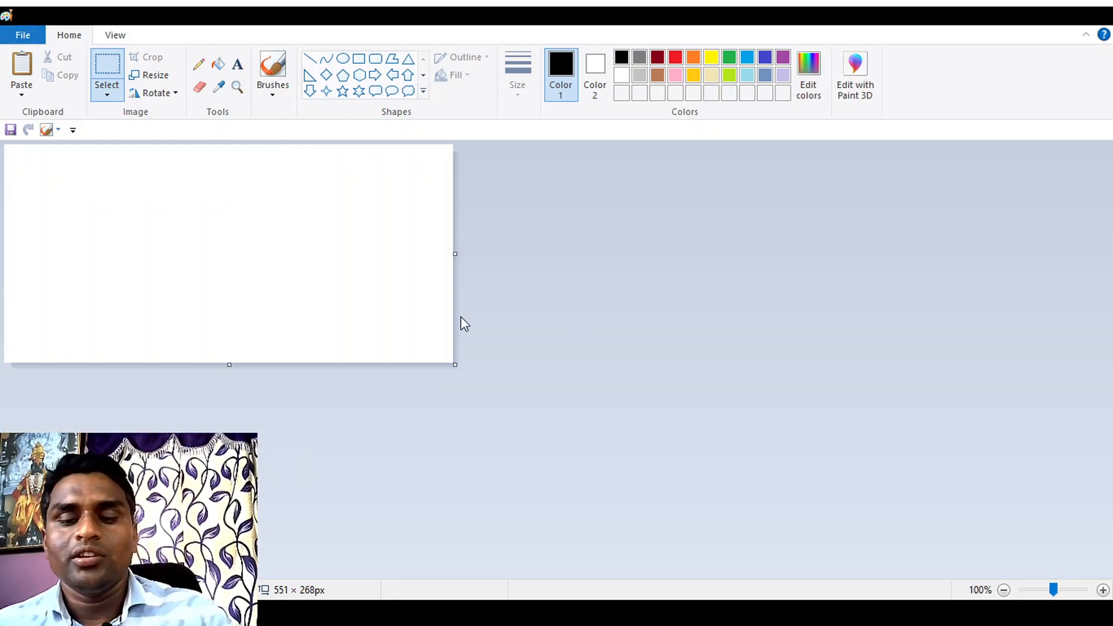
key("ctrl+v")
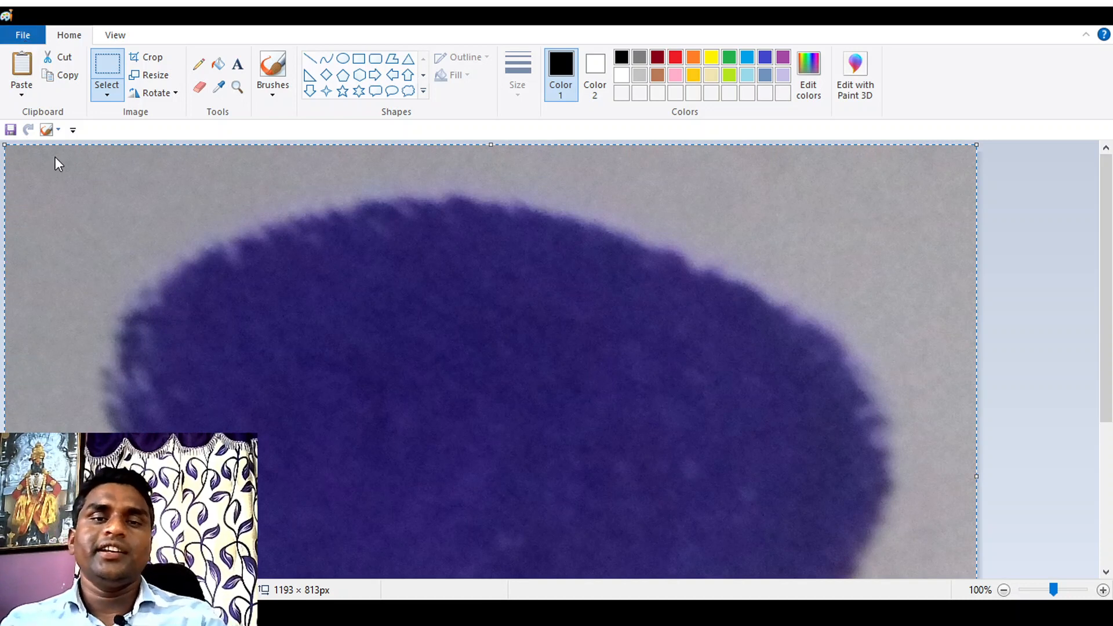
Step: Save the cropped thumb impression, reduce it to 478 × 326 px, and close the image with the changes saved
left_click(312, 131)
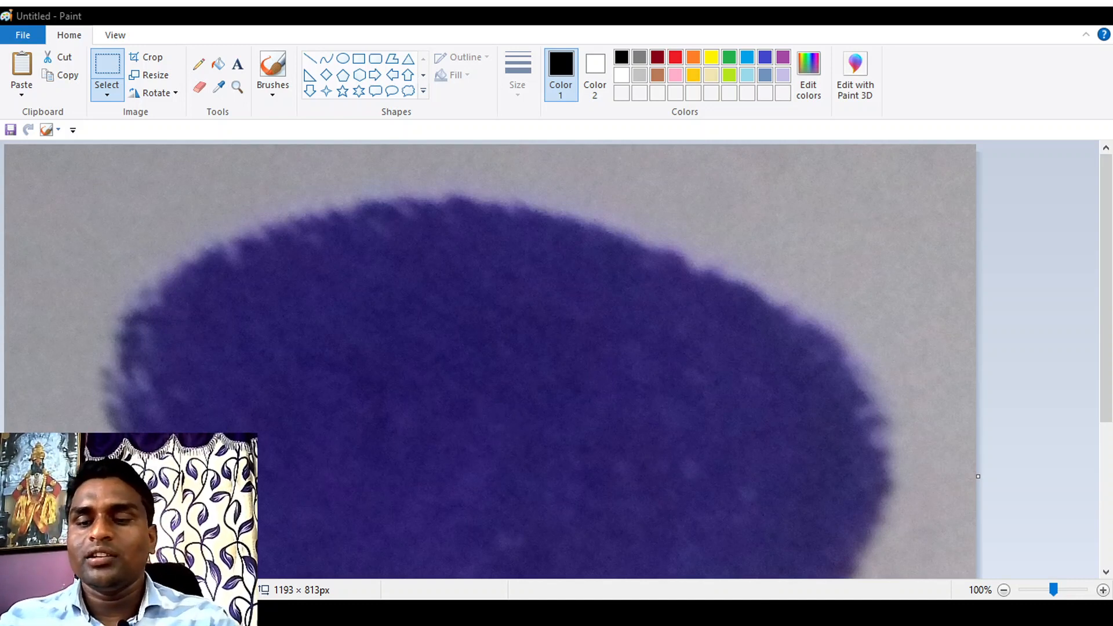
key("Return")
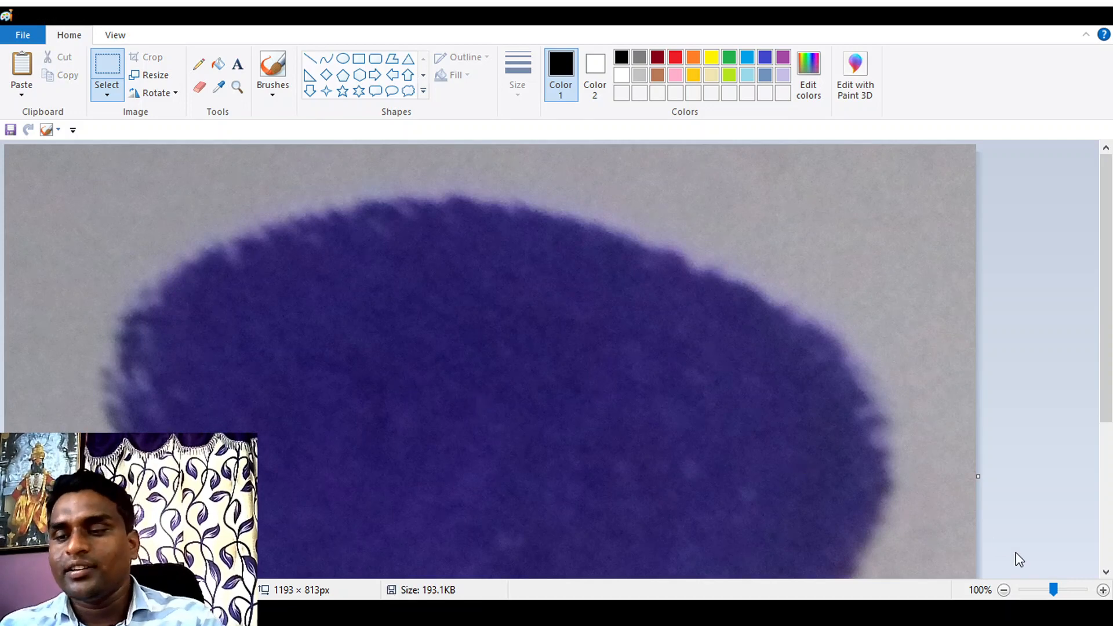
left_click(1003, 590)
left_click(1003, 590)
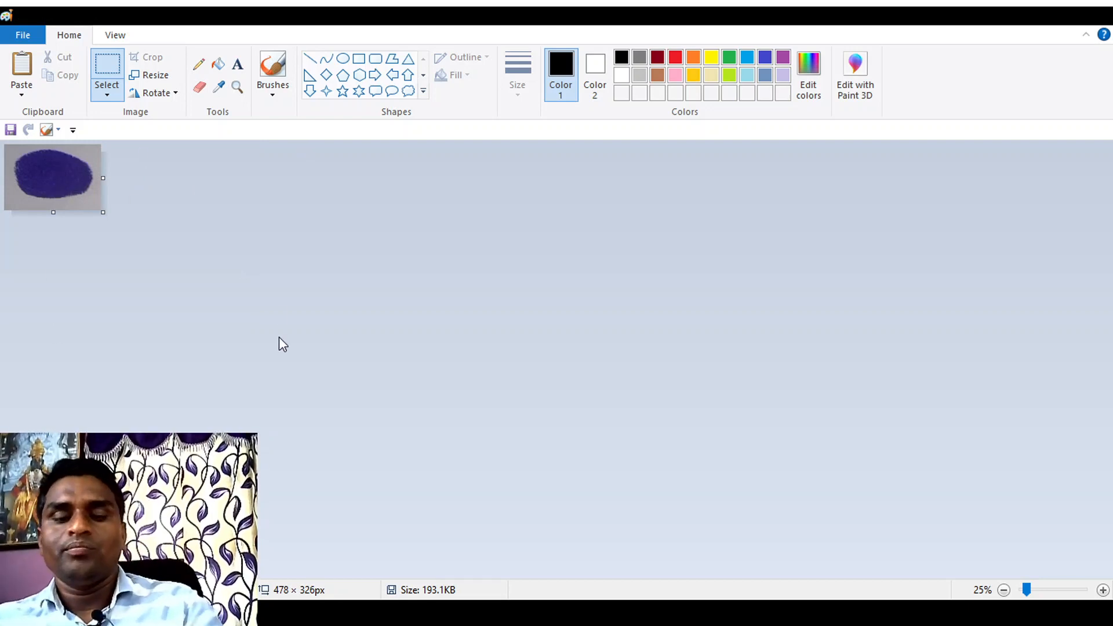
key("ctrl+s")
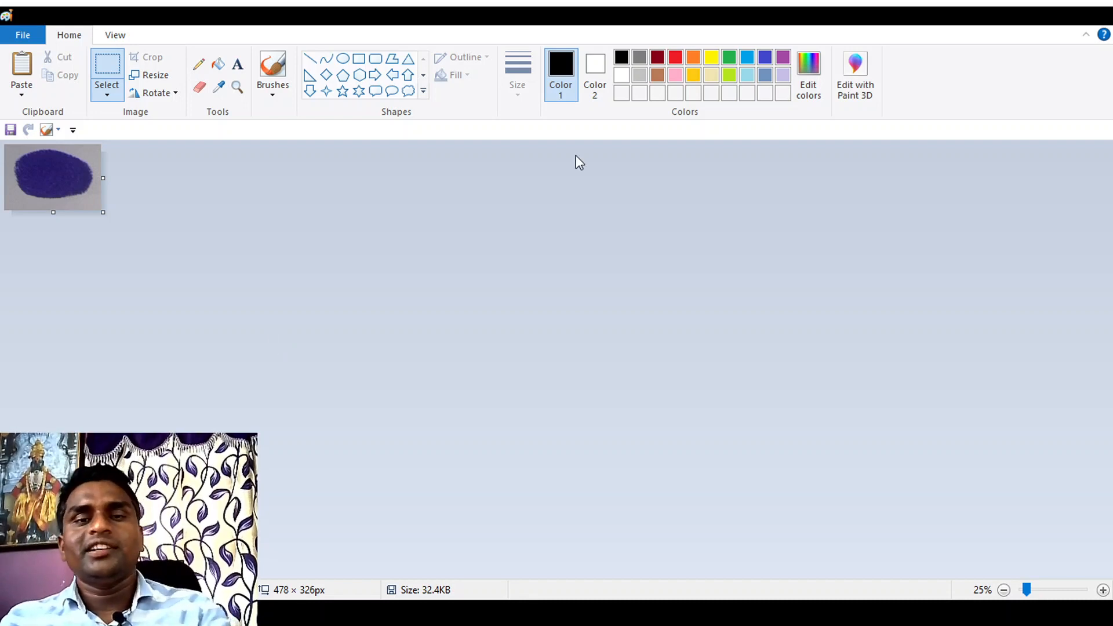
left_click(1083, 14)
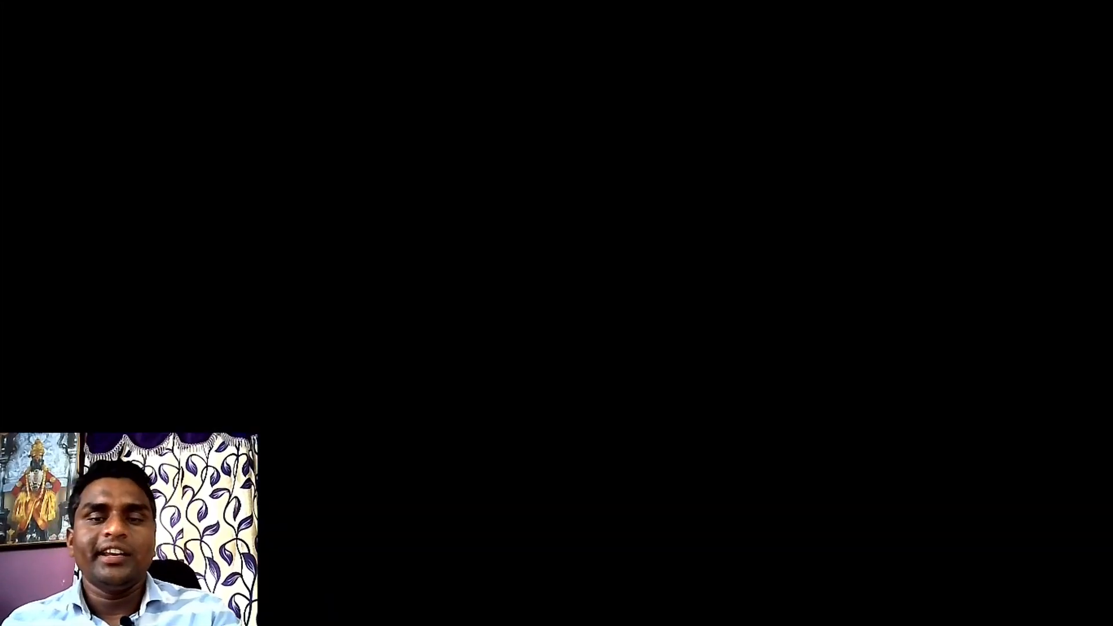